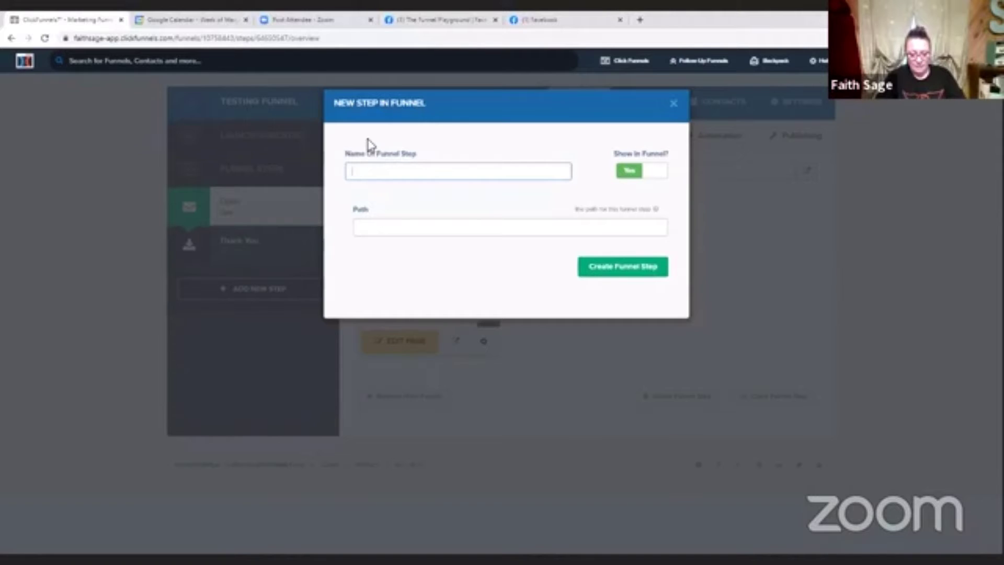
Name the new funnel step Sales Page and create it
text(Sales P)
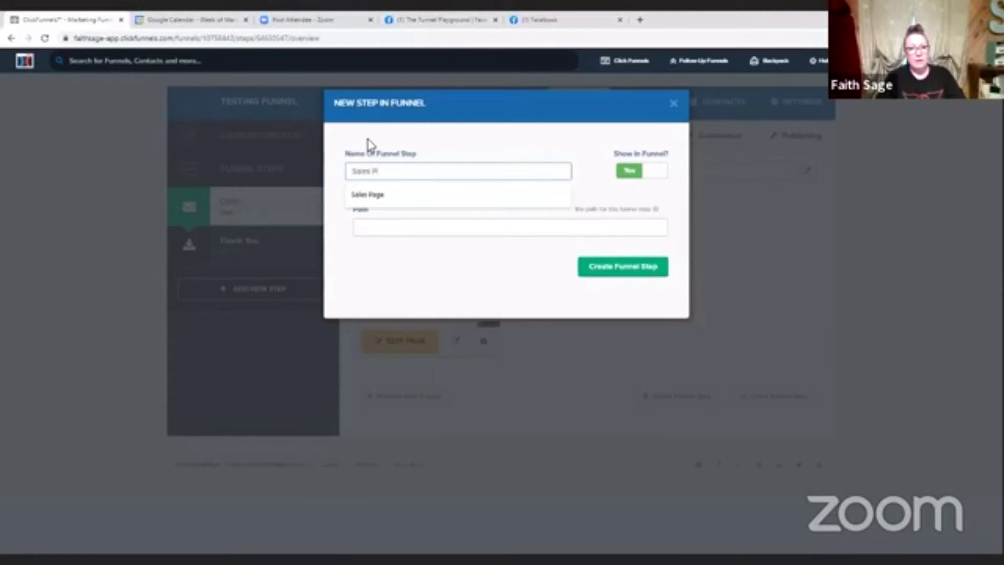
text(age)
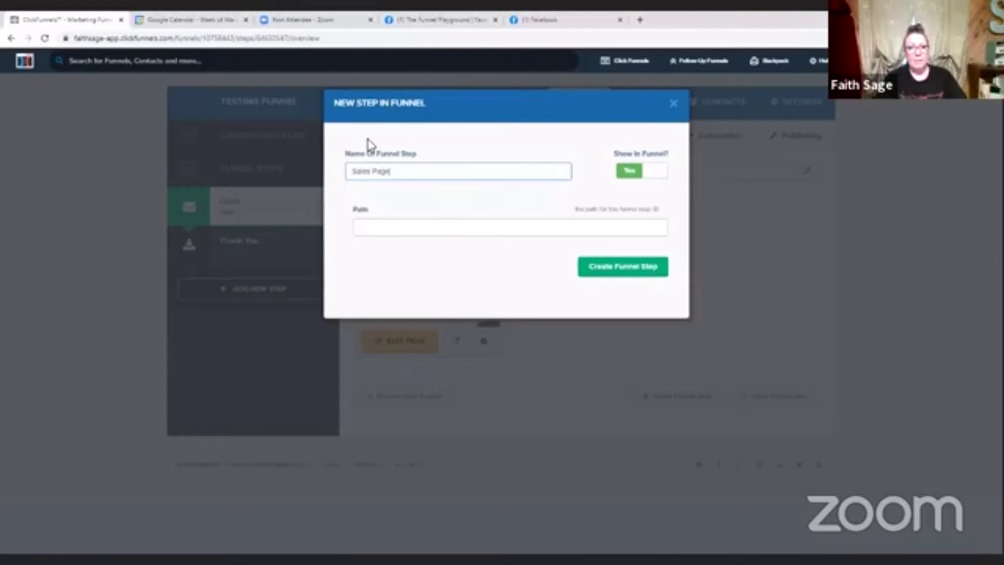
click(621, 277)
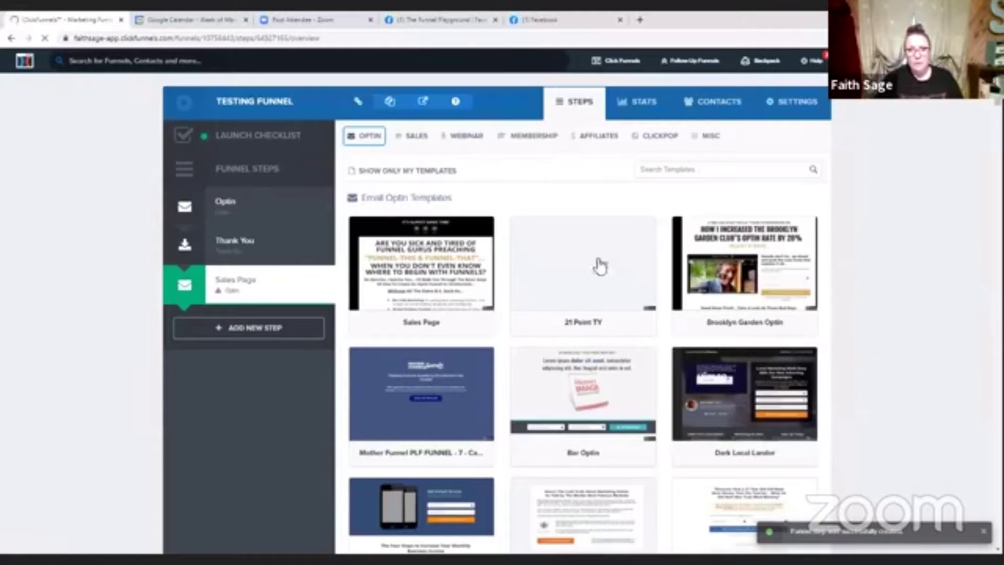
Switch the template gallery for the Sales Page step from optin templates to the Sales Page templates
click(411, 137)
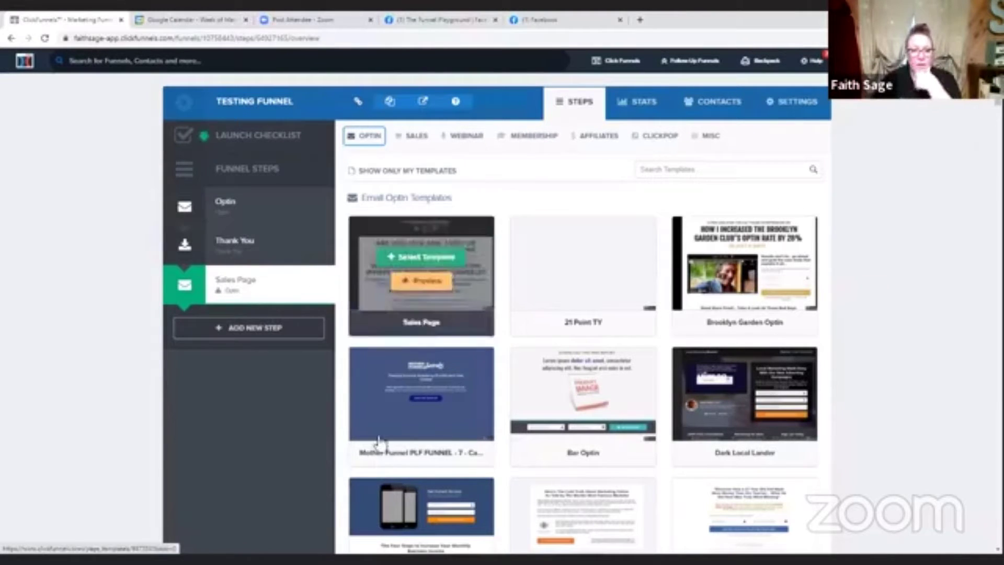
scroll(783, 225, down, 2)
scroll(783, 225, down, 5)
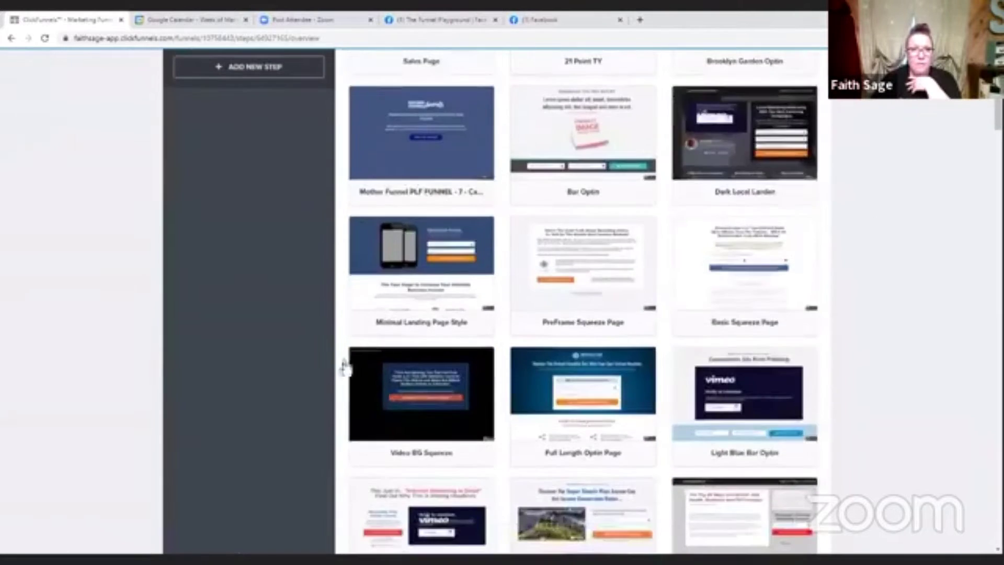
scroll(343, 365, up, 8)
click(412, 137)
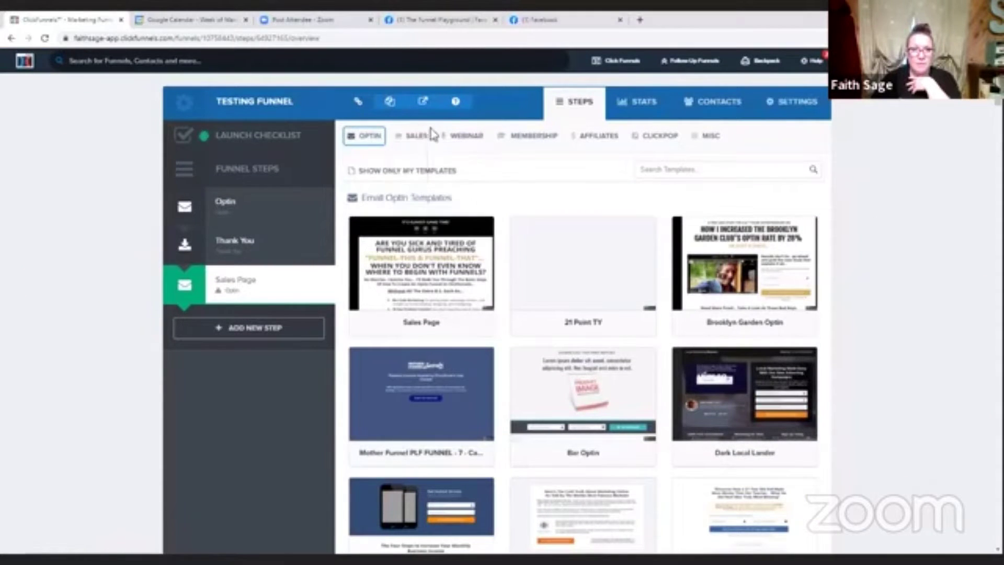
mouse_move(454, 141)
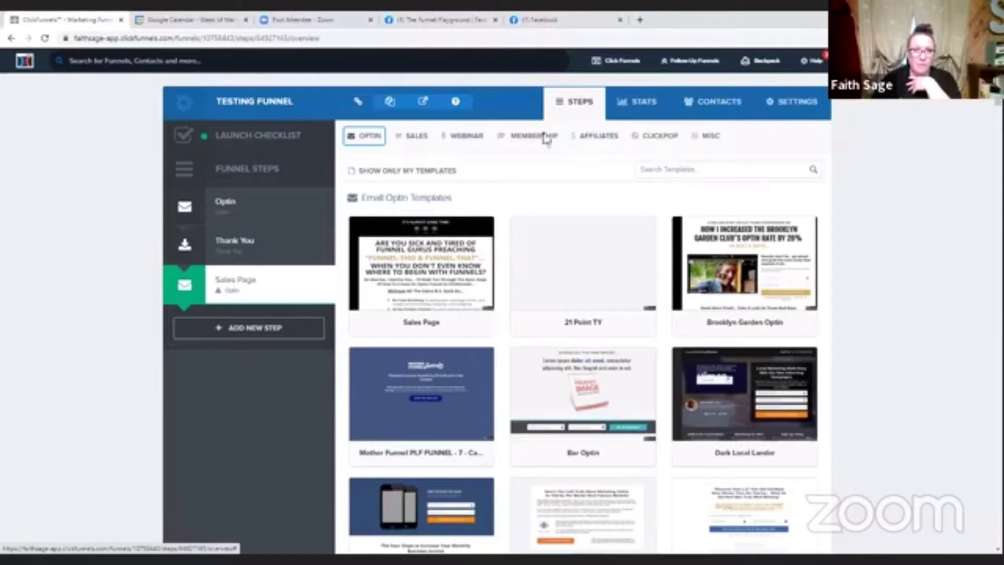
mouse_move(415, 140)
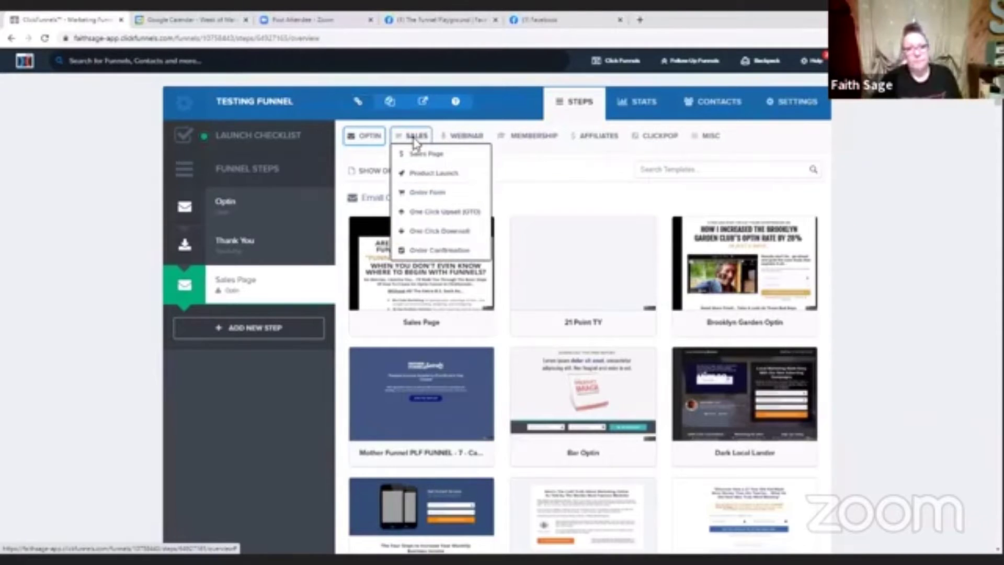
click(418, 154)
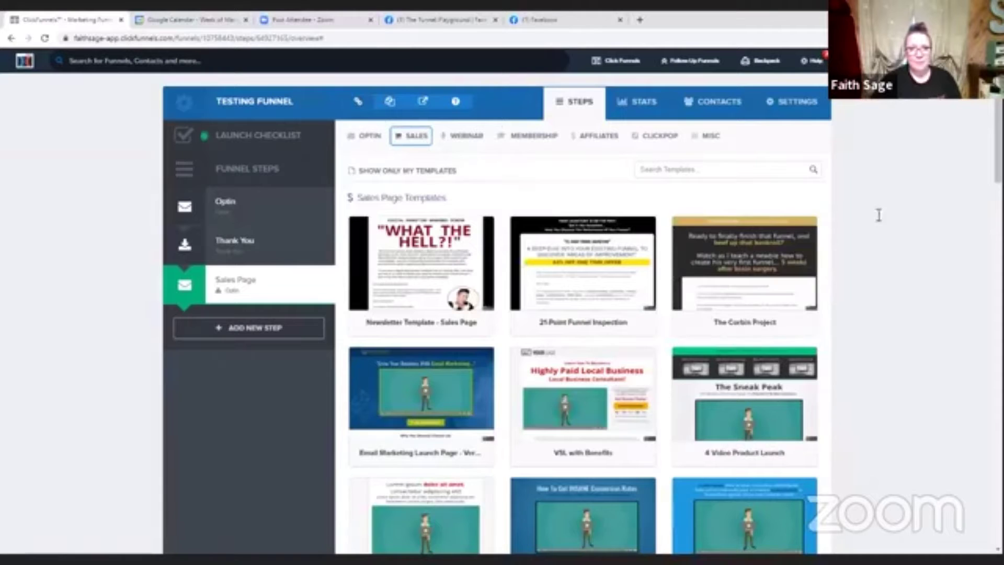
Look through the whole gallery of sales page templates to compare the available layouts
scroll(896, 269, down, 1)
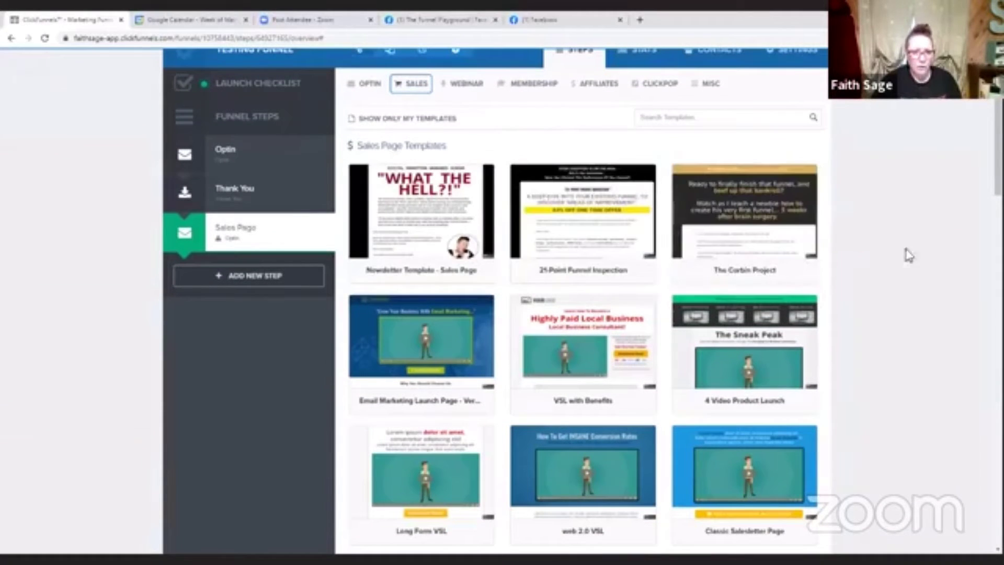
scroll(887, 285, down, 9)
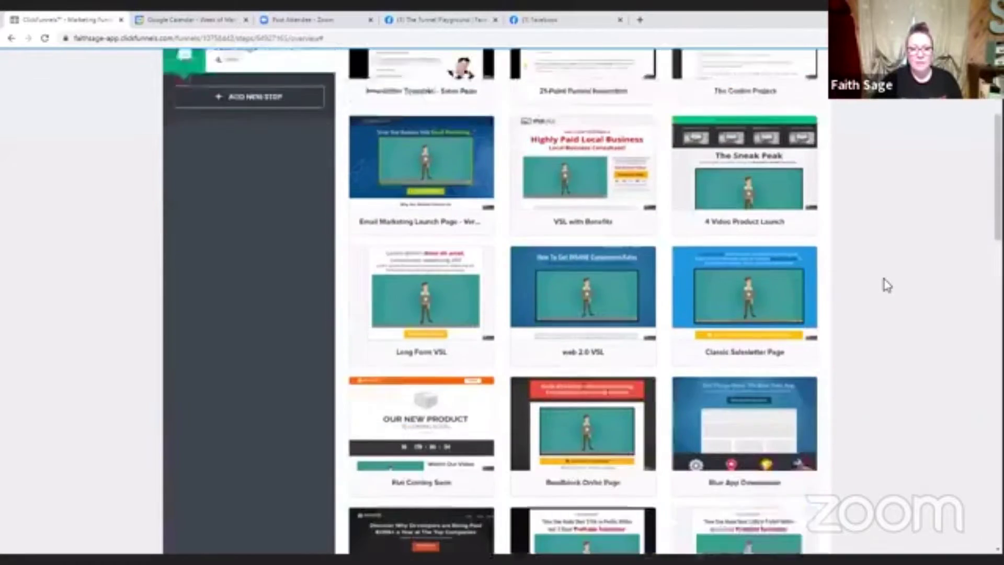
scroll(888, 285, down, 2)
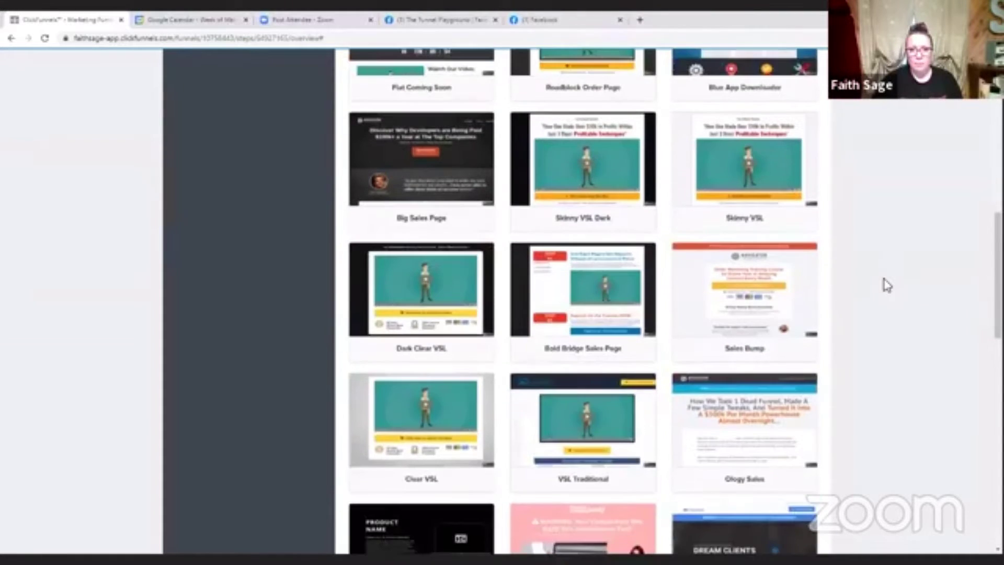
scroll(887, 285, down, 14)
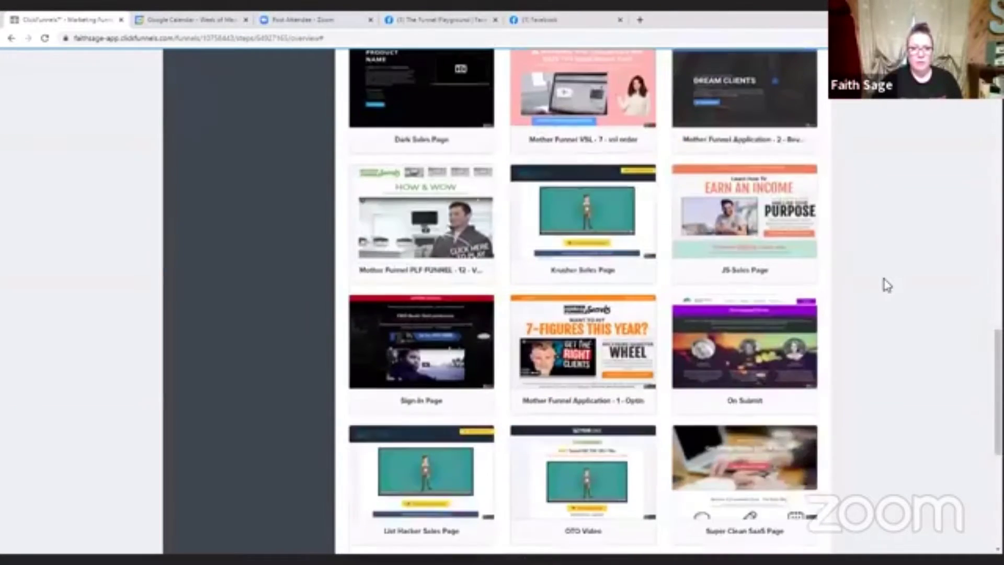
scroll(887, 286, up, 10)
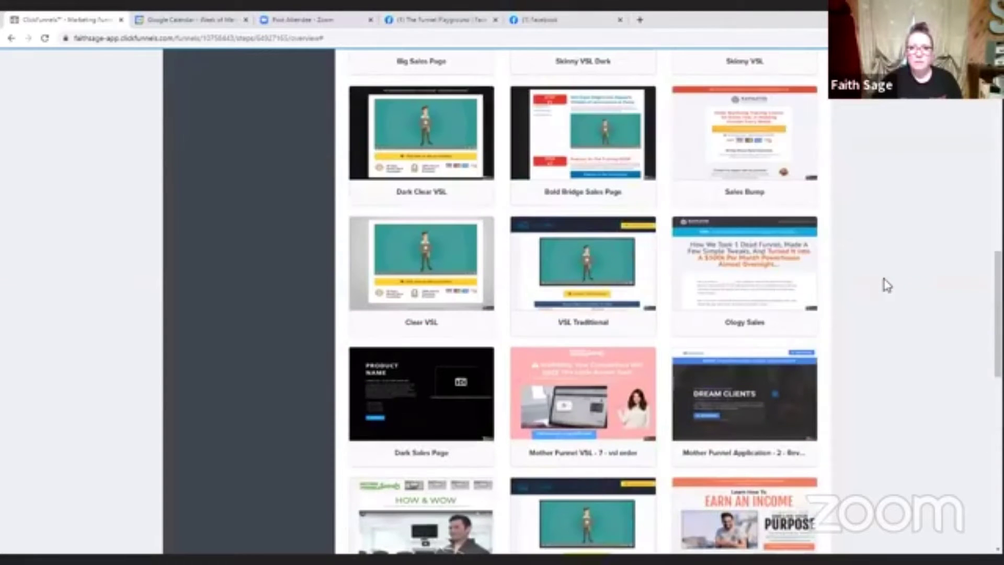
scroll(907, 312, up, 15)
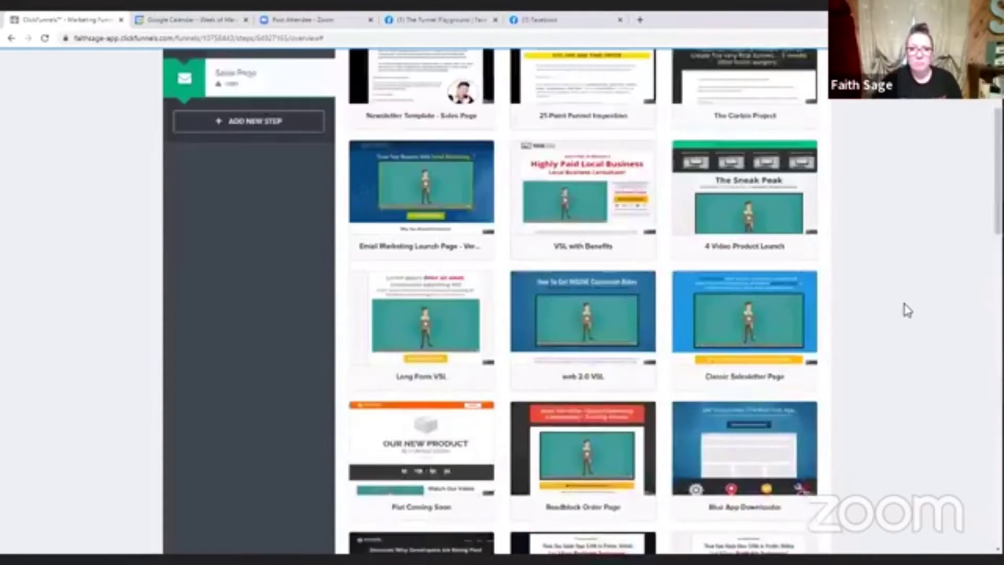
scroll(908, 310, down, 15)
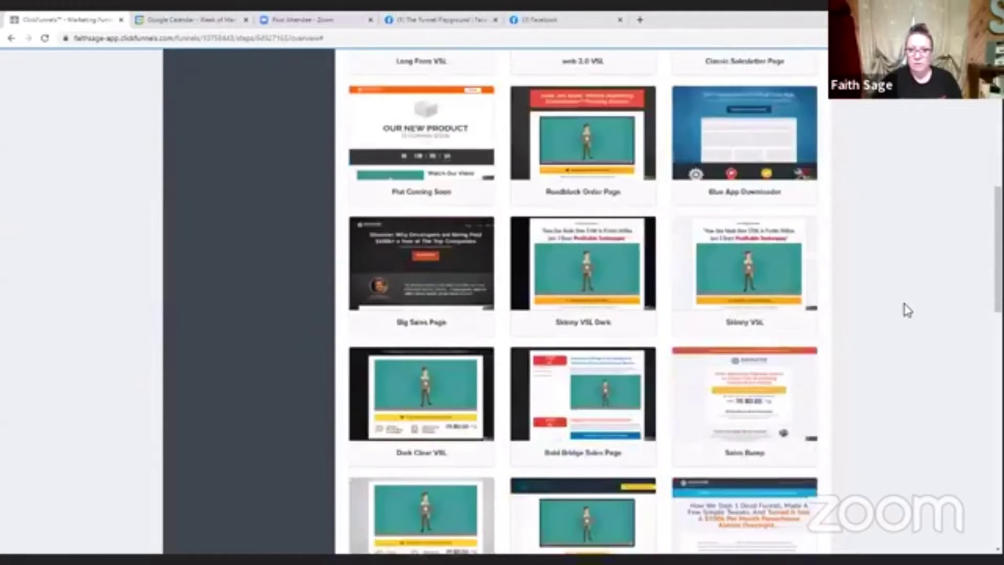
scroll(909, 311, down, 9)
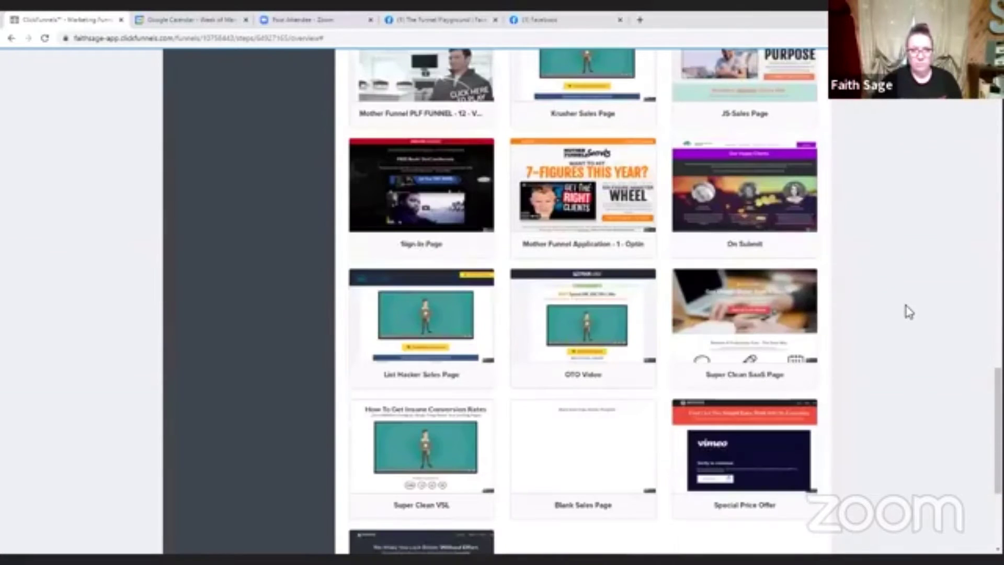
scroll(909, 312, down, 4)
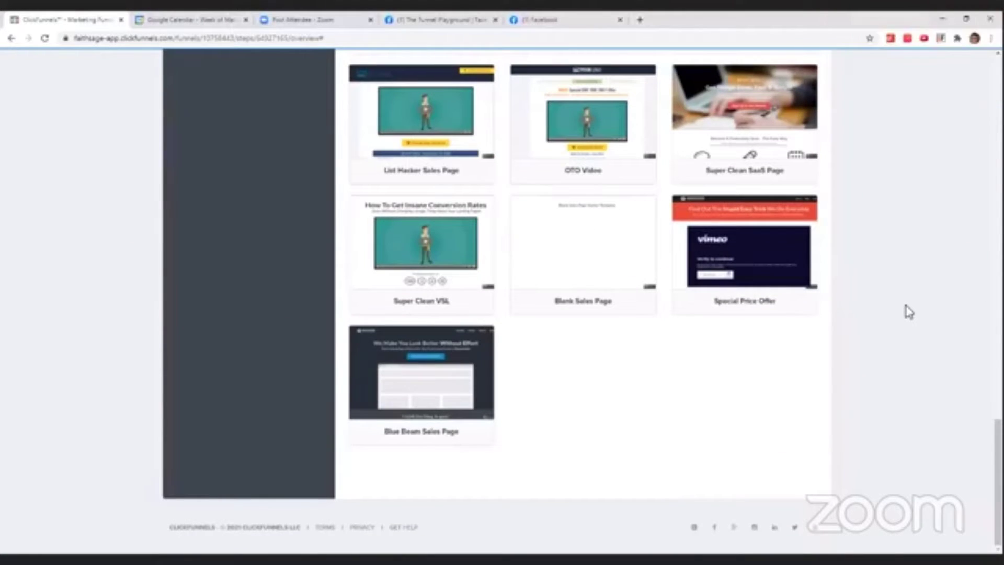
scroll(926, 308, up, 6)
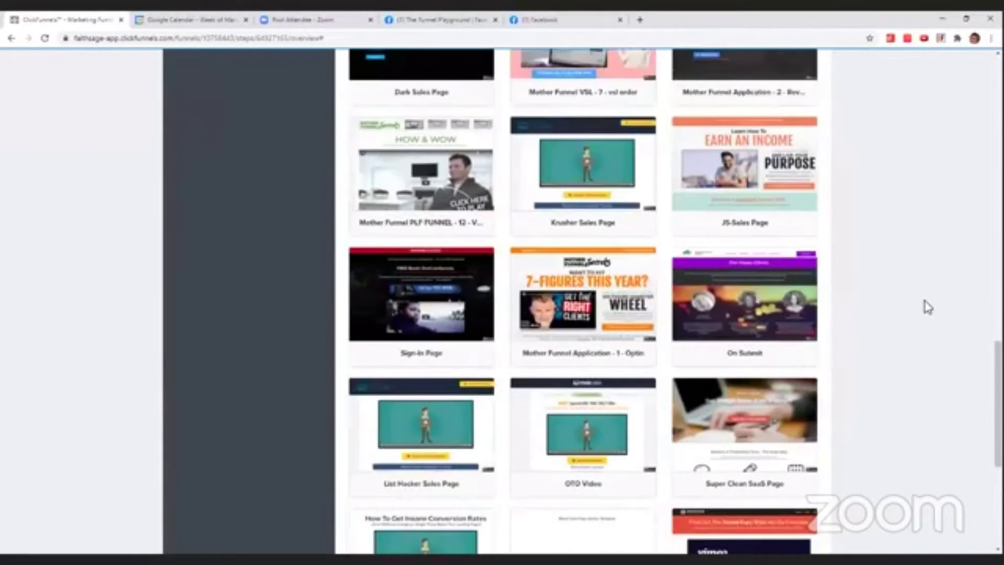
scroll(935, 308, up, 6)
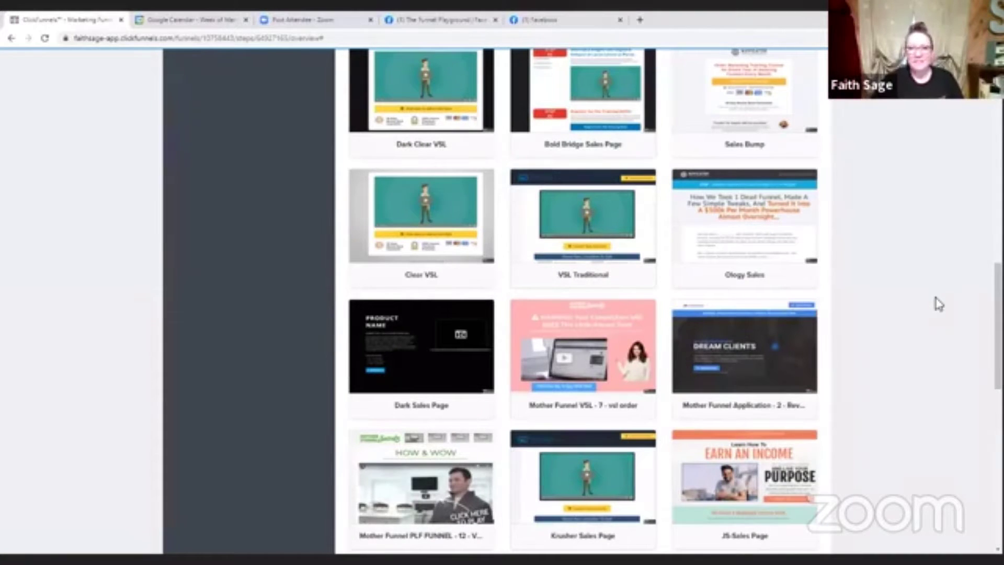
scroll(939, 304, up, 13)
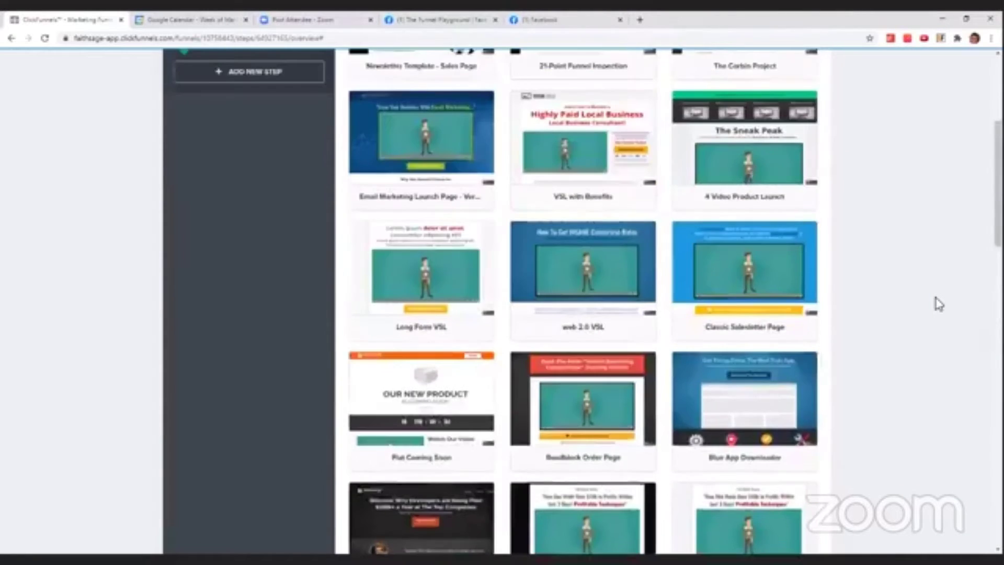
scroll(939, 304, up, 4)
scroll(937, 303, down, 5)
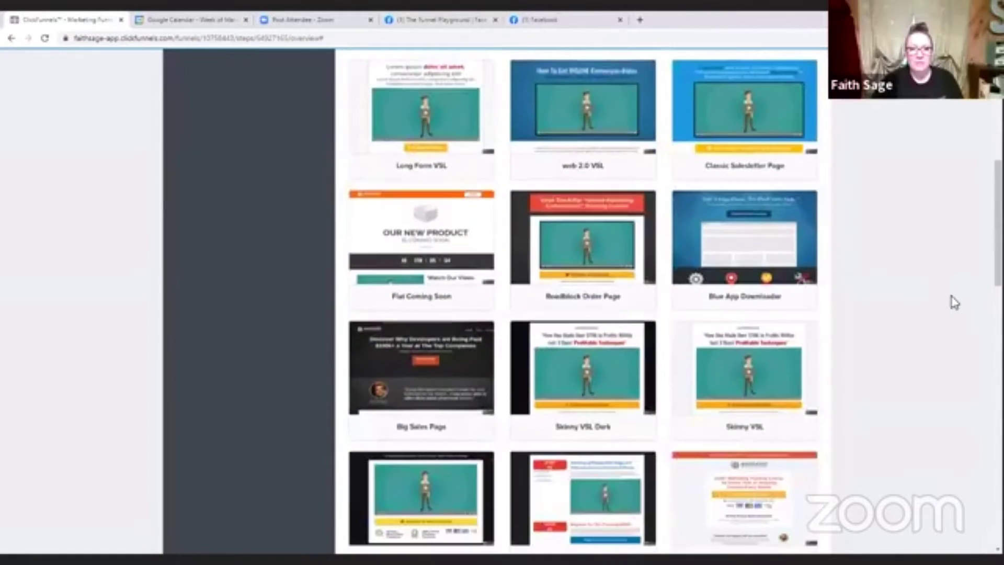
scroll(941, 306, up, 4)
Apply the Email Marketing Launch Page template to the Sales Page step and open the page for editing
mouse_move(460, 219)
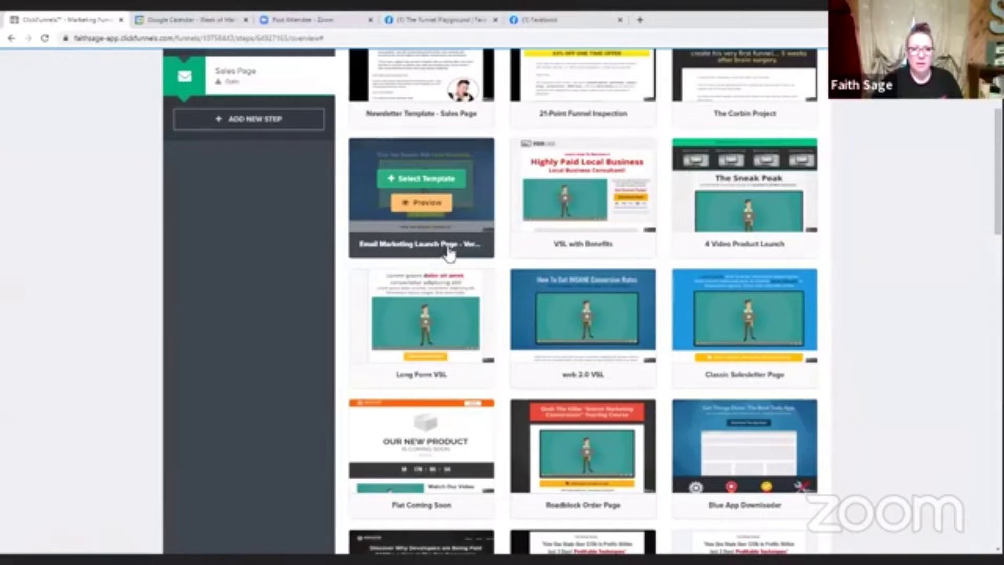
click(422, 180)
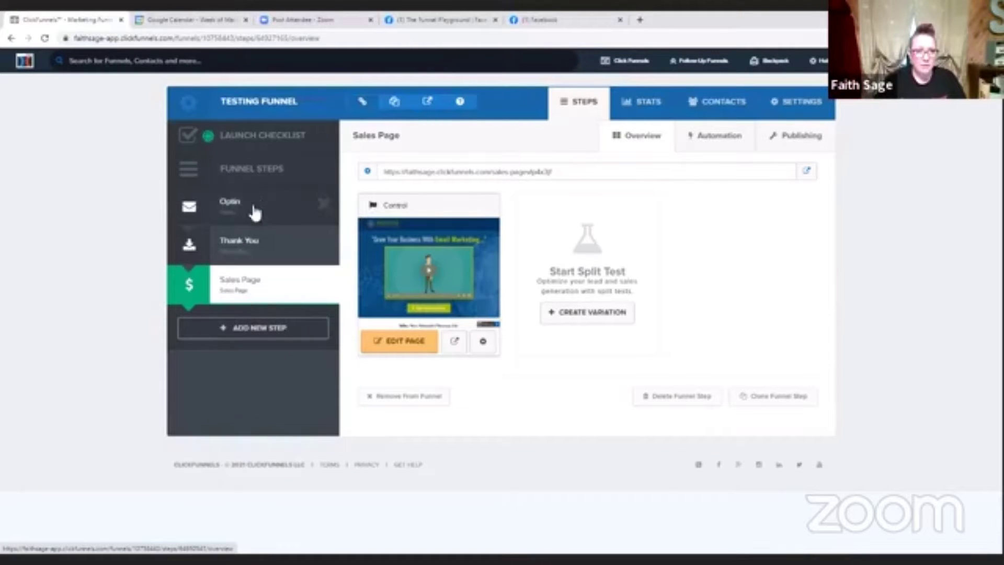
click(404, 345)
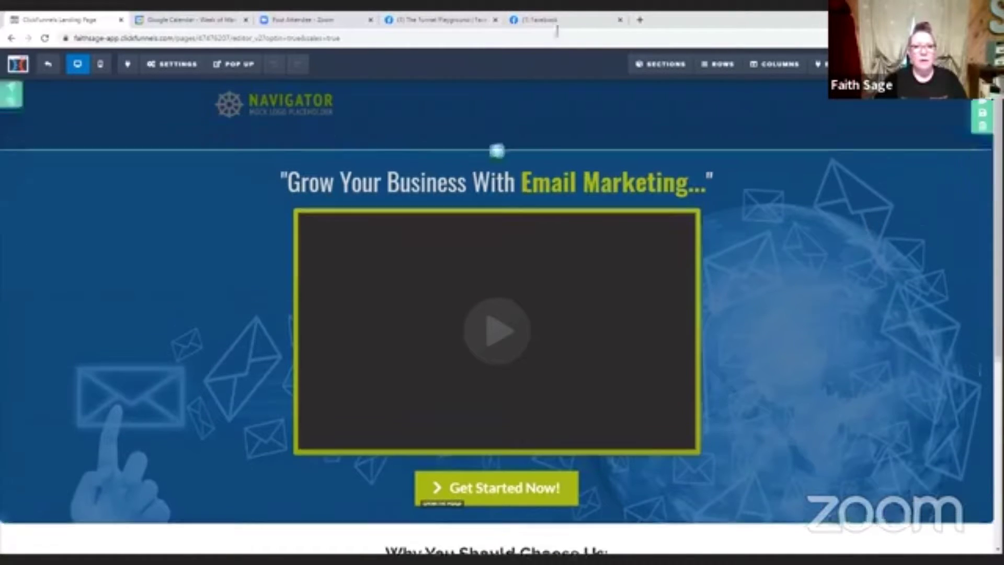
Examine the sales page layout from the headline and video through the "Why You Should Choose Us" section to the footer
click(234, 63)
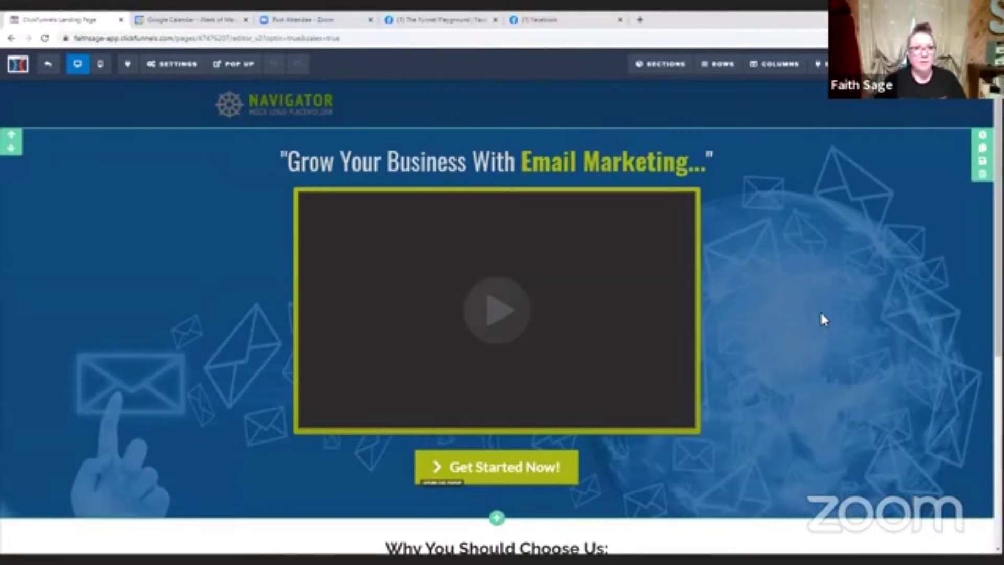
scroll(824, 319, down, 6)
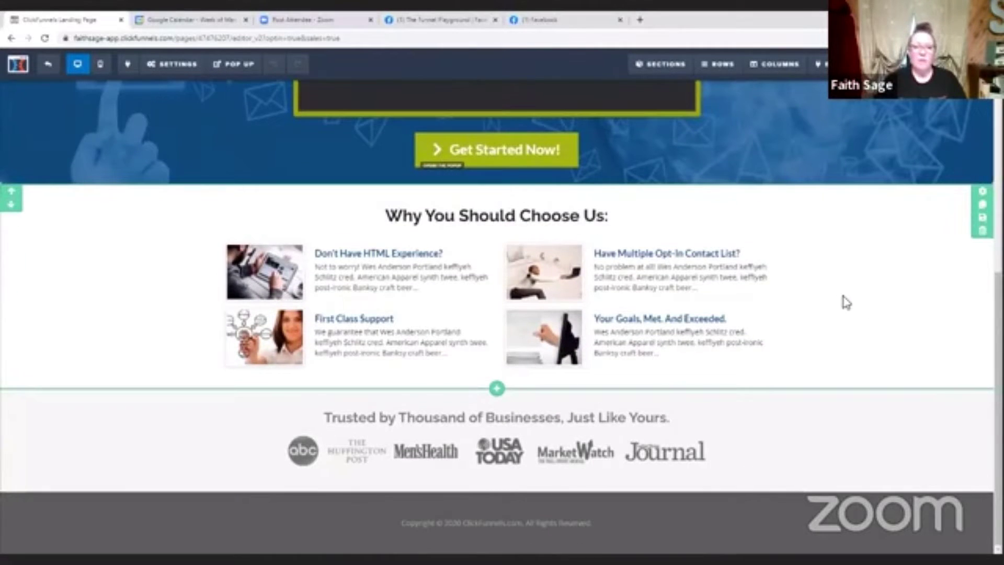
scroll(847, 304, up, 6)
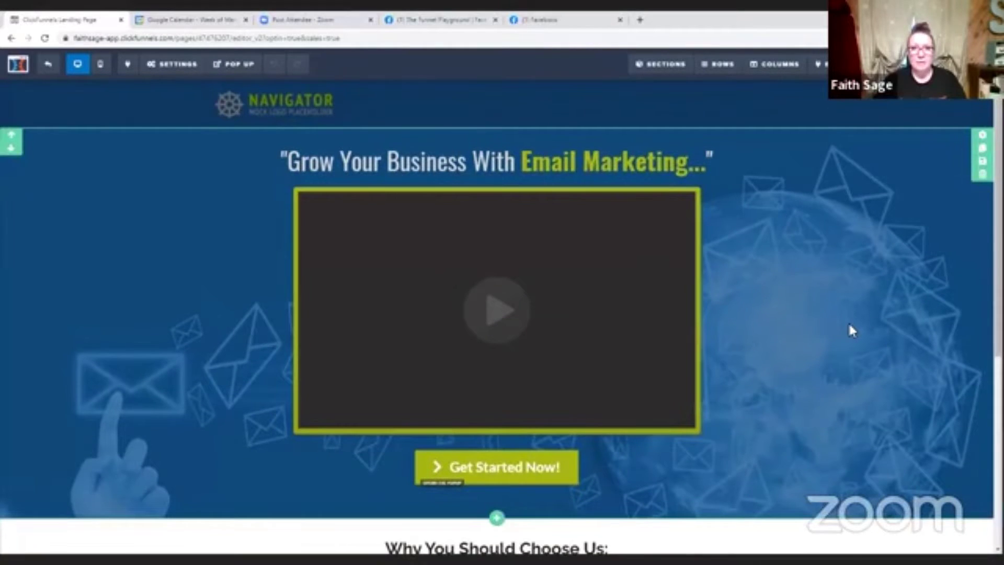
scroll(848, 321, down, 6)
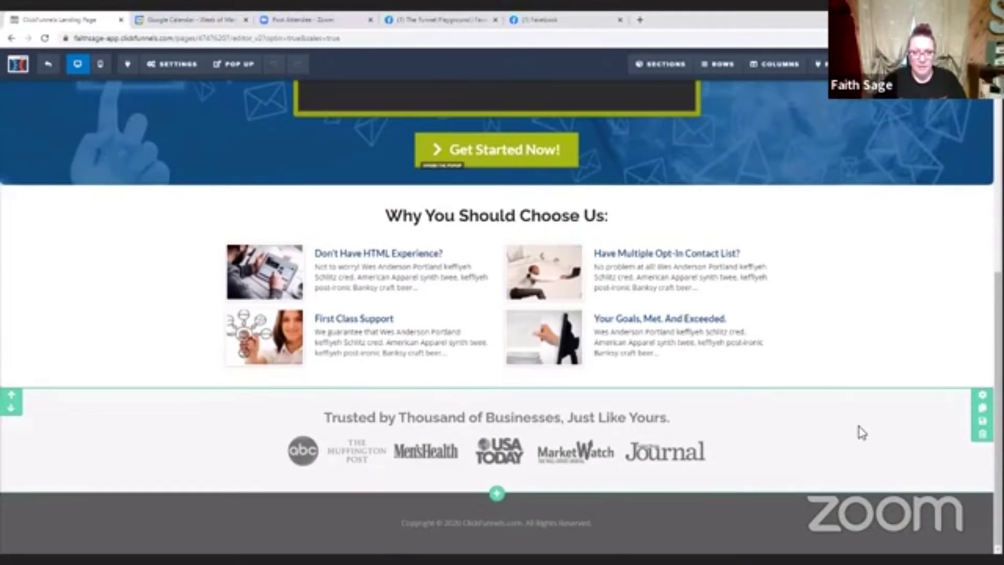
scroll(861, 432, up, 6)
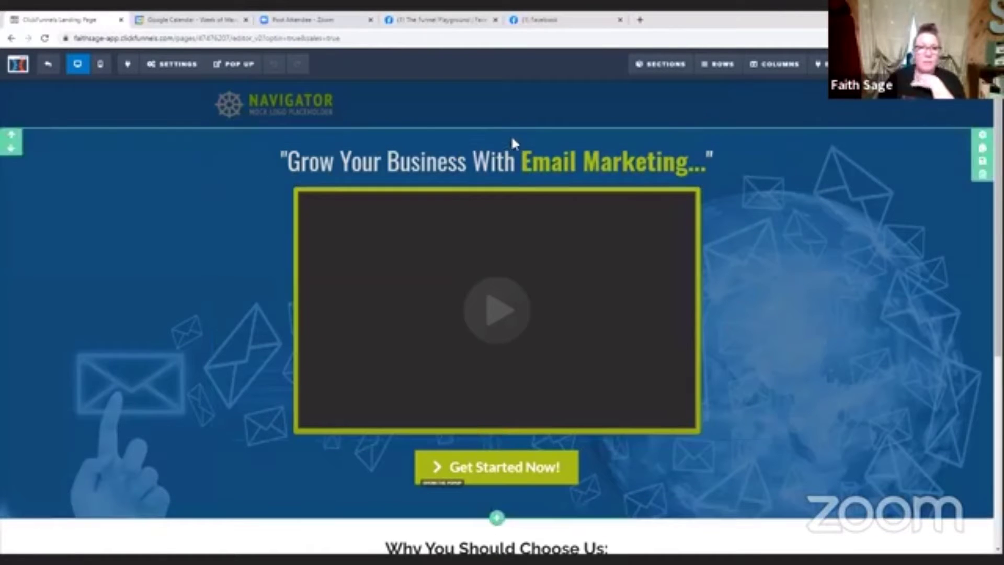
scroll(864, 216, down, 6)
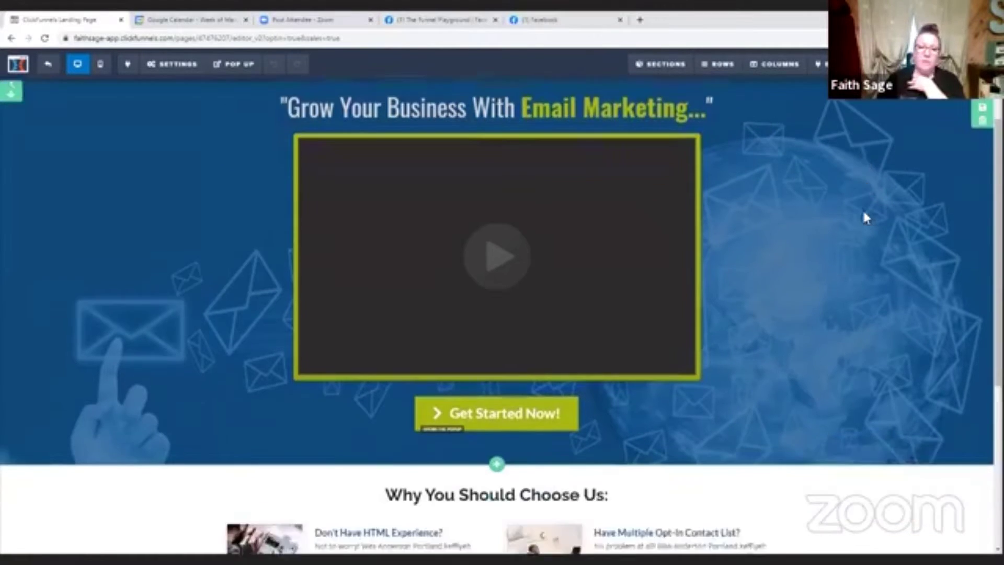
scroll(890, 127, up, 1)
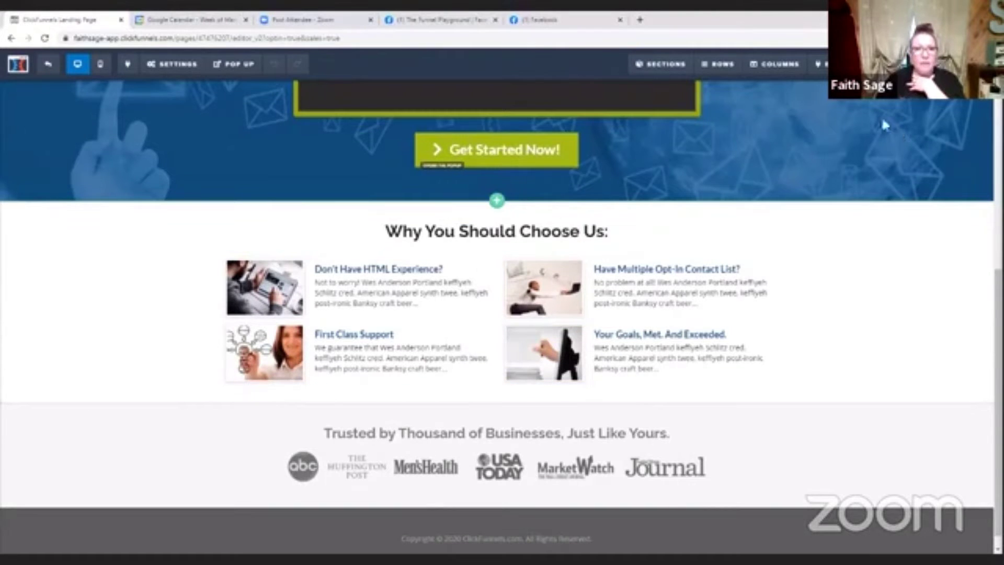
scroll(637, 197, down, 1)
scroll(776, 198, up, 1)
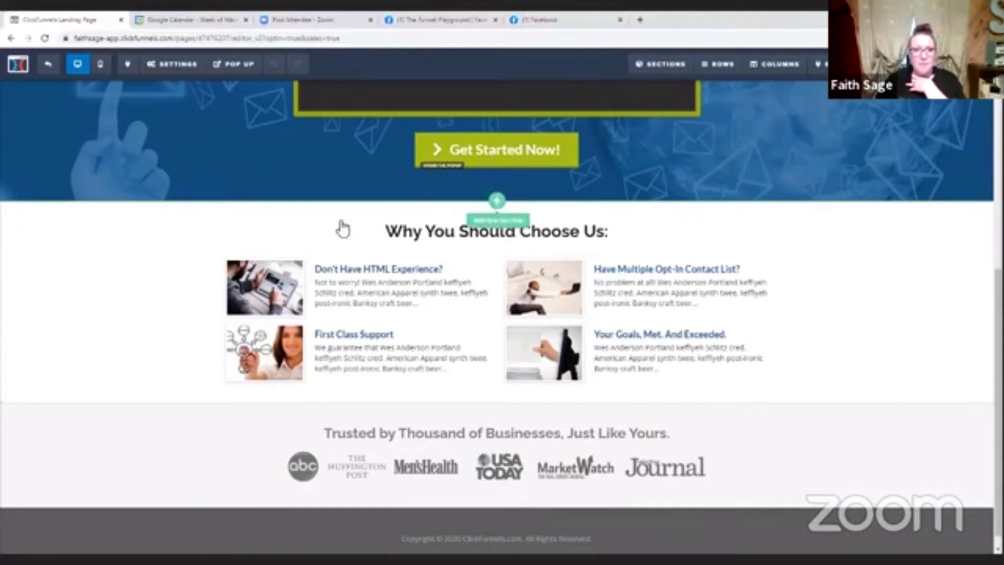
scroll(340, 226, down, 1)
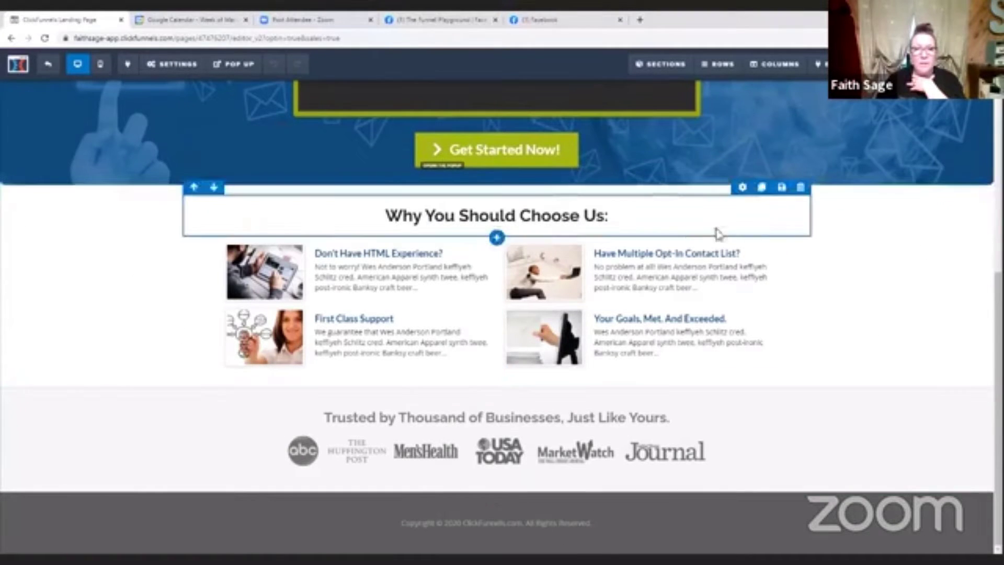
scroll(425, 201, up, 1)
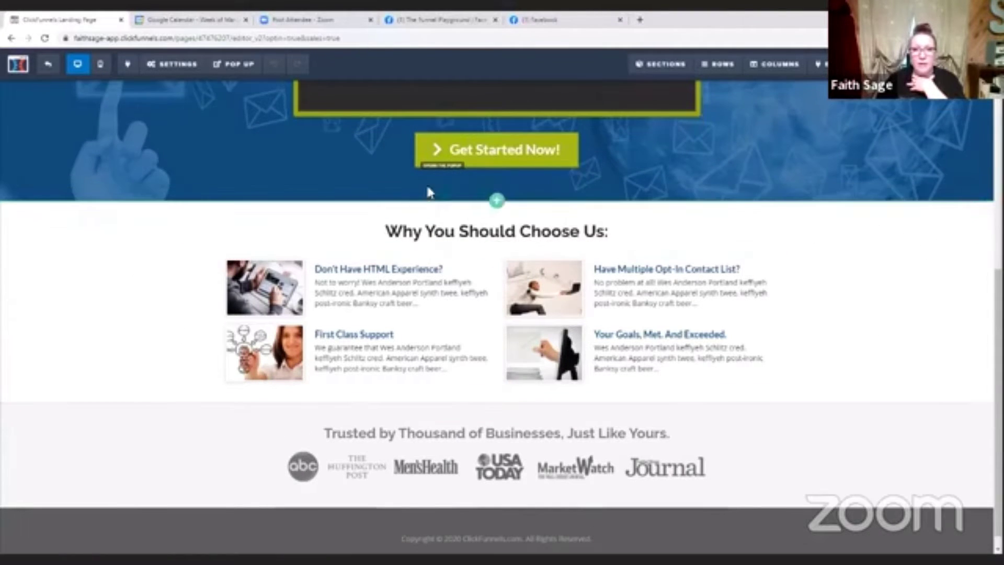
Add a new full-width section between the hero video area and the "Why You Should Choose Us" section
click(497, 203)
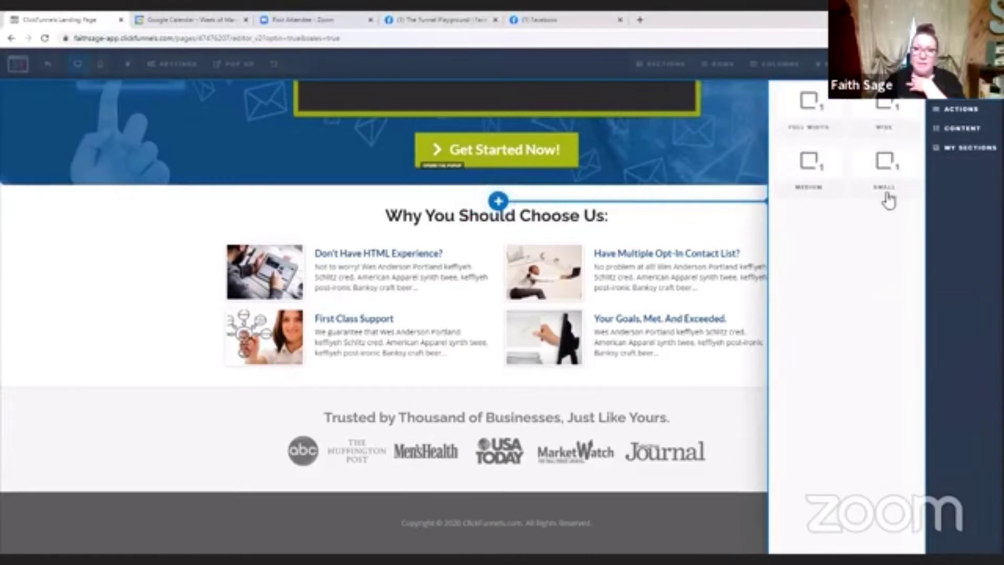
click(813, 116)
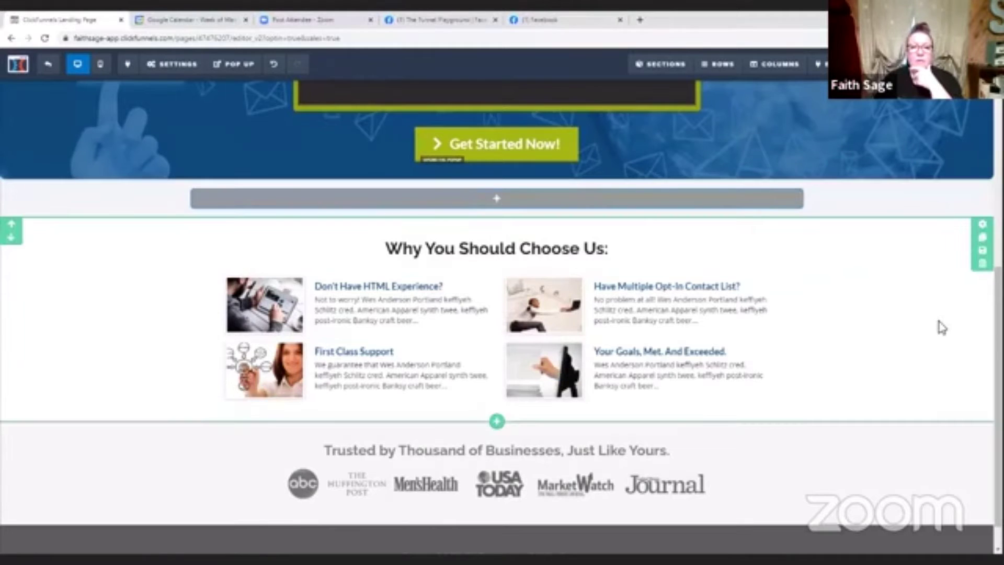
scroll(942, 327, up, 5)
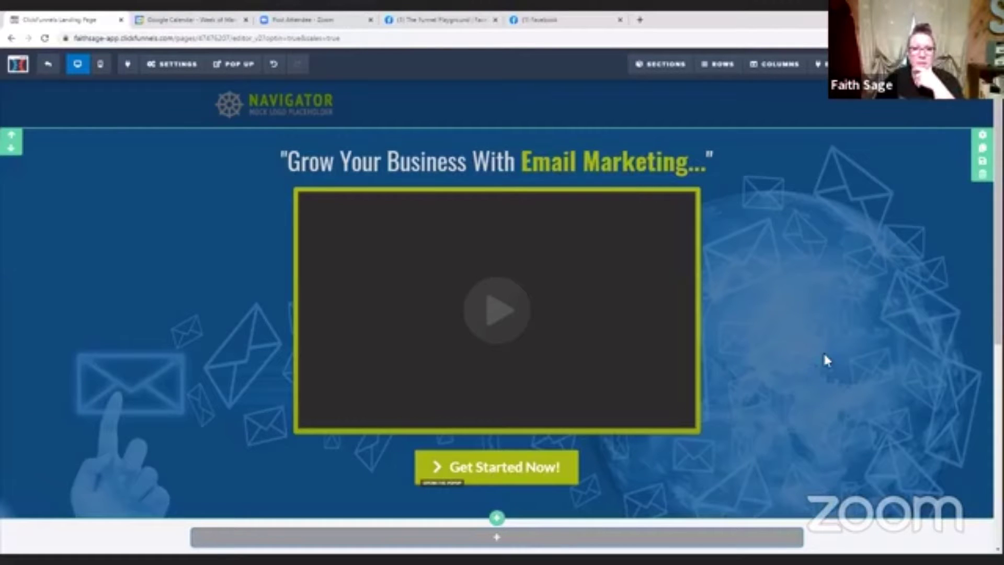
scroll(825, 360, down, 7)
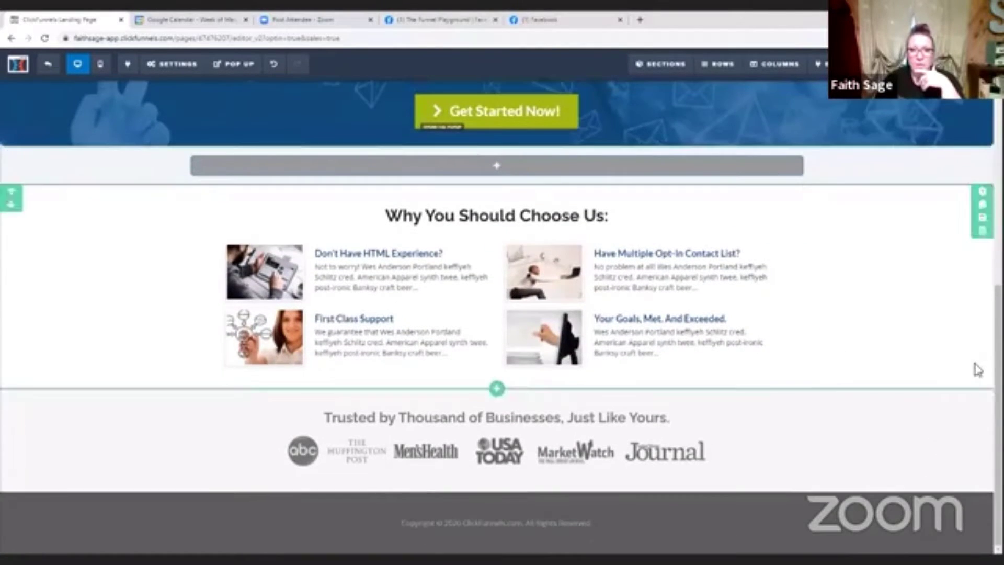
scroll(978, 369, up, 6)
scroll(862, 402, down, 6)
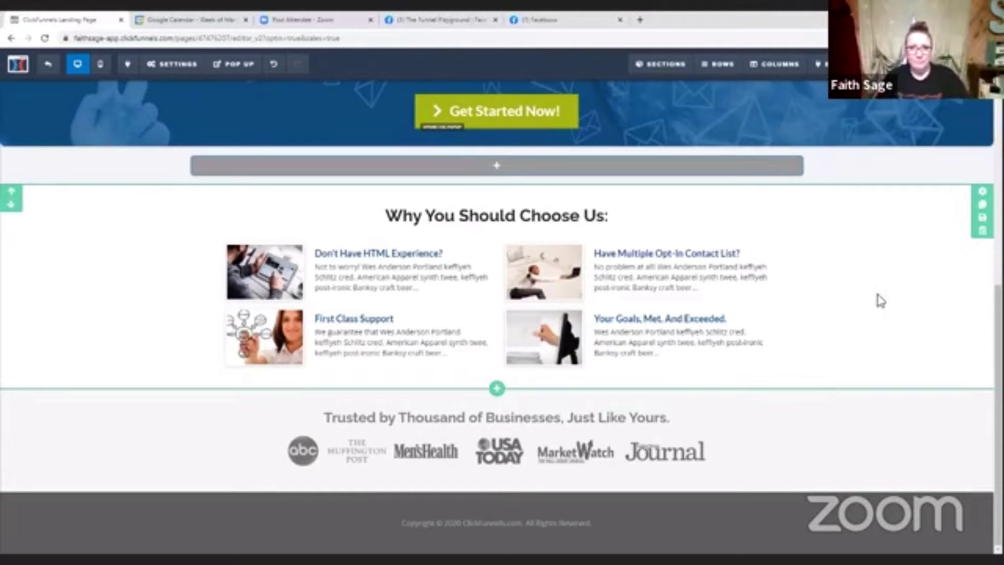
mouse_move(605, 158)
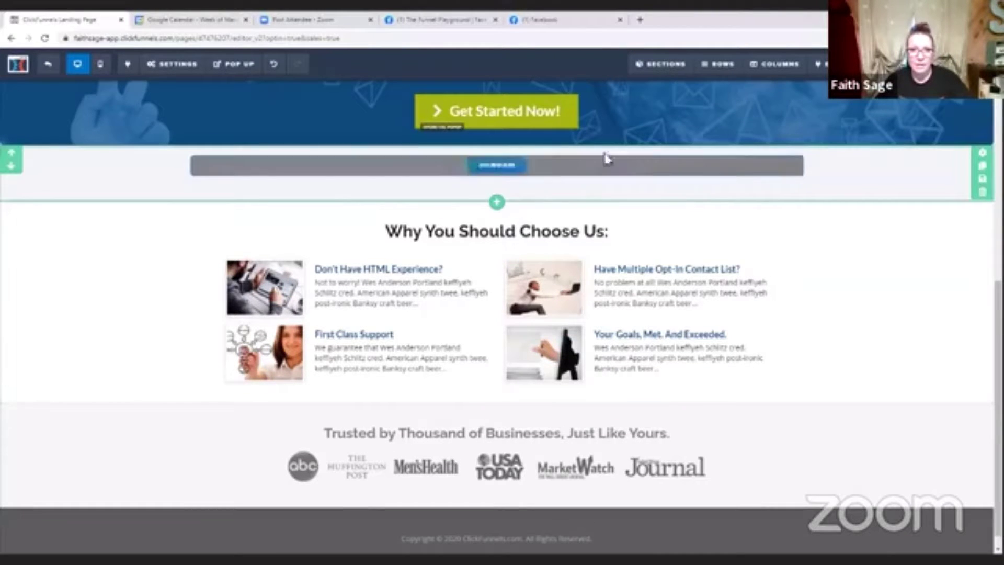
click(488, 168)
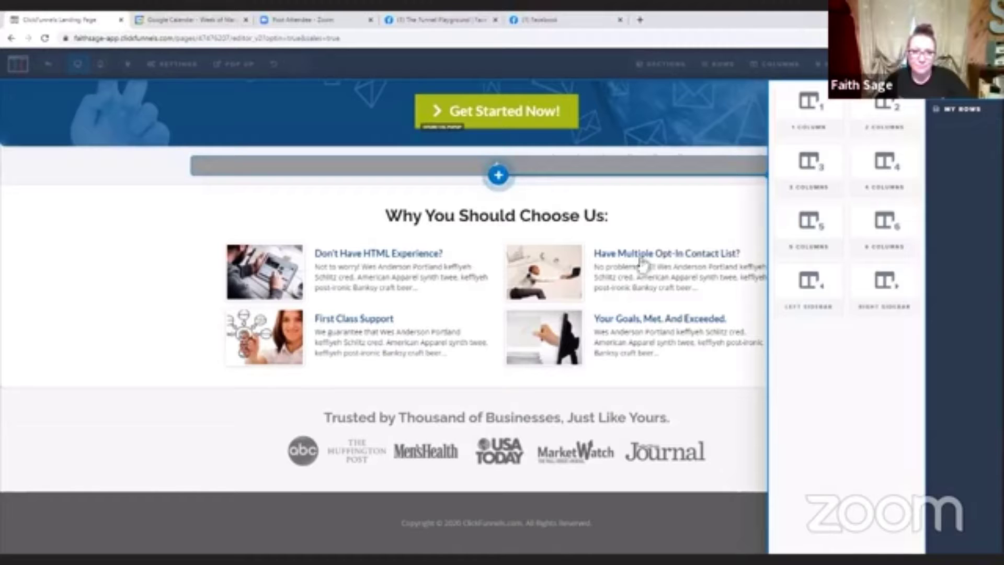
click(698, 211)
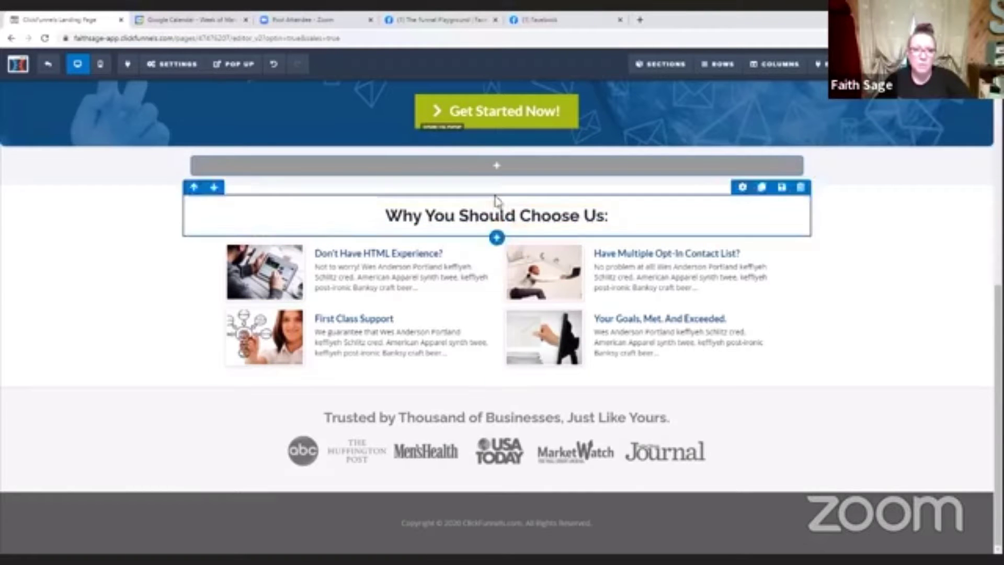
Add a four-column row to the empty section above "Why You Should Choose Us"
mouse_move(497, 175)
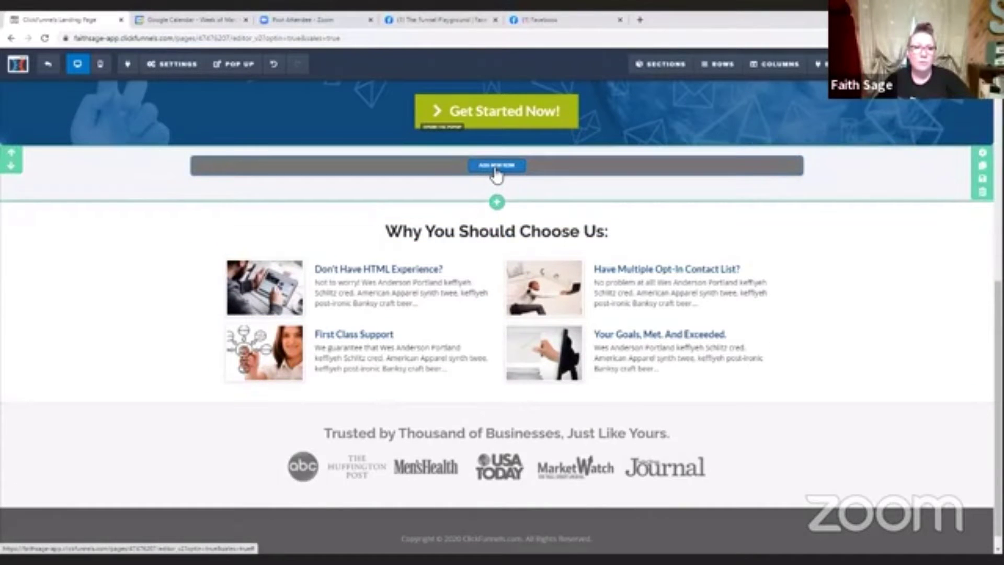
click(494, 167)
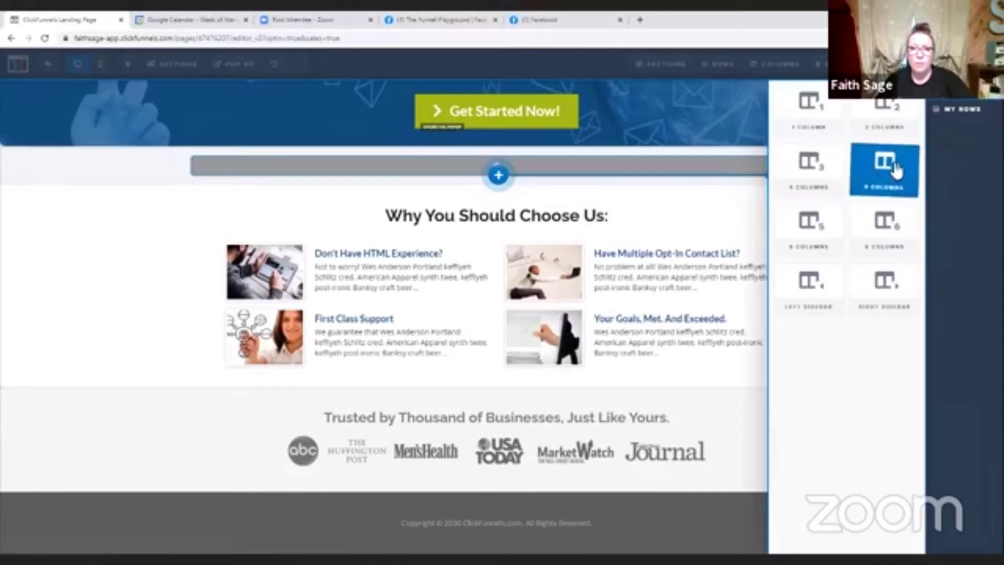
click(884, 170)
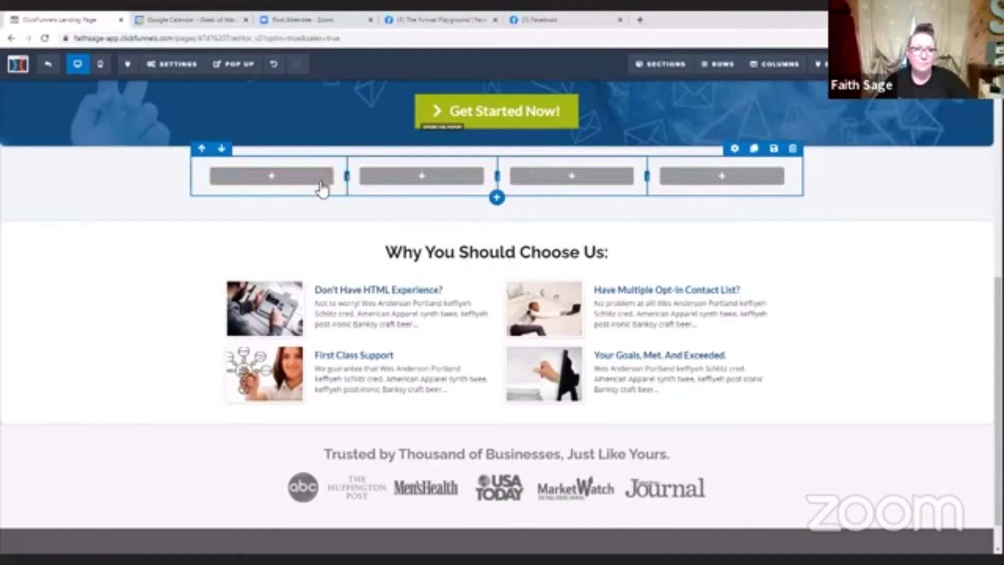
Narrow the first and third columns of the four-column row and set the row's width to 90%
drag(322, 188, 311, 190)
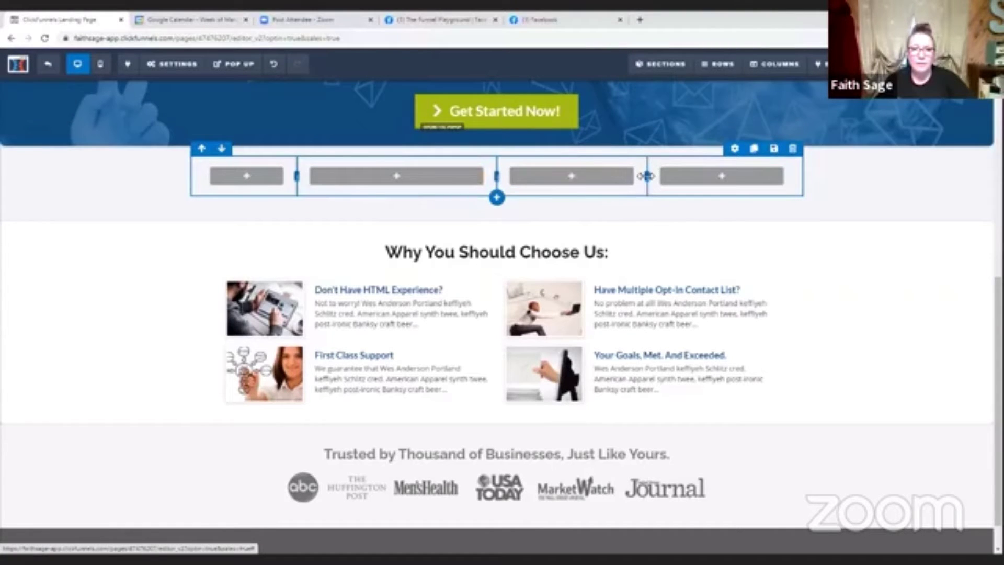
drag(647, 176, 602, 184)
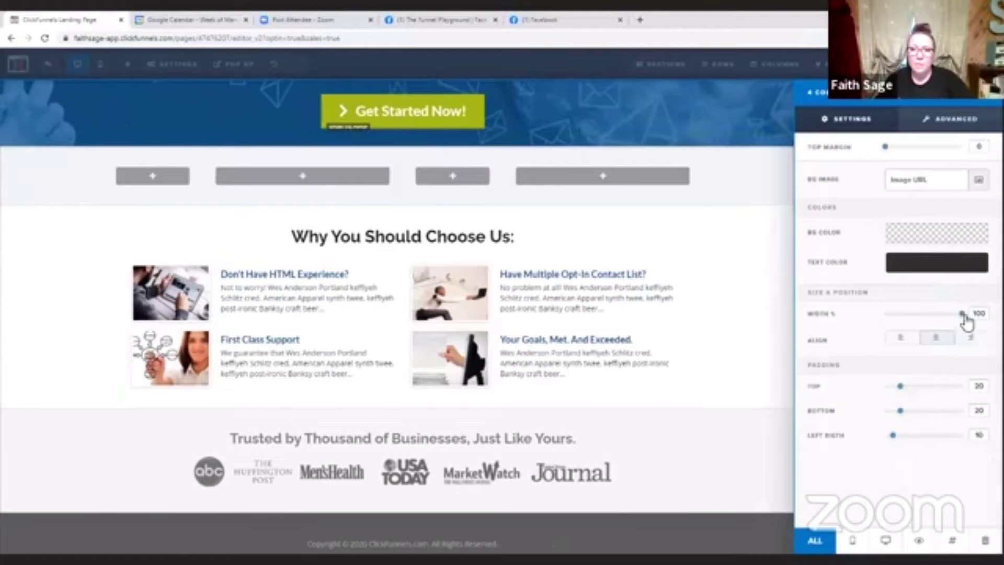
drag(963, 316, 951, 316)
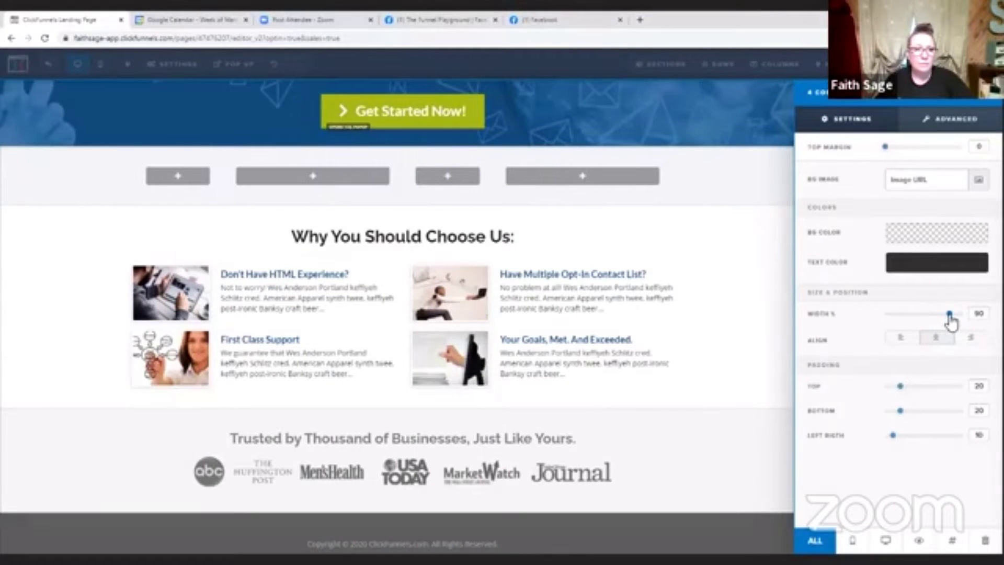
click(757, 239)
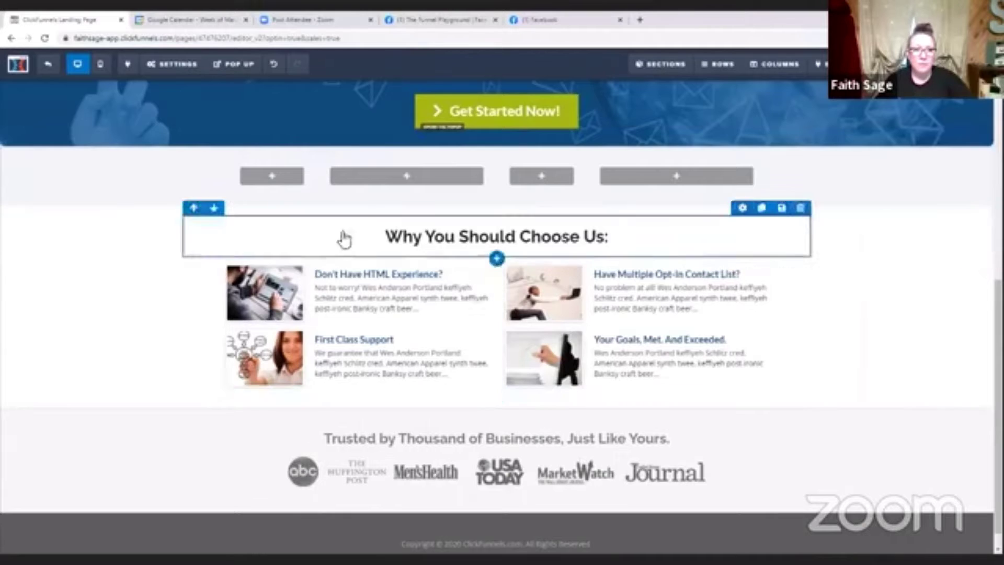
Add an image element to the row's first column and fill it with the Facebook logo from the uploaded images
right_click(264, 294)
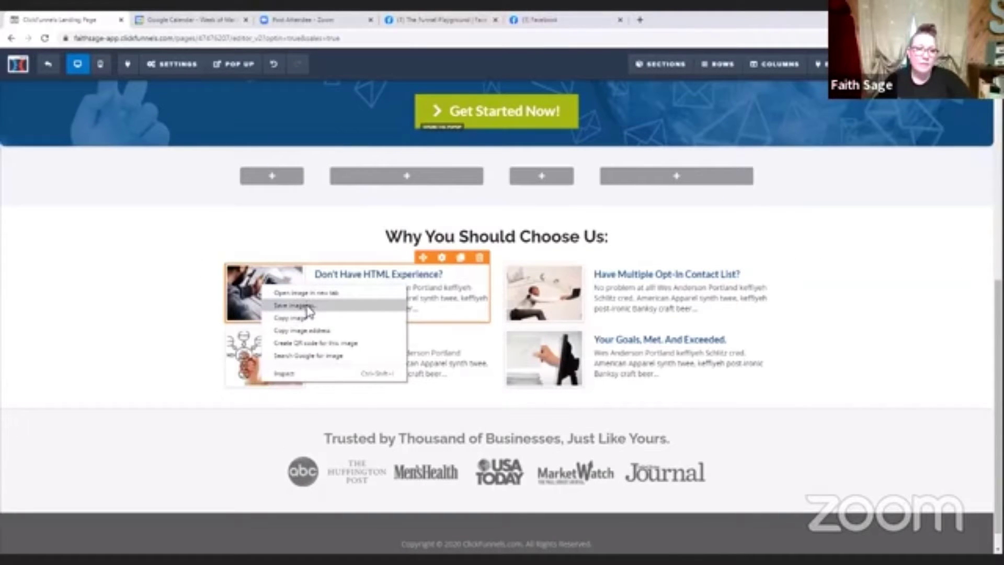
click(307, 213)
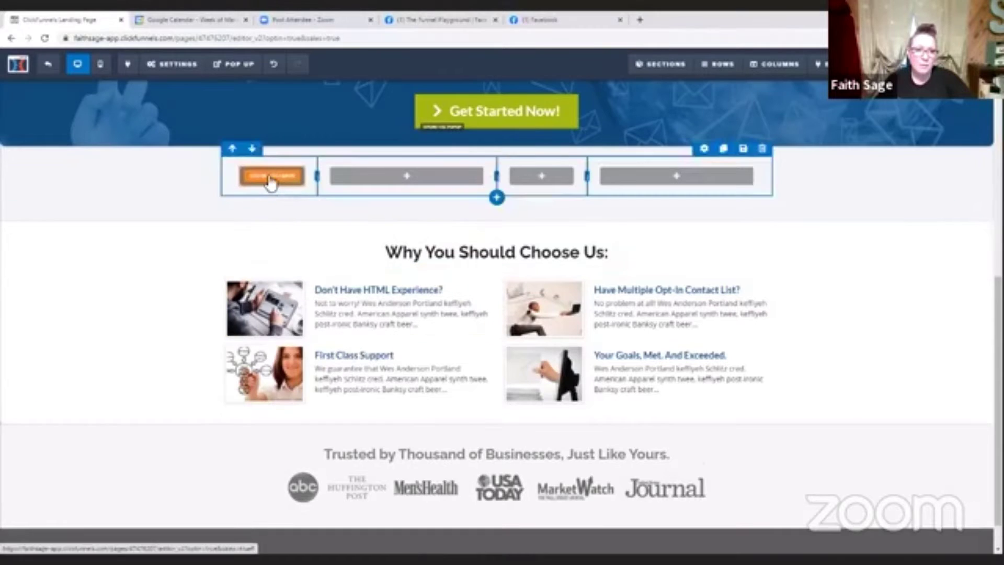
click(272, 178)
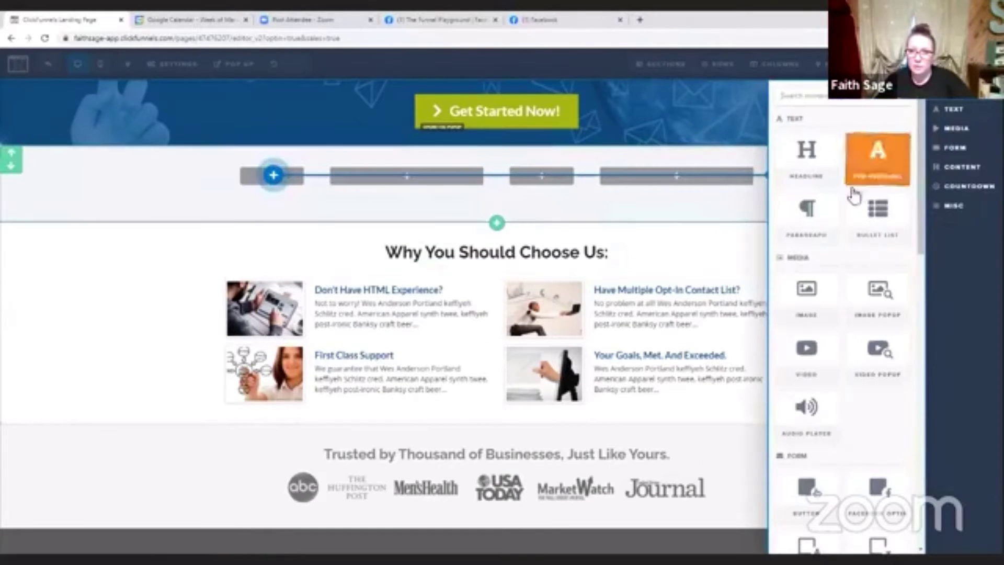
click(808, 298)
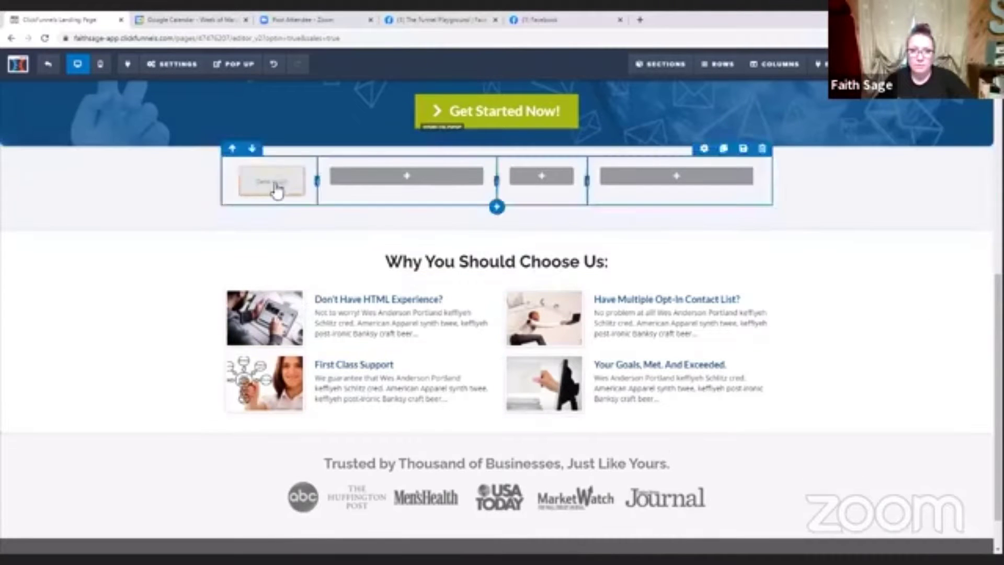
click(308, 208)
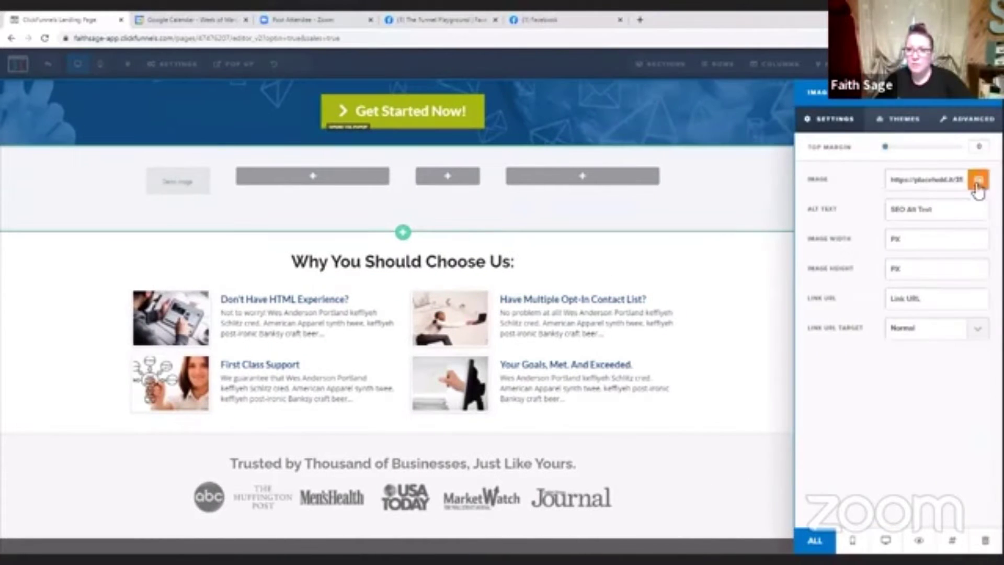
click(977, 180)
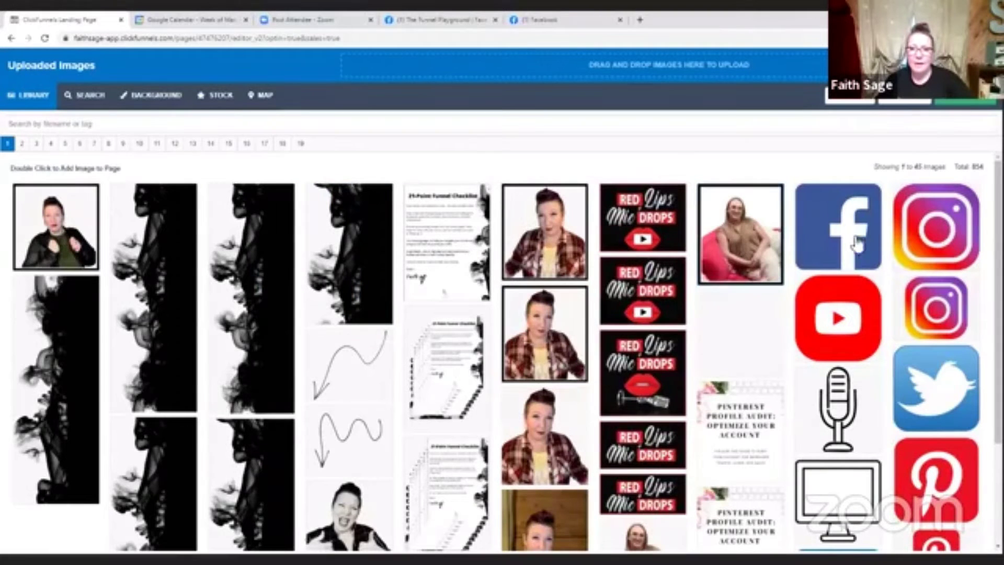
double_click(838, 227)
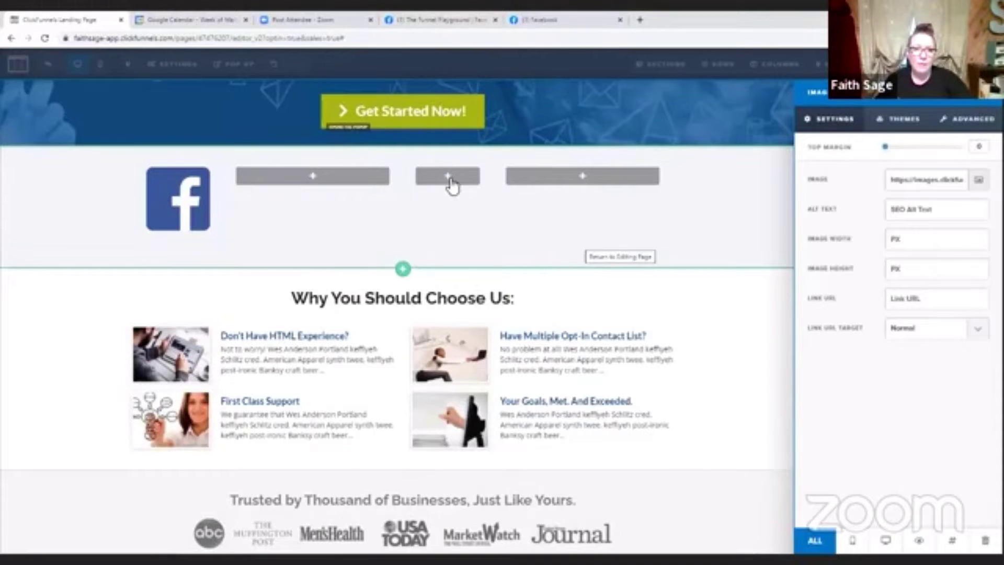
click(452, 186)
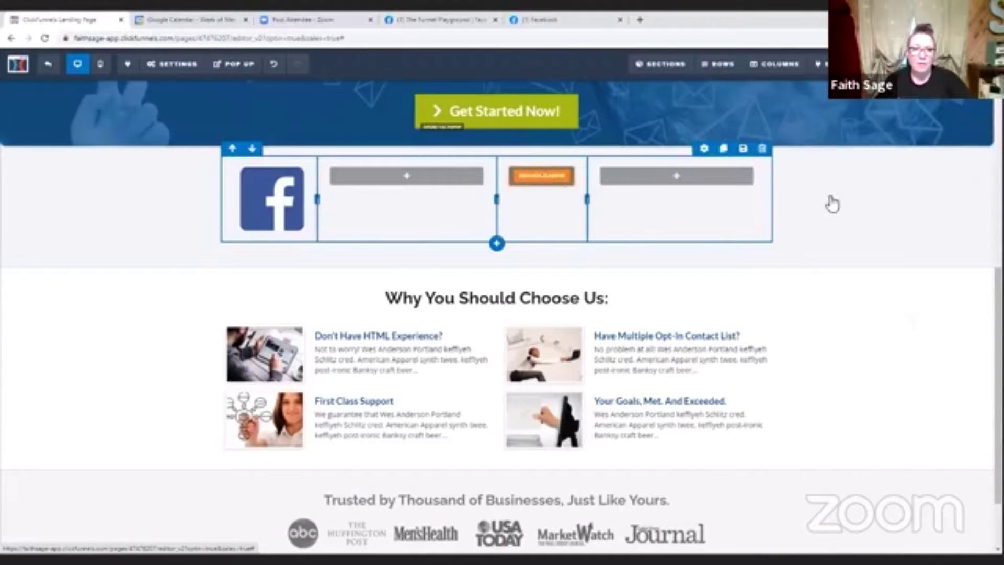
Add an image element to the row's third column and fill it with the YouTube logo from the uploaded images
click(541, 176)
drag(811, 297, 518, 199)
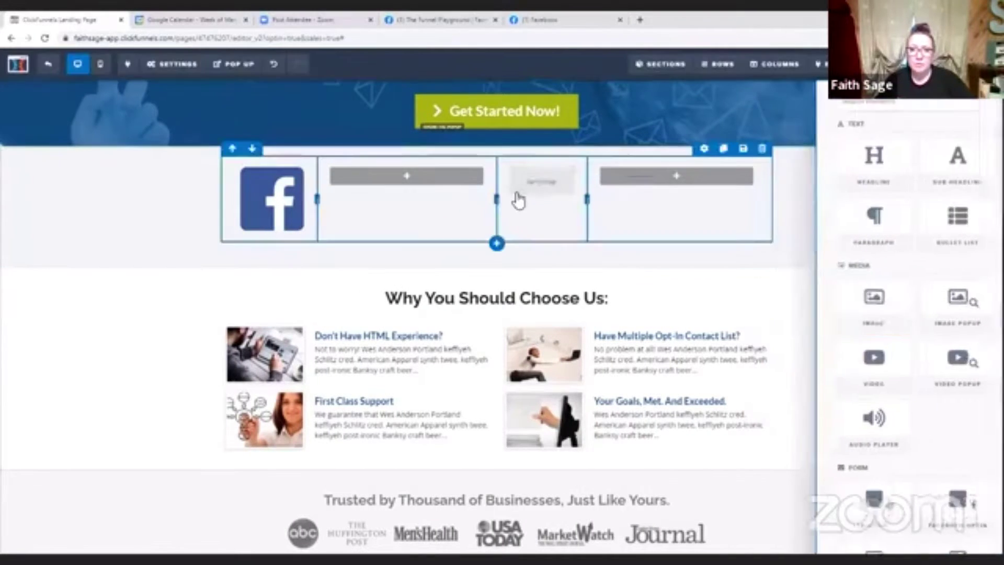
click(538, 189)
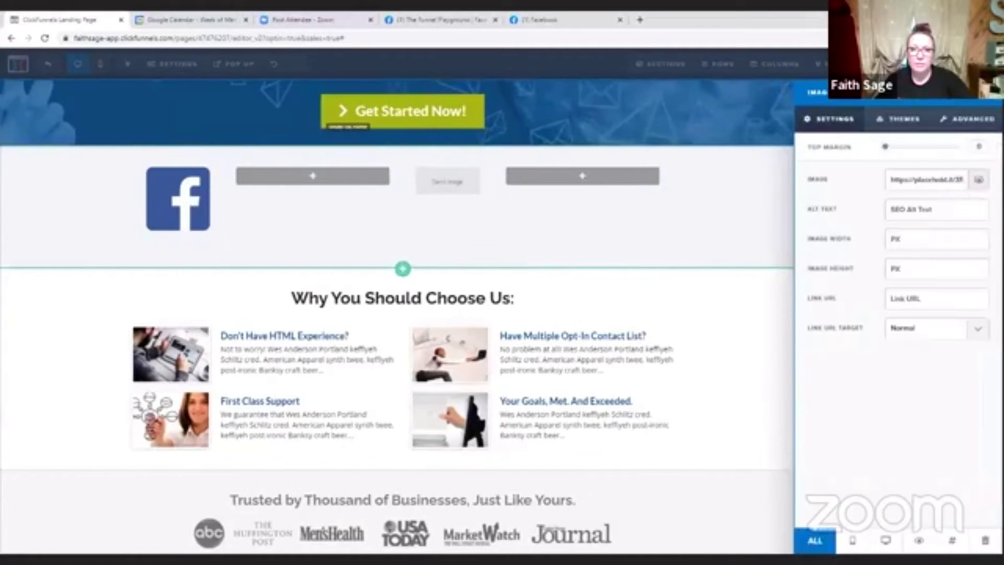
click(979, 179)
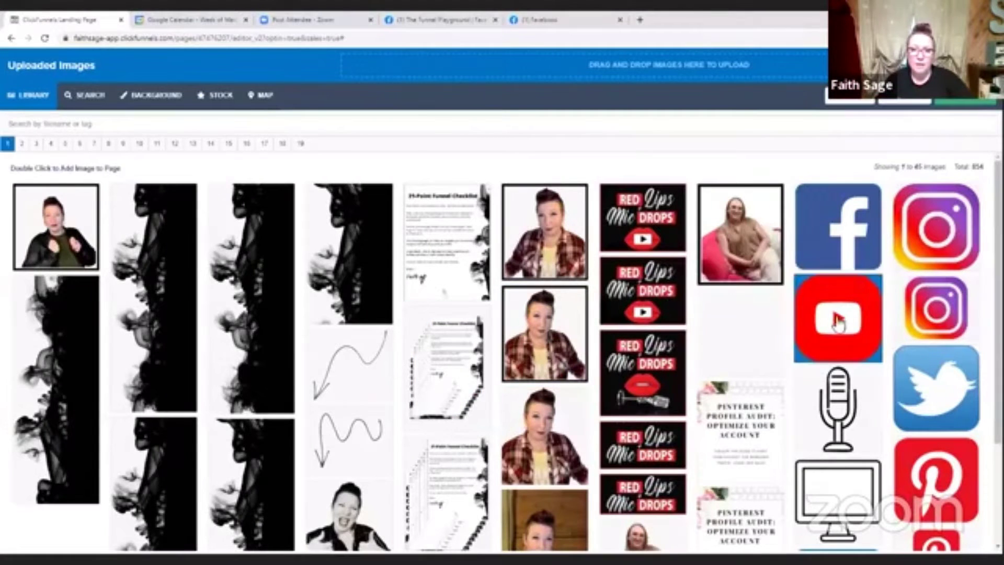
click(837, 323)
click(953, 107)
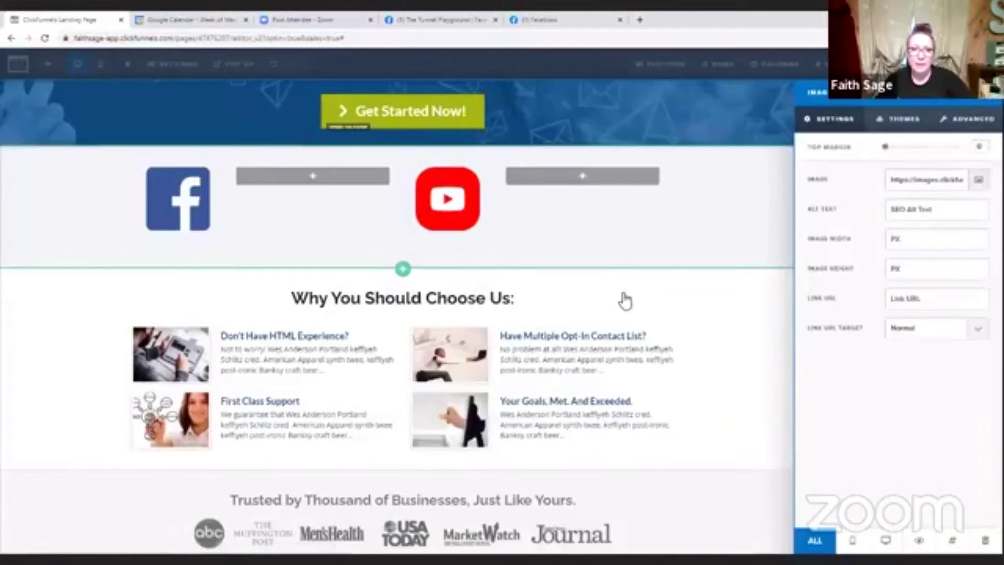
click(421, 309)
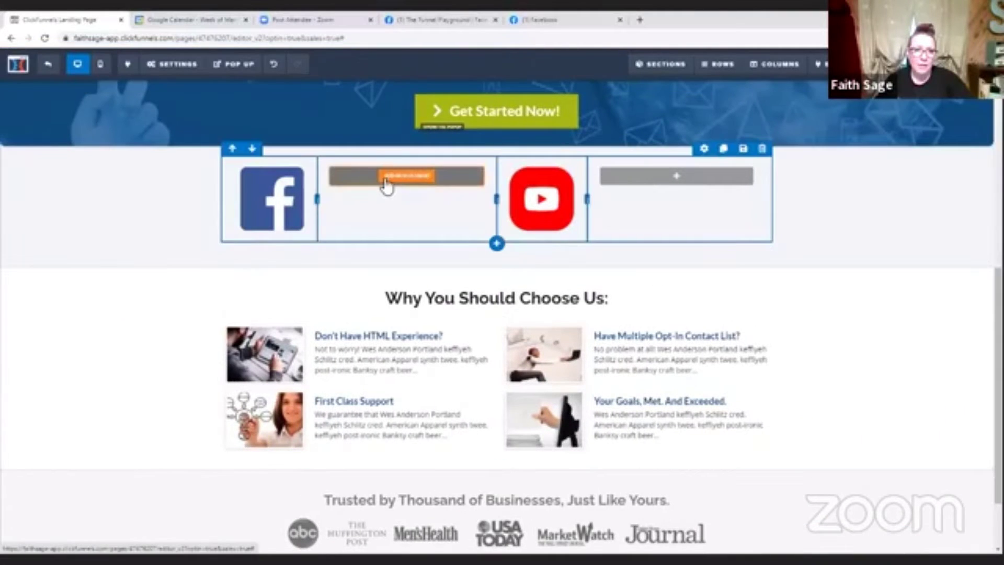
Add a headline to the second column, beside the Facebook logo, with a sub-headline below it
click(386, 180)
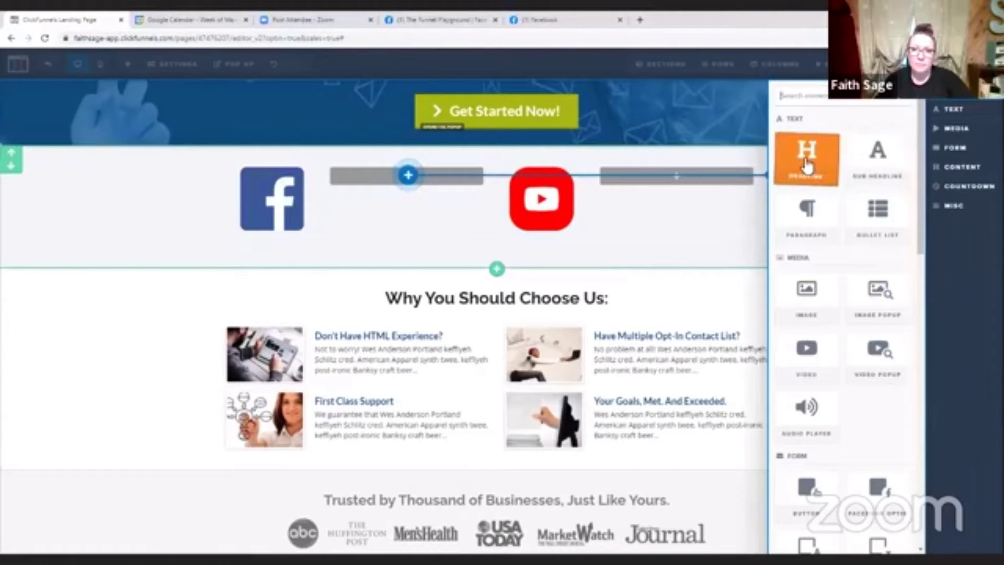
click(806, 164)
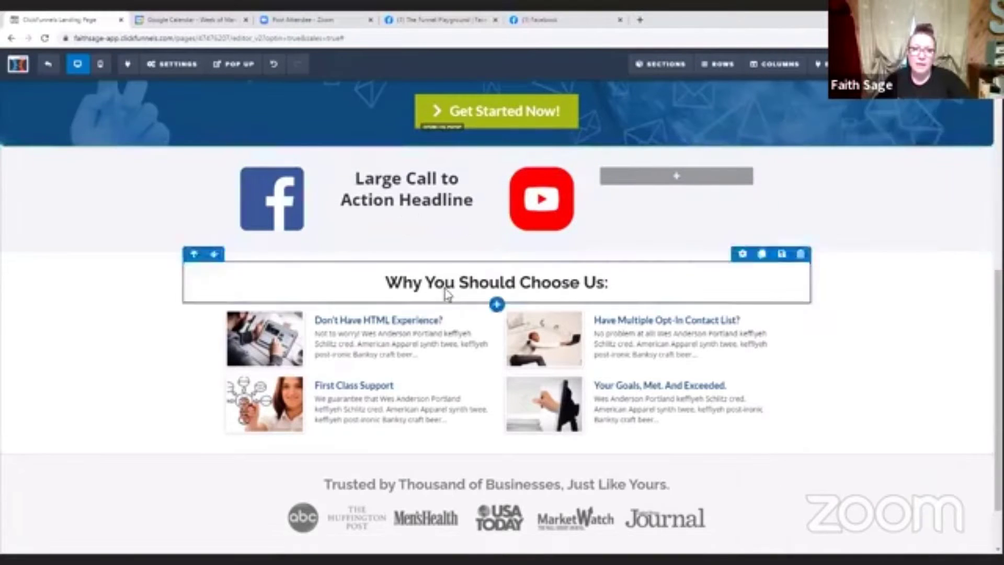
click(408, 210)
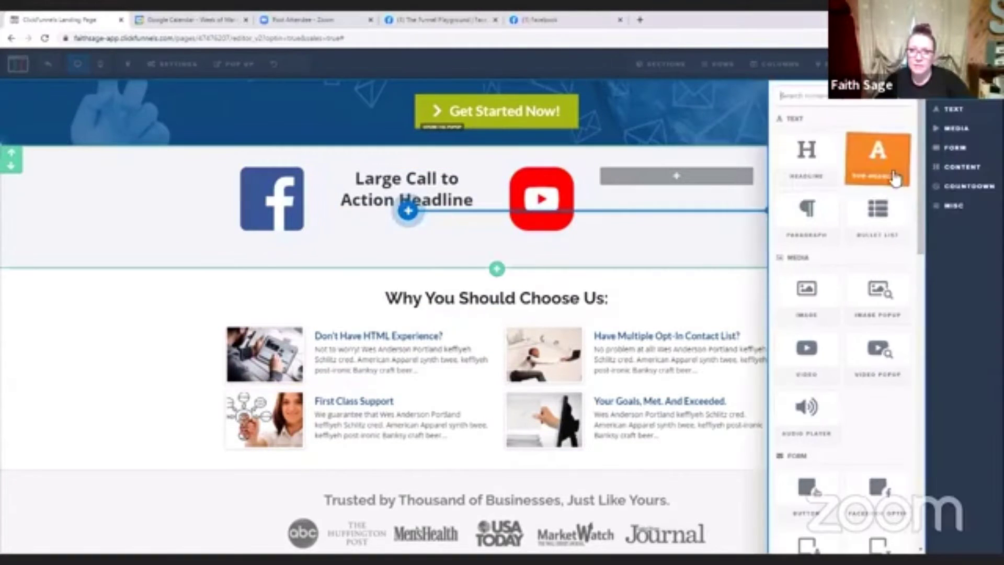
click(892, 175)
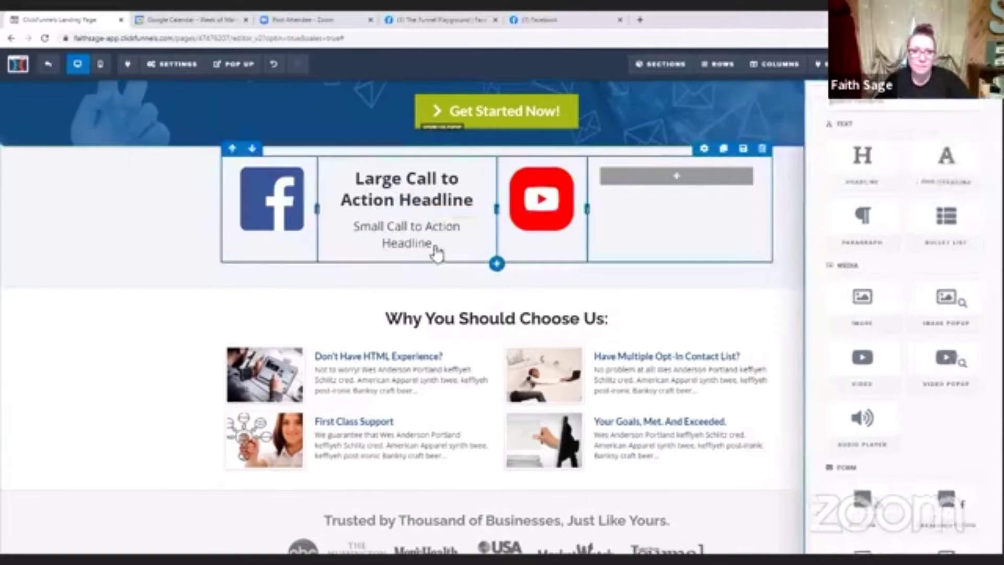
Left-align the headline and the sub-headline in the second column, beside the Facebook logo
click(409, 182)
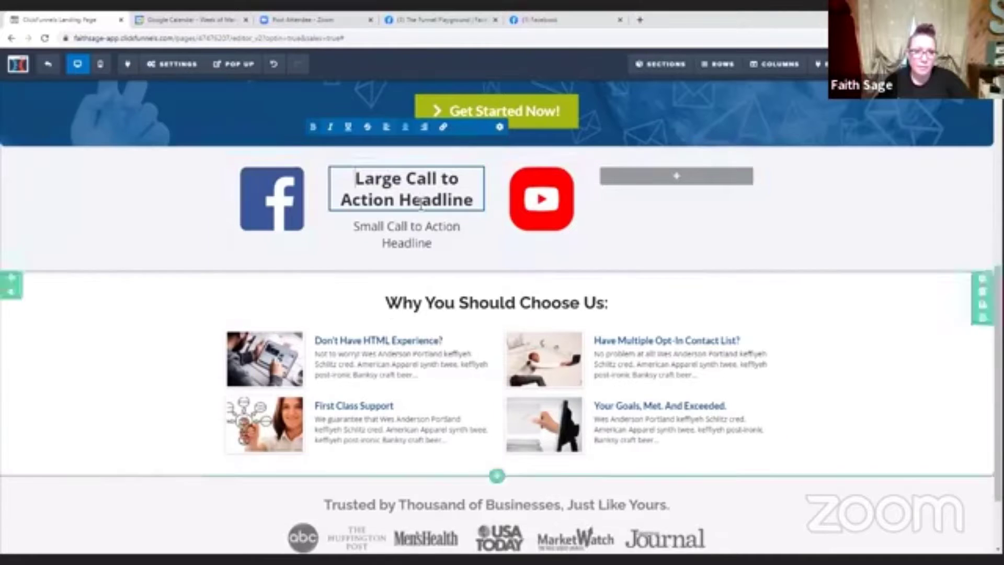
click(386, 126)
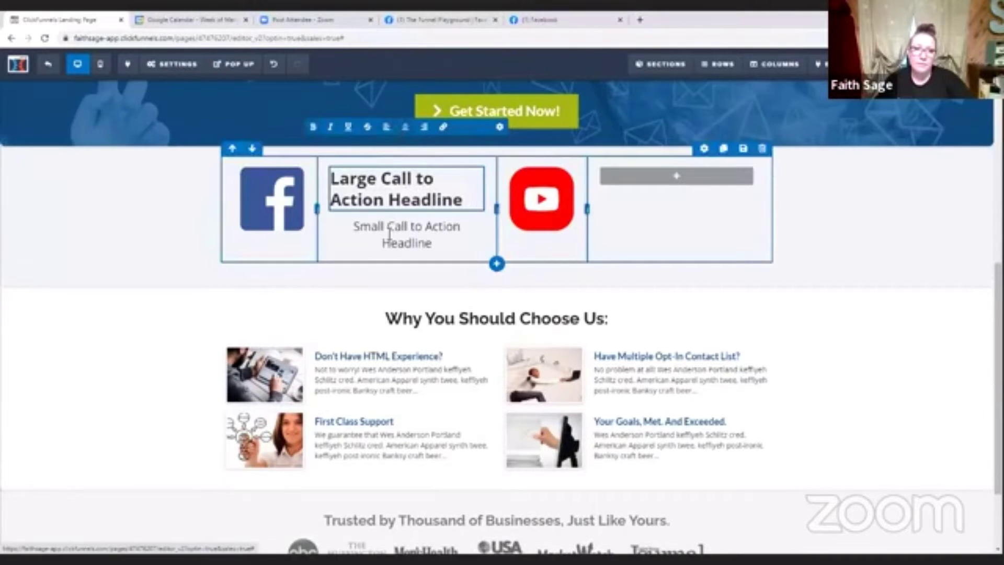
click(388, 226)
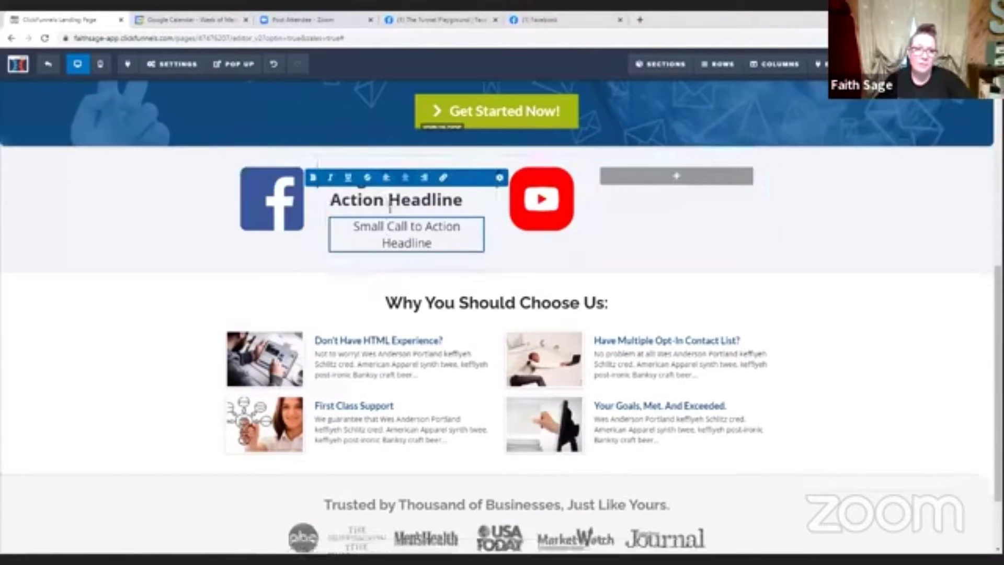
click(386, 177)
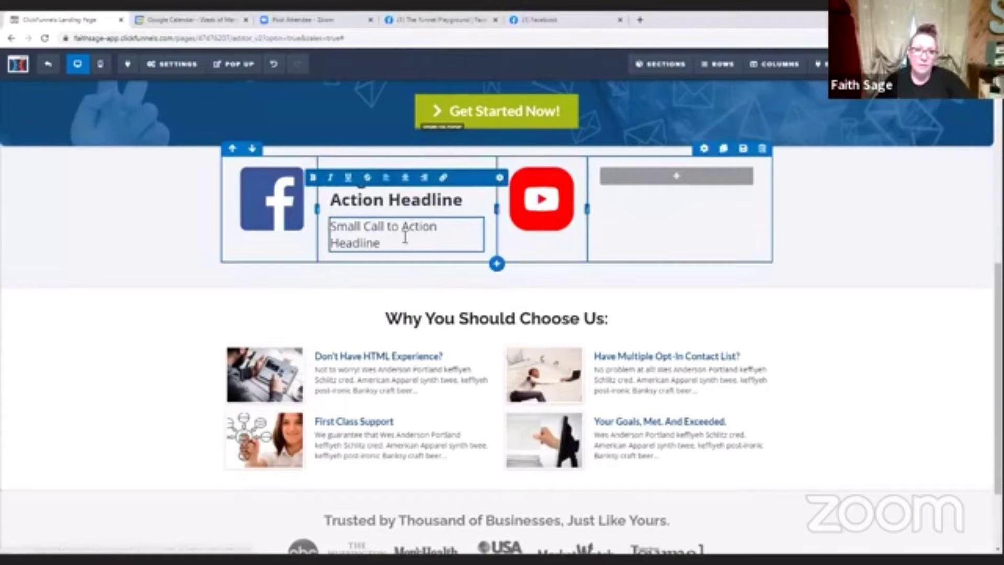
Change the second column's headline to the Roboto font and set its font size to 22
click(465, 199)
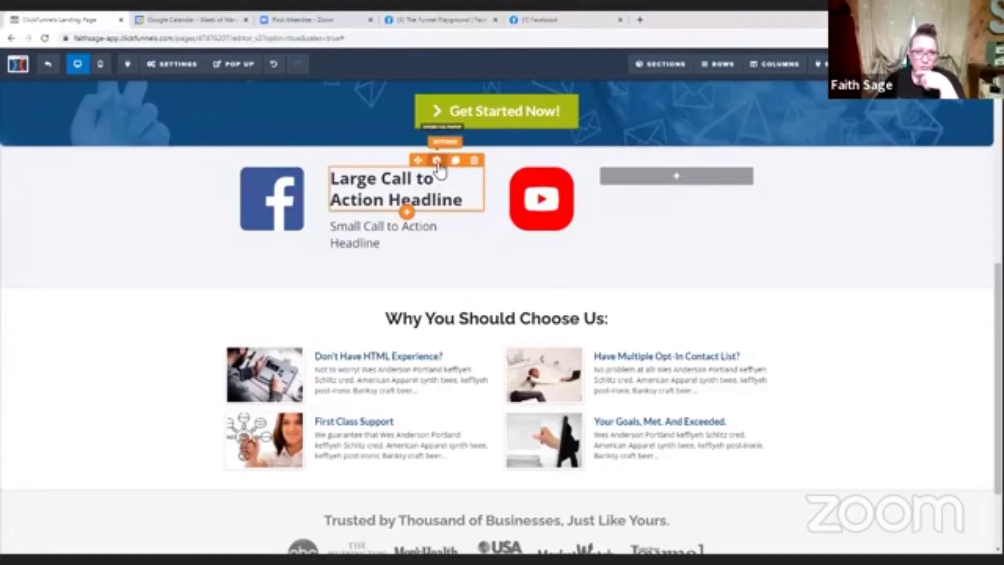
click(441, 187)
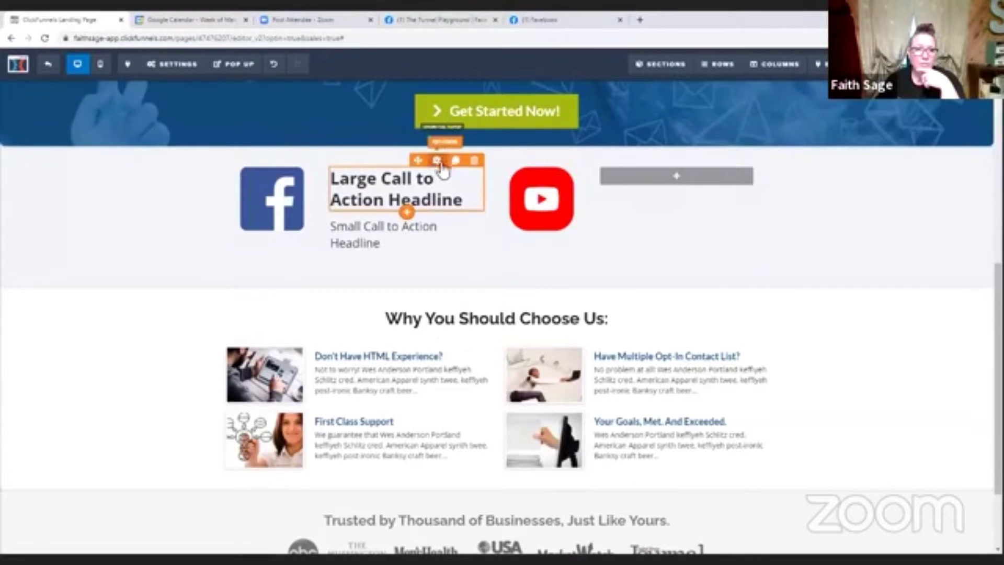
click(438, 161)
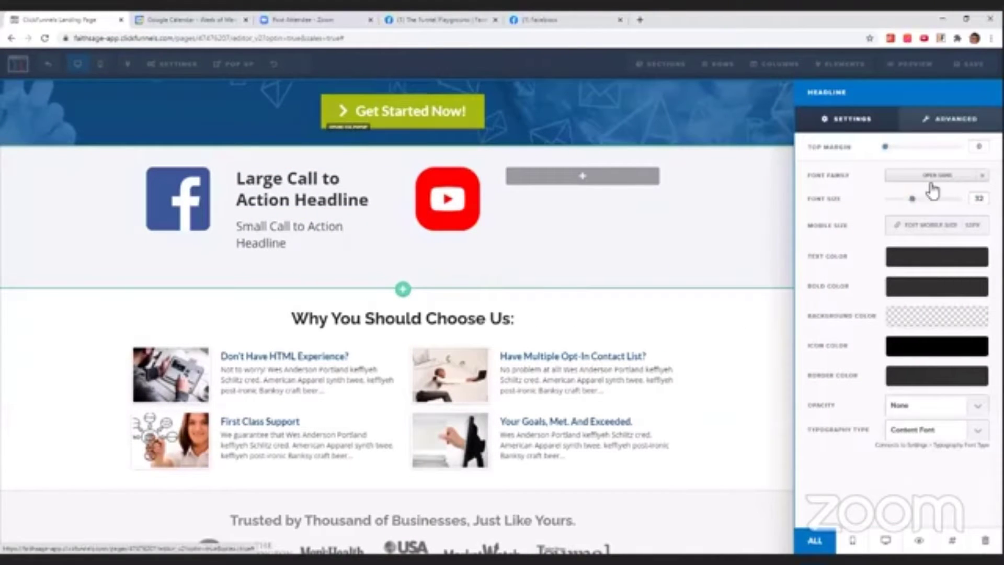
click(933, 177)
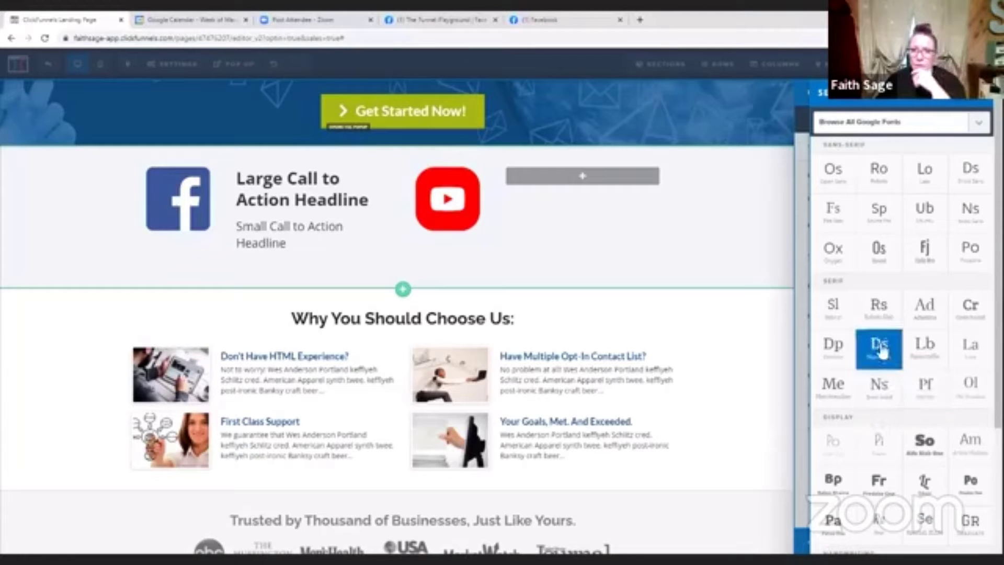
click(881, 181)
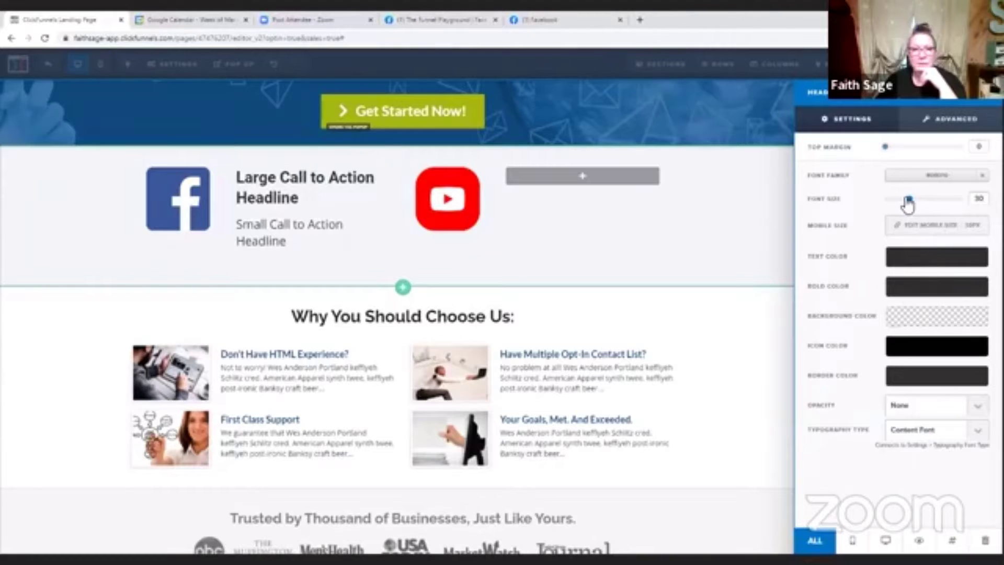
drag(908, 204, 901, 204)
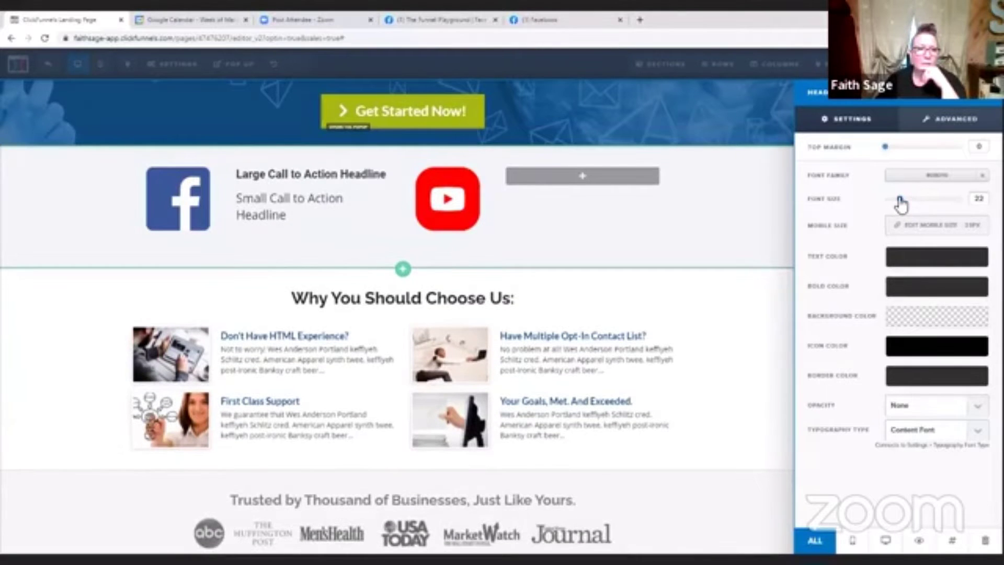
Change the sub-headline beside the Facebook logo to the Roboto font and set its font size to 22
click(313, 219)
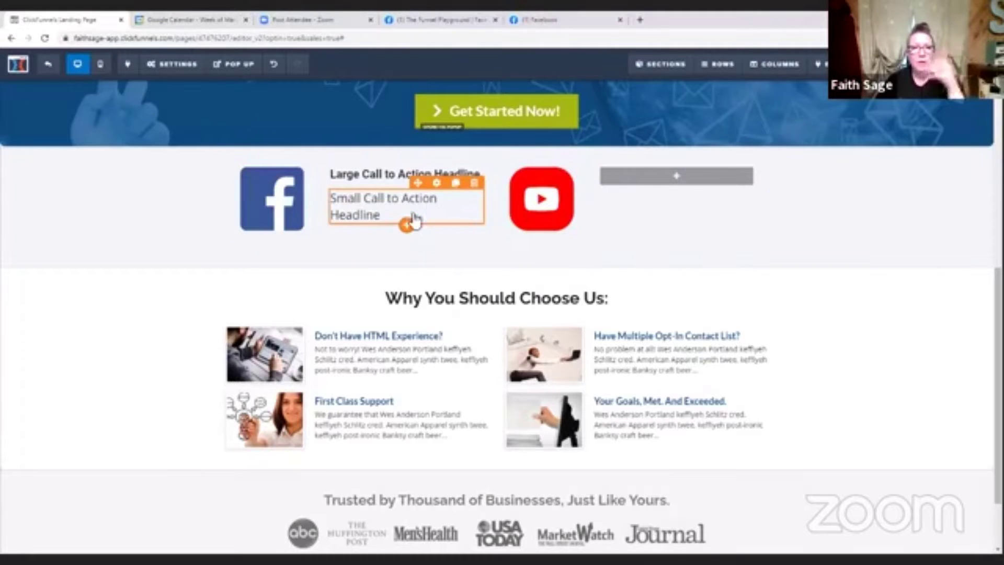
click(437, 183)
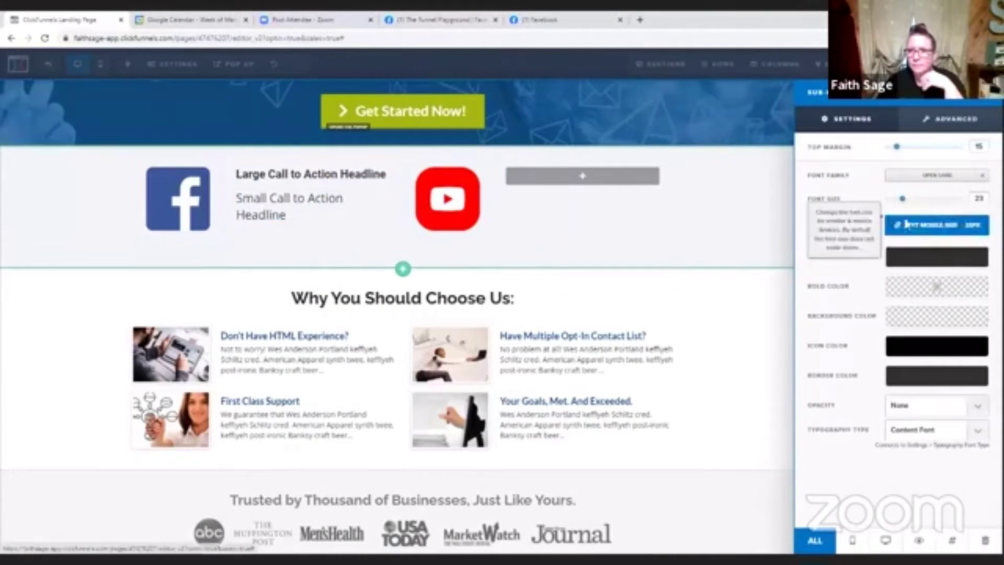
click(935, 175)
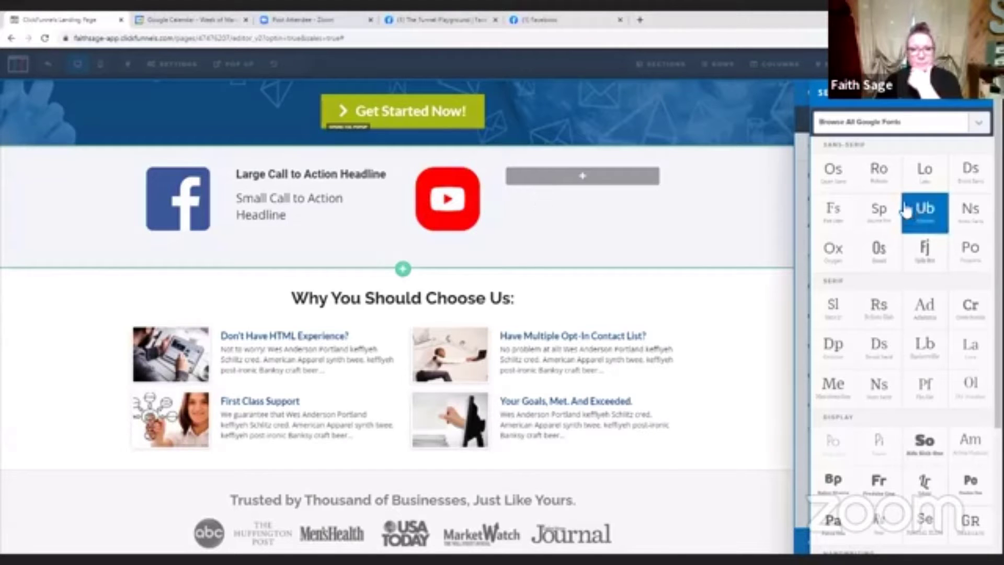
click(895, 170)
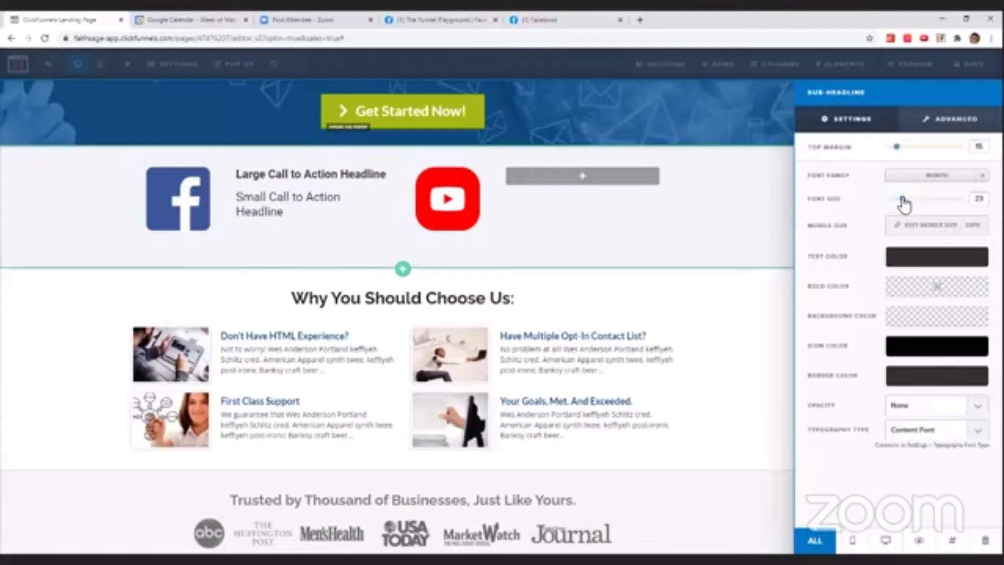
drag(902, 199, 900, 198)
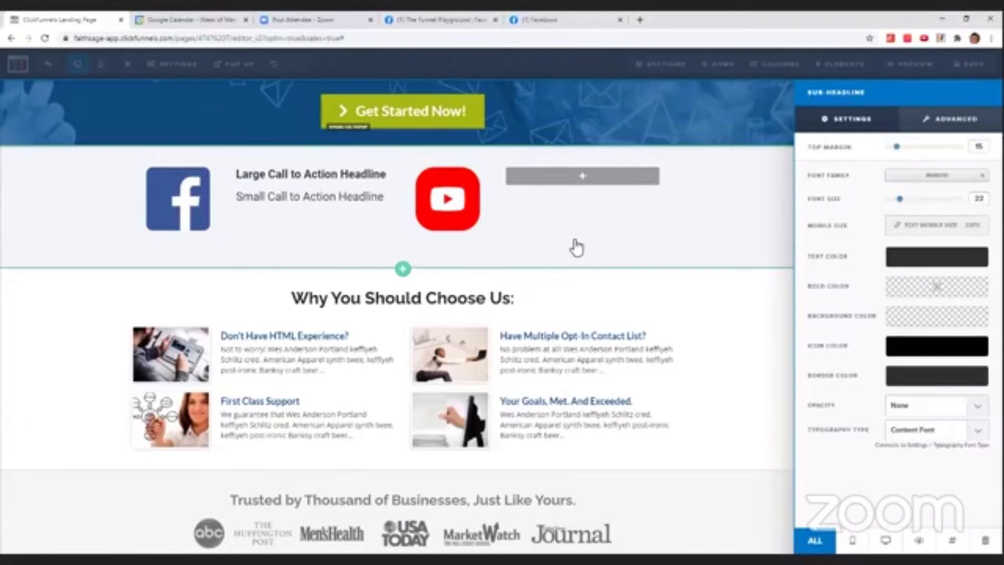
click(585, 215)
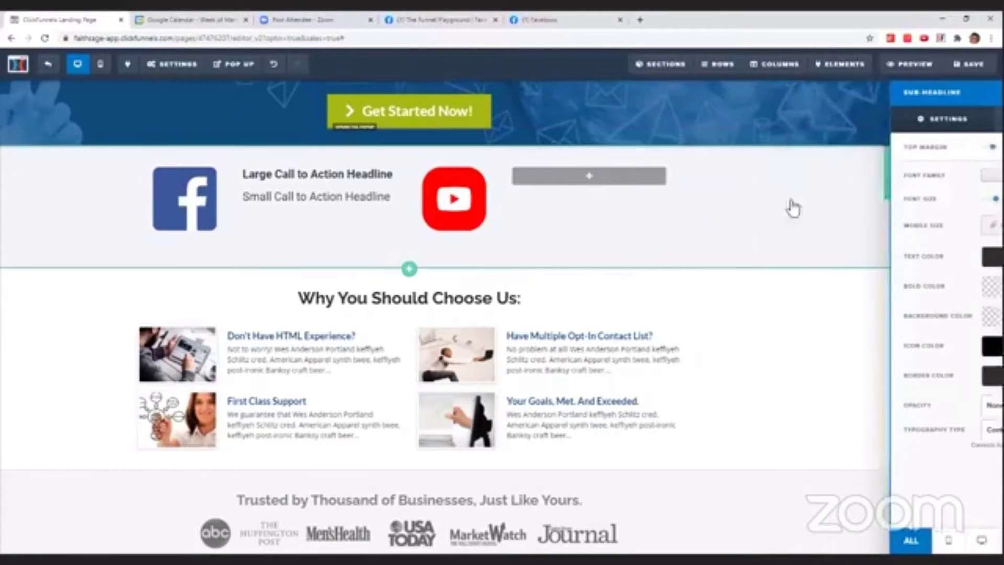
scroll(447, 349, down, 1)
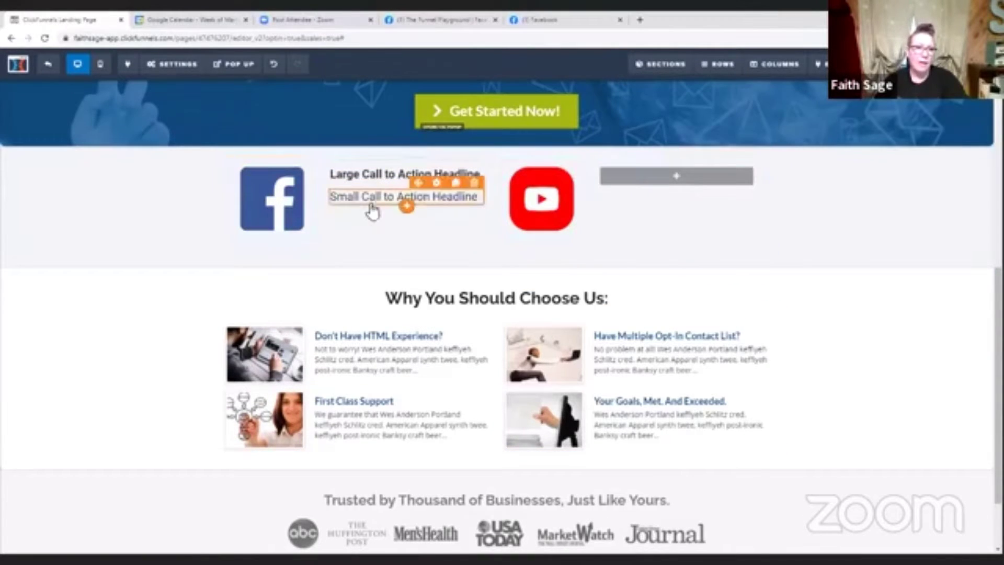
Reduce the font size of the sub-headline beside the Facebook logo to 18
click(446, 202)
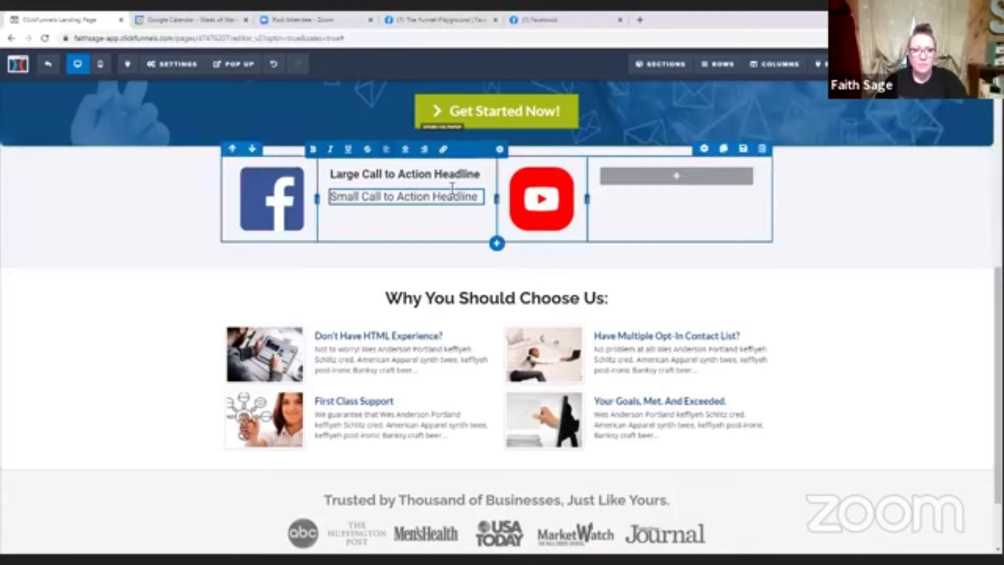
click(499, 149)
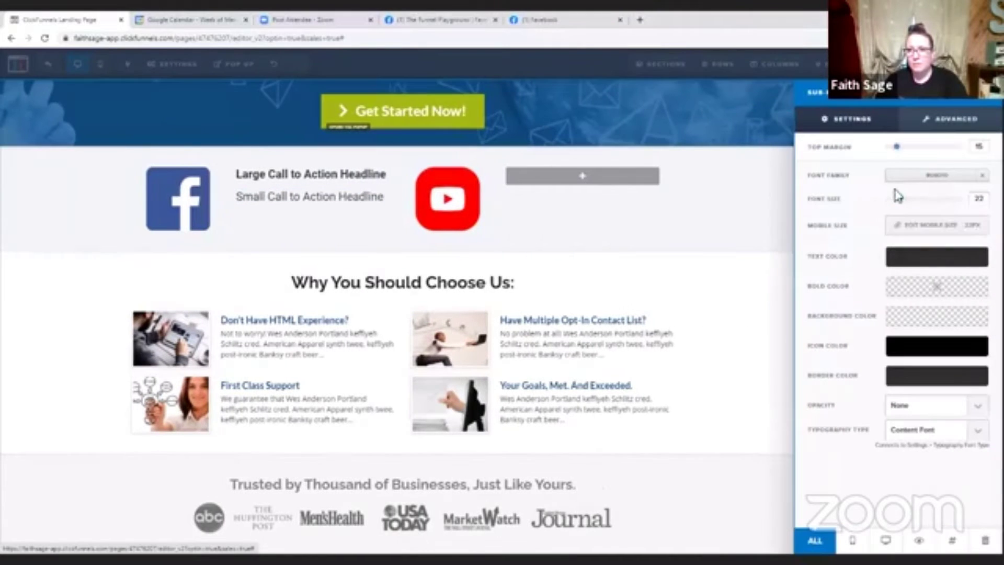
drag(899, 204, 895, 204)
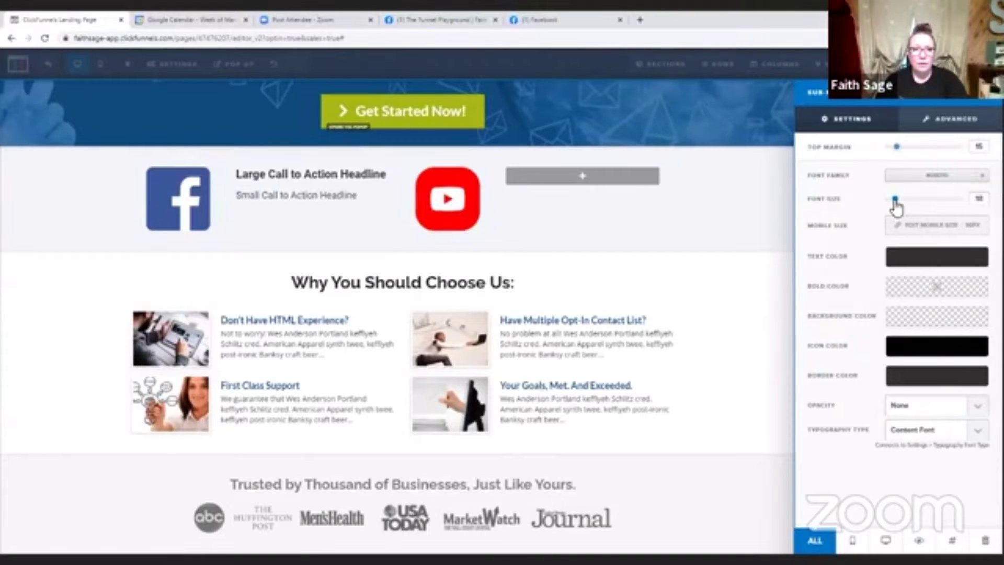
click(732, 217)
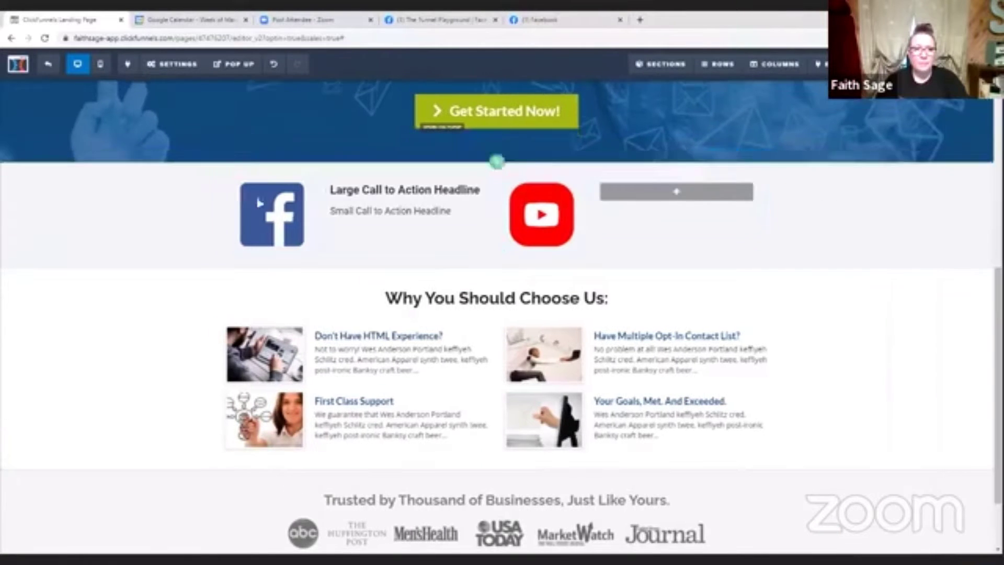
Set the image width of the Facebook logo to 75 px
click(280, 204)
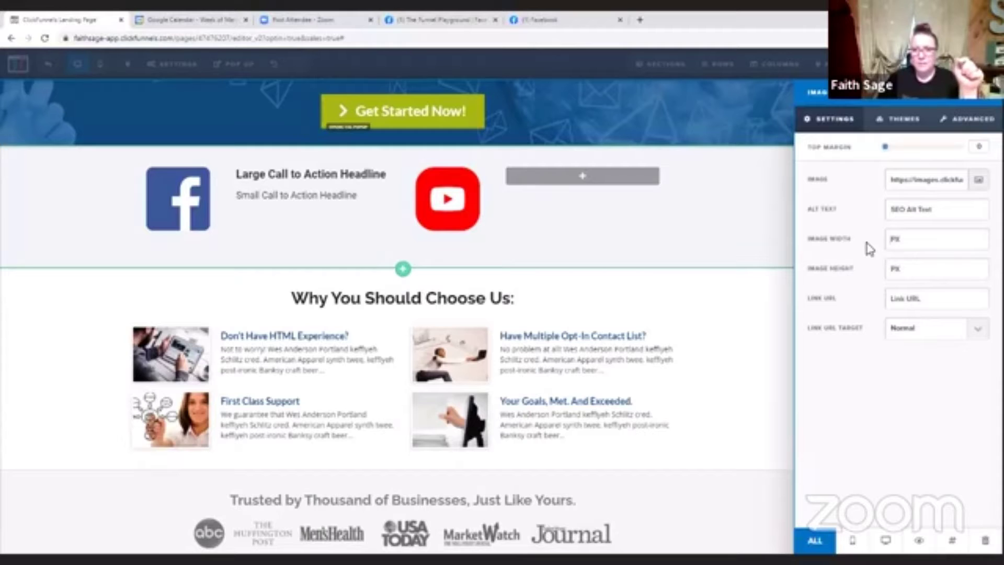
text(150)
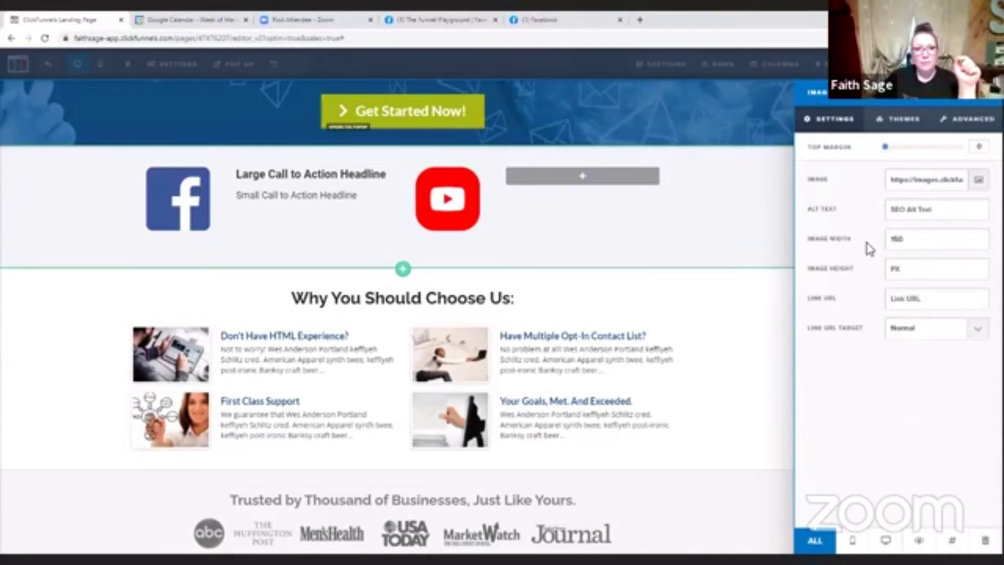
key(BackSpace)
key(BackSpace)
key(BackSpace)
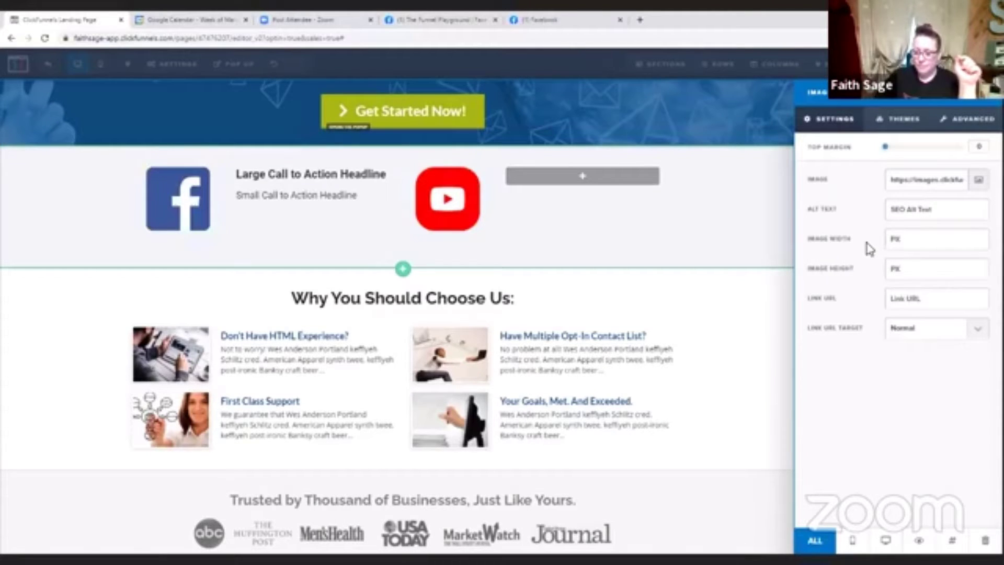
text(75)
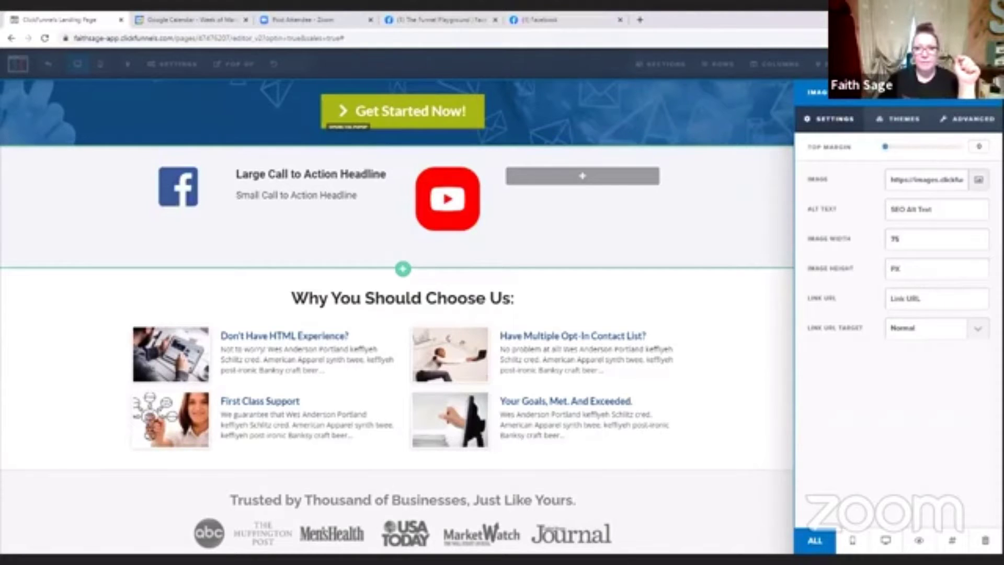
click(695, 240)
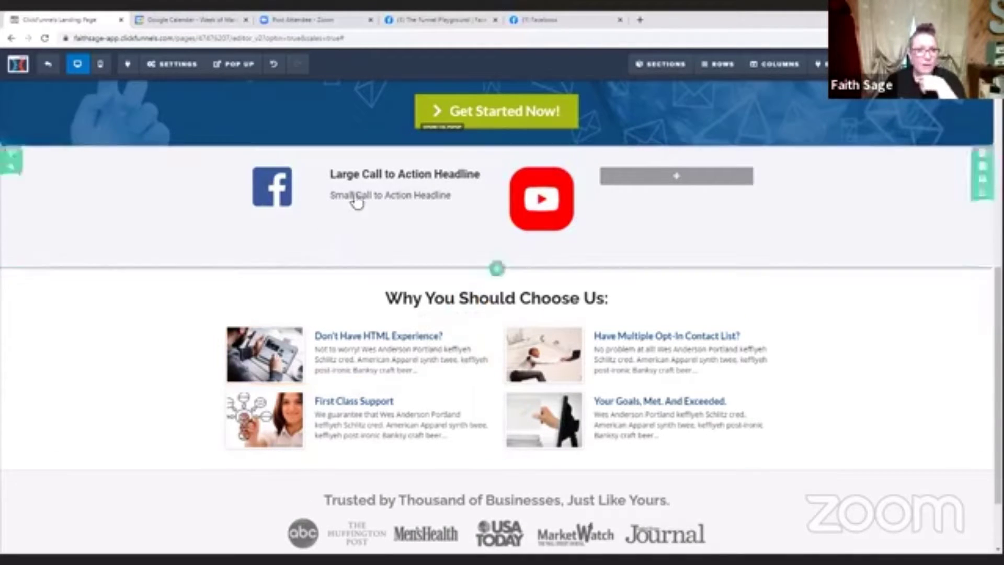
Duplicate the "Don't Have HTML Experience?" block and move one copy into the first column of a new two-column row below the logo row
click(462, 306)
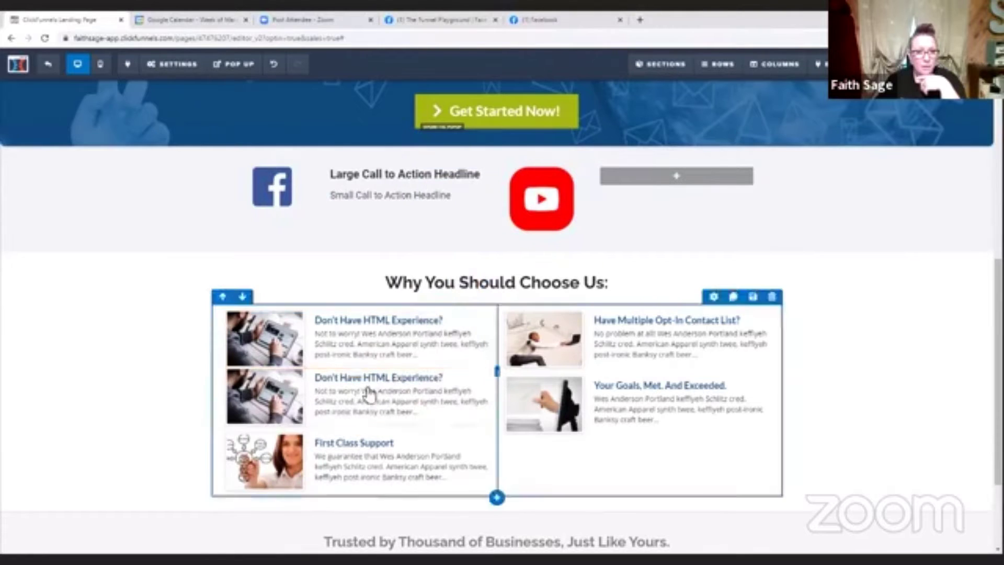
drag(381, 235, 381, 381)
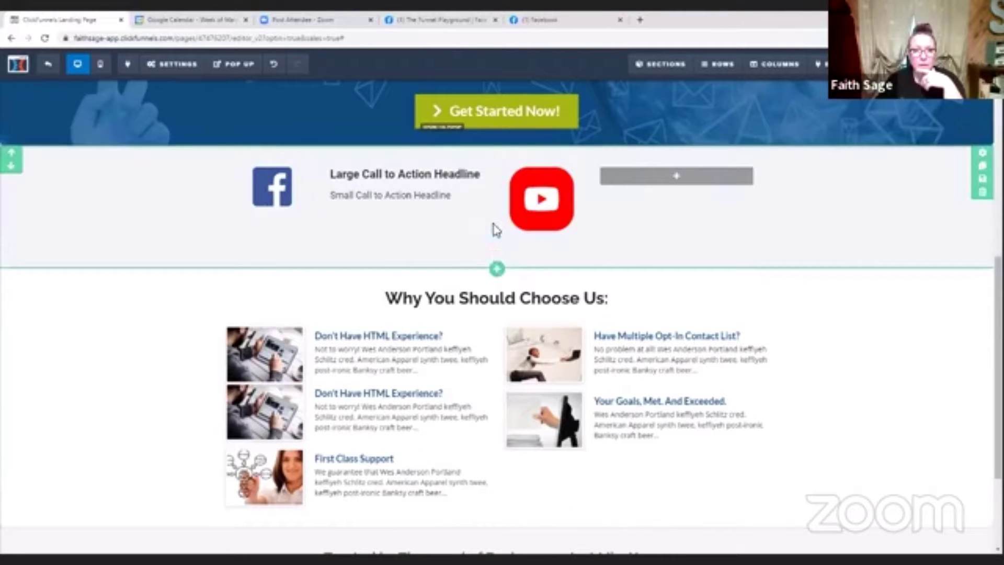
click(497, 242)
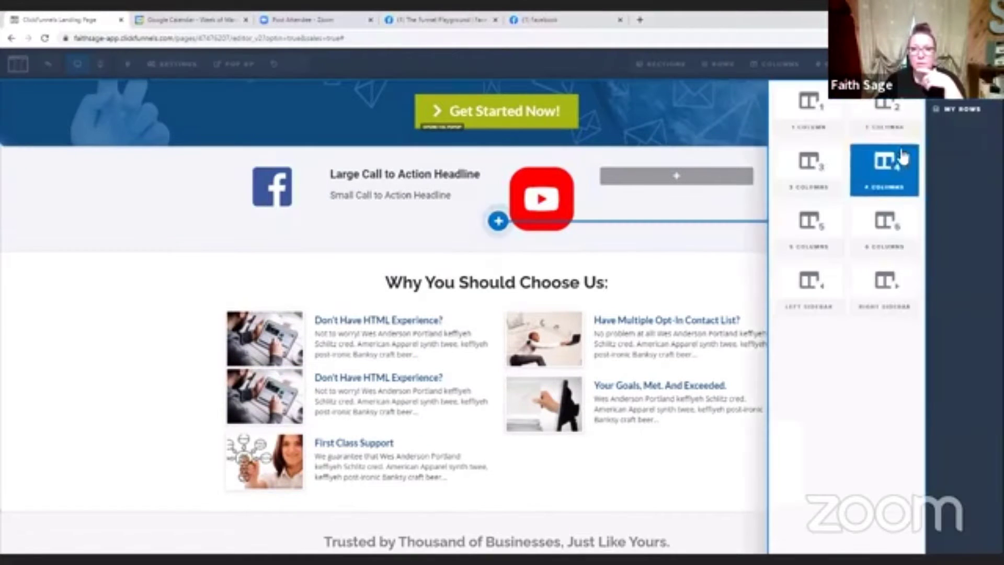
click(878, 111)
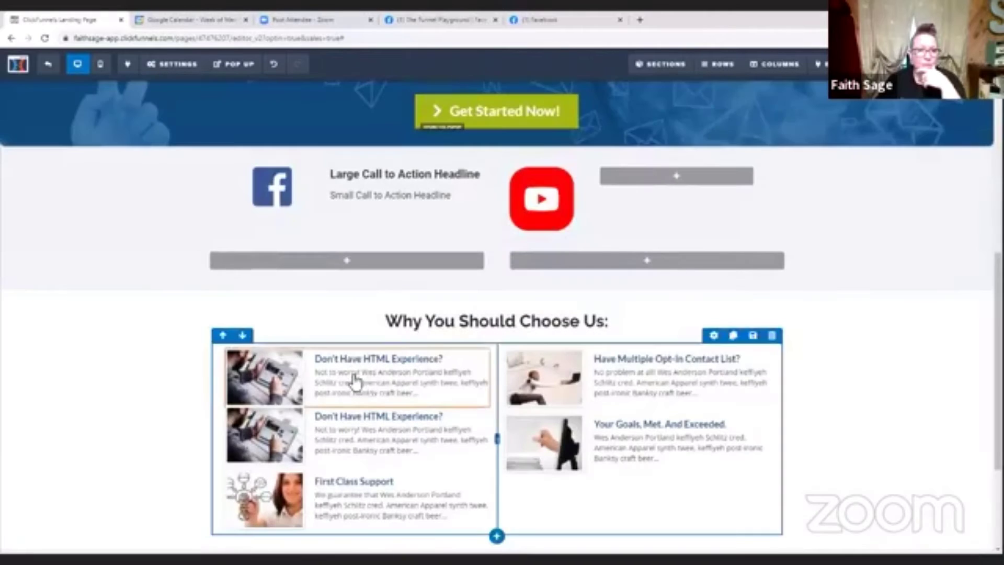
drag(374, 386, 346, 260)
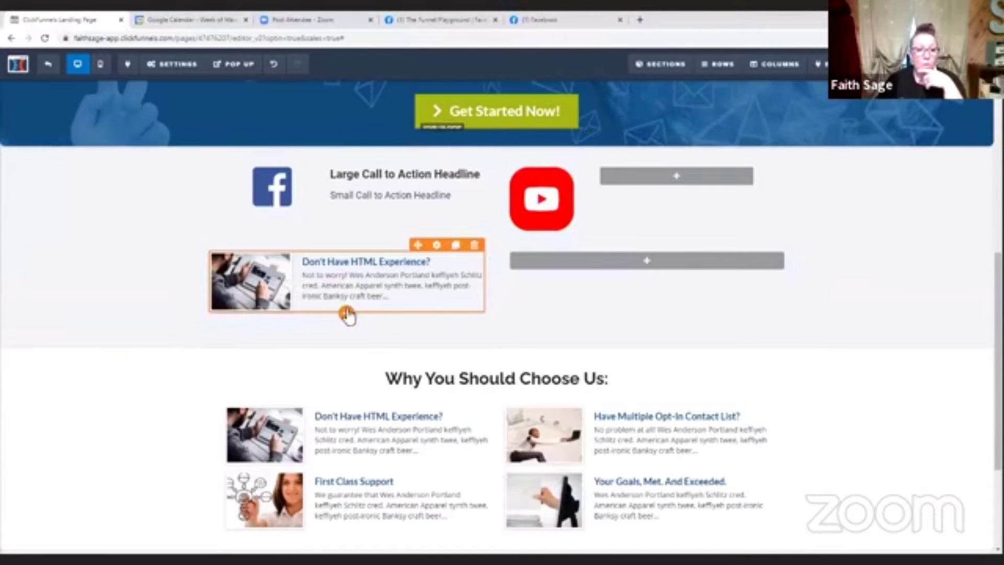
Add an image popup element below the "Don't Have HTML Experience?" block in the new two-column row
click(347, 315)
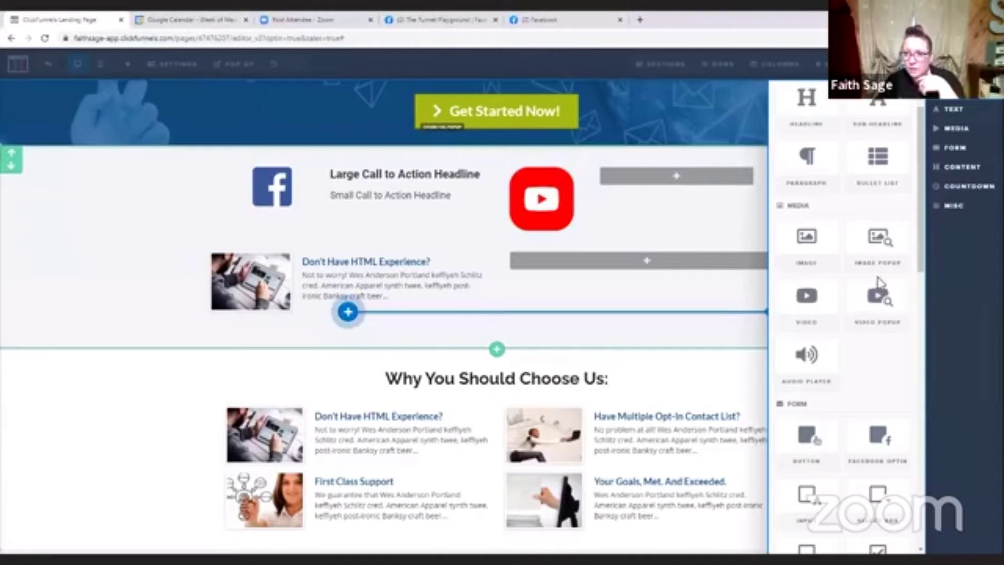
scroll(893, 353, down, 2)
scroll(892, 355, down, 1)
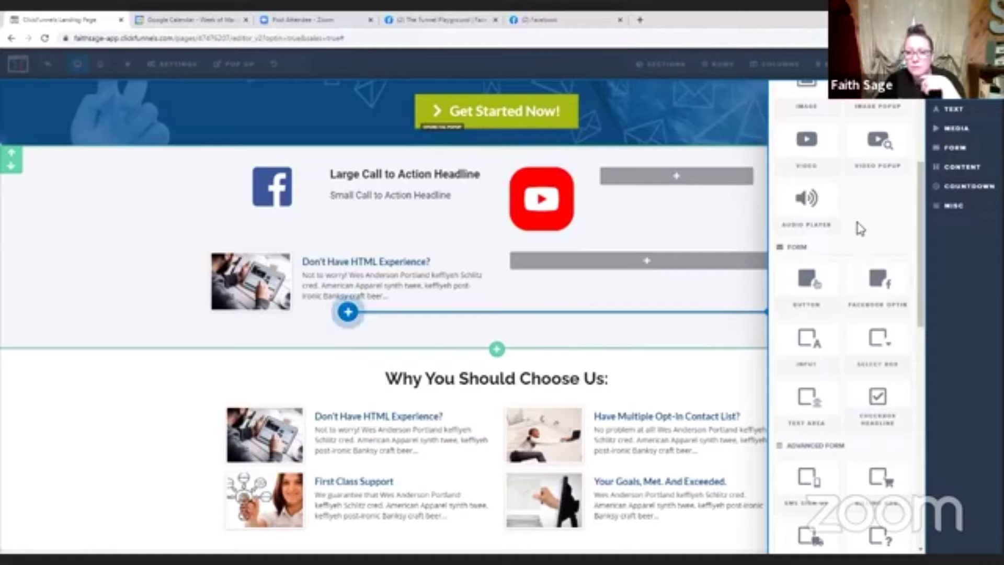
scroll(859, 225, down, 7)
scroll(879, 473, up, 9)
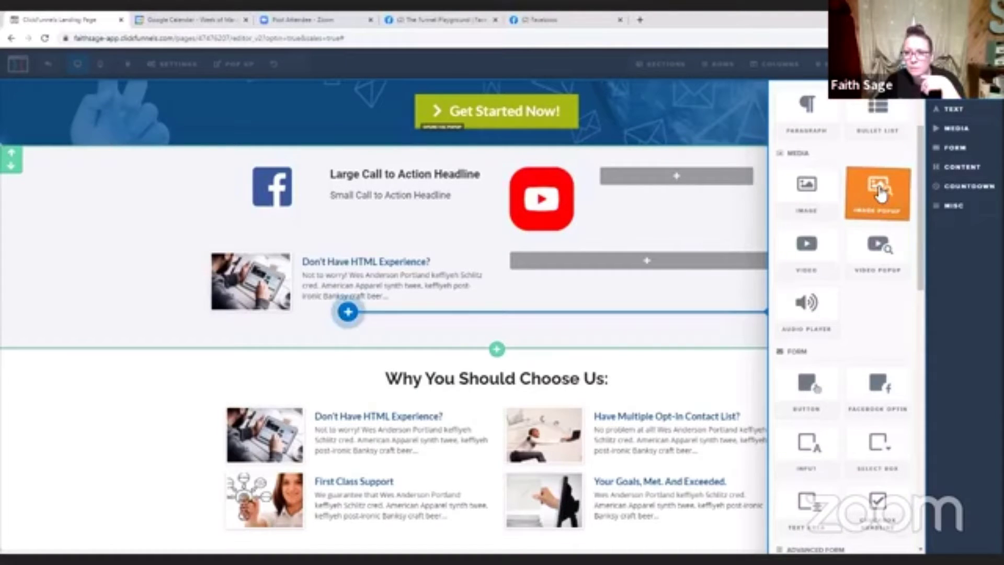
click(880, 193)
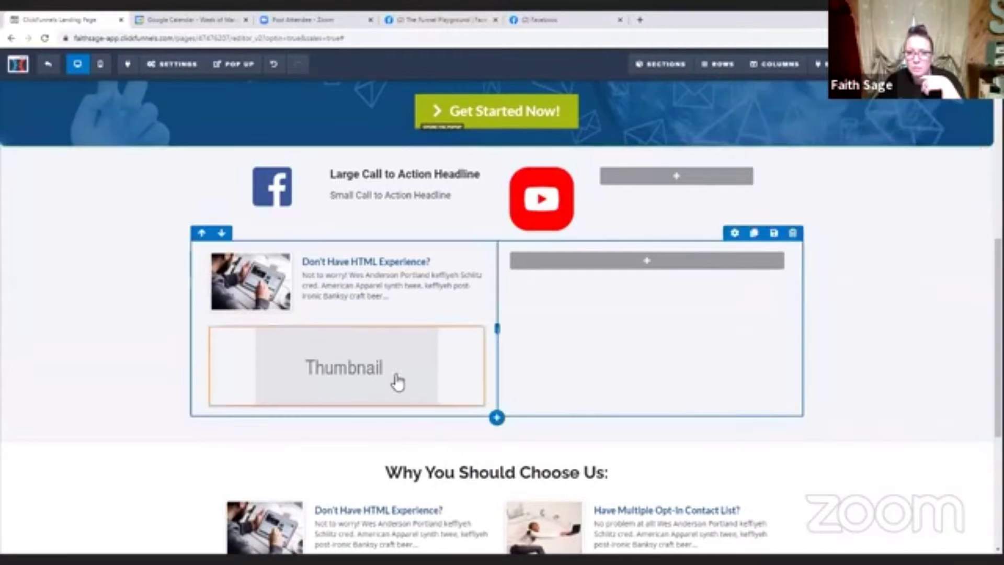
Replace the image popup placeholder below the "Don't Have HTML Experience?" block in the two-column row with an image feature element
click(474, 320)
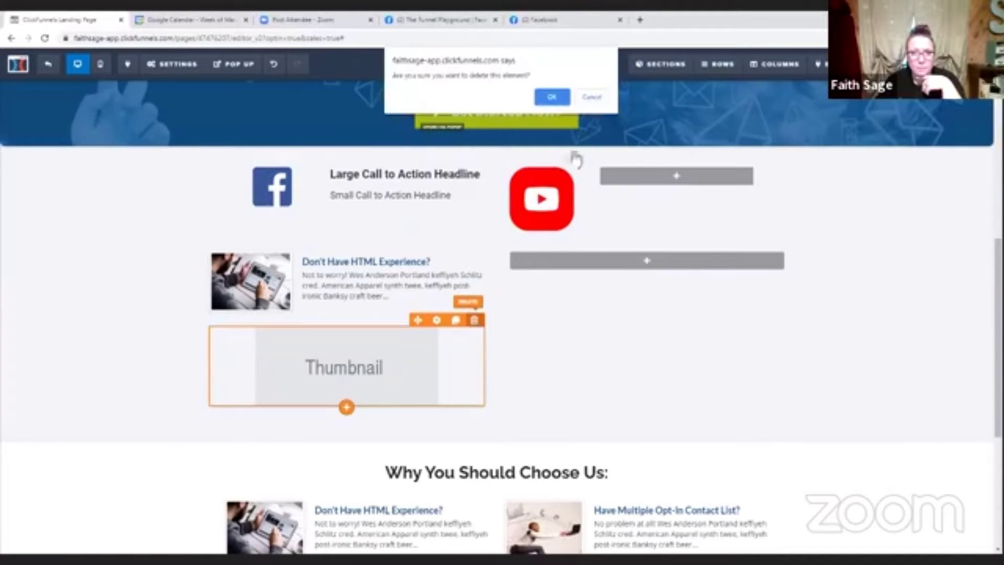
click(551, 98)
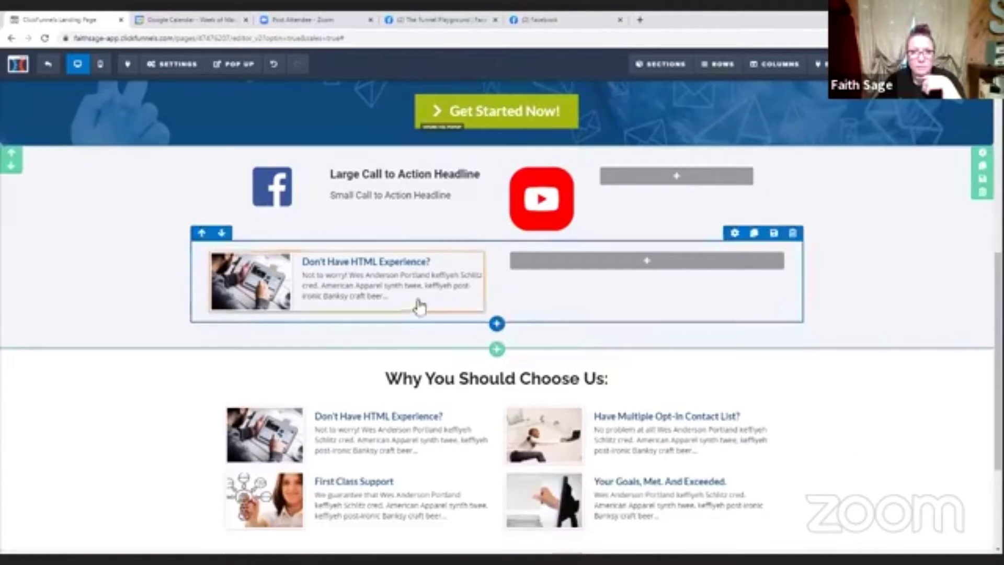
click(347, 329)
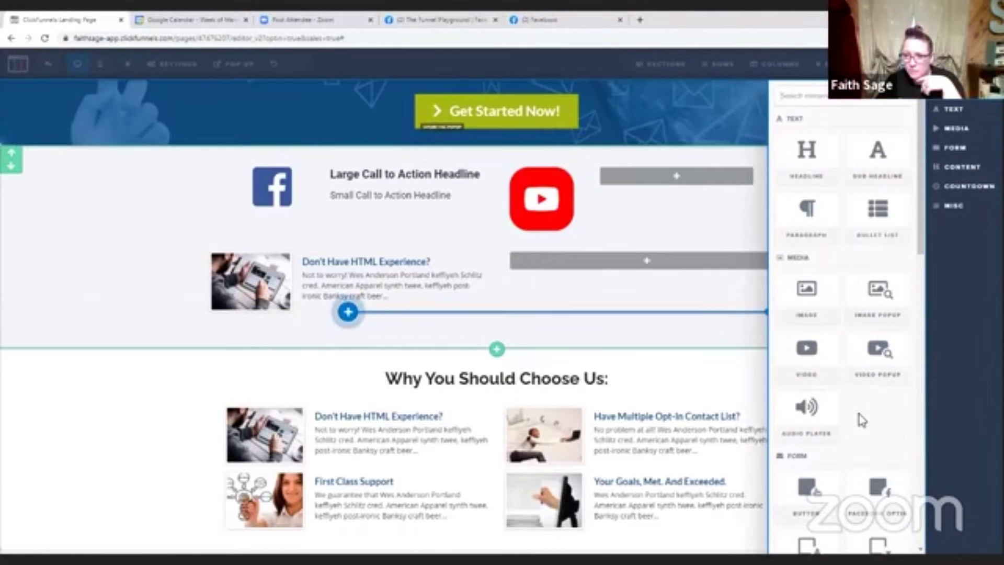
scroll(860, 418, down, 5)
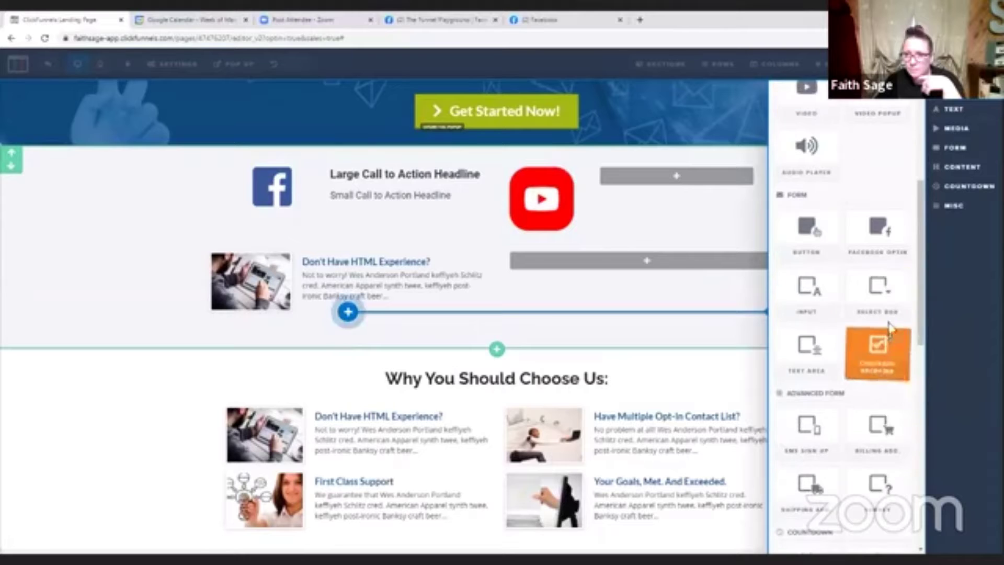
scroll(907, 392, down, 5)
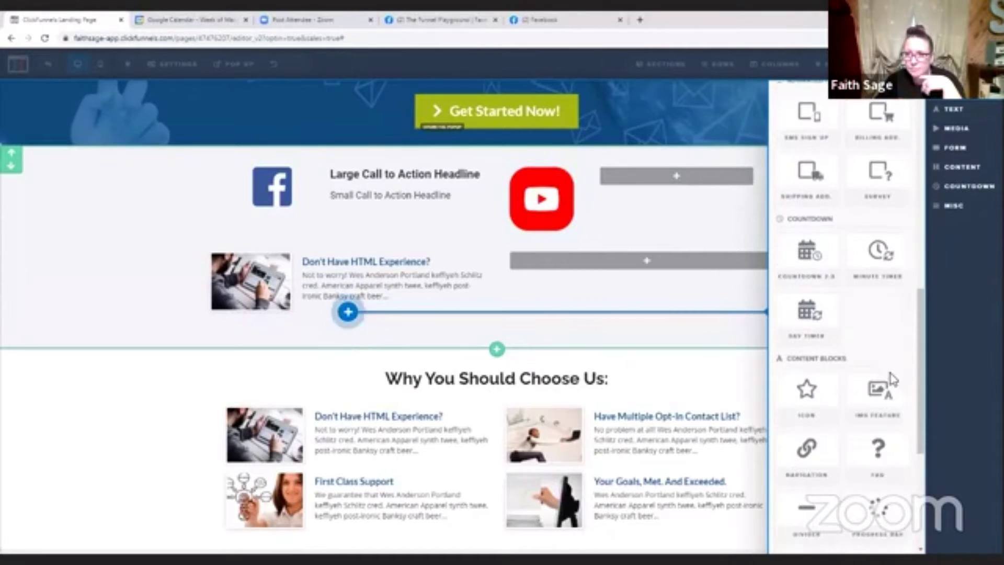
drag(883, 413, 431, 366)
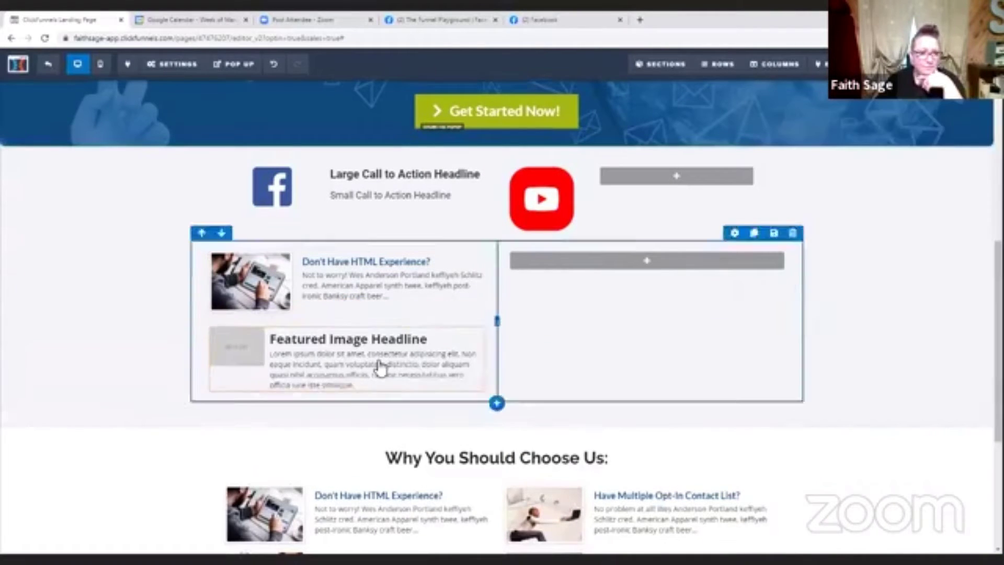
Set the featured image block's picture to the Facebook logo from the uploaded images library
click(233, 355)
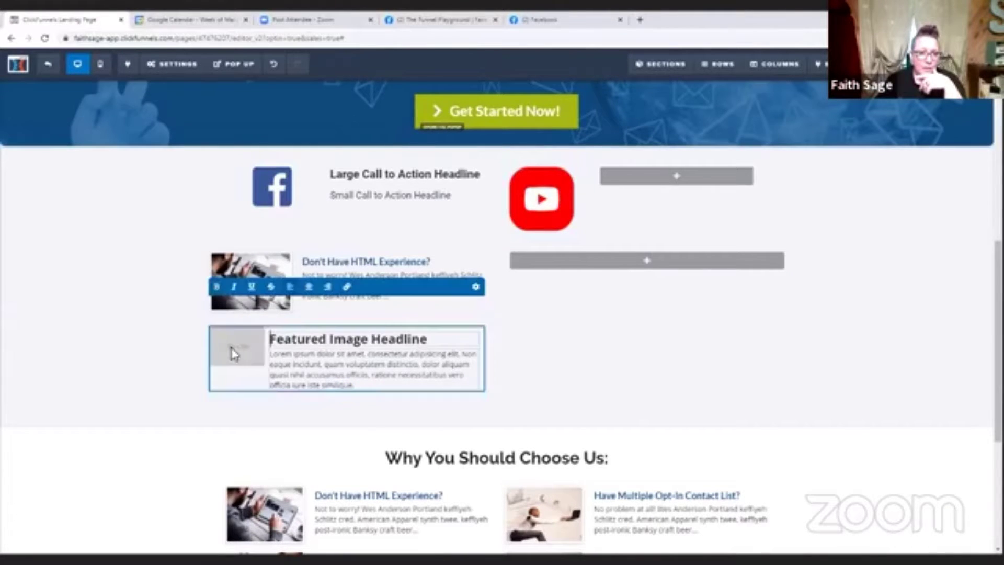
click(476, 287)
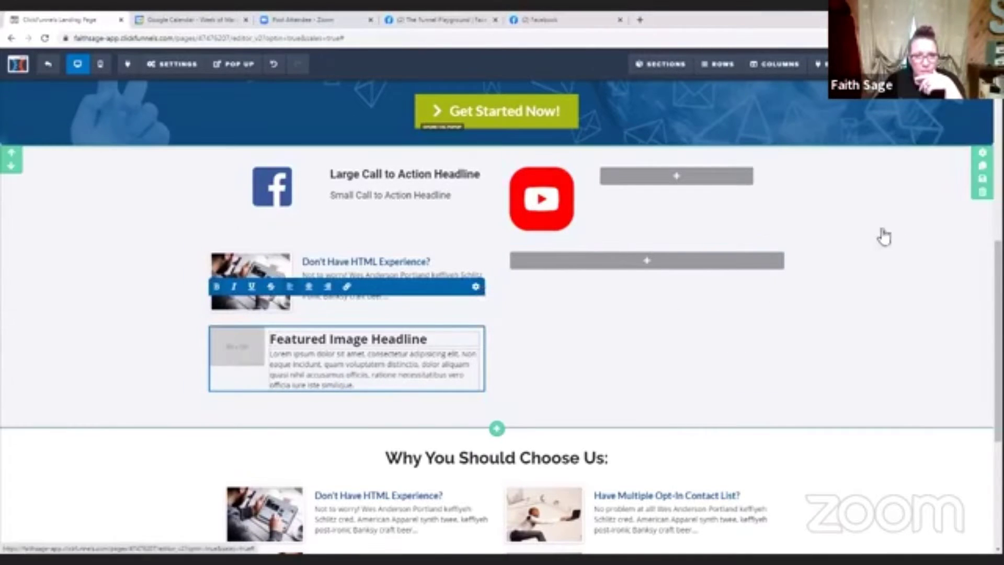
click(979, 181)
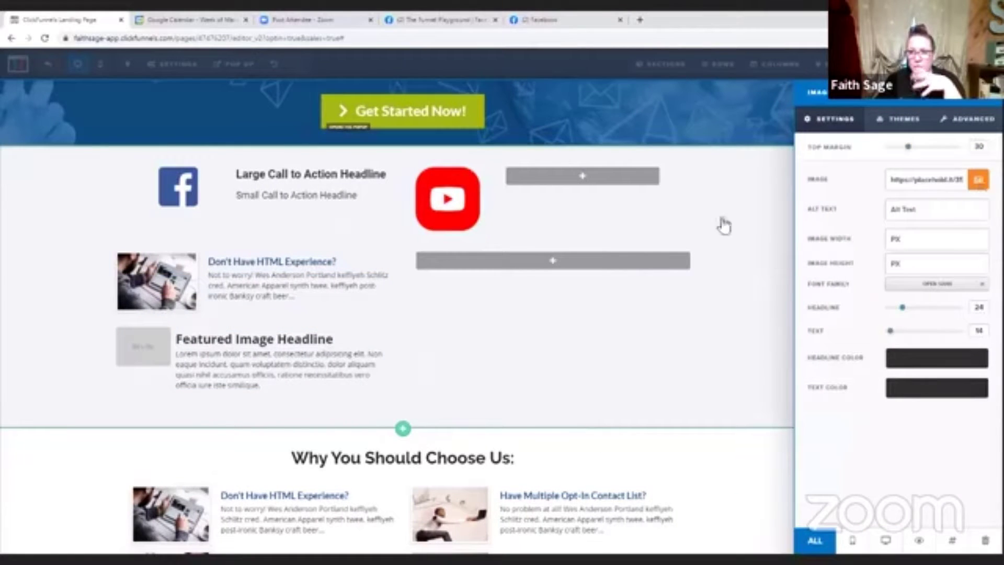
click(831, 234)
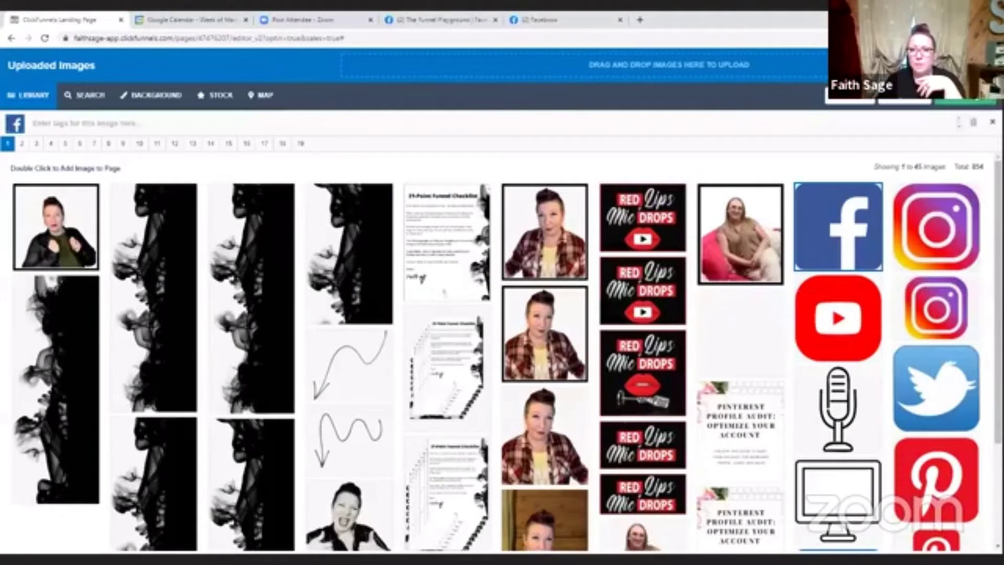
click(965, 104)
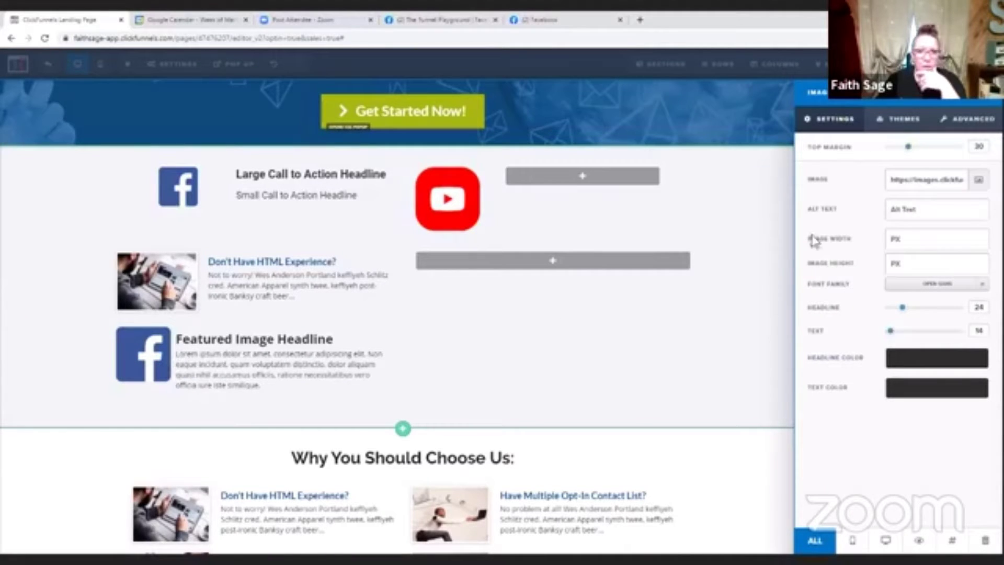
click(502, 369)
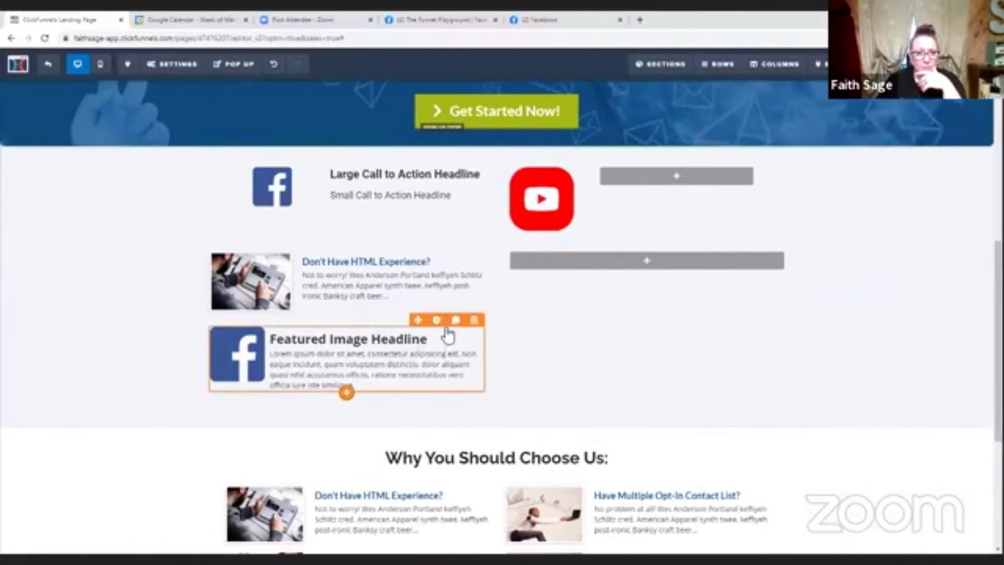
Try the Text (50) / Image (50) column sizes on the featured image block, then restore Text (80) / Image (20)
click(432, 336)
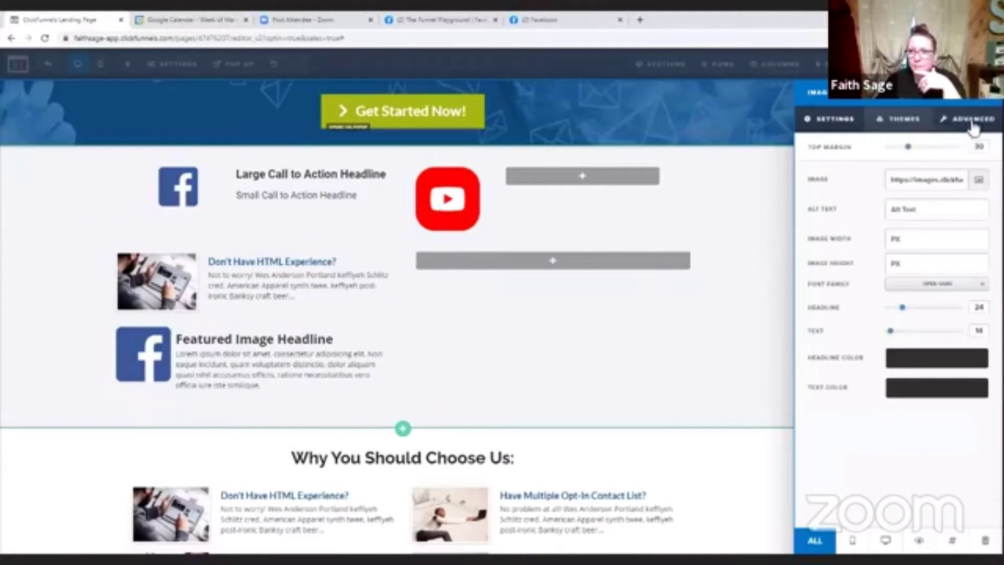
click(969, 118)
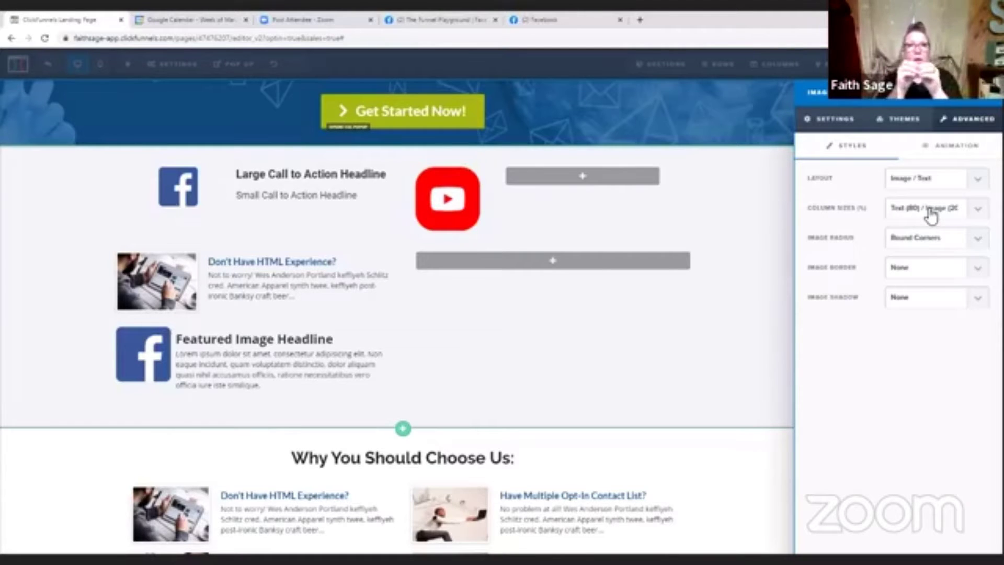
click(931, 213)
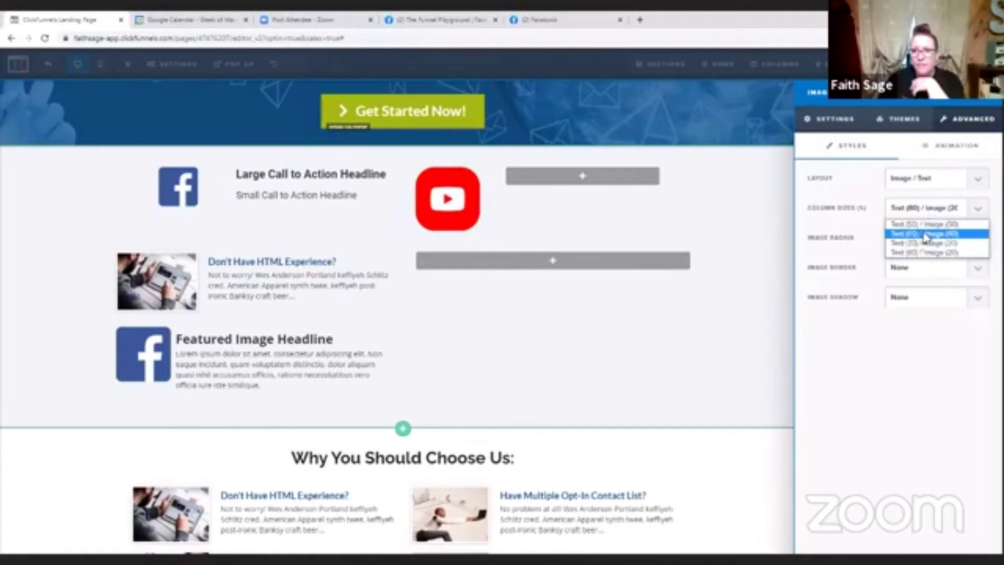
click(926, 226)
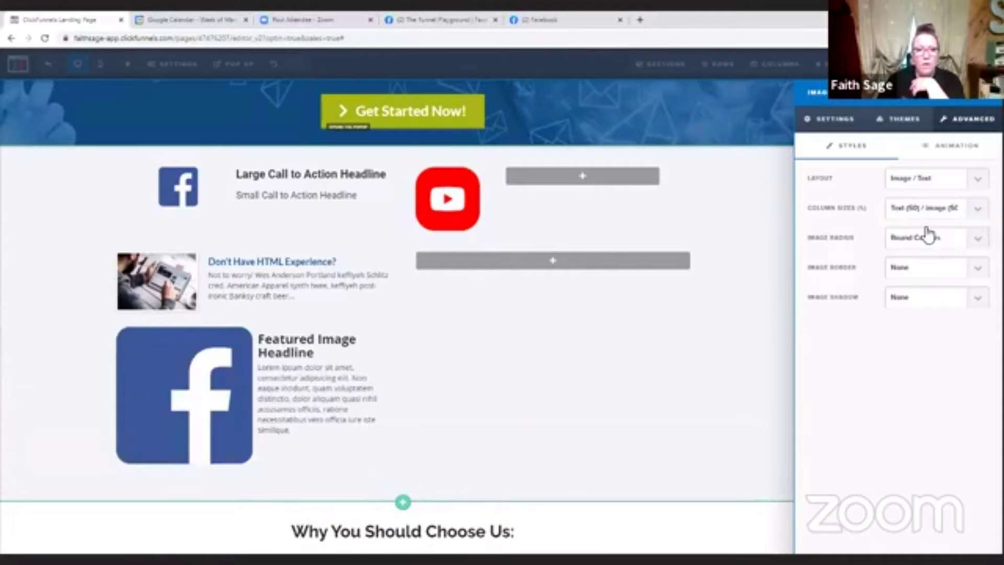
click(944, 212)
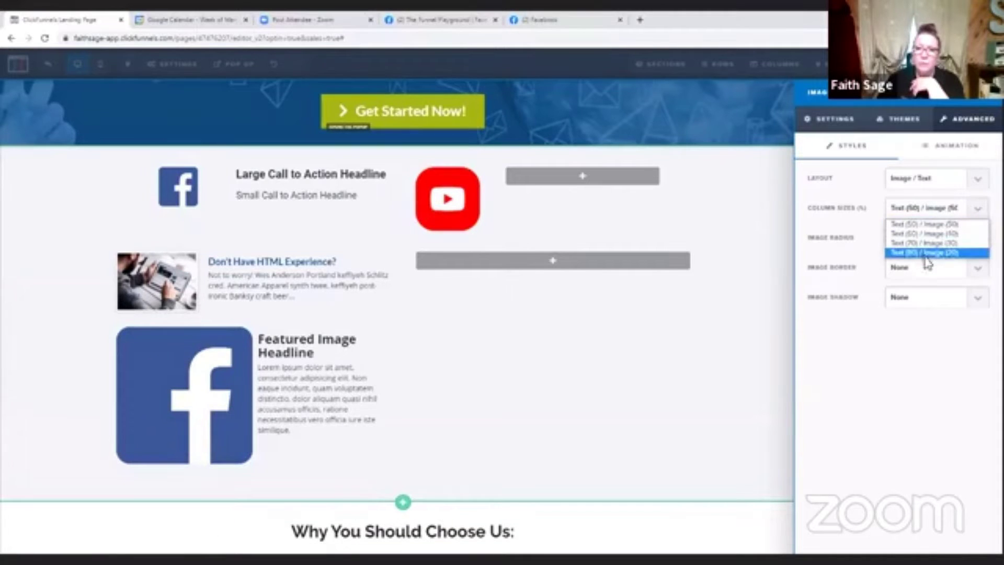
click(926, 254)
click(924, 209)
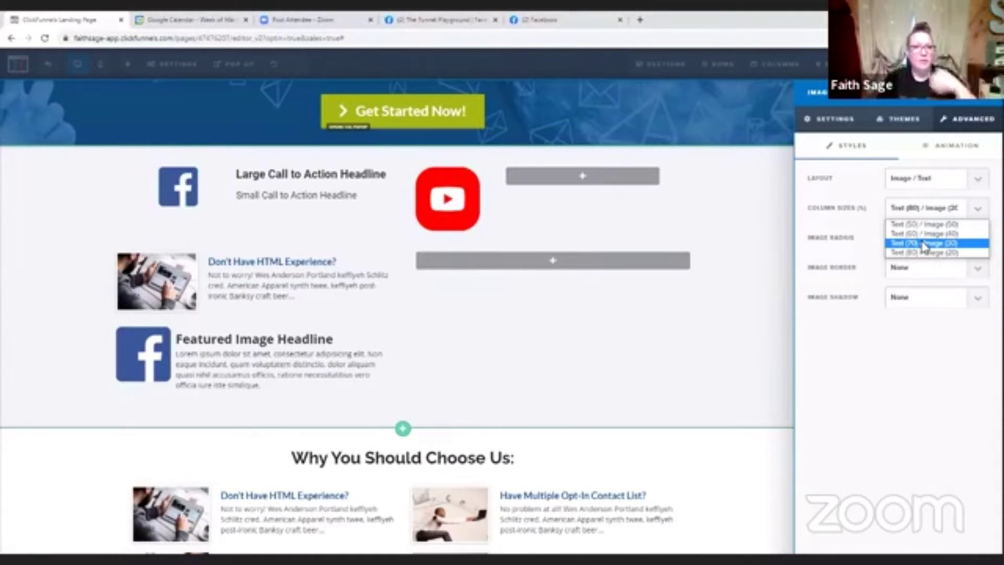
click(700, 317)
click(700, 317)
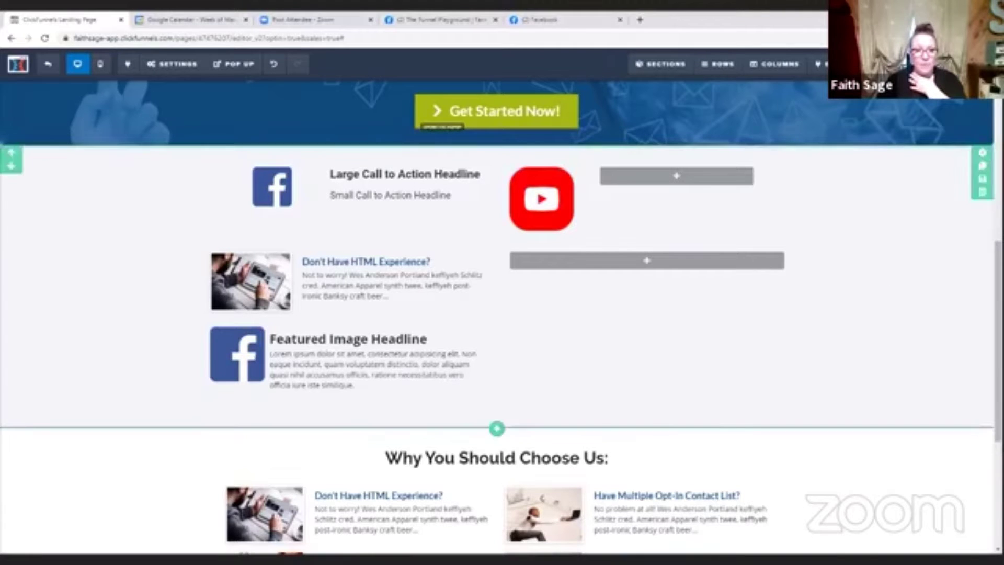
Examine the featured image block's editable text, general settings, advanced style options and themes
click(375, 372)
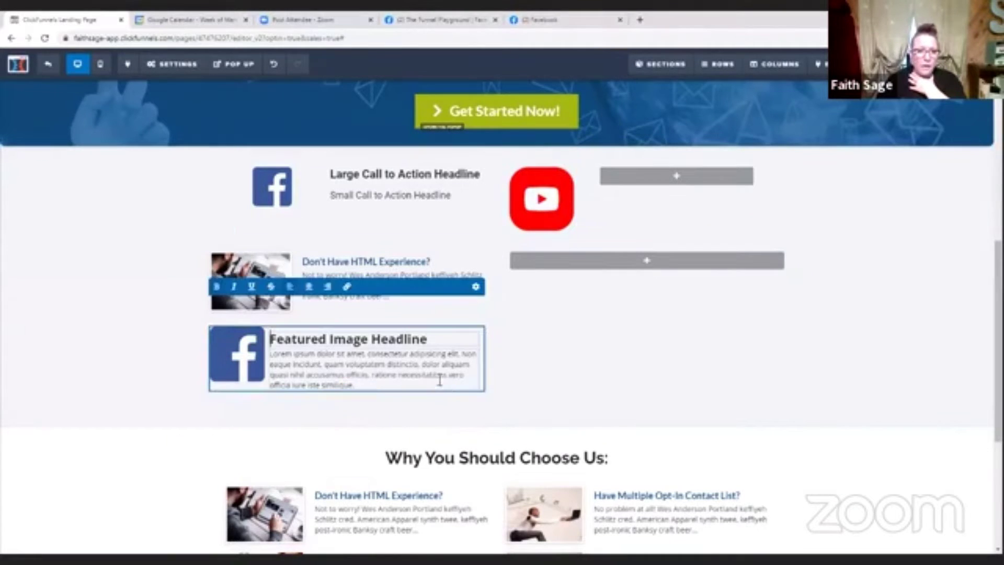
double_click(426, 375)
click(386, 374)
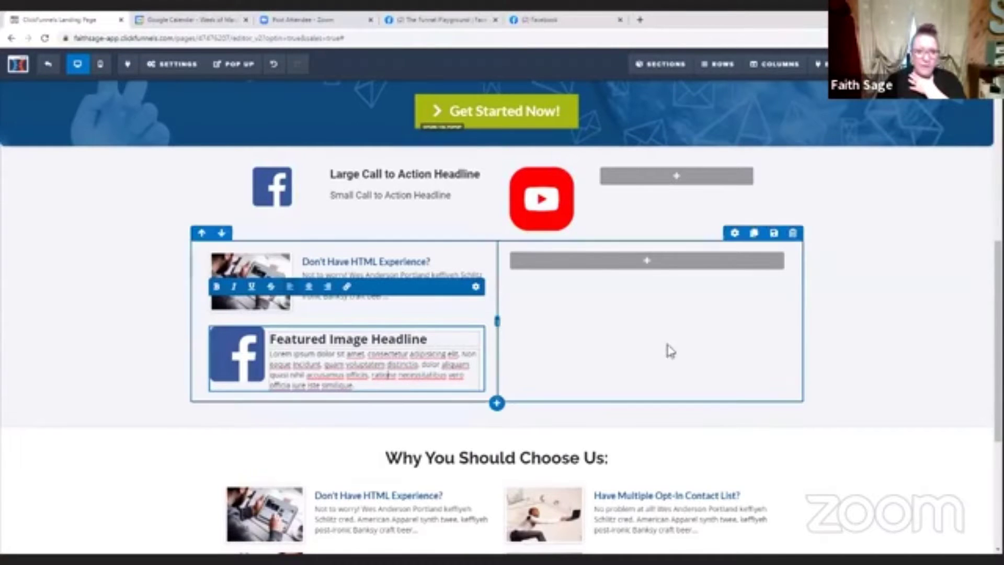
click(476, 287)
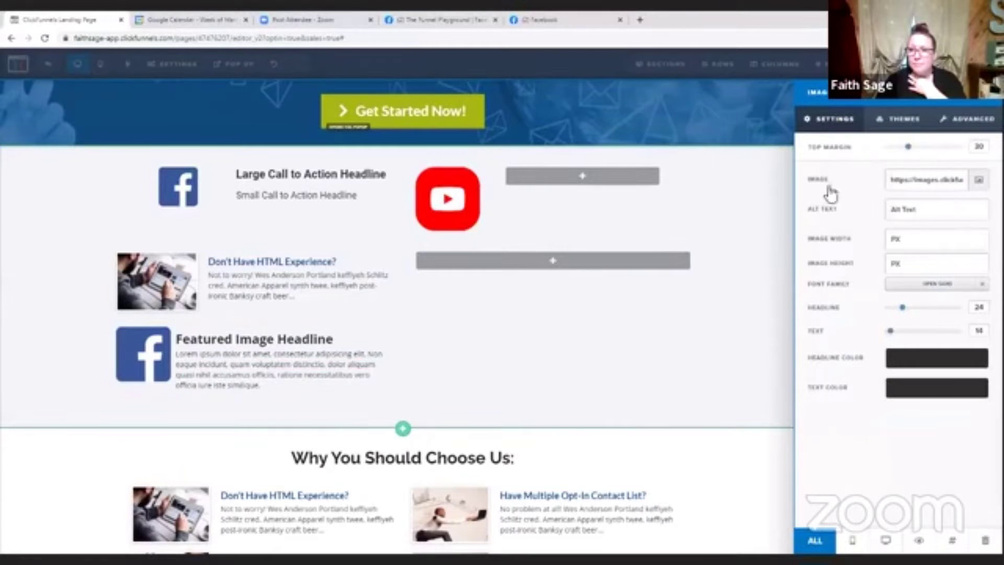
click(972, 119)
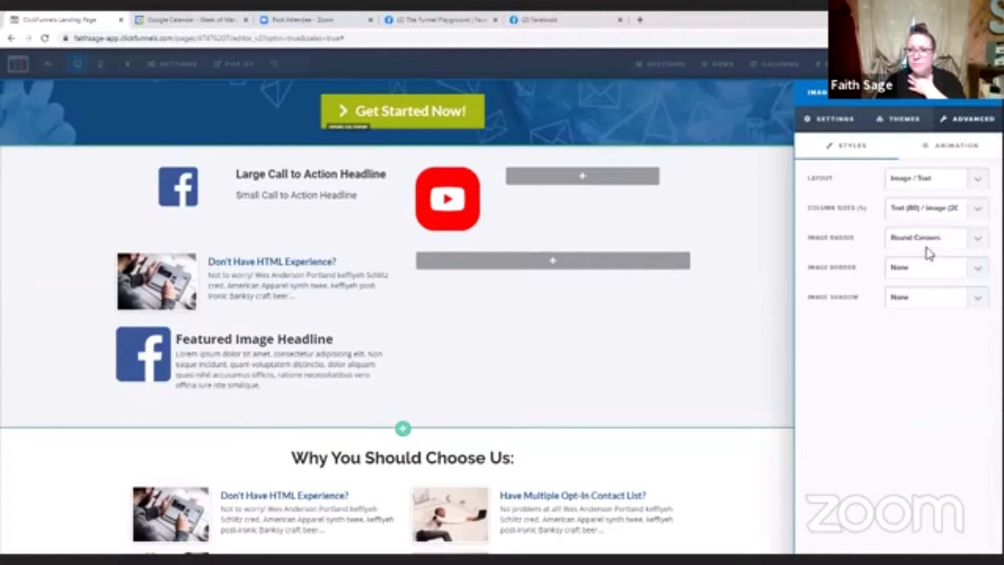
click(588, 316)
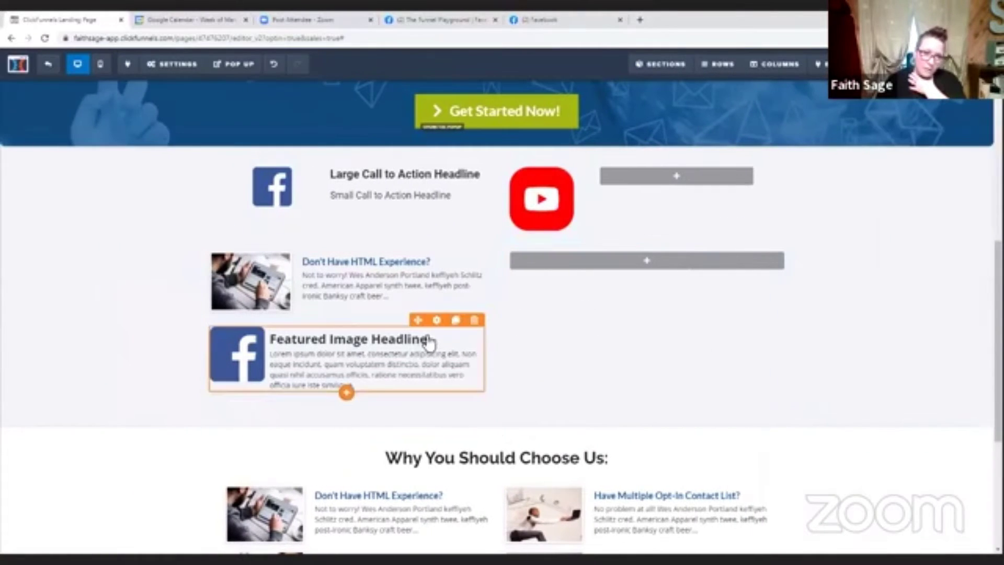
click(437, 320)
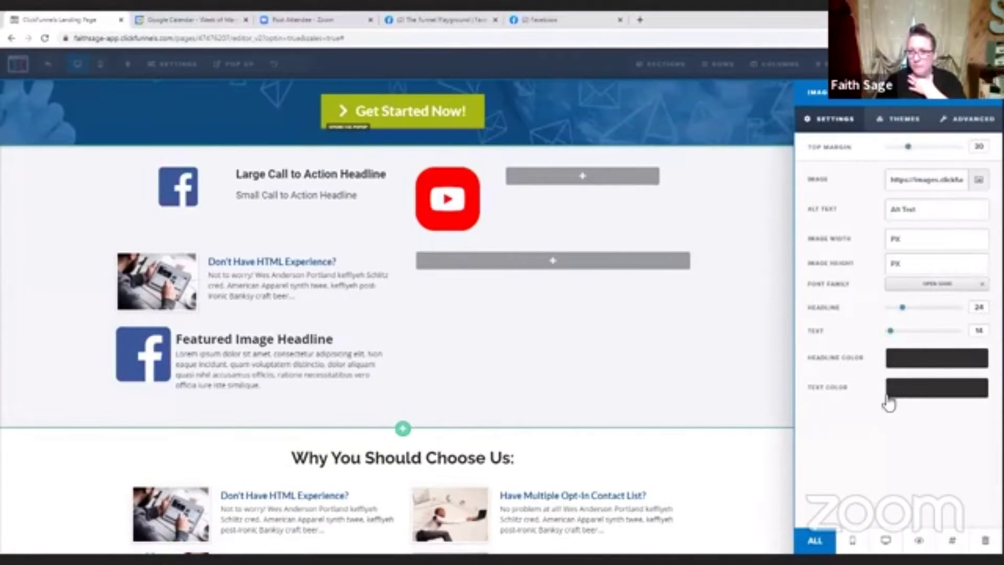
click(973, 121)
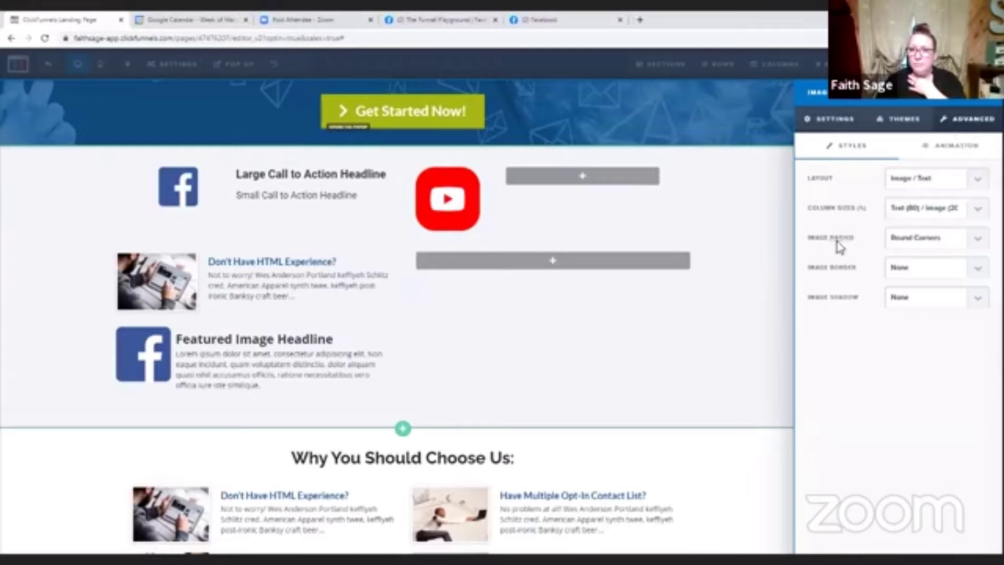
click(899, 122)
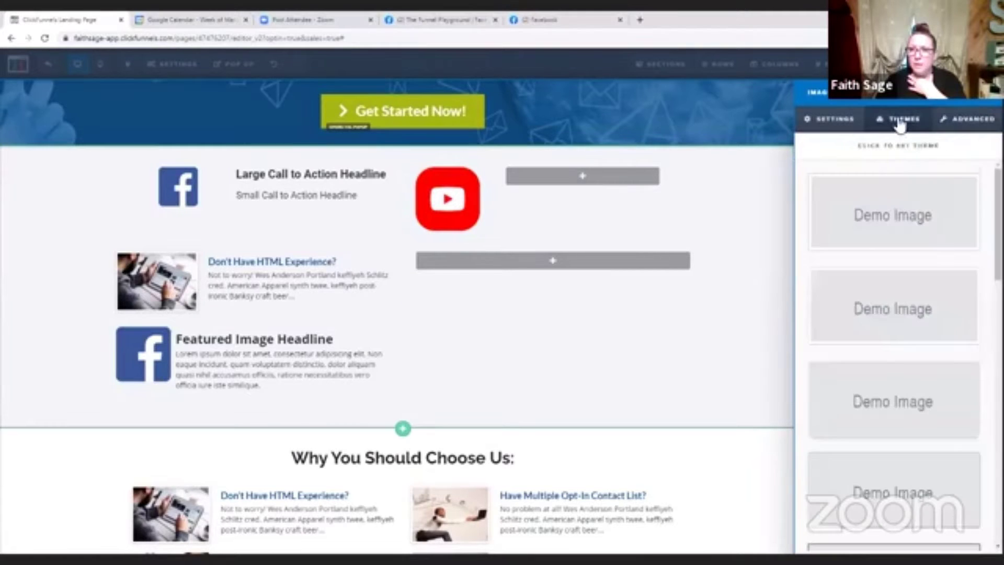
Try the Fjalla One font on the featured image block, then set its font family to Roboto
click(841, 121)
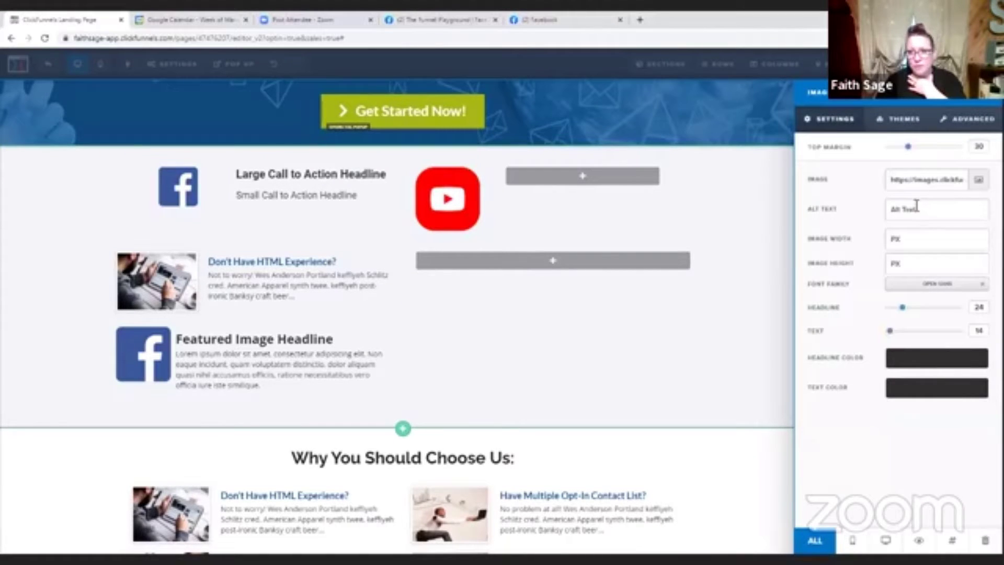
click(937, 285)
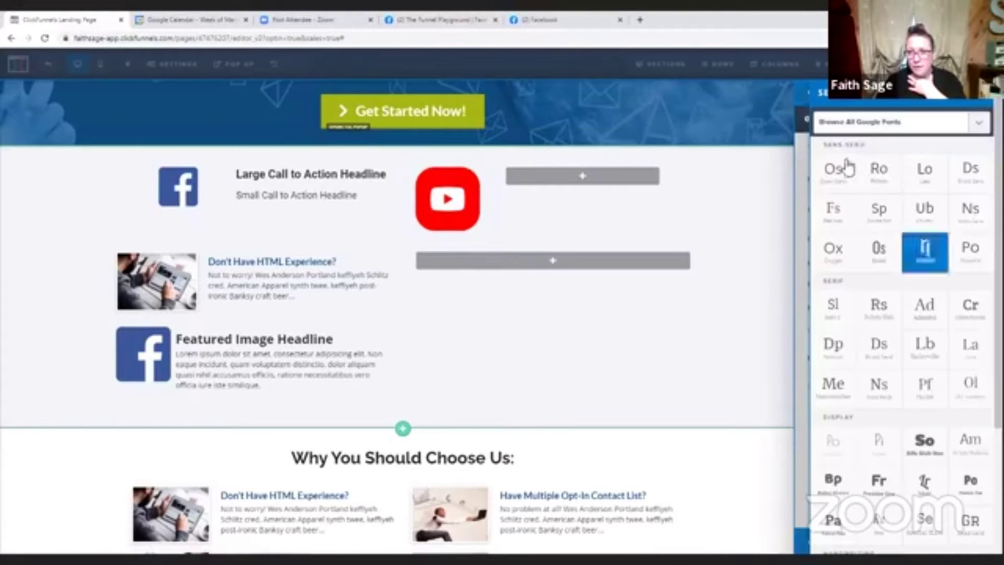
click(934, 248)
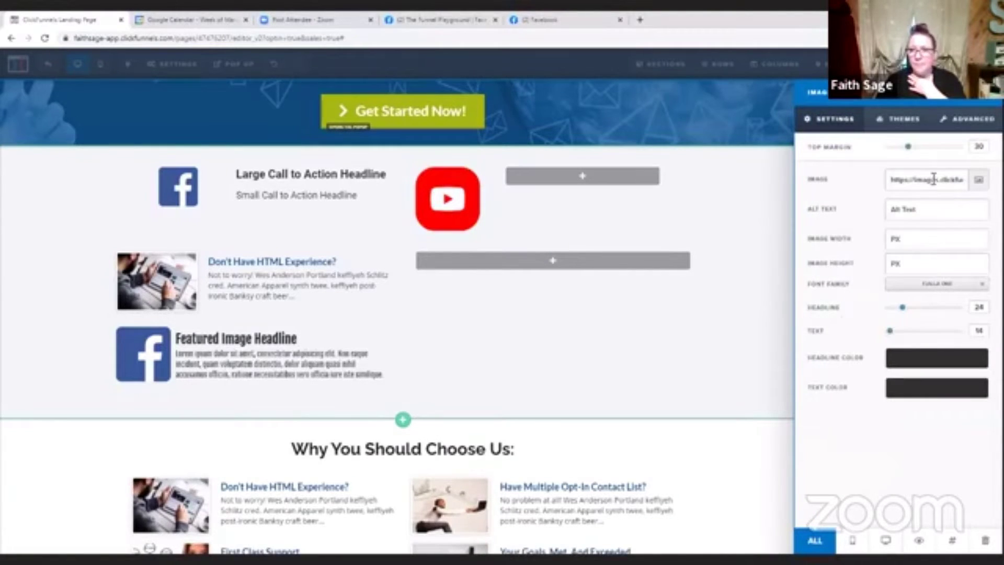
click(912, 285)
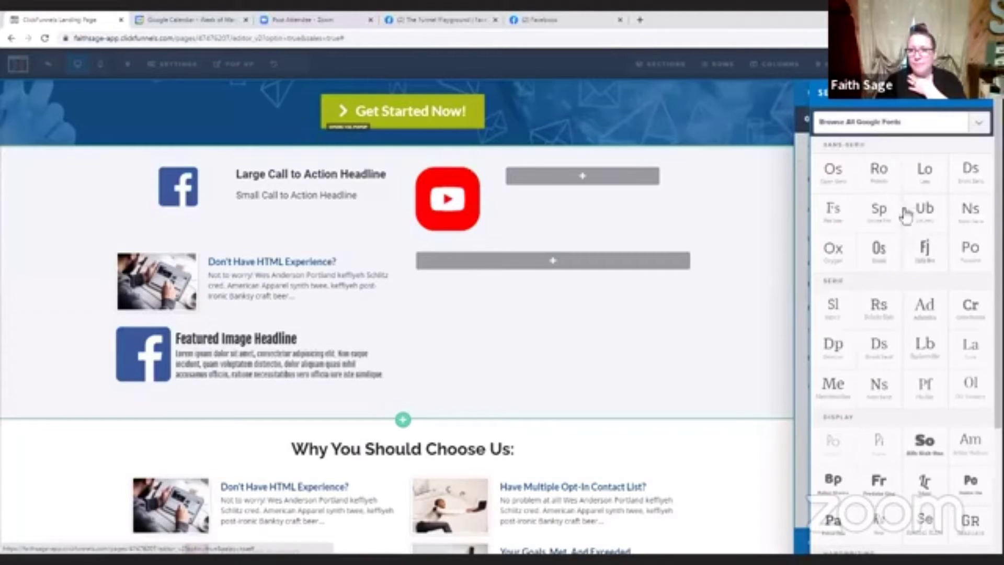
click(876, 169)
click(545, 347)
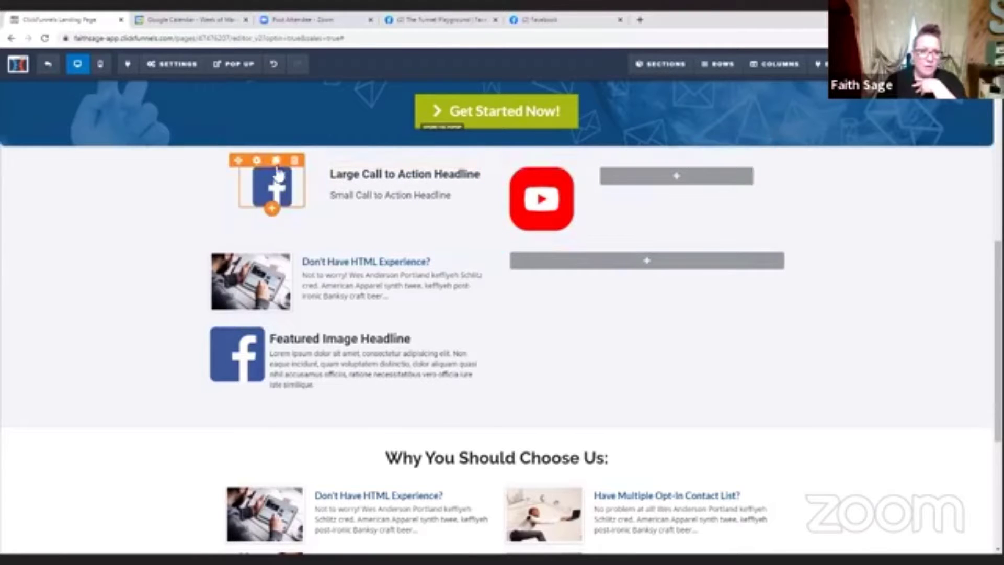
Align the Facebook logo beside the "Large Call to Action Headline" to the right of its column
click(272, 188)
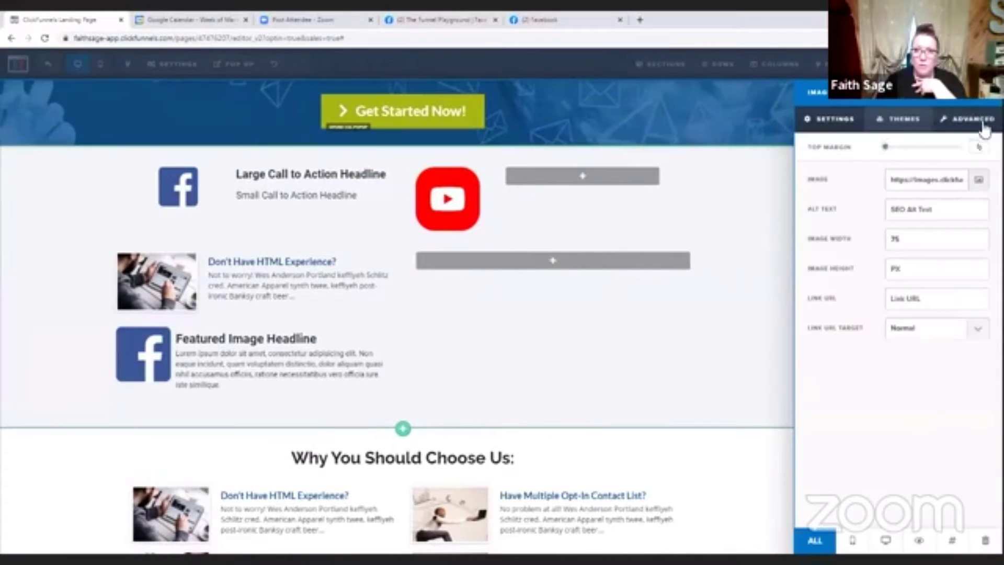
click(972, 119)
click(976, 179)
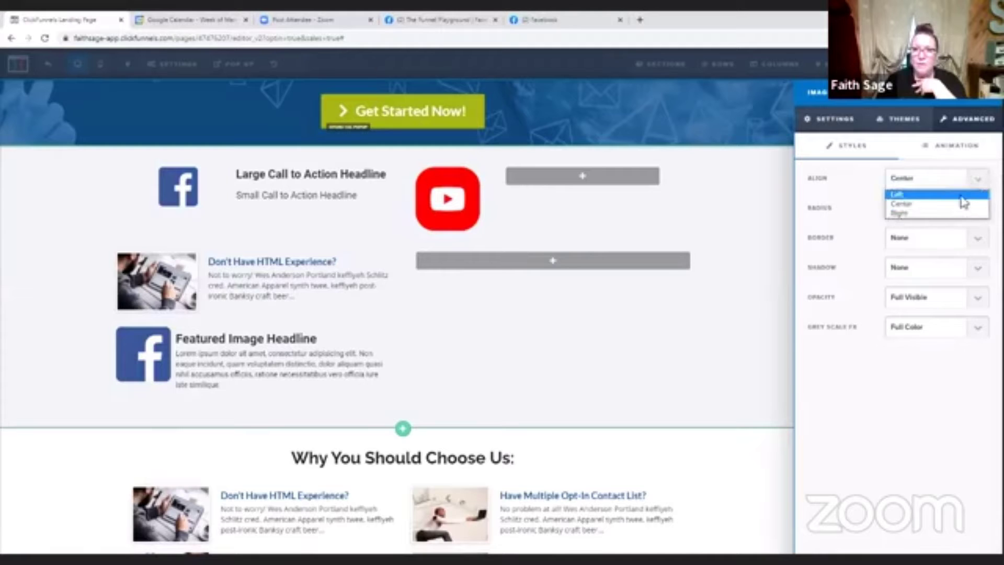
click(952, 213)
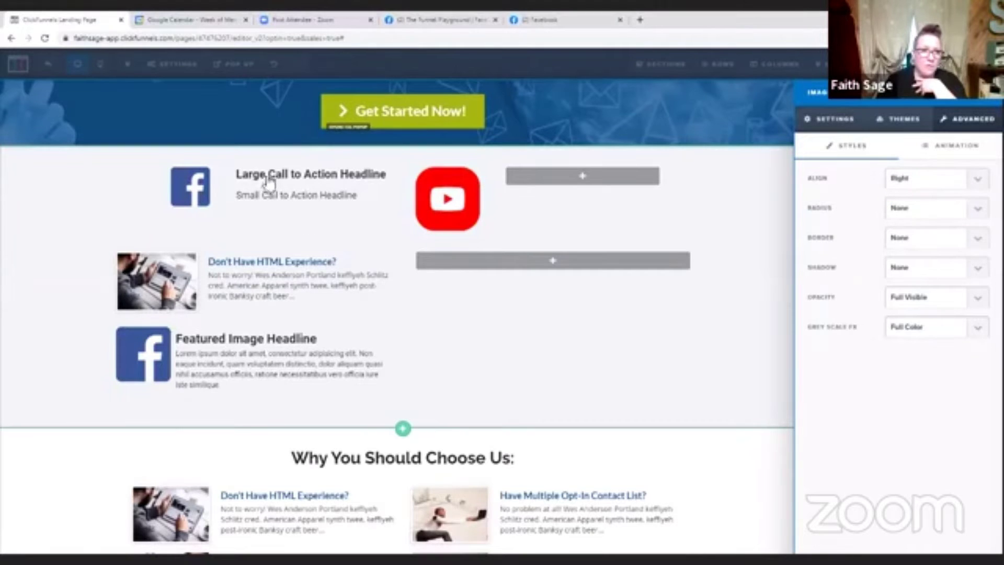
Examine the font and color settings of the "Large Call to Action Headline"
click(366, 231)
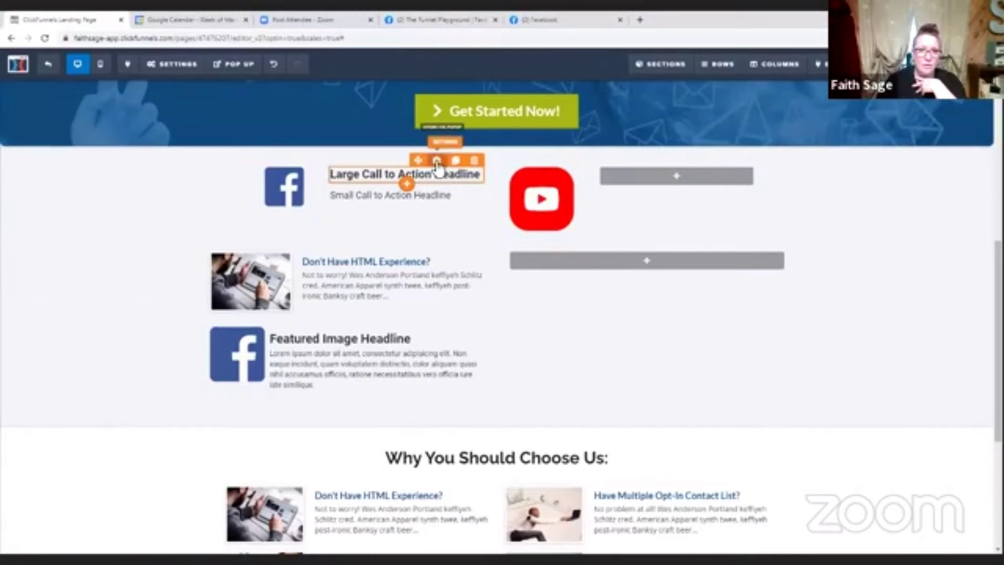
click(437, 161)
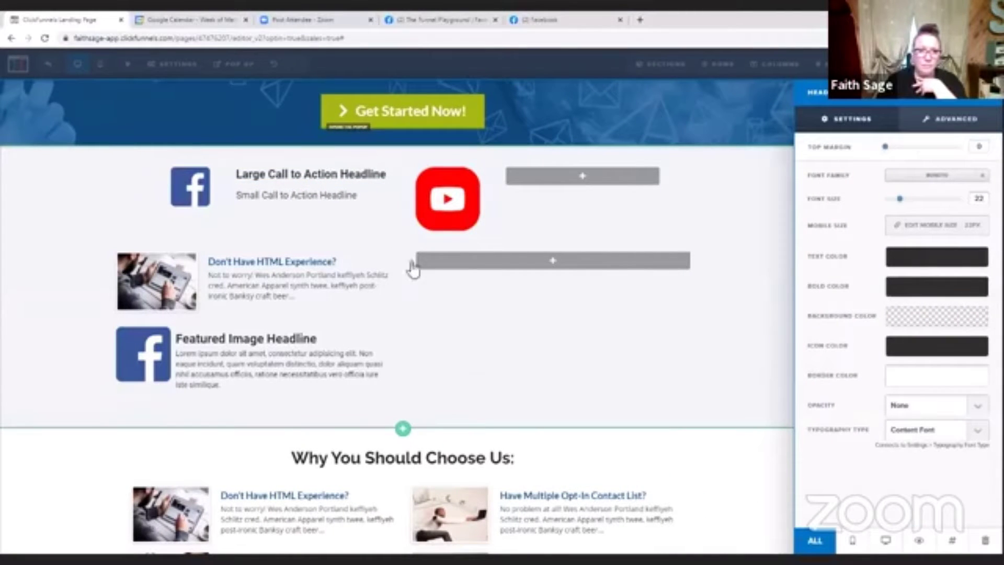
click(375, 213)
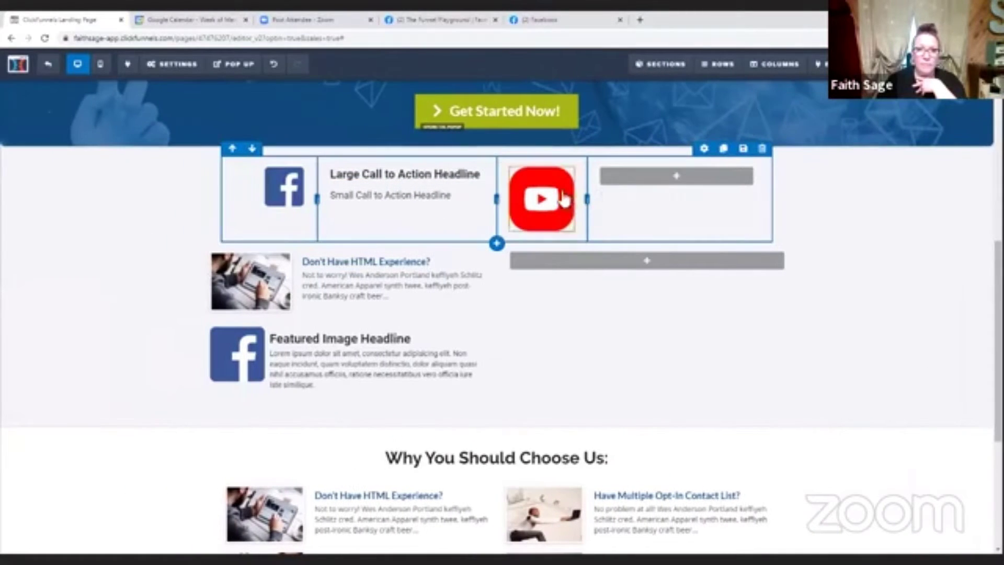
Align the YouTube logo to the right of its column
click(527, 158)
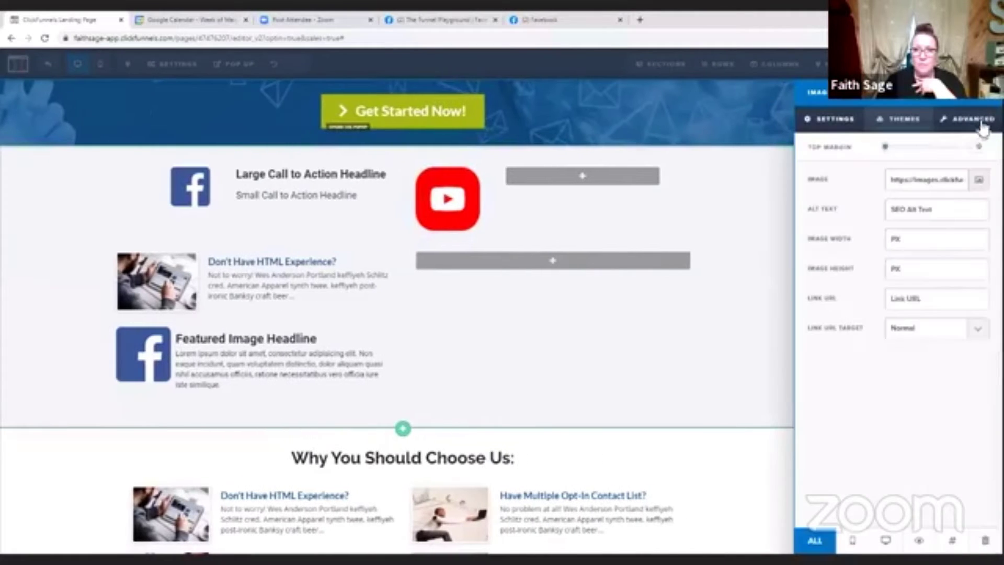
click(974, 121)
click(975, 183)
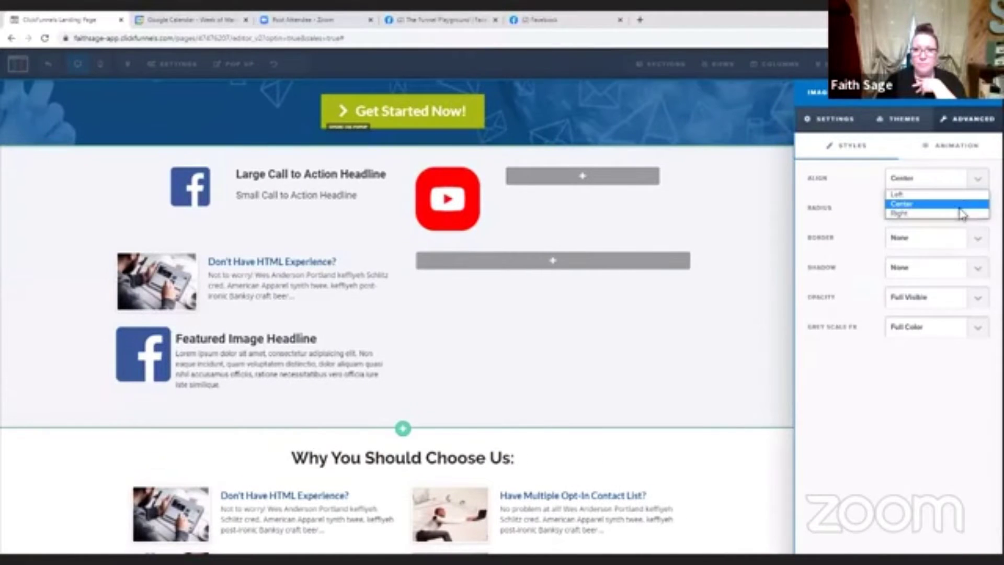
click(960, 214)
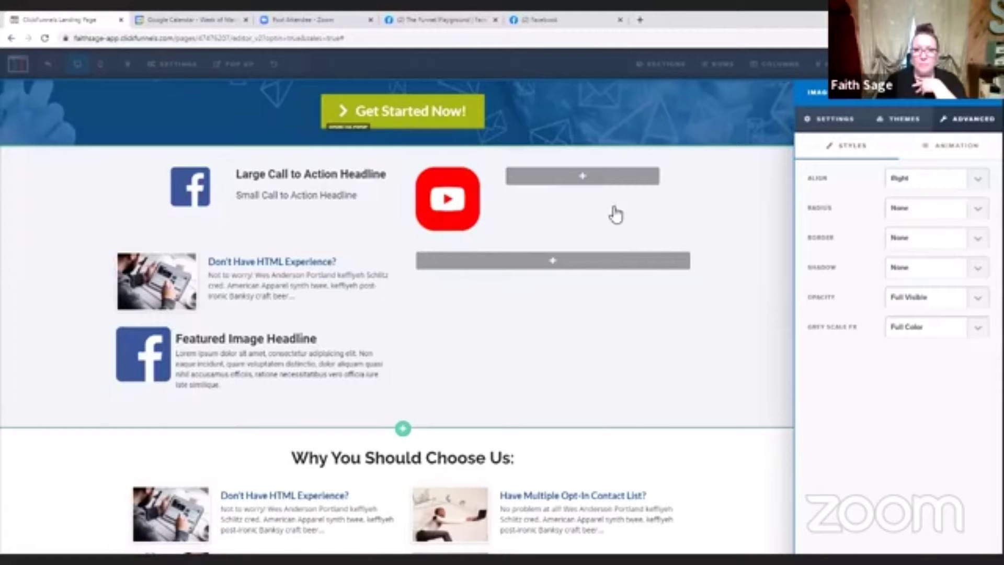
click(774, 197)
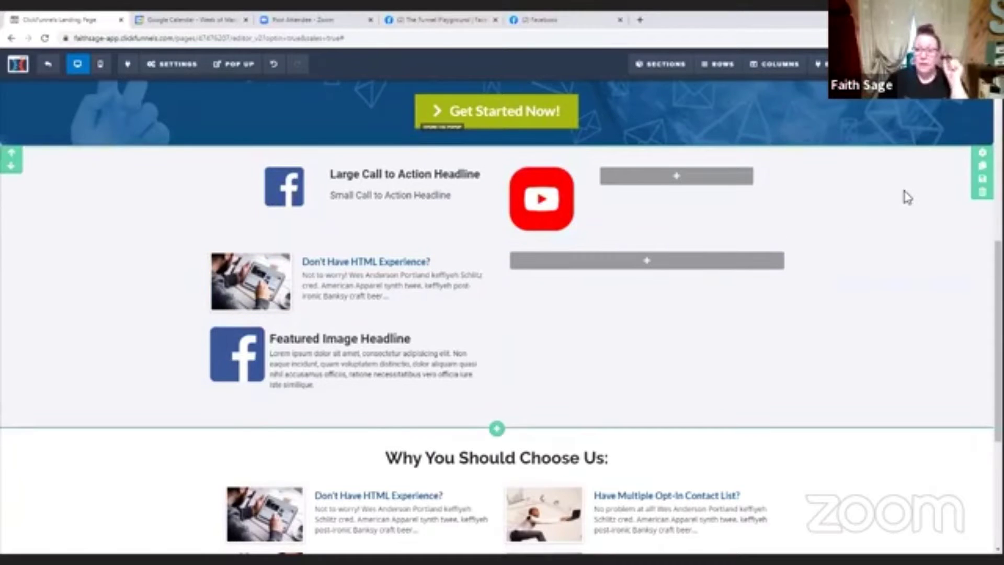
Exit the sales page editor and move the Sales Page step between Optin and Thank You in the funnel
scroll(906, 269, down, 5)
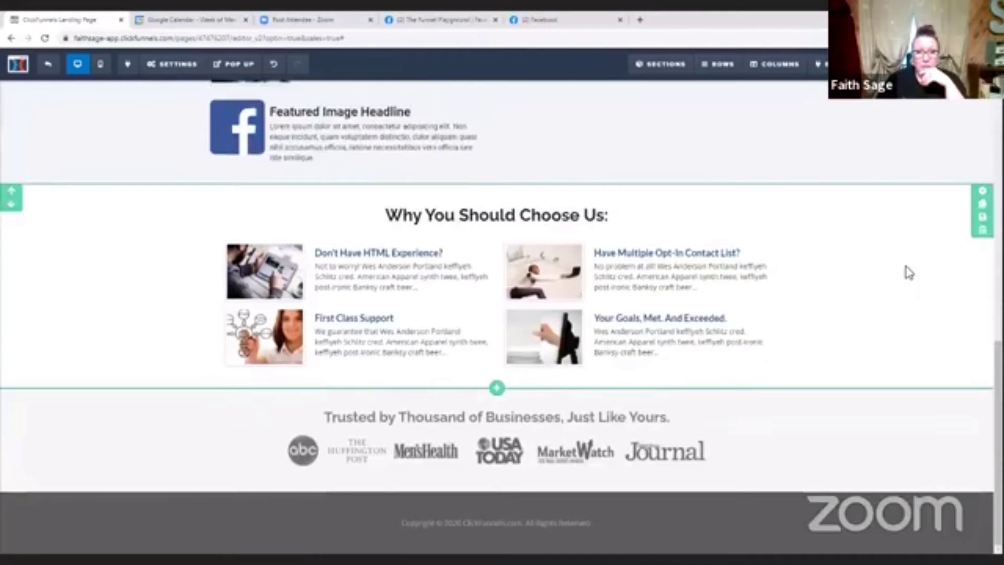
scroll(906, 270, up, 8)
scroll(907, 271, up, 3)
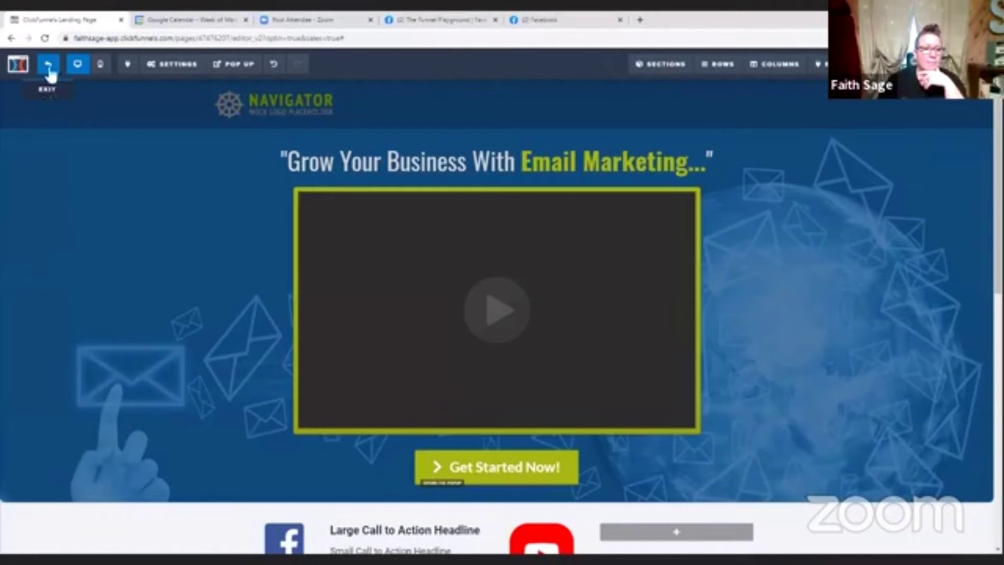
click(48, 75)
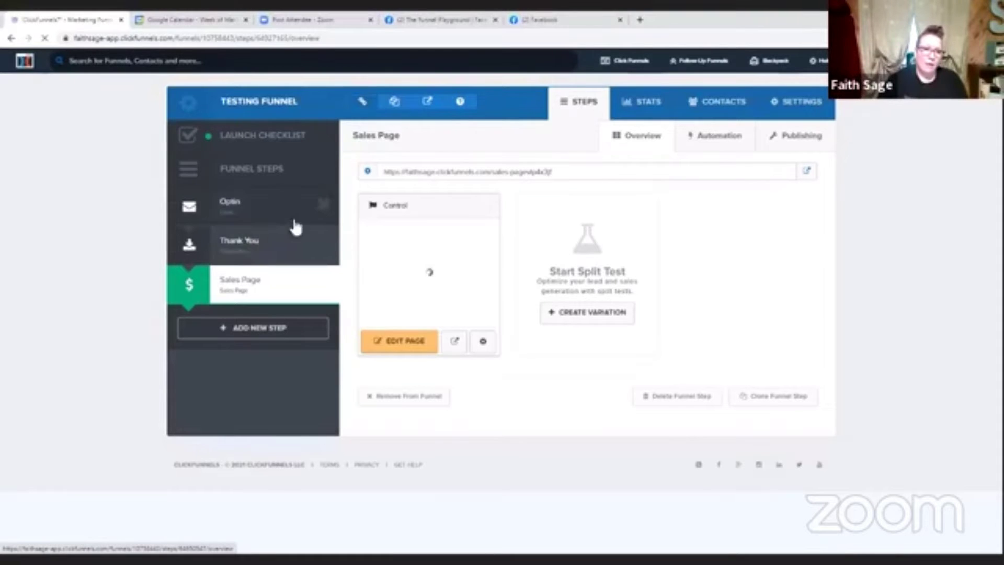
drag(276, 287, 262, 257)
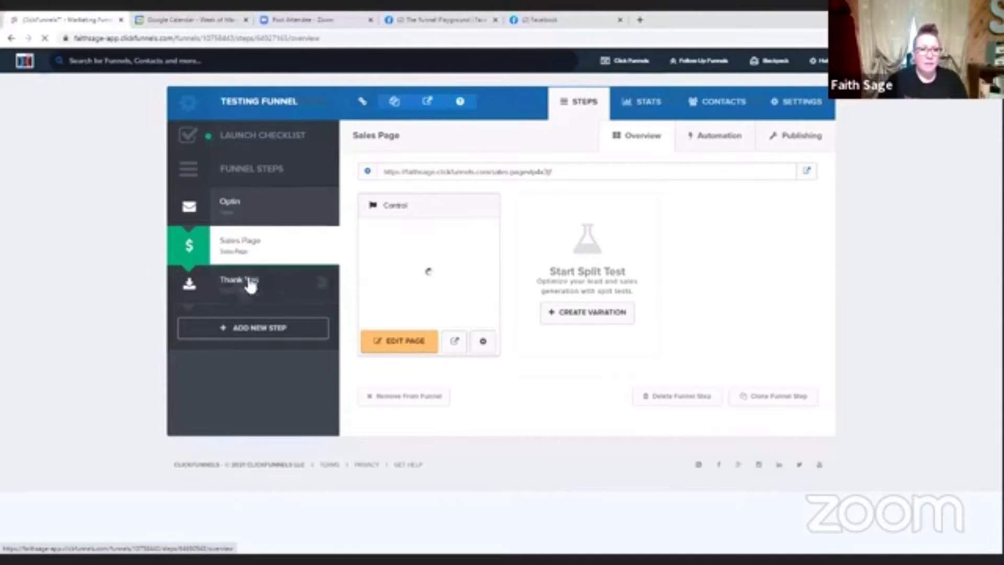
drag(252, 285, 235, 238)
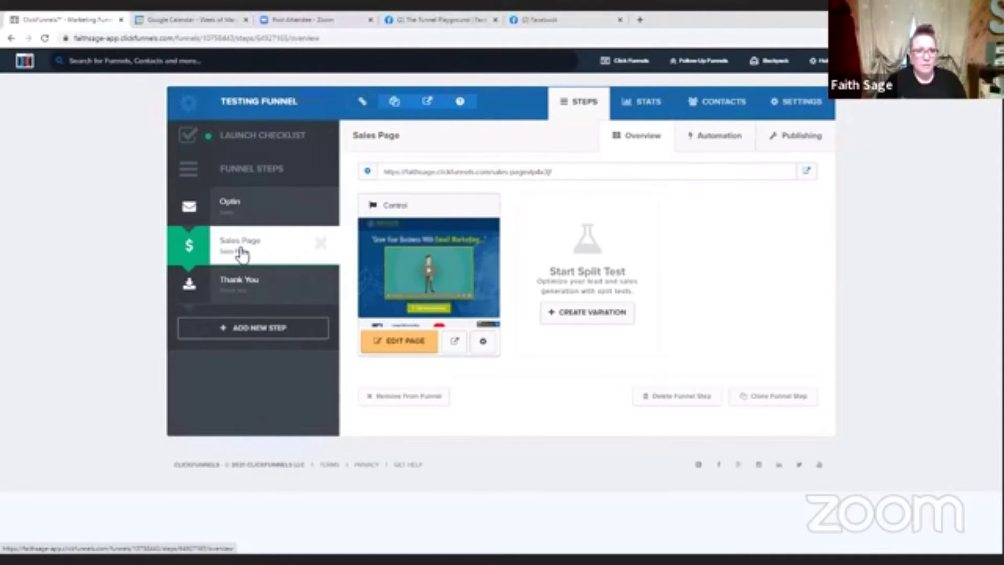
Add a new funnel step named OTO to the Testing Funnel
click(261, 334)
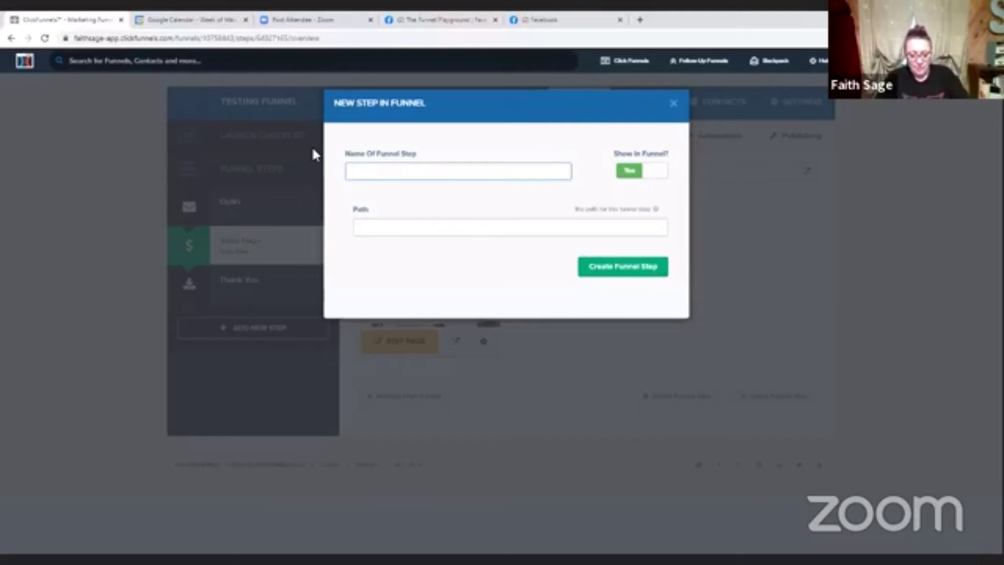
text(oTO)
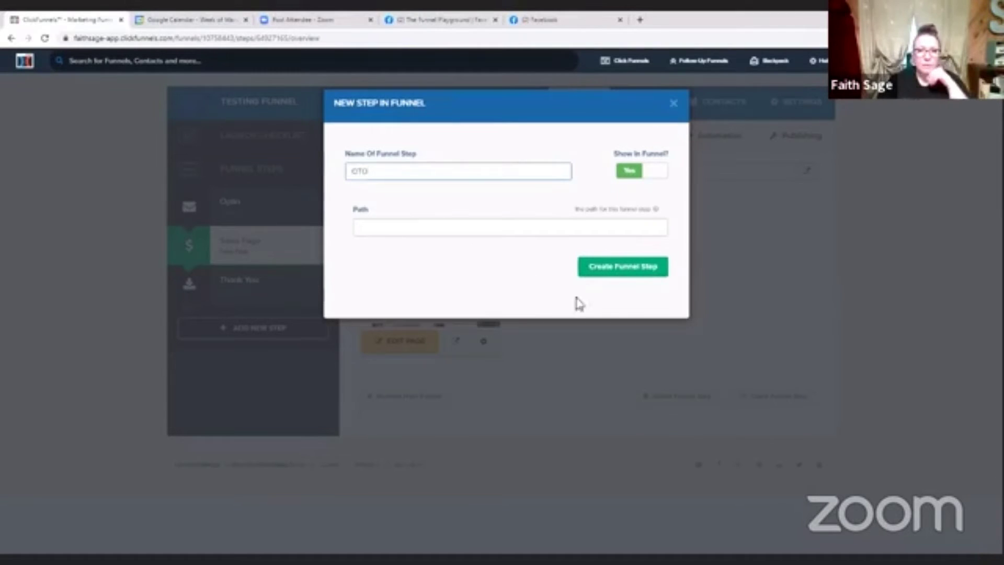
click(644, 269)
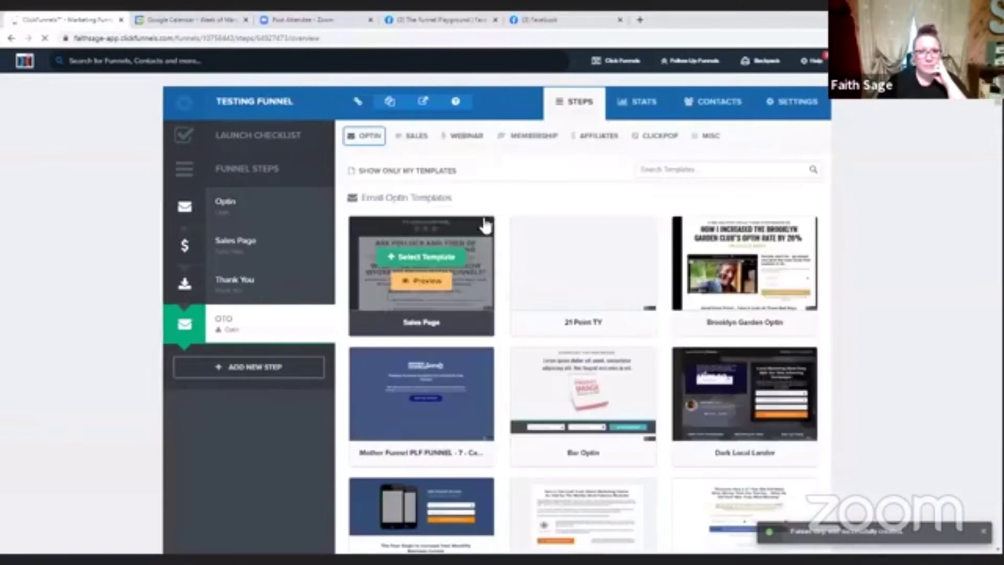
Browse the One Click Upsell (OTO) sales templates for the new step and preview Wabash Two Step - OTO
click(414, 138)
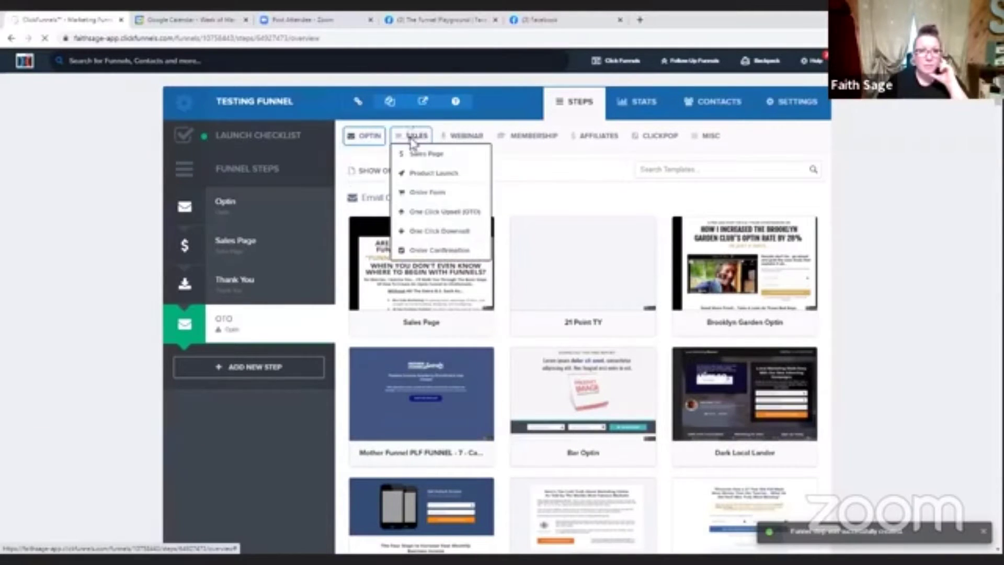
click(430, 212)
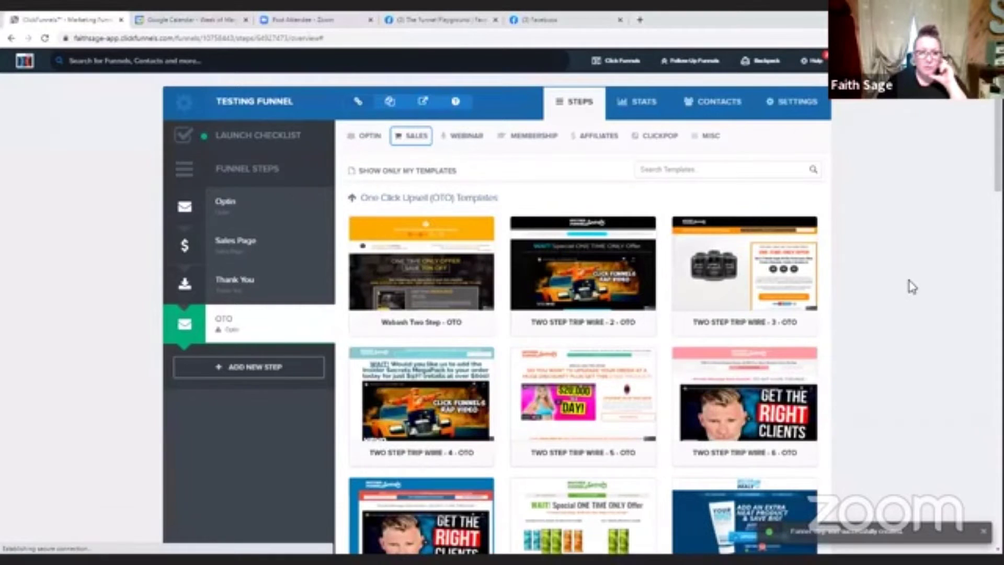
scroll(896, 299, down, 2)
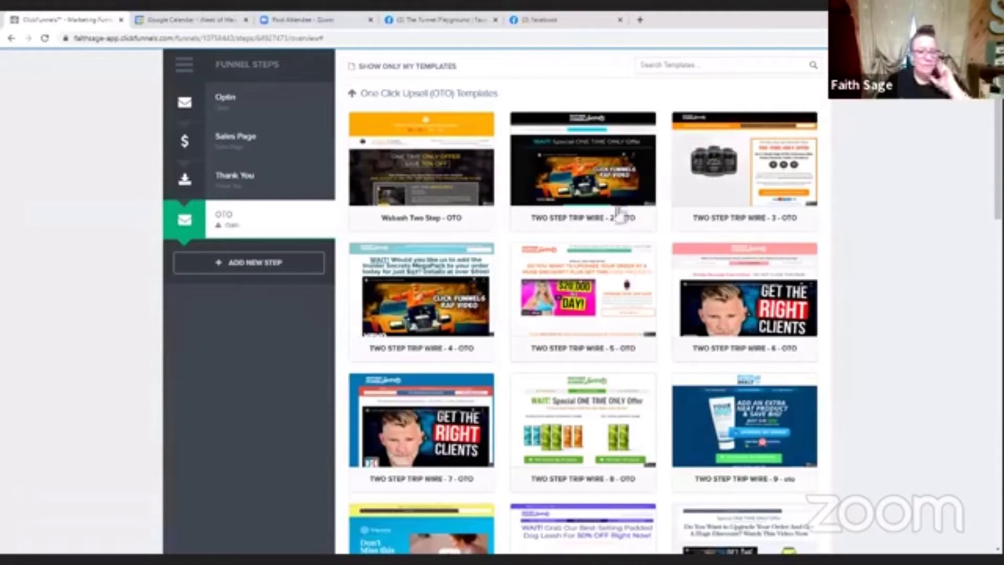
mouse_move(485, 235)
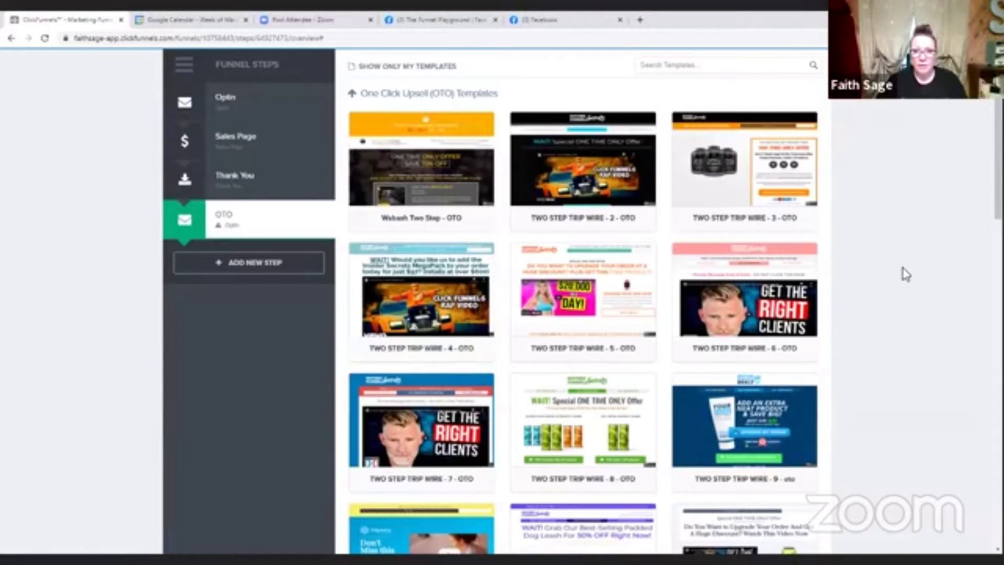
scroll(906, 274, up, 1)
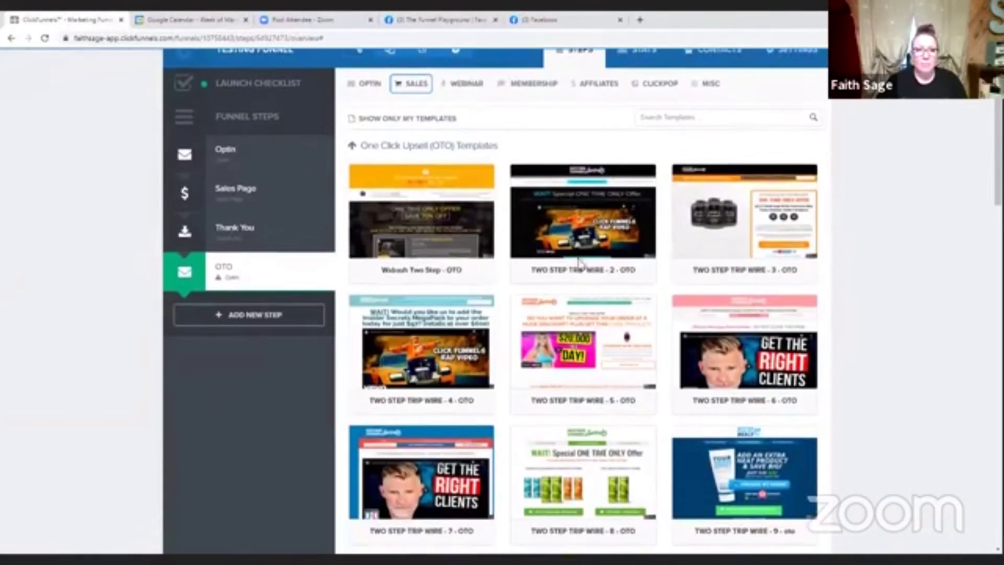
click(423, 230)
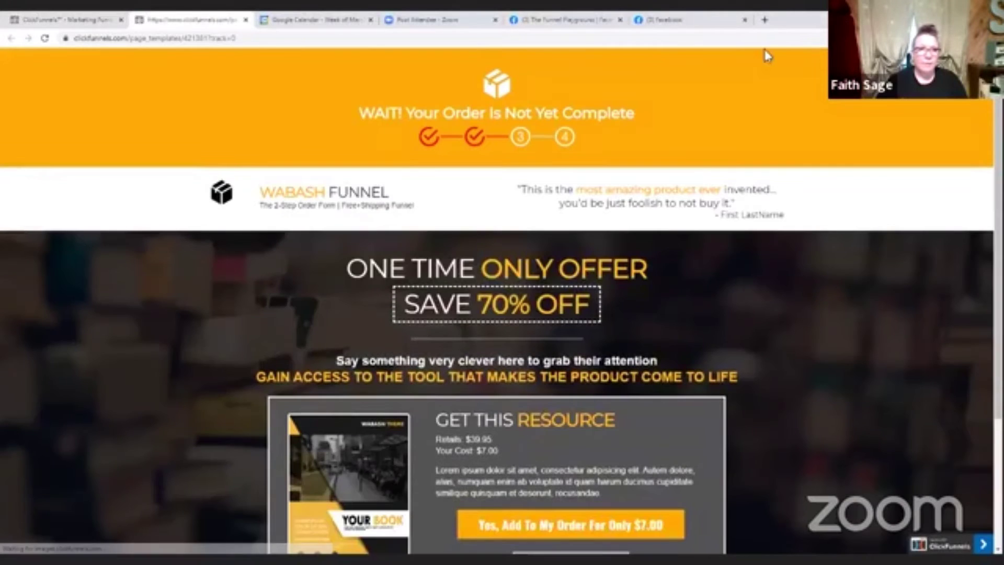
click(72, 19)
Apply the Wabash Two Step - OTO template to the OTO step and close the template preview
mouse_move(394, 219)
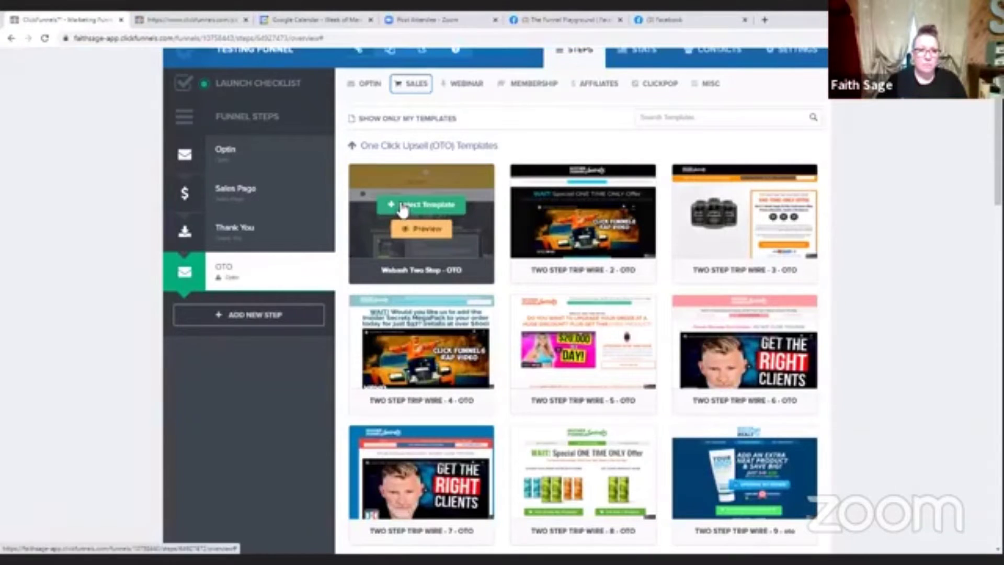
click(402, 211)
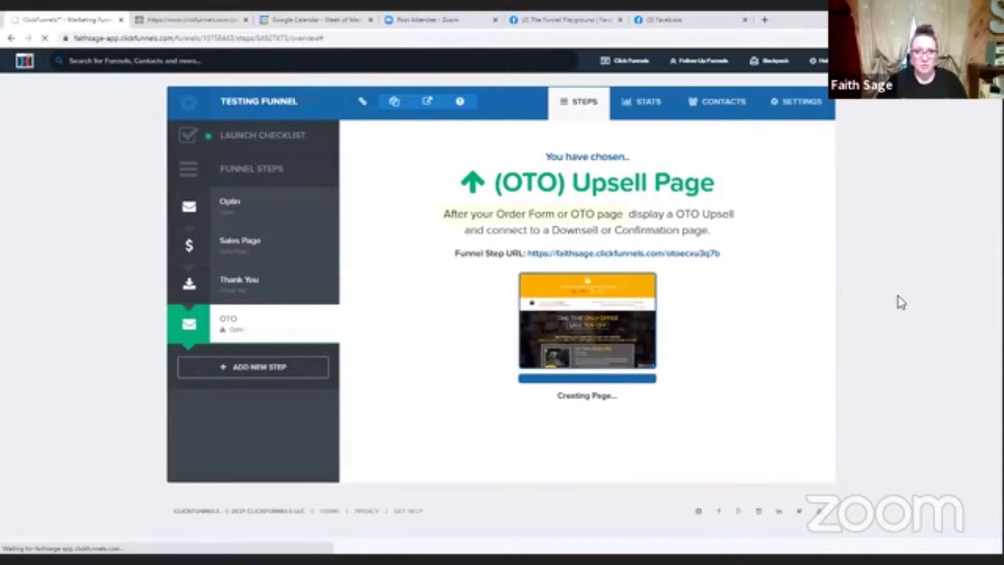
click(193, 21)
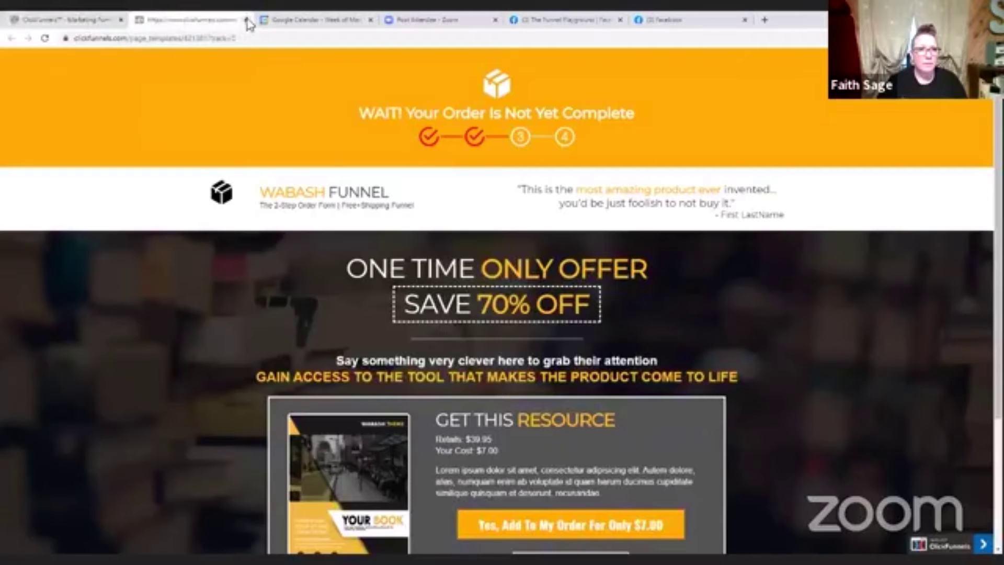
click(246, 20)
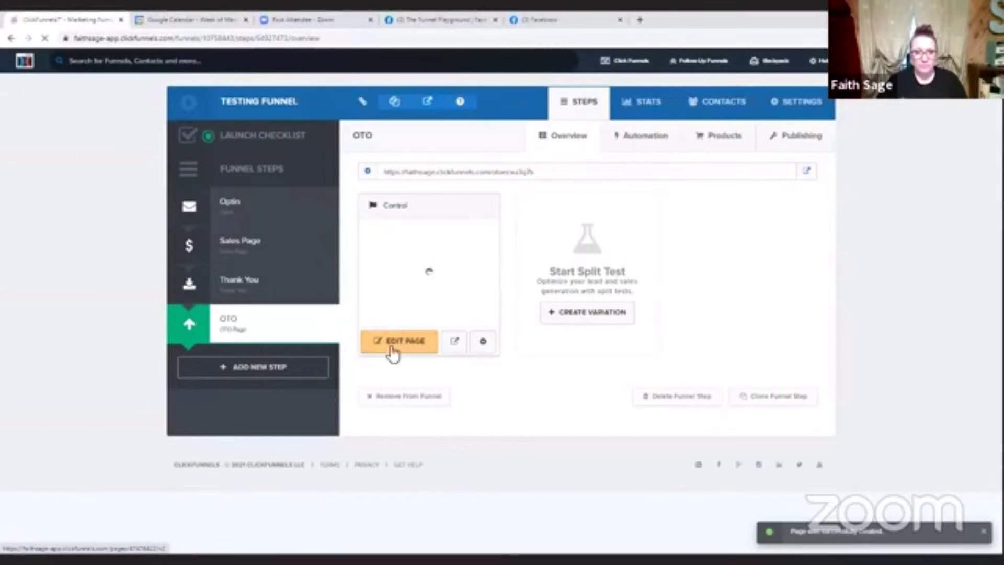
Open the OTO page for editing and look through its layout from the header to the footer
click(428, 271)
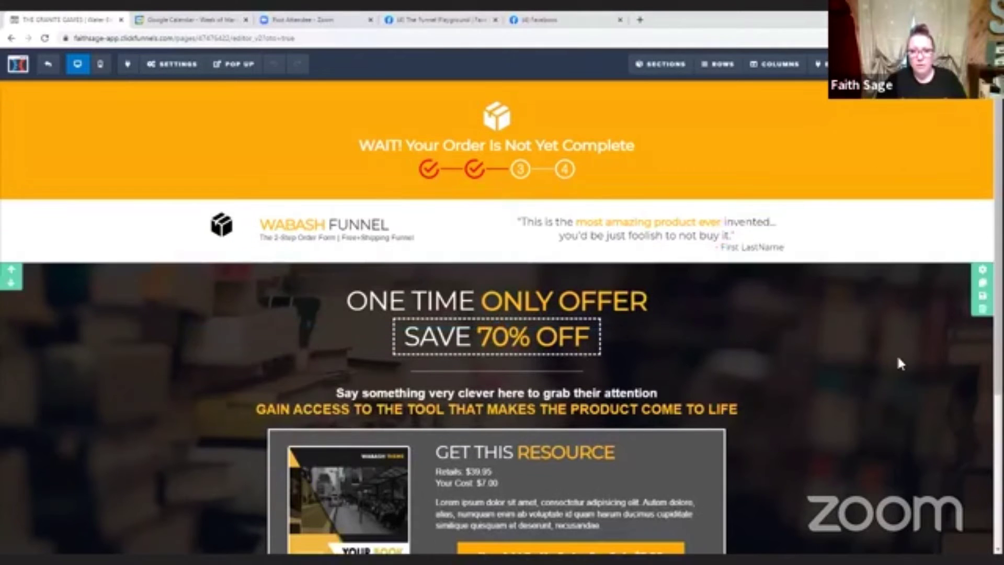
scroll(912, 470, down, 4)
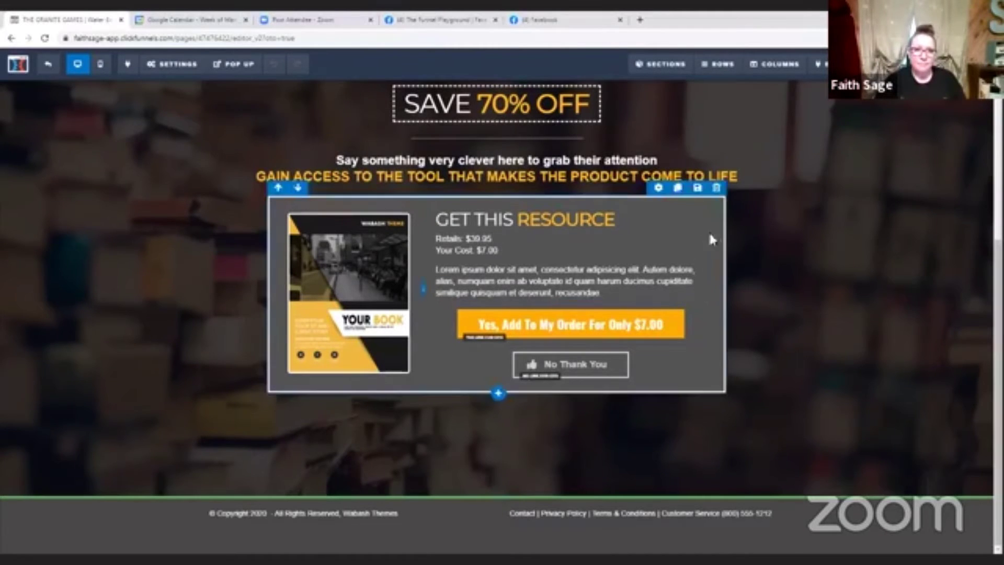
scroll(820, 259, up, 5)
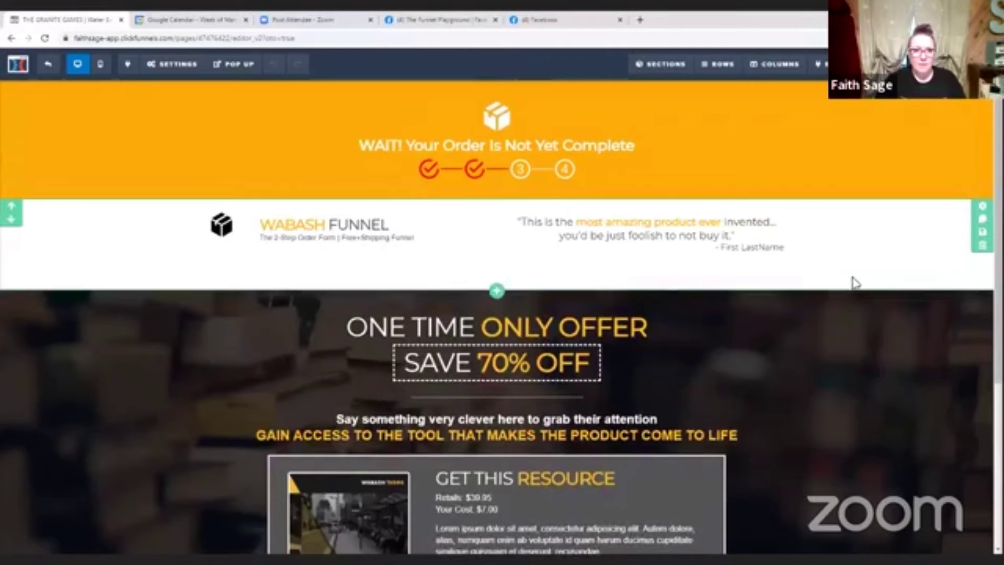
scroll(856, 283, down, 5)
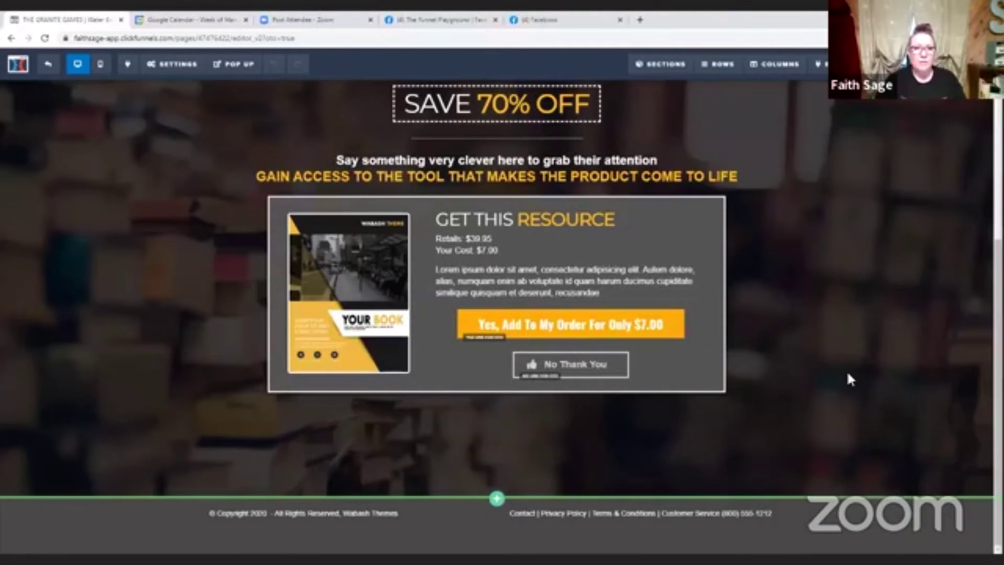
scroll(850, 379, up, 5)
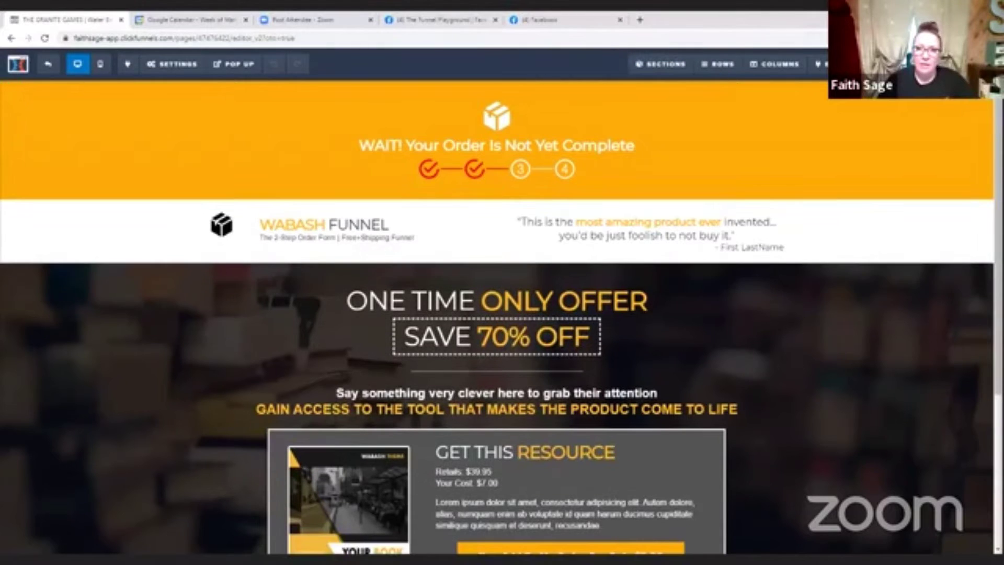
Change the background color of the "WAIT! Your Order Is Not Yet Complete" section to grey
click(965, 191)
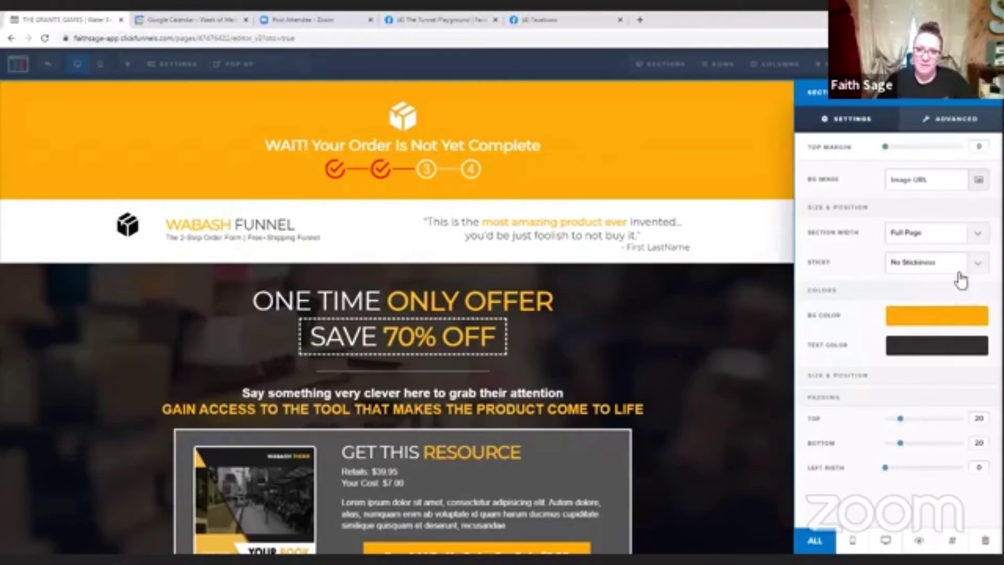
click(934, 325)
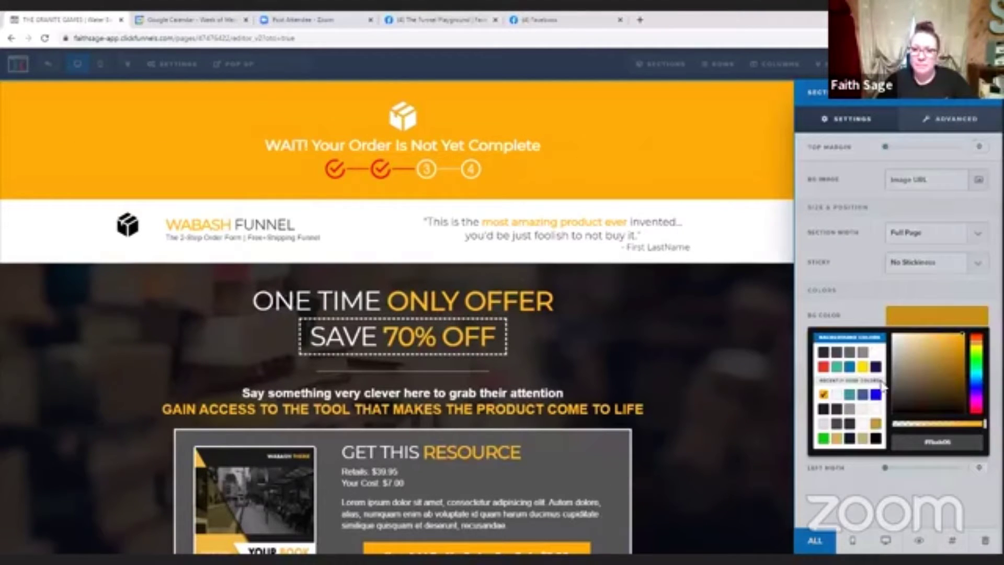
click(865, 359)
click(690, 197)
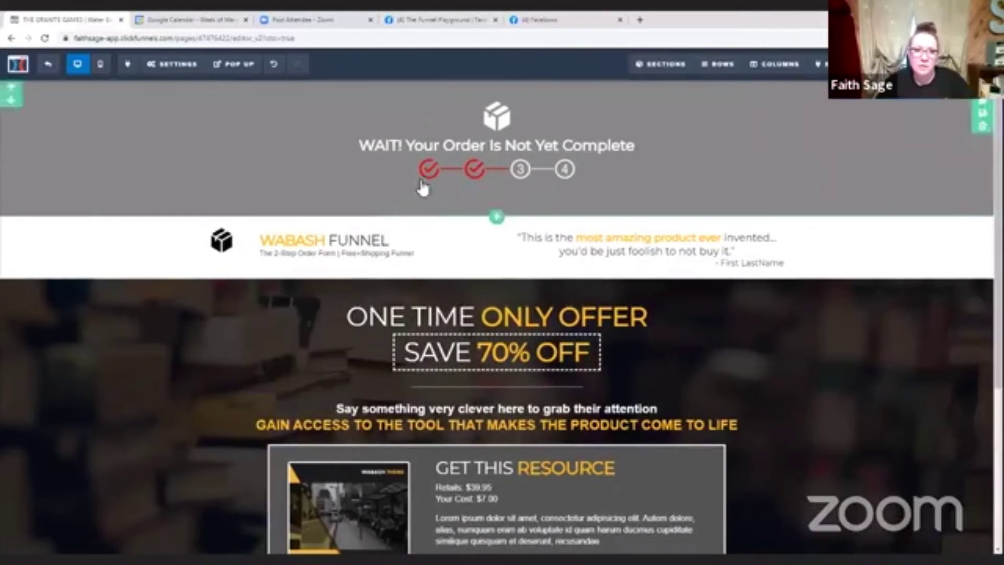
Inspect the settings, themes and advanced styles of the progress-steps image under the "WAIT! Your Order Is Not Yet Complete" headline
click(520, 163)
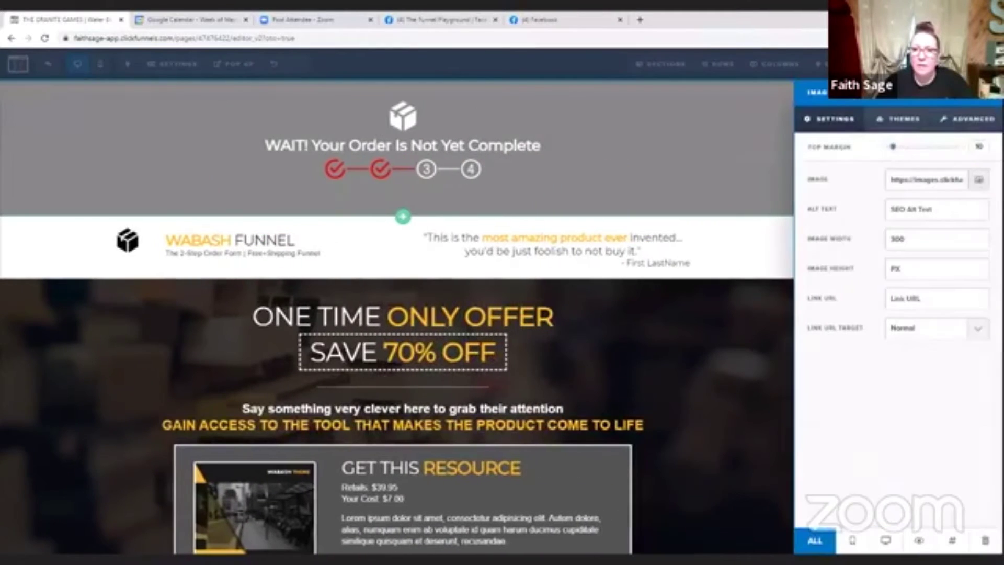
click(967, 119)
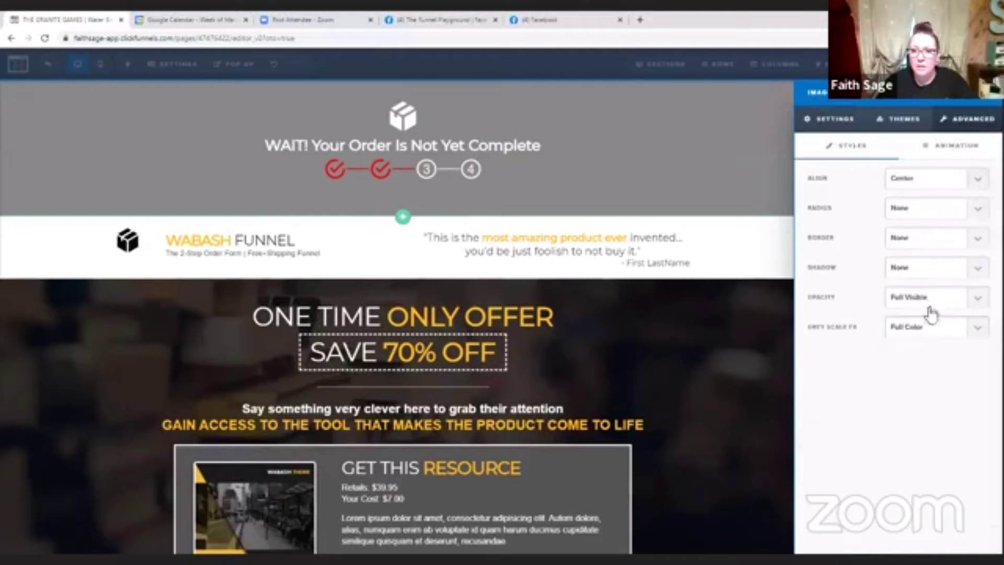
click(834, 118)
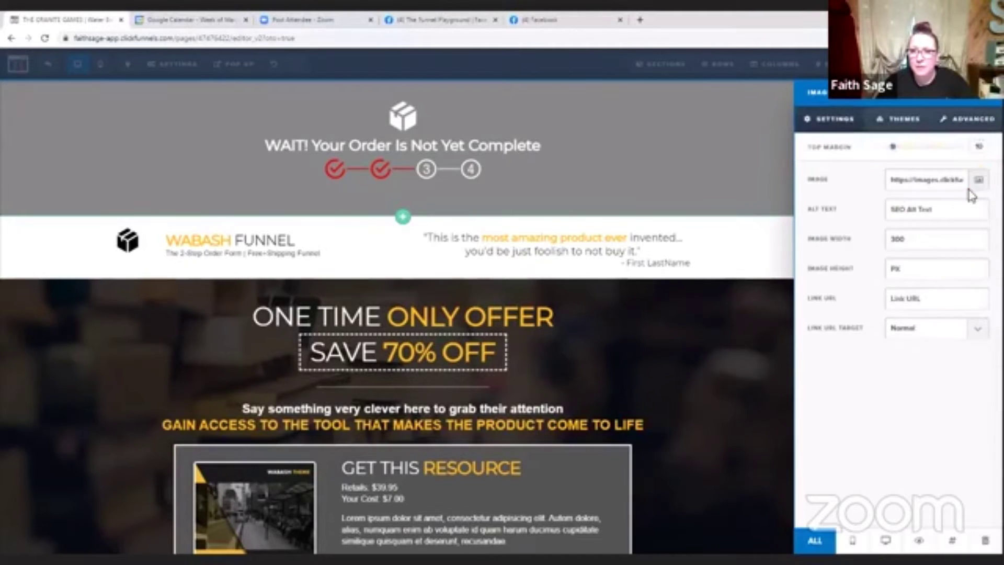
click(896, 118)
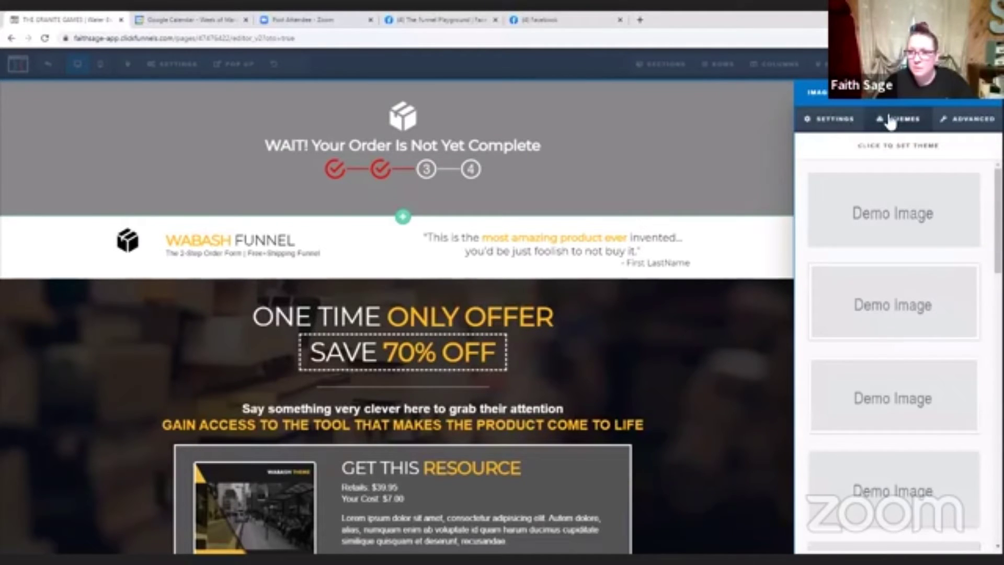
click(827, 121)
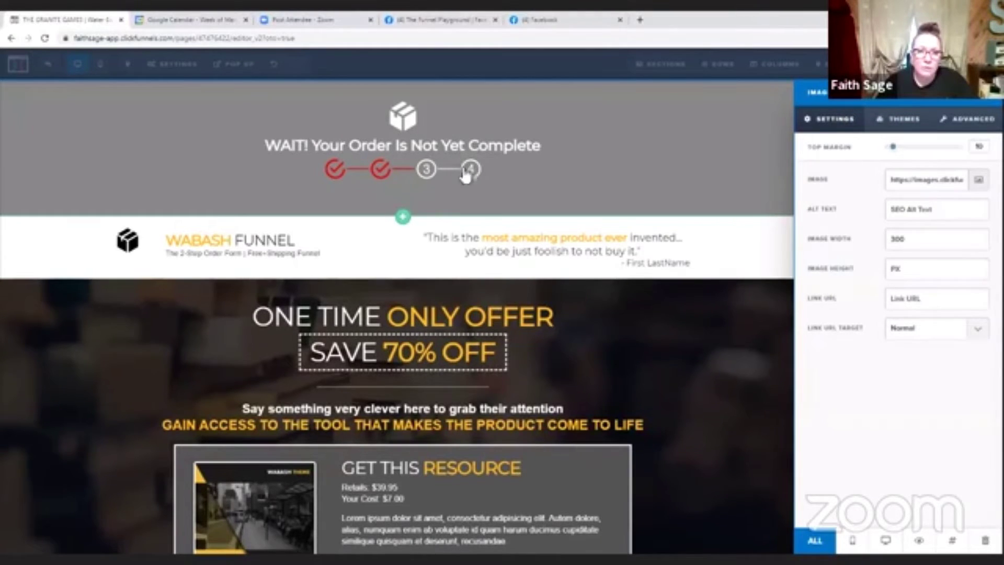
click(559, 190)
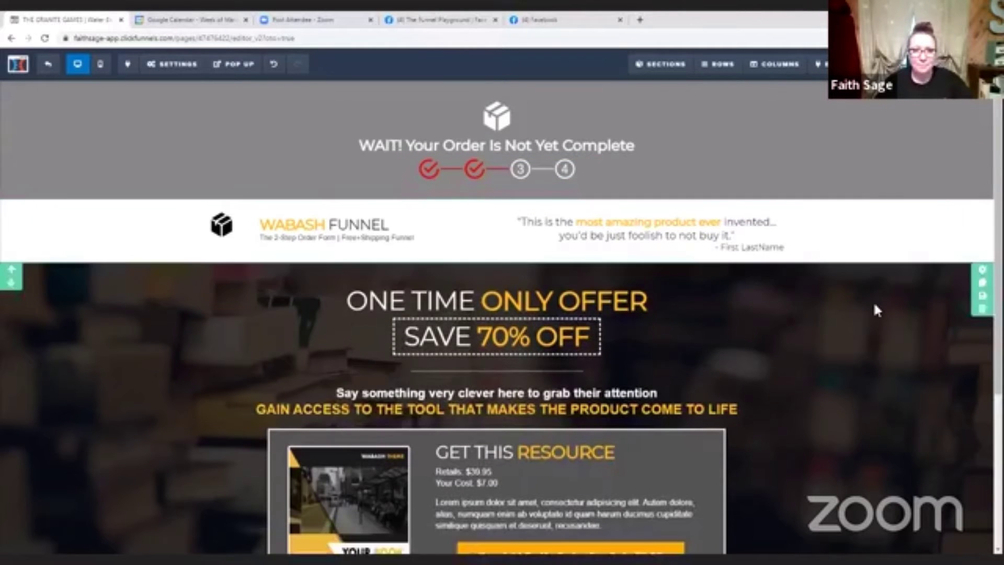
Look over the OTO page down to its footer, save it and exit the editor to the funnel steps
scroll(877, 309, down, 2)
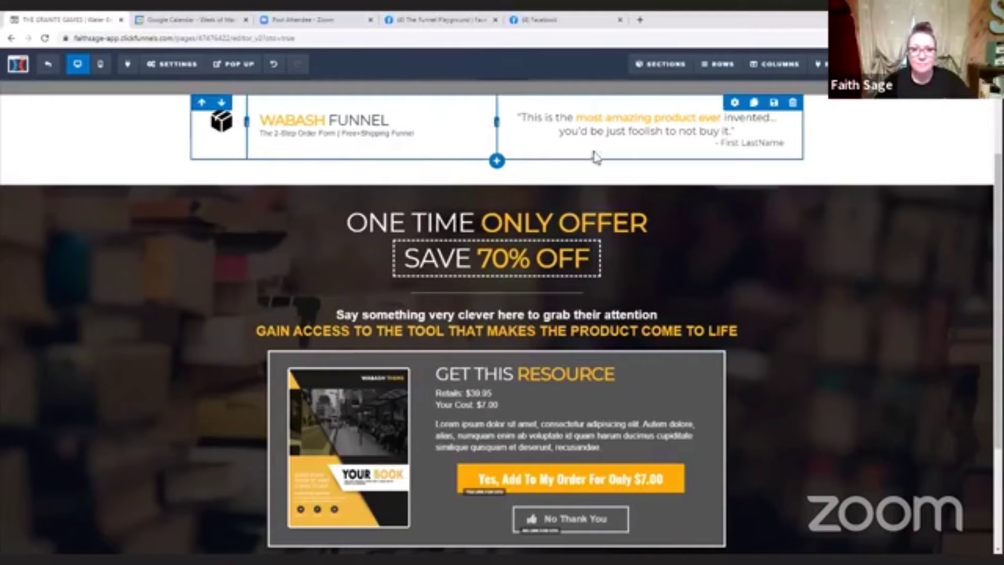
scroll(885, 183, down, 3)
scroll(885, 186, up, 3)
scroll(885, 186, down, 3)
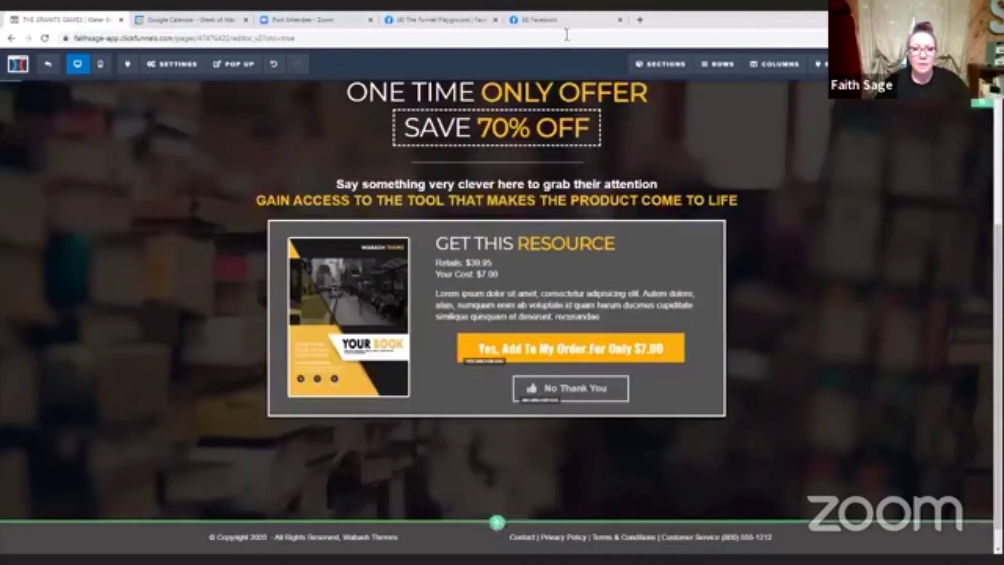
scroll(771, 285, down, 1)
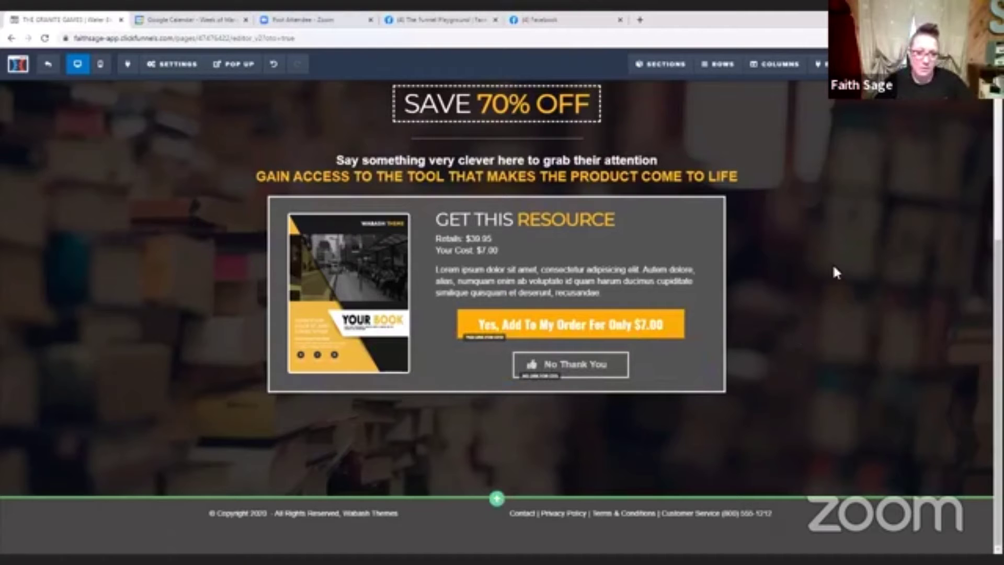
scroll(832, 263, up, 5)
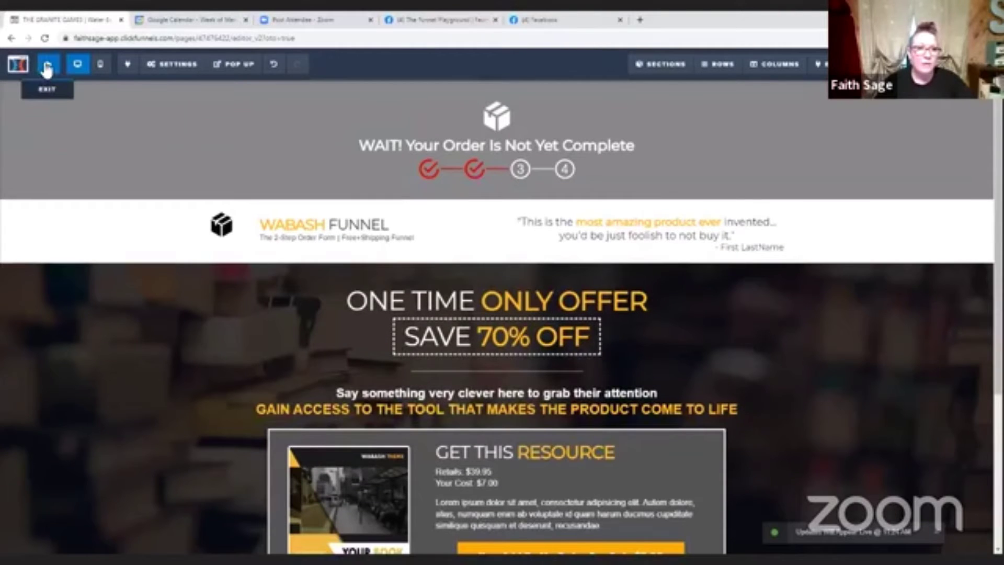
click(47, 67)
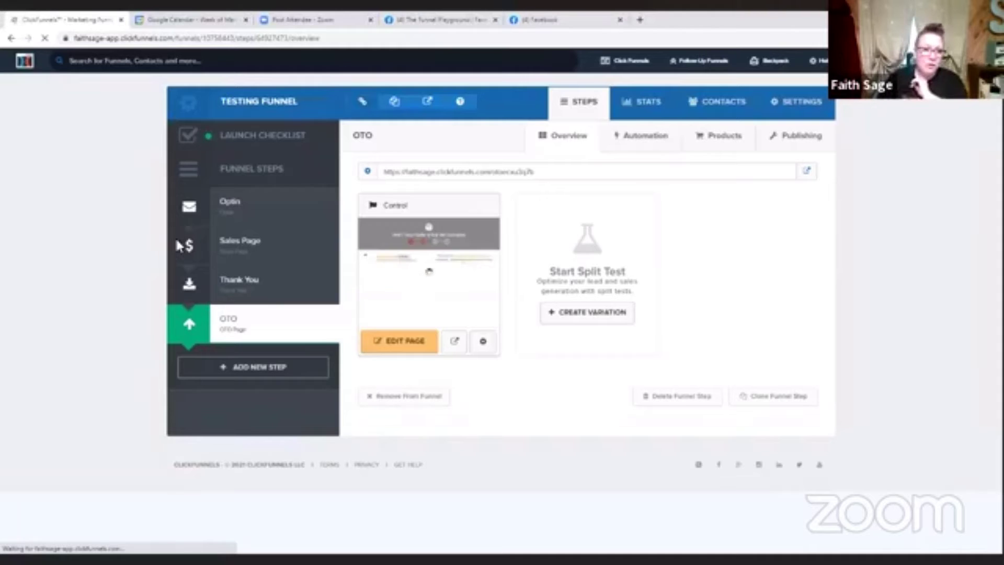
Check the OTO step's product setup and return to the step's overview
click(263, 213)
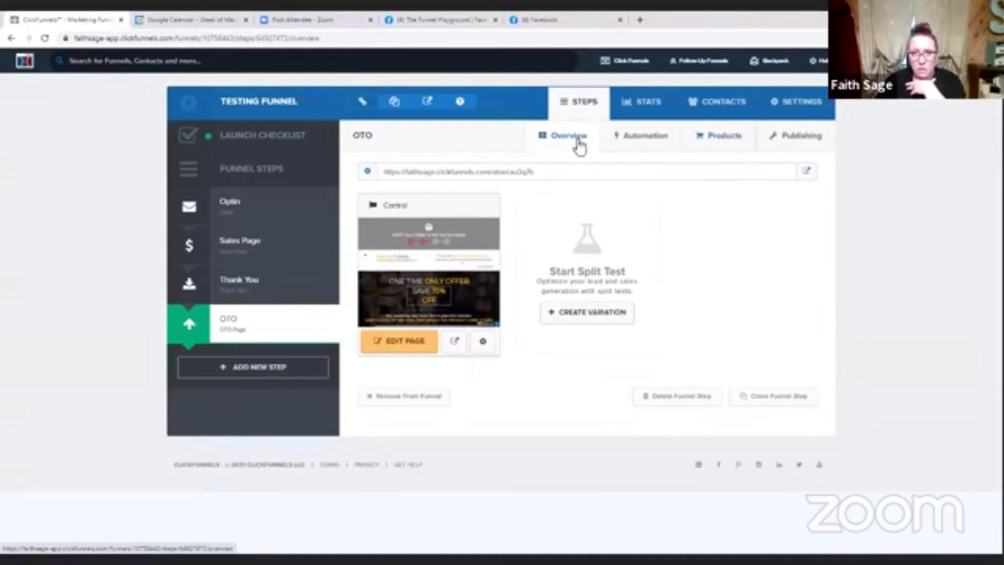
click(719, 141)
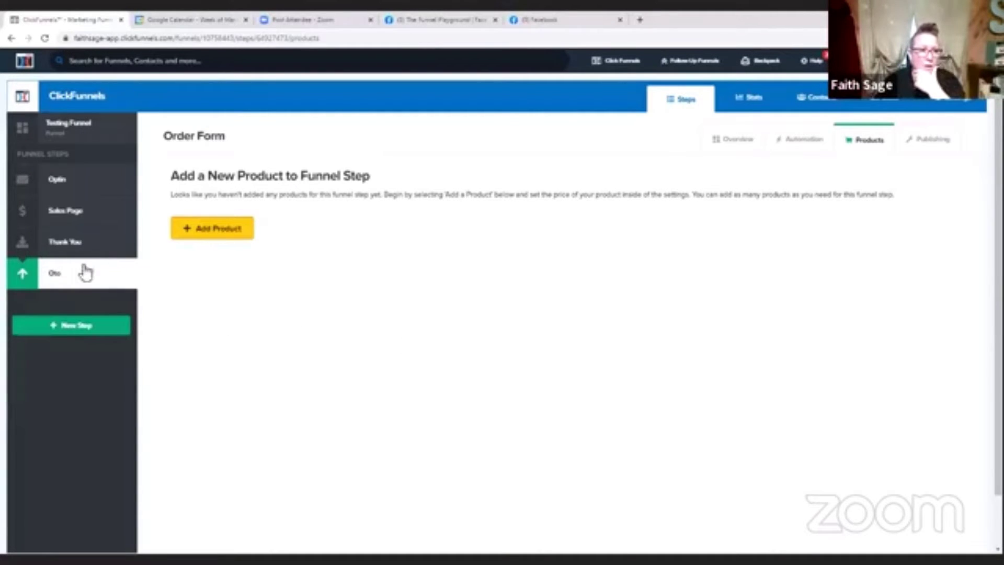
click(761, 142)
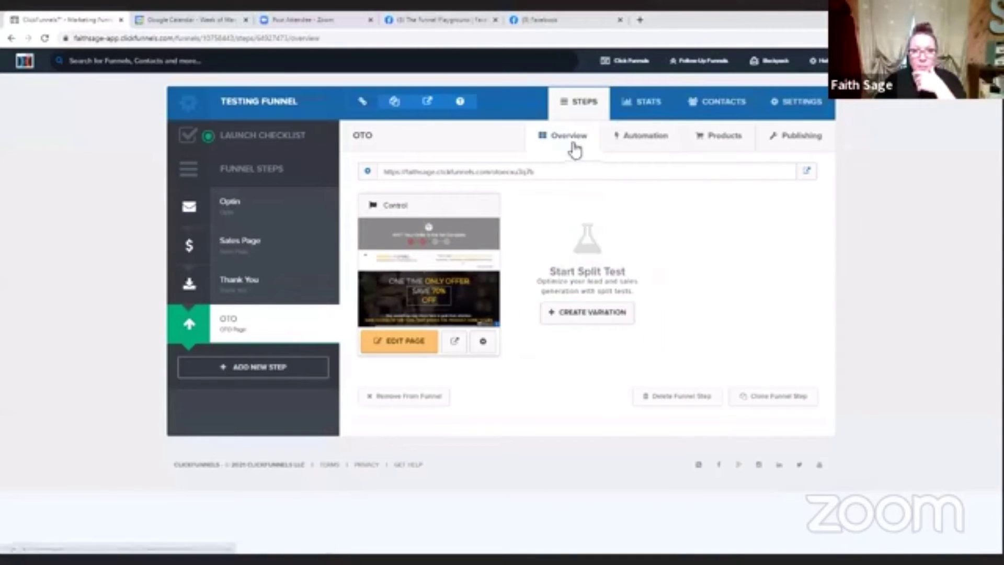
Preview the OTO page, test its "Yes, Add To My Order For Only $7.00" button and return to the funnel overview
click(455, 343)
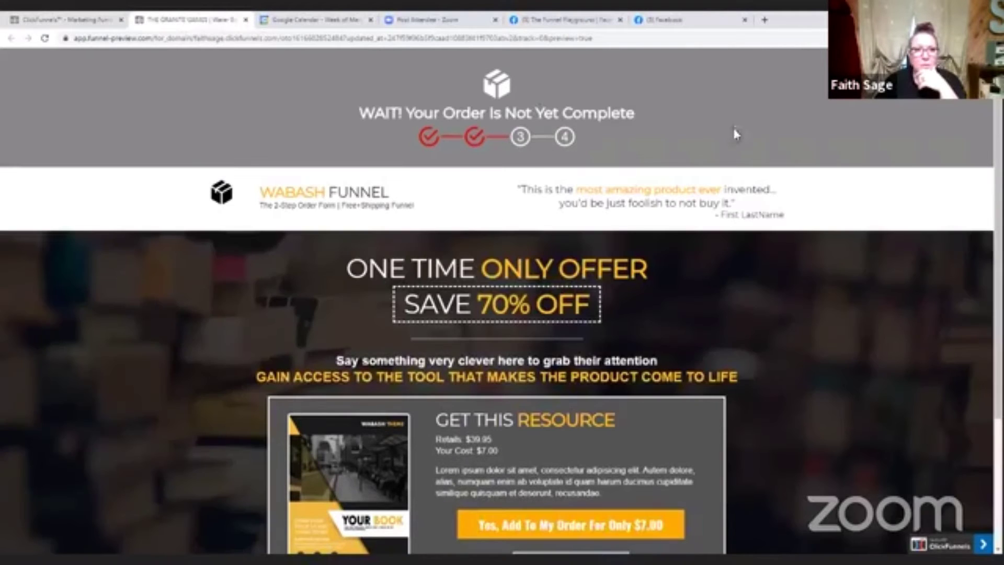
scroll(823, 388, down, 4)
scroll(824, 388, up, 4)
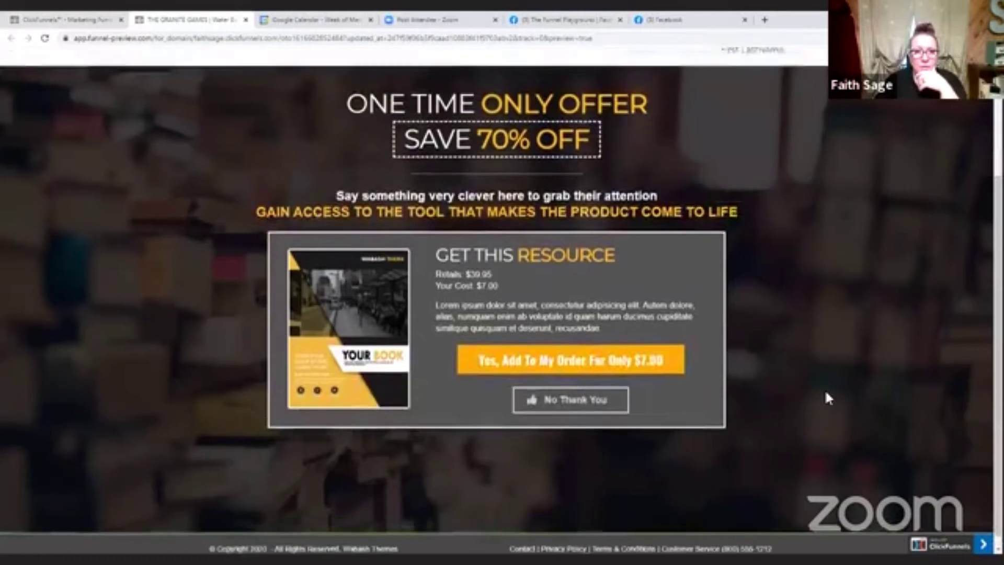
scroll(824, 388, down, 3)
click(594, 352)
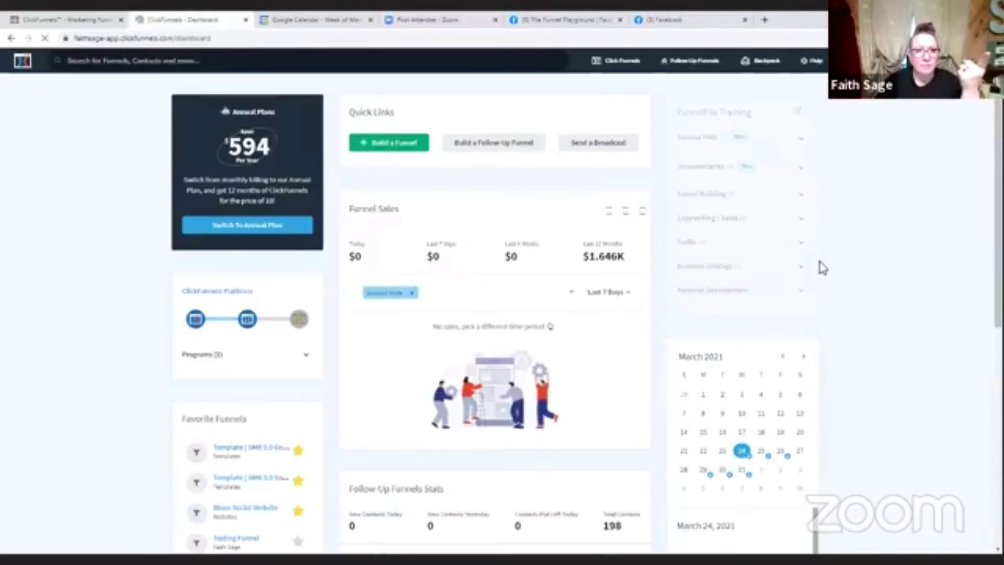
click(70, 20)
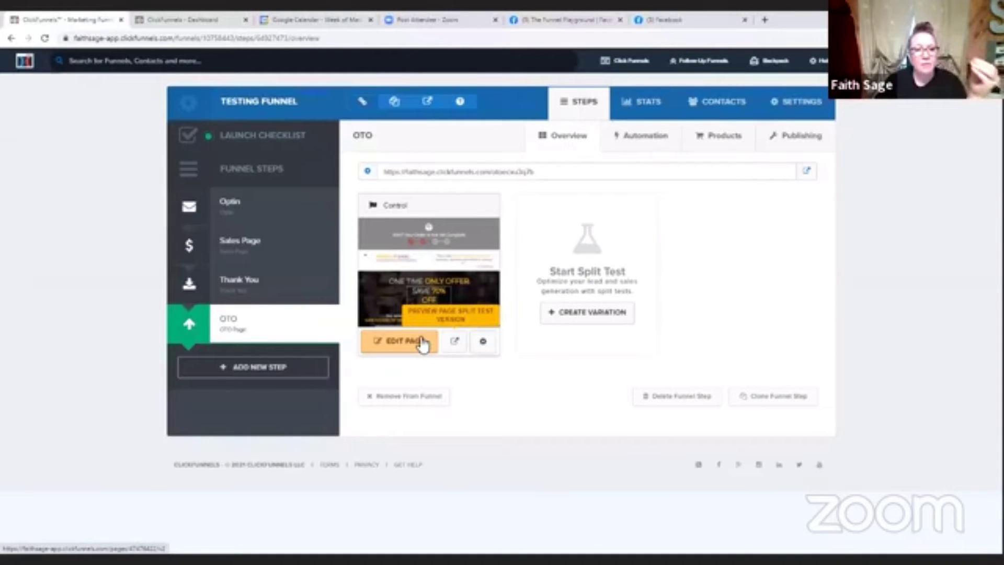
Add a new funnel step named OTO 2 to the Testing Funnel
click(277, 369)
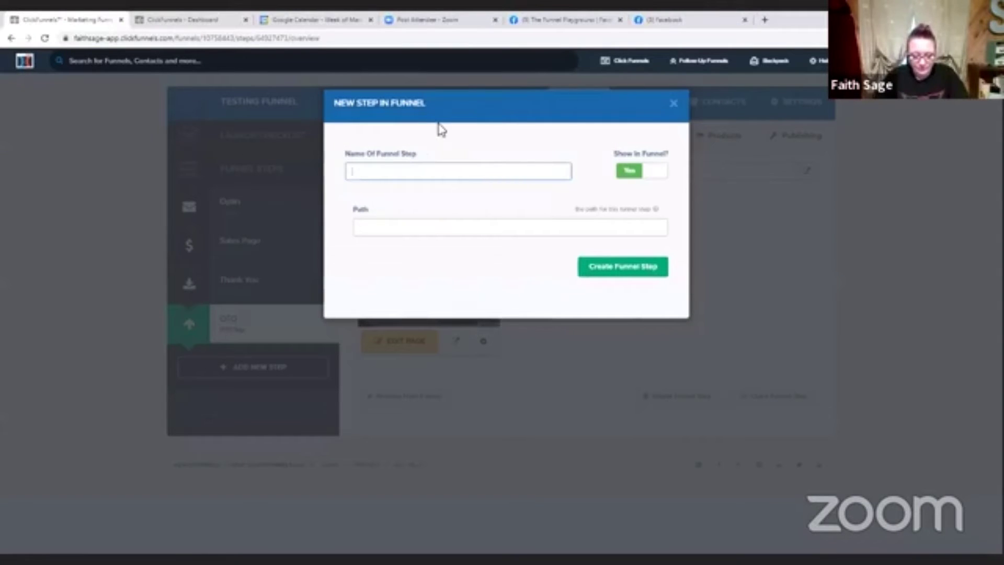
text(OTO 2)
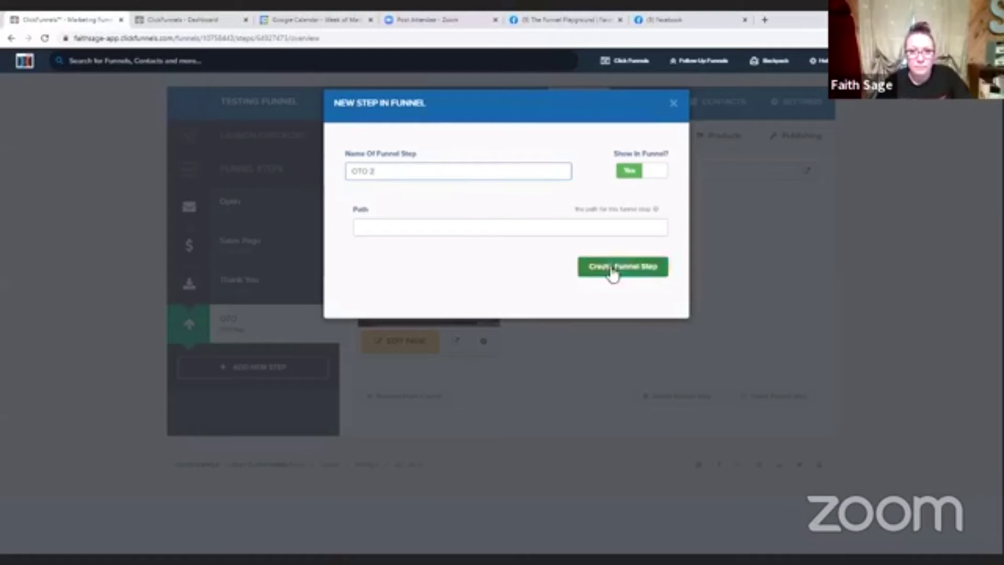
click(611, 269)
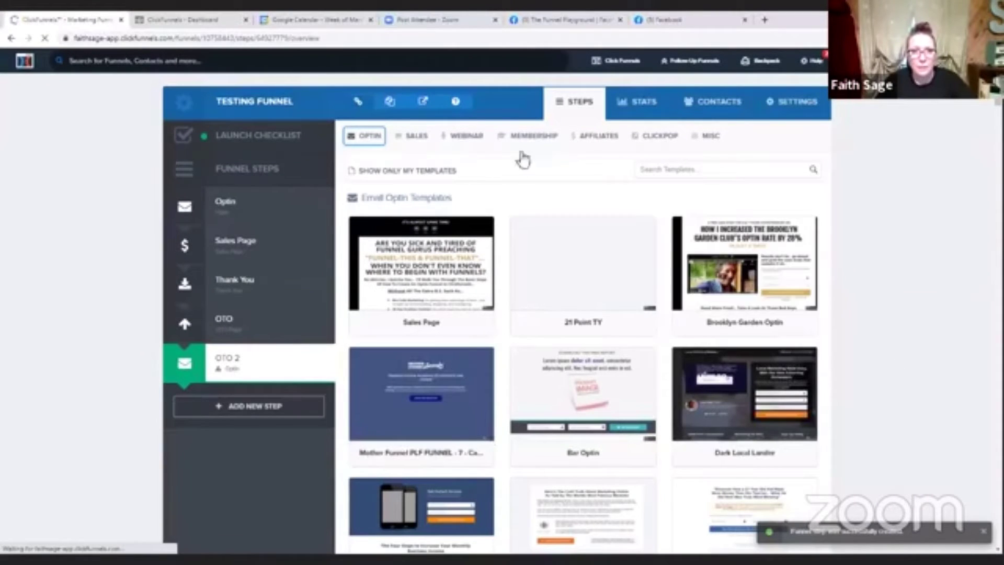
Browse the One Click Upsell (OTO) templates, apply Mother Funnel VSL - 7 - oto to the OTO 2 step and open its page for editing
click(415, 135)
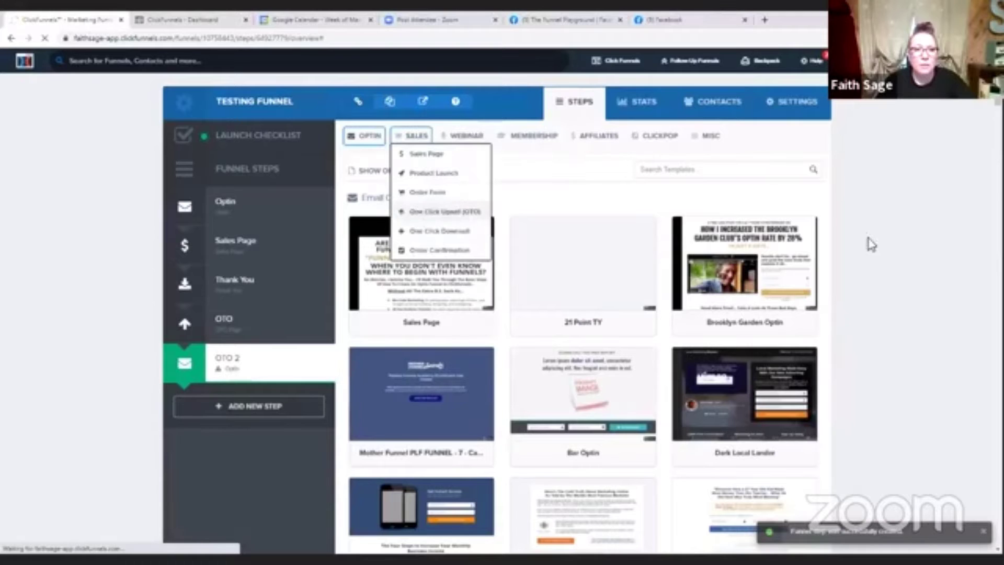
scroll(928, 283, down, 6)
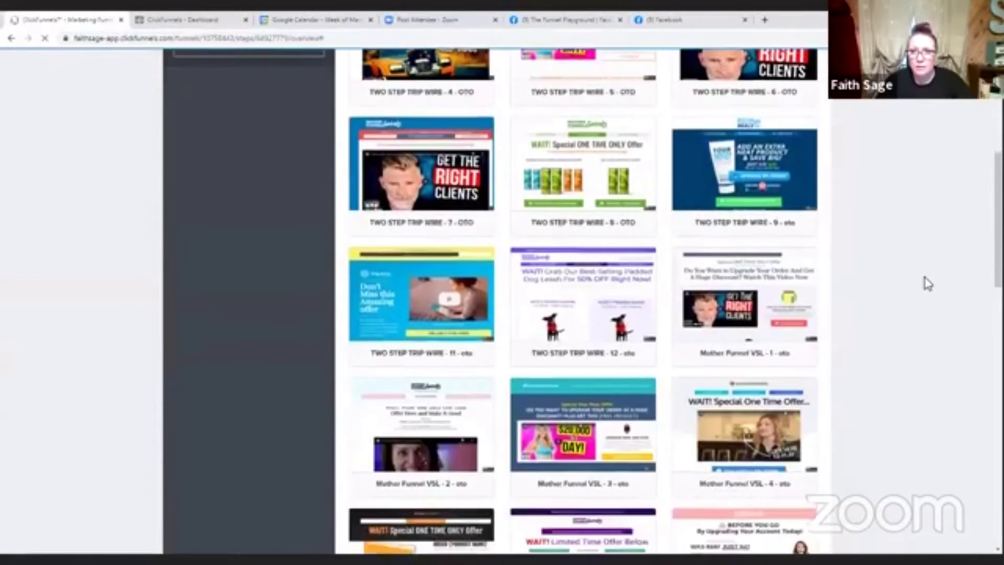
scroll(926, 283, down, 5)
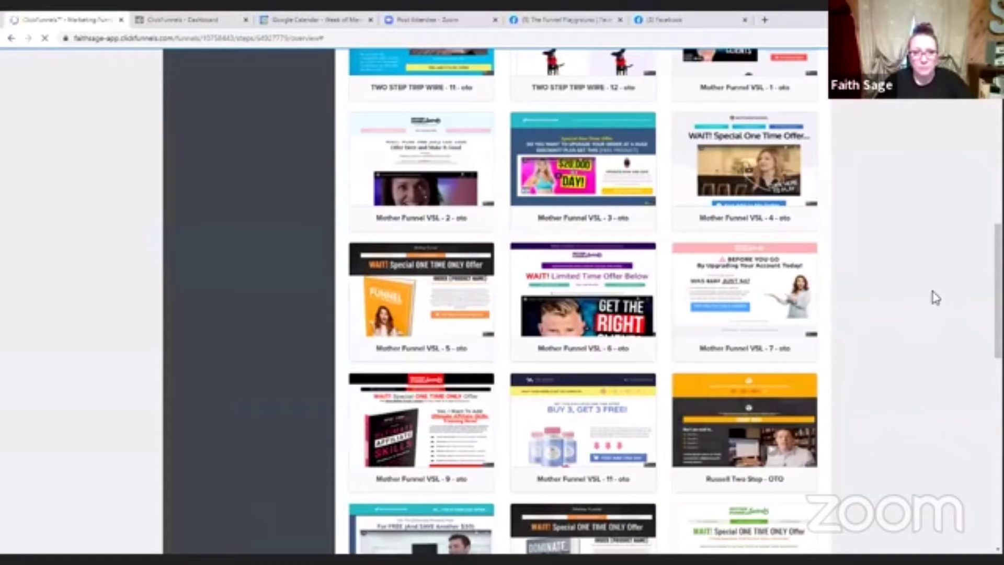
scroll(946, 306, up, 10)
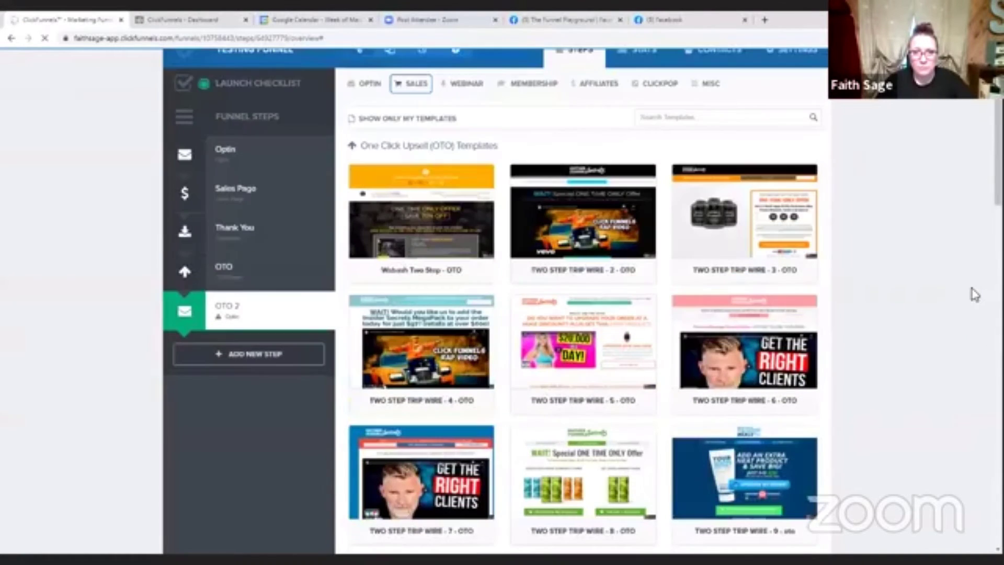
scroll(976, 295, down, 10)
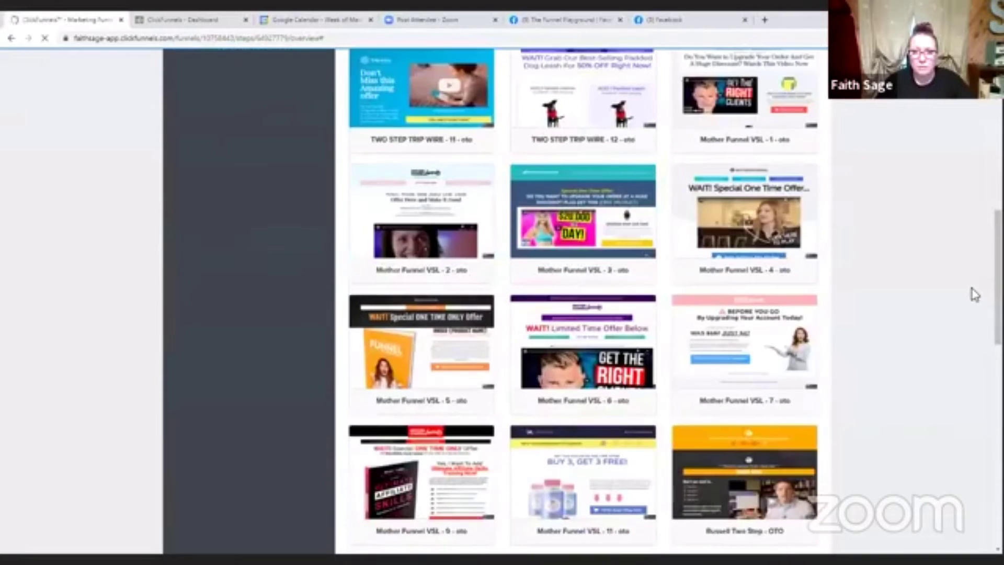
scroll(976, 294, down, 10)
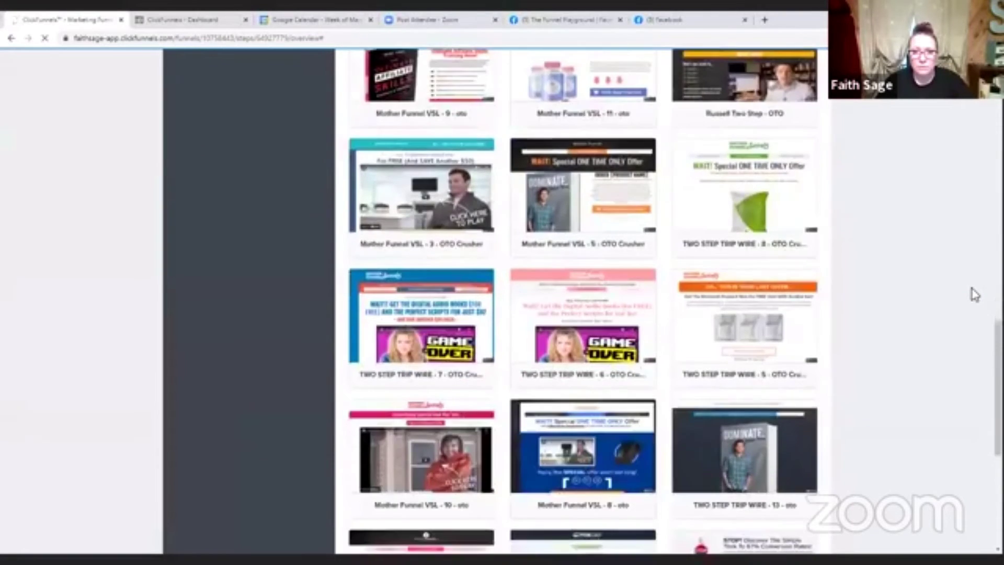
scroll(975, 295, down, 3)
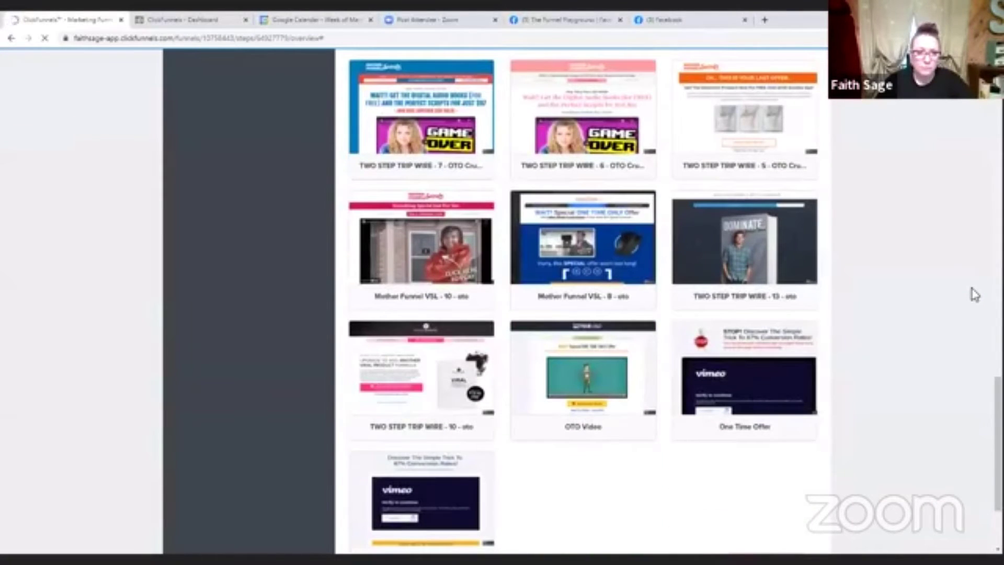
scroll(973, 294, up, 3)
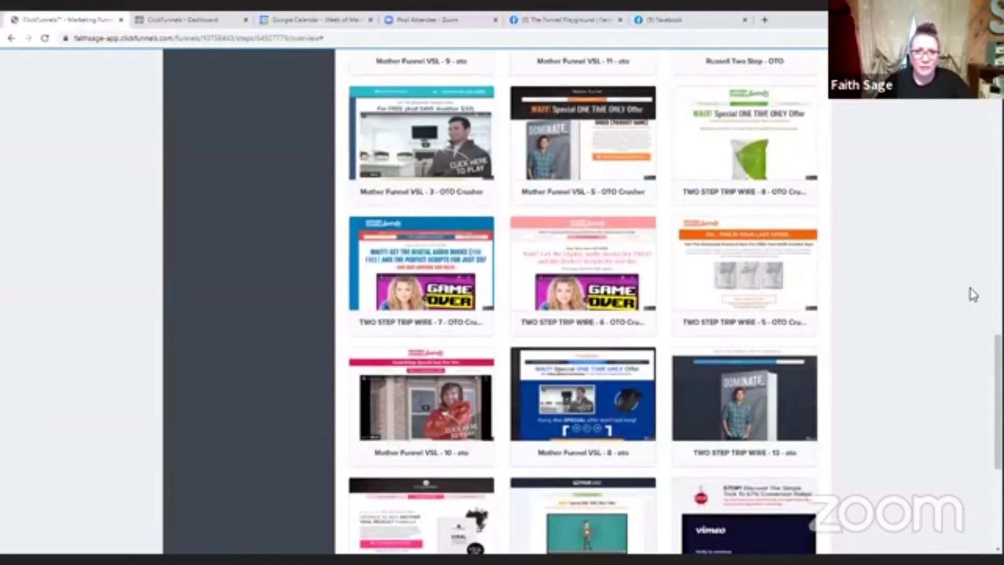
scroll(974, 294, up, 3)
scroll(974, 294, up, 3)
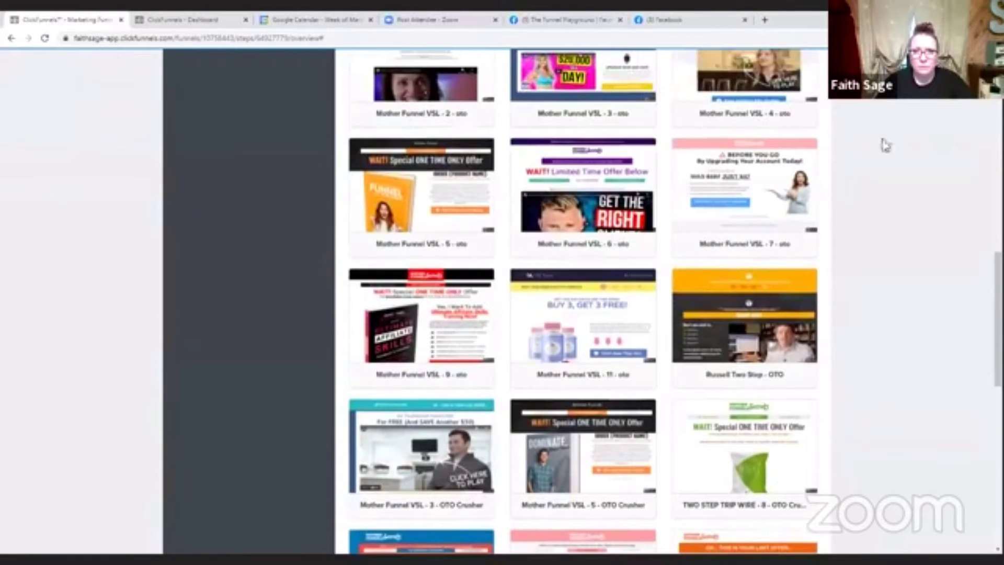
mouse_move(793, 176)
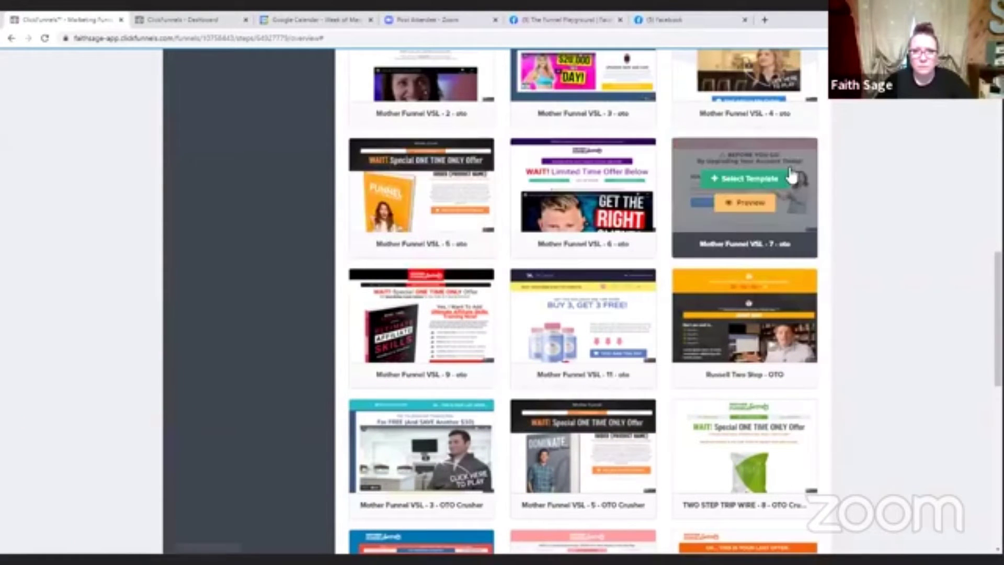
click(749, 184)
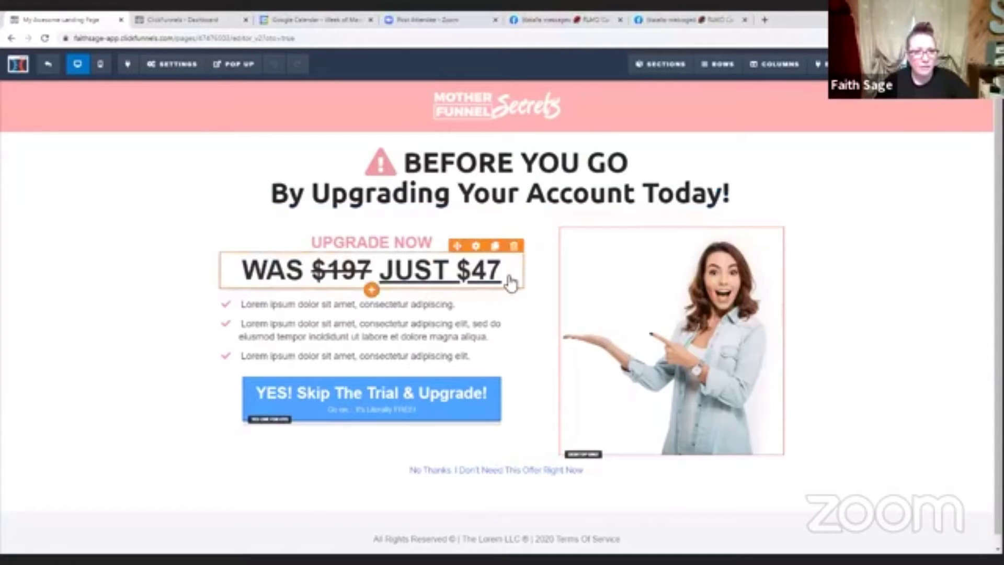
Examine the available actions for the "YES! Skip The Trial & Upgrade!" button and close its settings
click(374, 399)
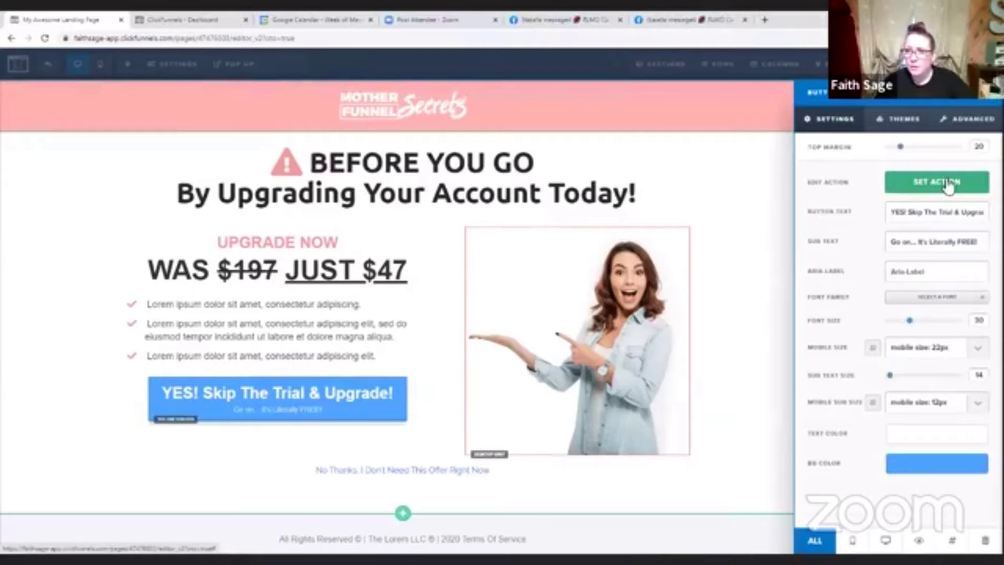
click(949, 186)
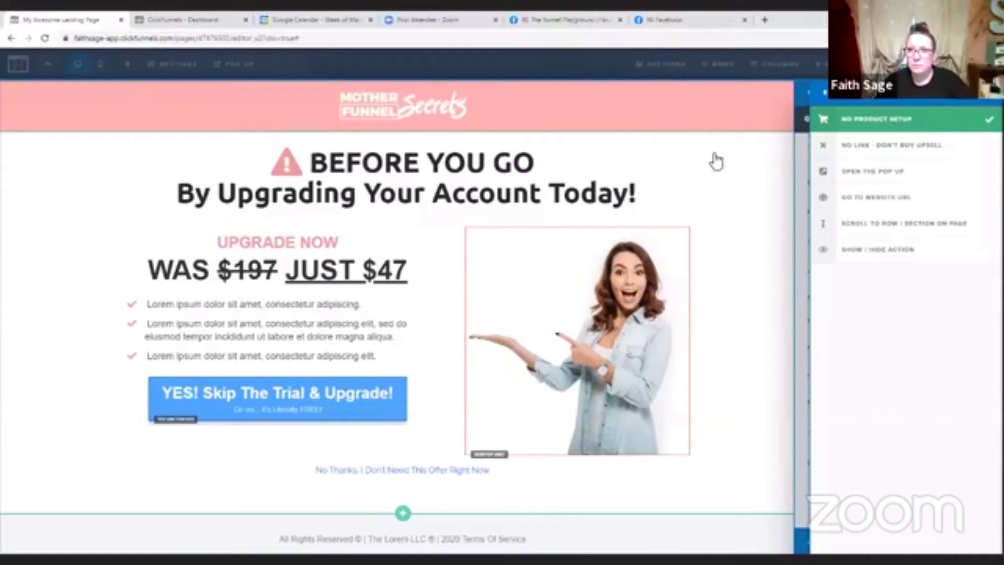
click(760, 343)
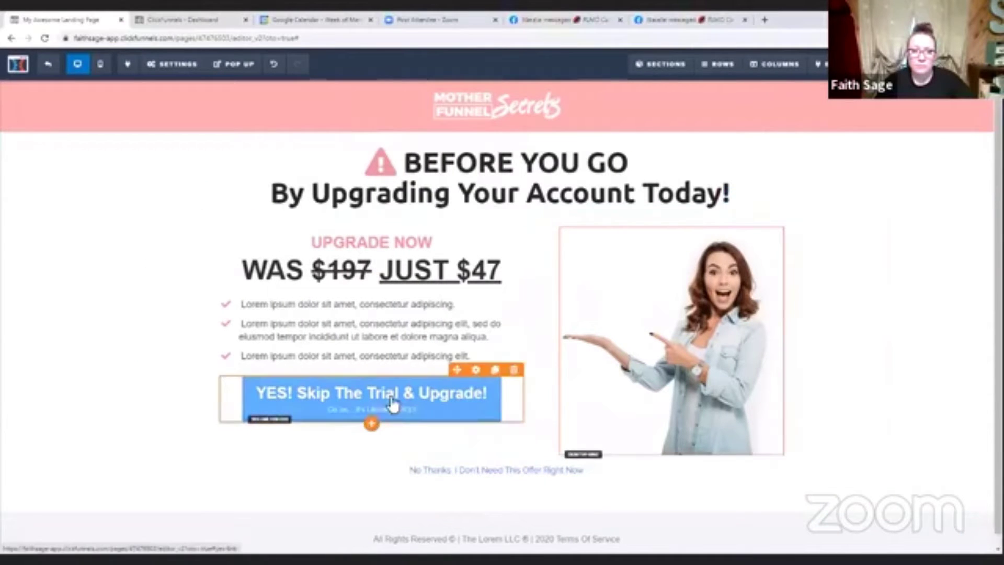
Leave the OTO 2 page editor and start adding a new product to the OTO 2 funnel step
click(394, 406)
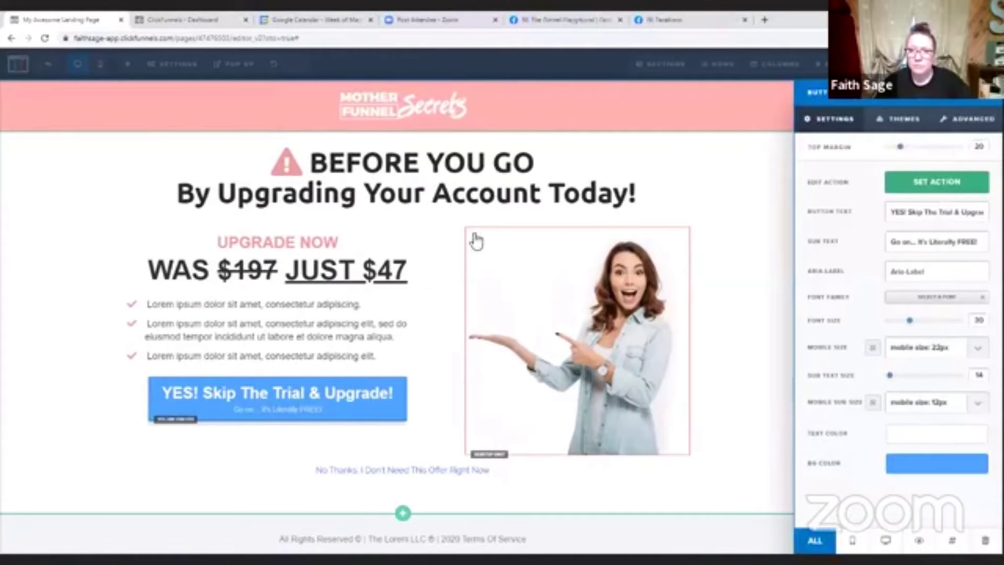
click(222, 226)
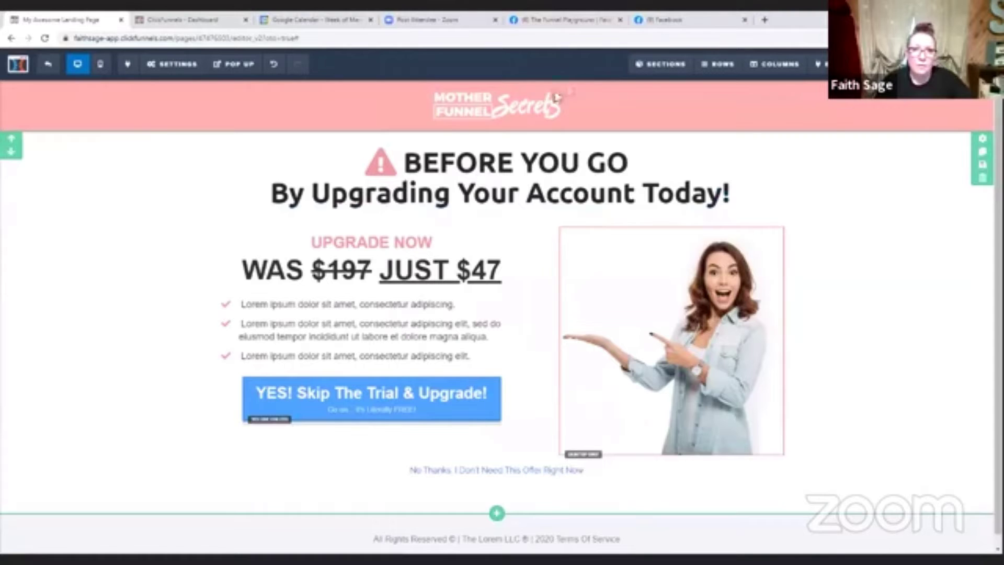
click(589, 95)
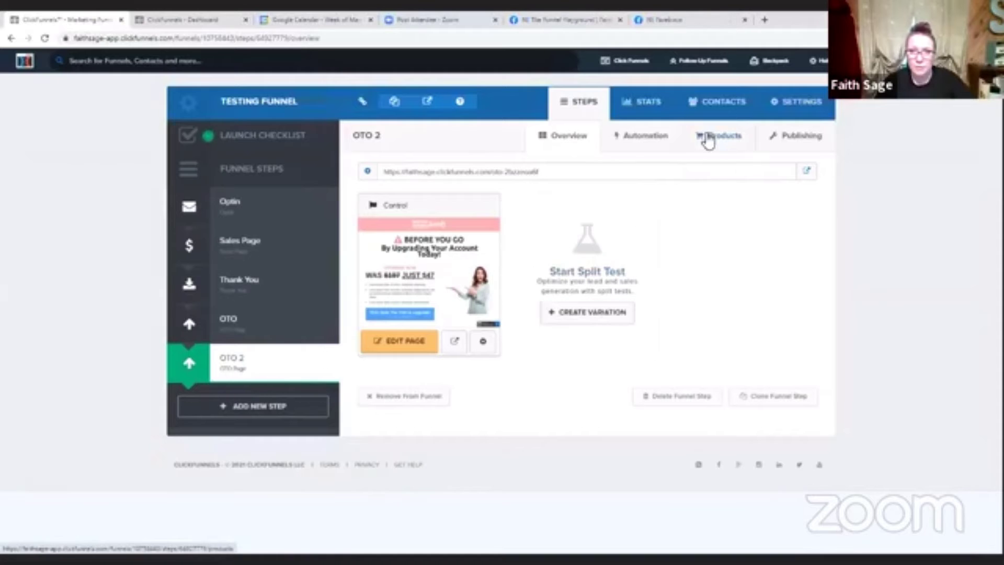
click(708, 140)
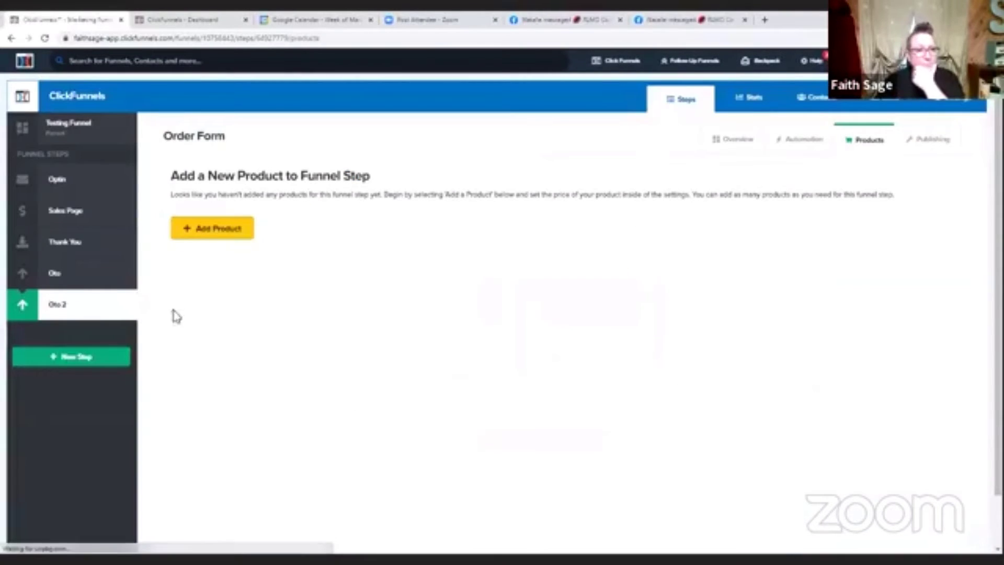
click(207, 231)
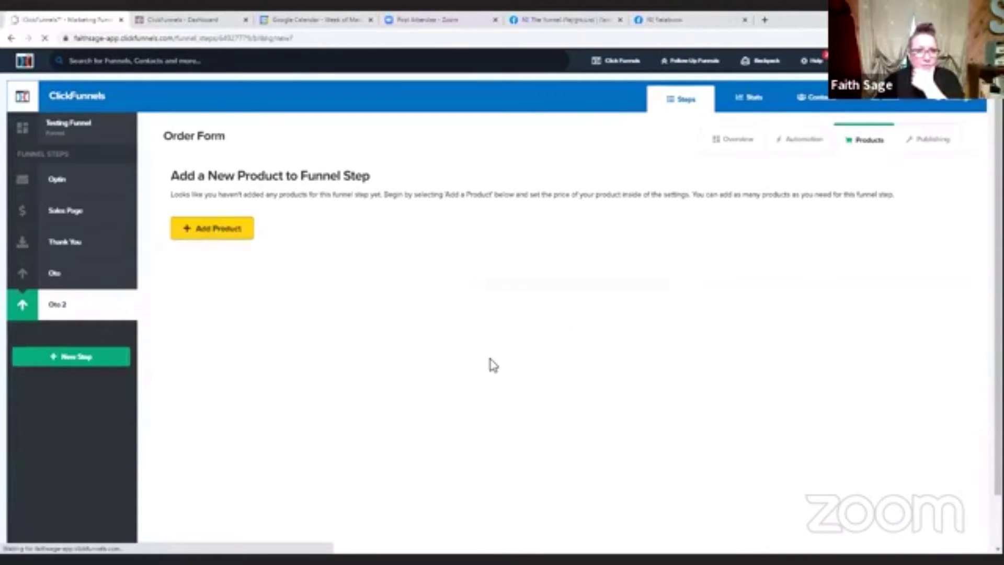
click(225, 242)
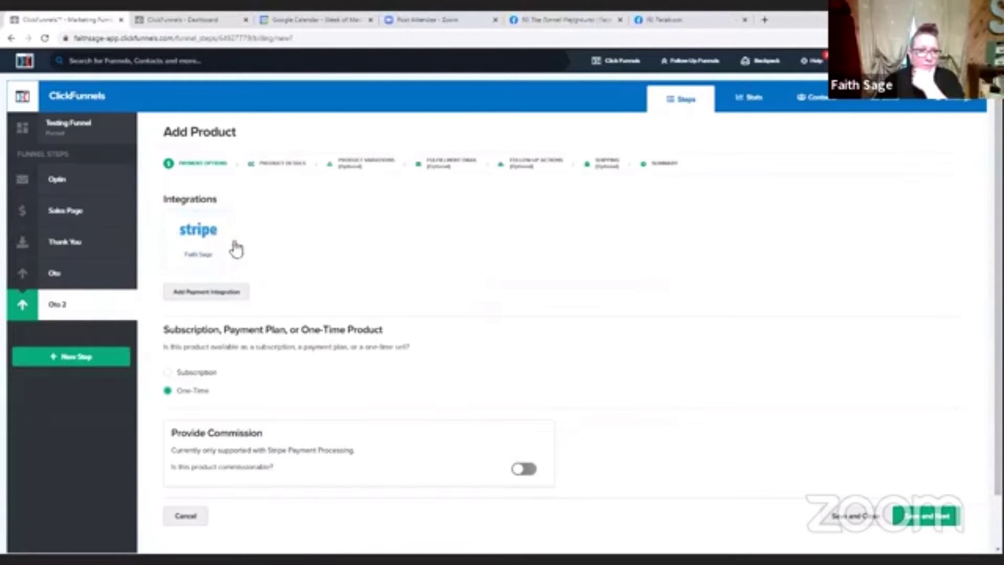
Select the Stripe integration for the One-Time product and save the payment options to continue to the product details
click(232, 245)
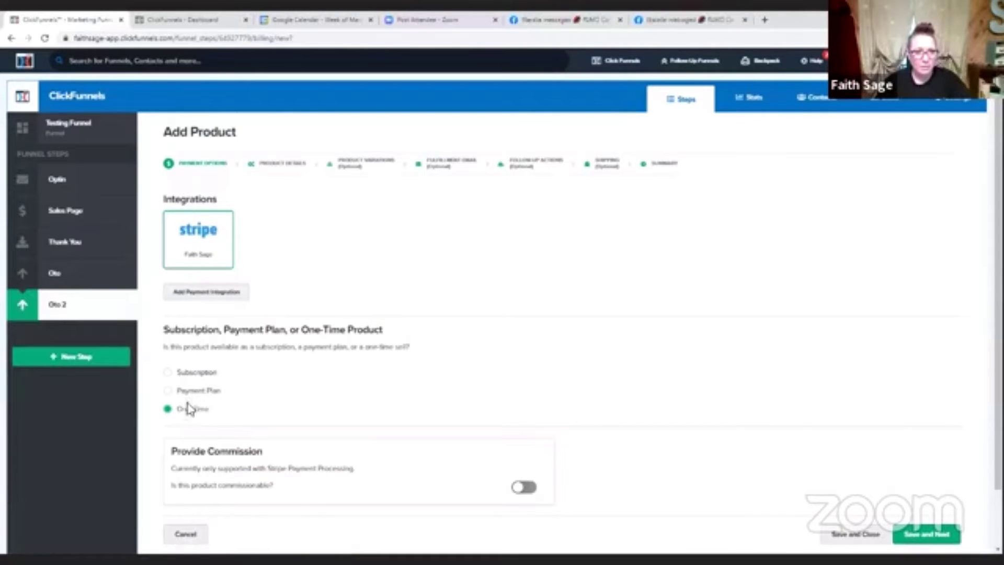
scroll(356, 278, down, 1)
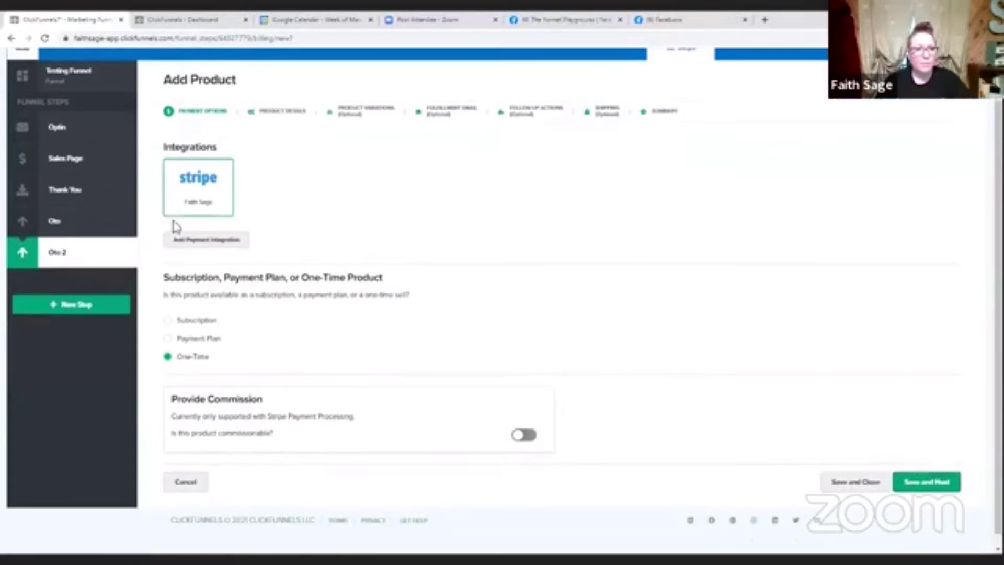
click(923, 479)
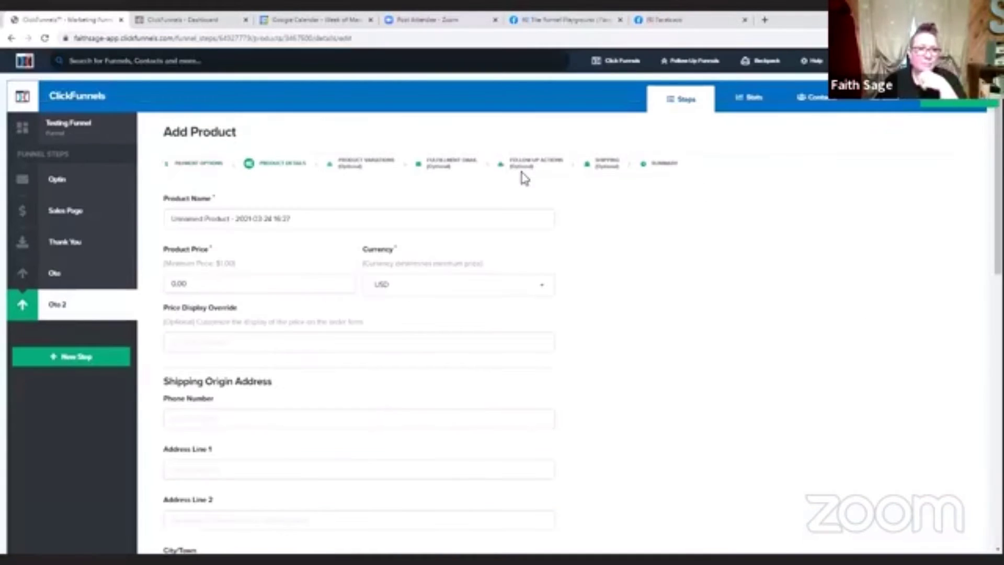
Name the new product Amazing Product #1
drag(293, 224, 177, 239)
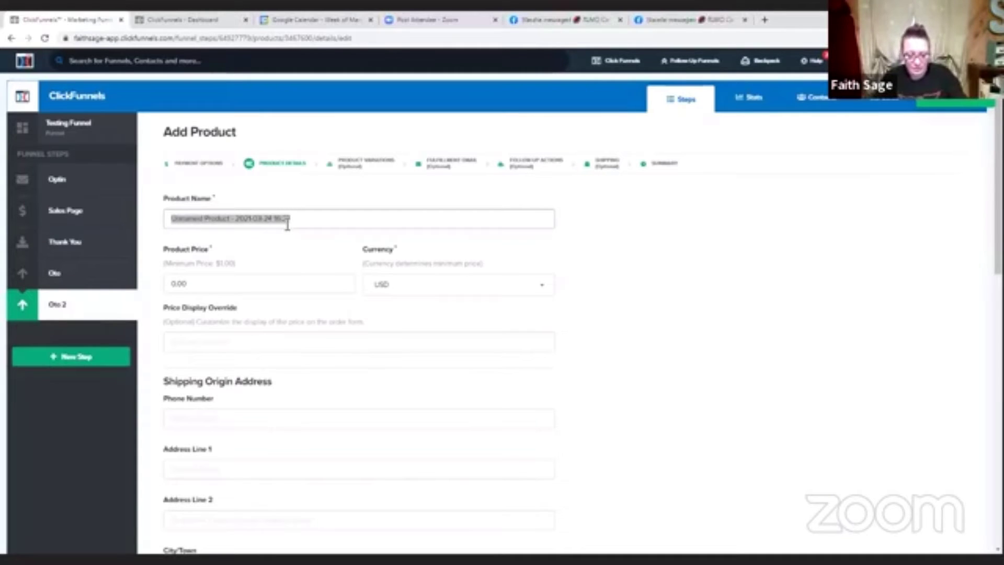
text(An)
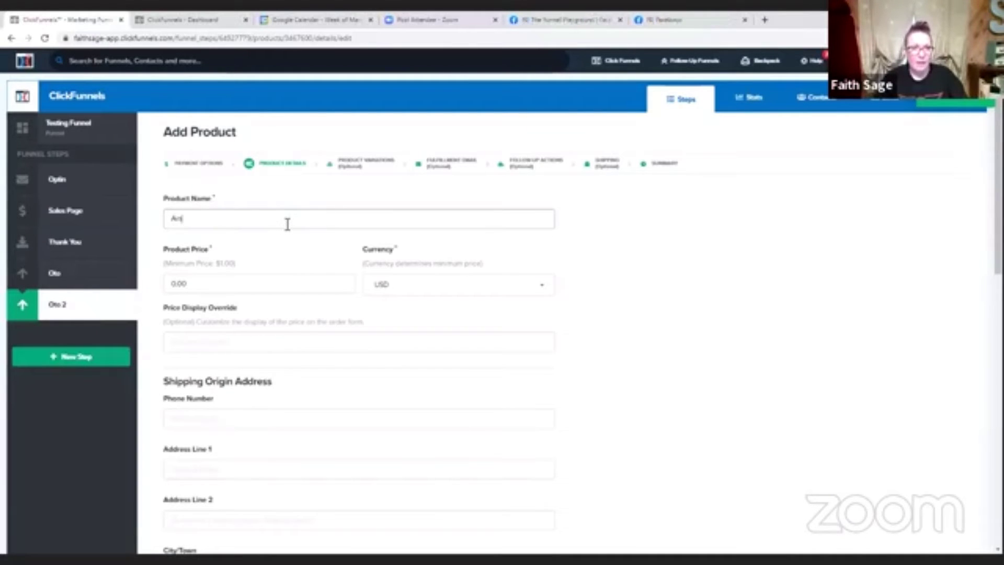
key(BackSpace)
key(BackSpace)
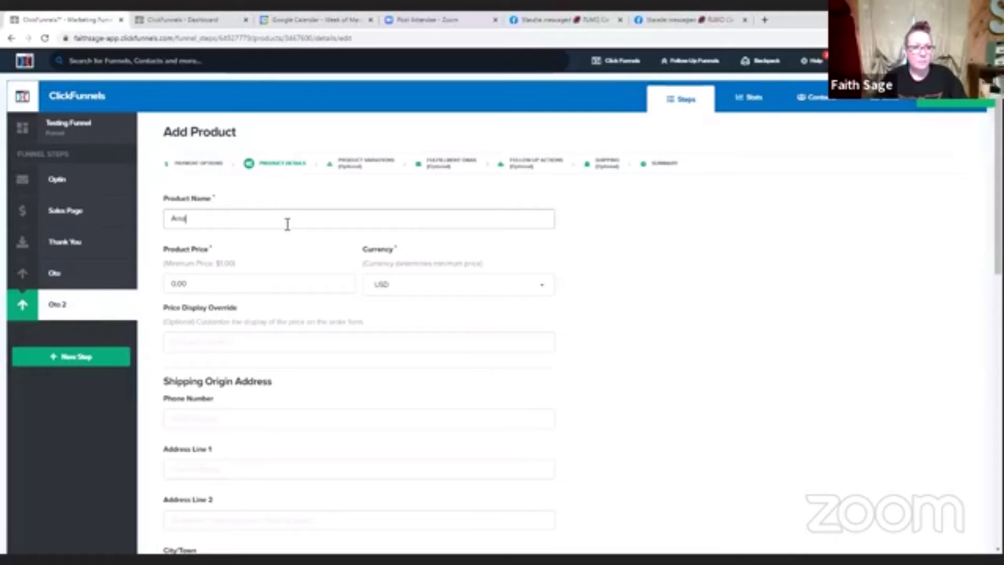
text(mazing Prod)
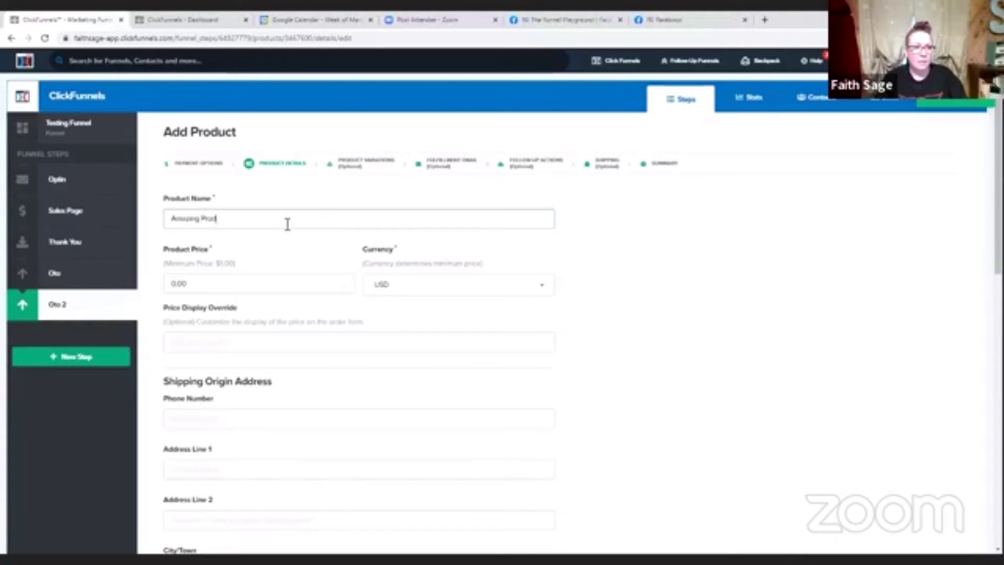
text(uct #1)
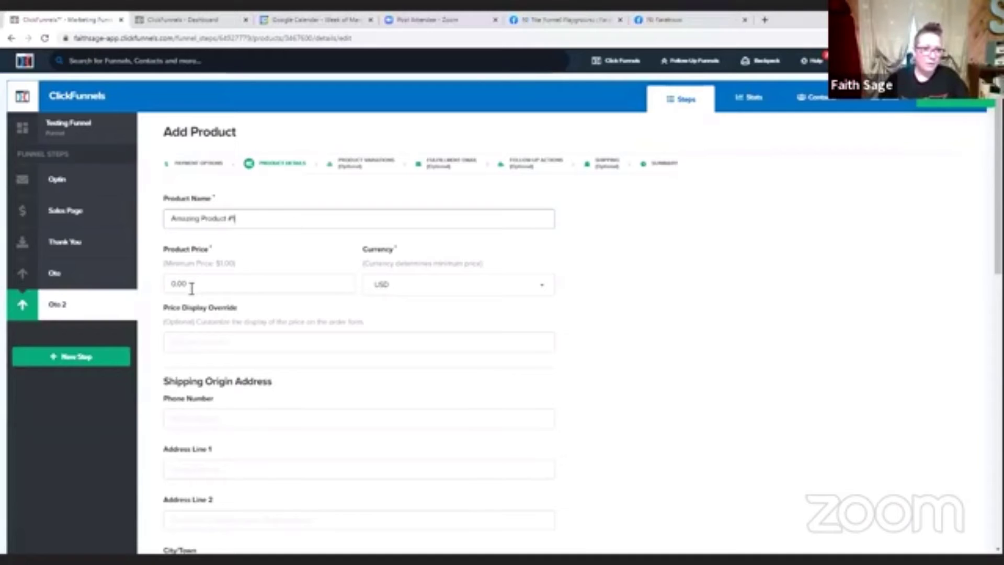
Set the price of Amazing Product #1 to 197 USD
click(192, 288)
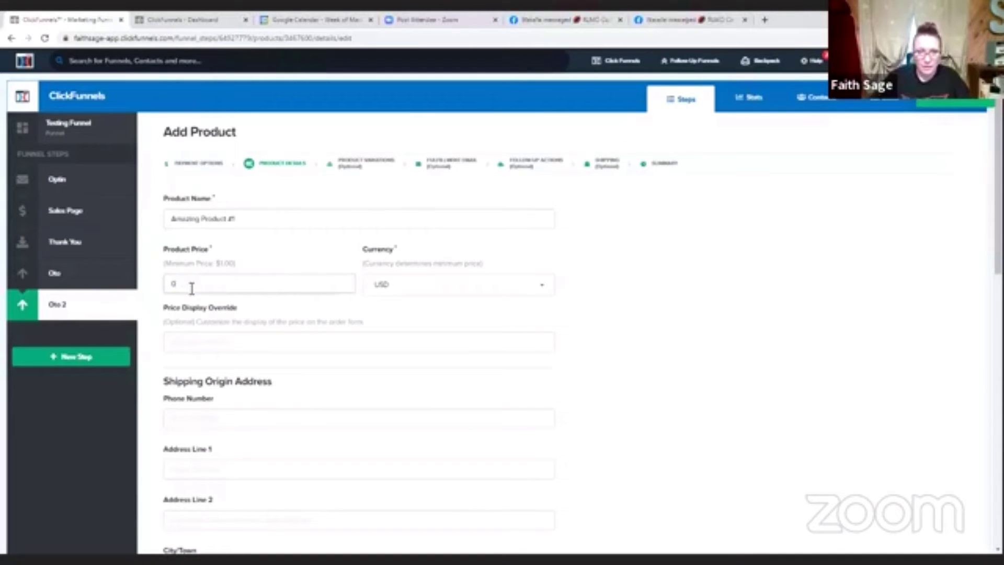
key(BackSpace)
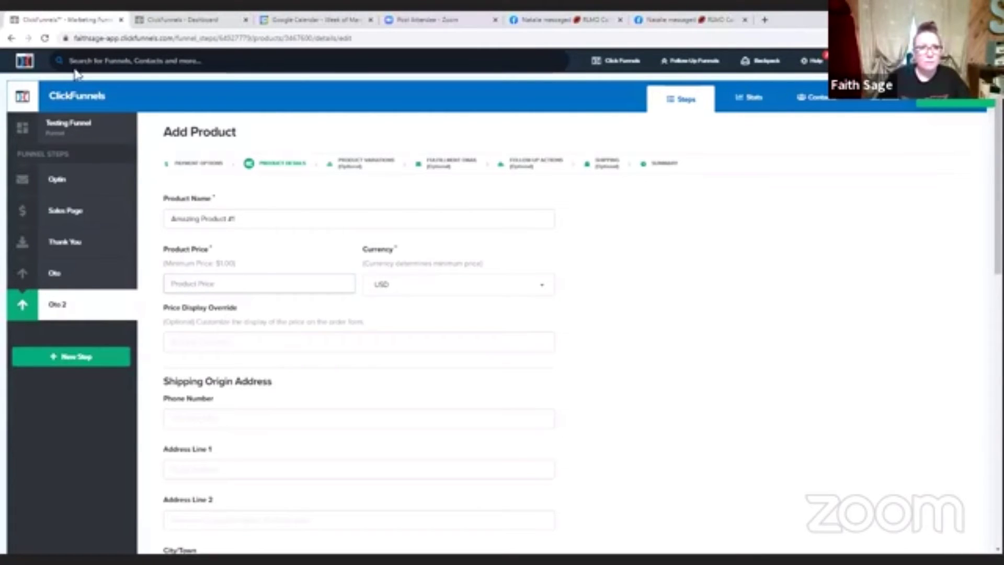
click(190, 20)
click(91, 21)
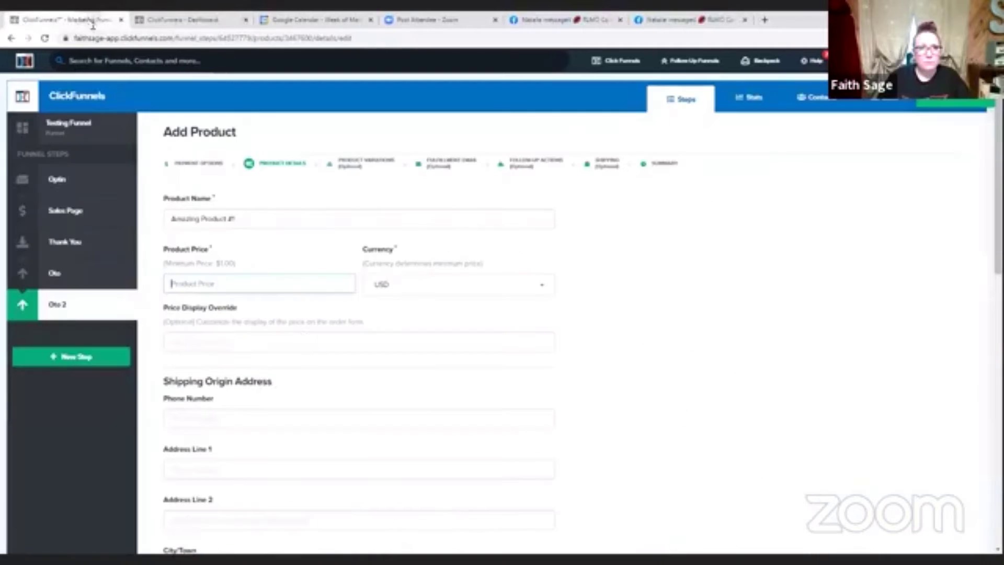
text(1)
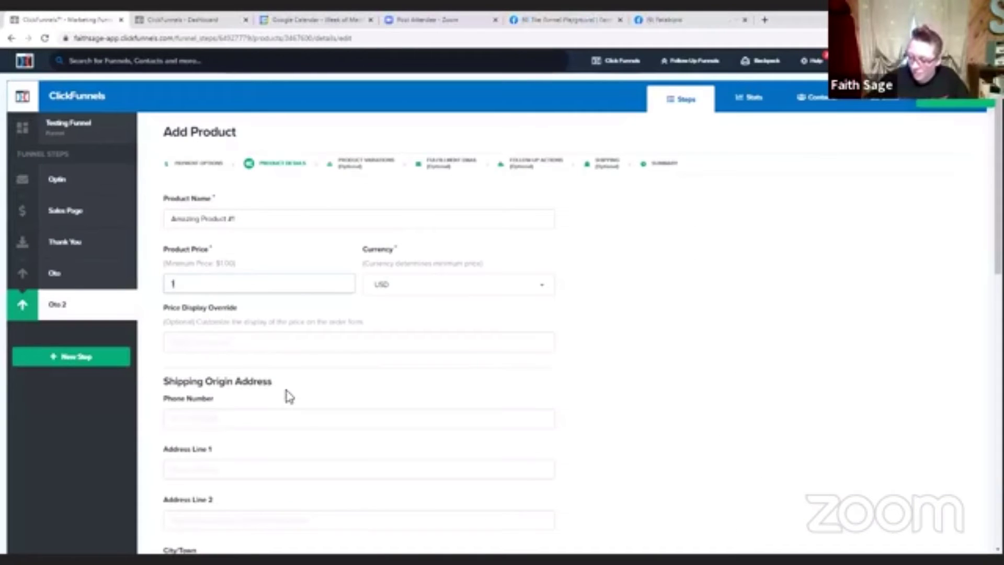
text(97)
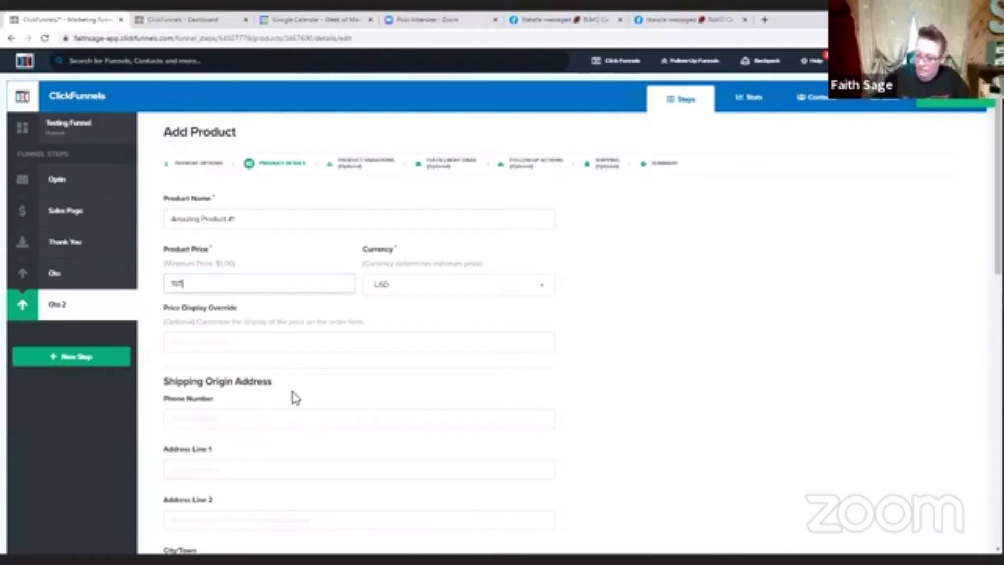
Open the Price Display Override of Amazing Product #1 for editing
click(282, 343)
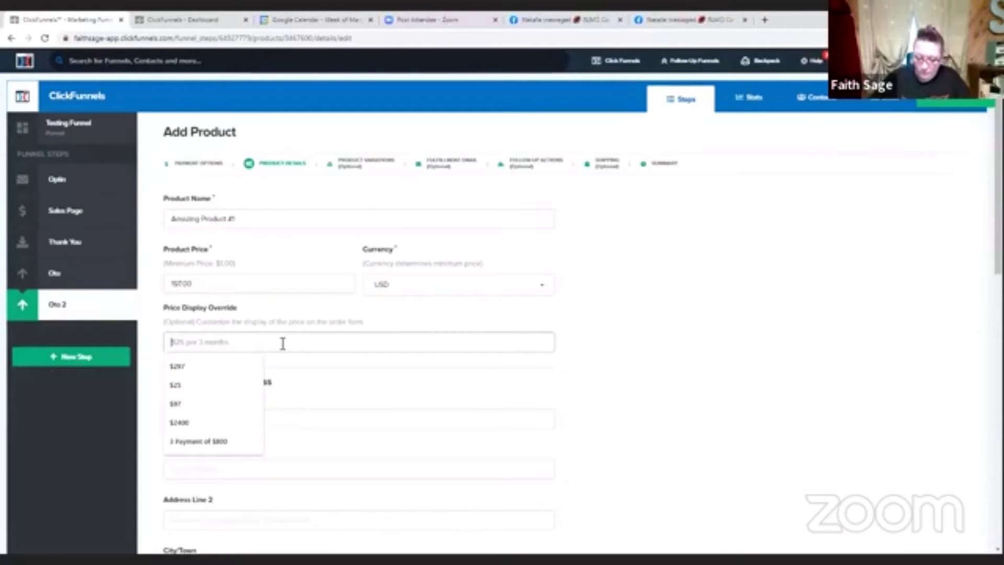
Set the product's price display override to $47
text($)
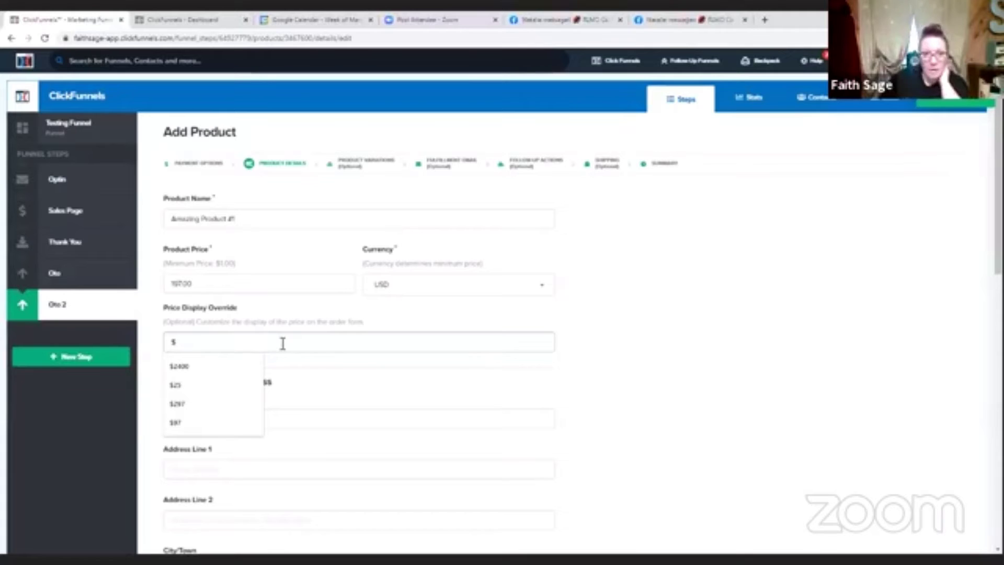
text(47)
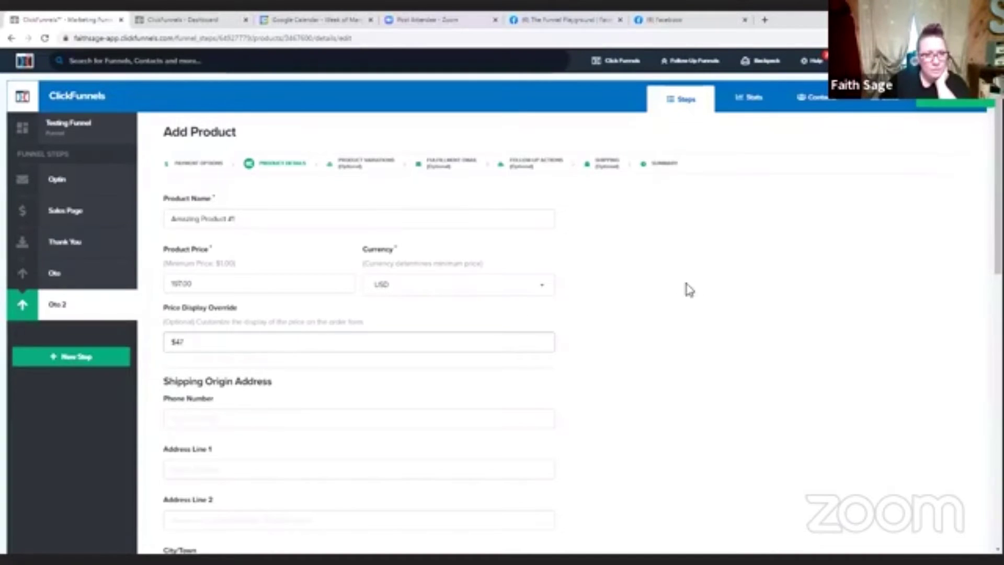
click(693, 287)
Enter "Amazing Product #1" as the product's billing description
scroll(694, 287, down, 6)
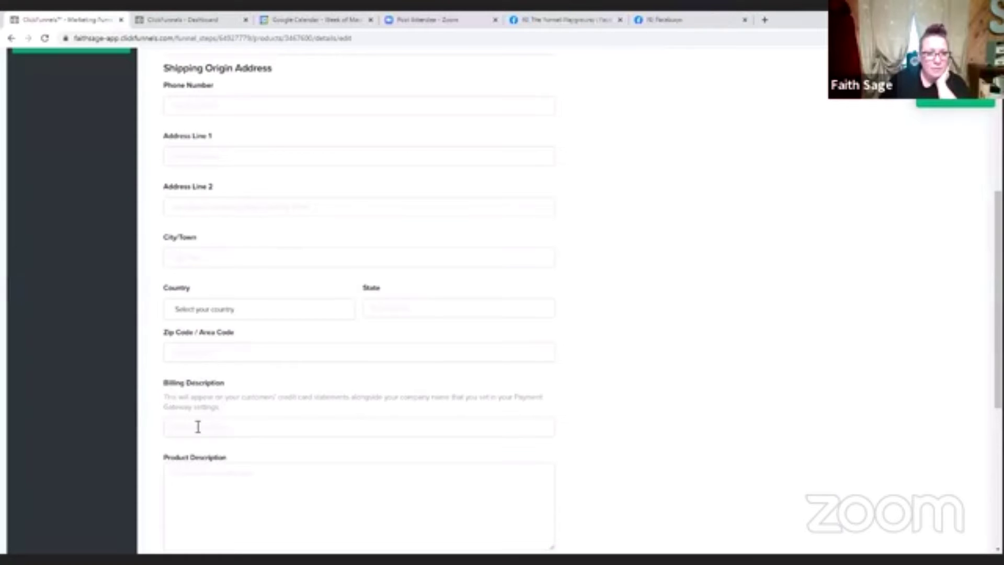
click(198, 426)
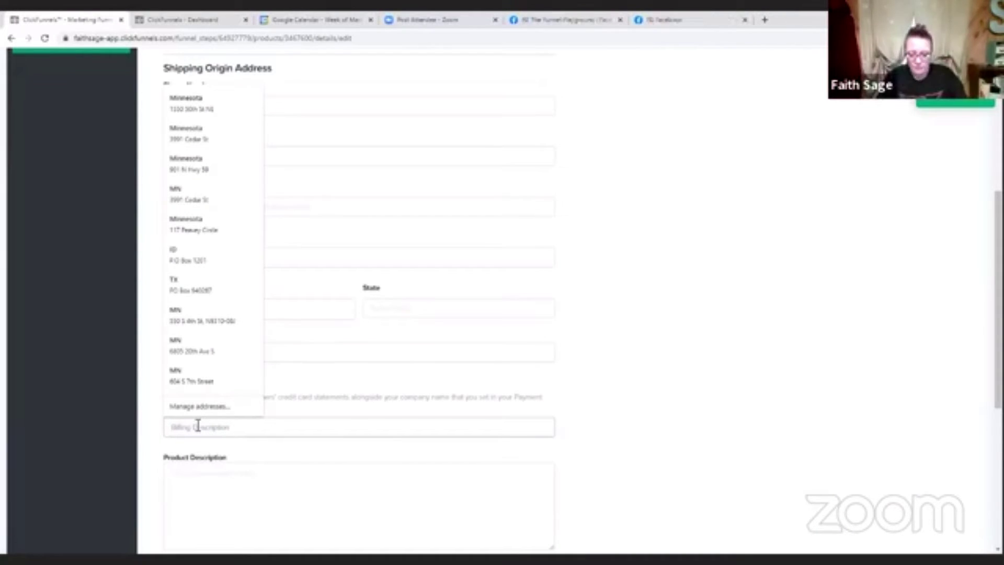
text(Ama)
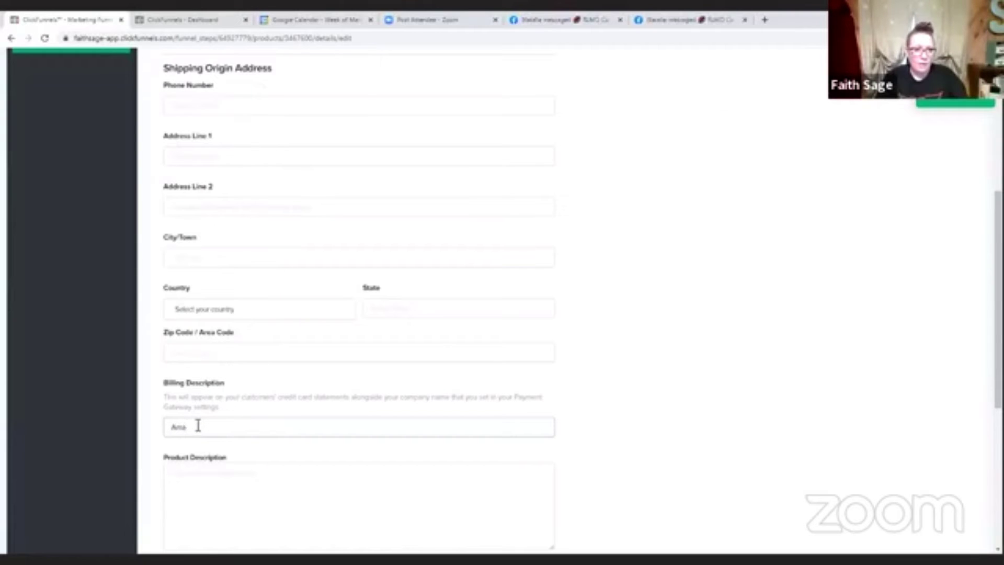
text(zing)
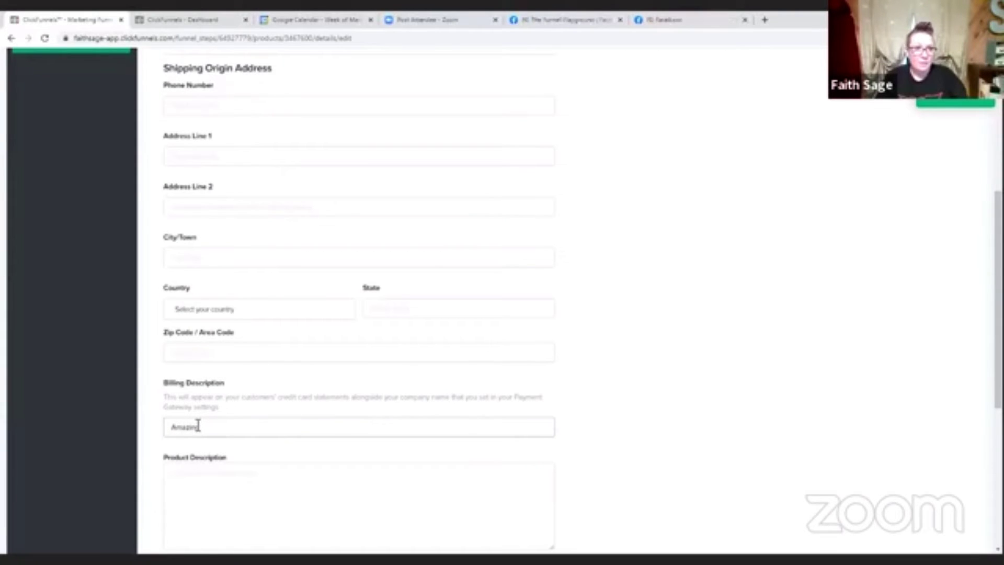
text( Prod)
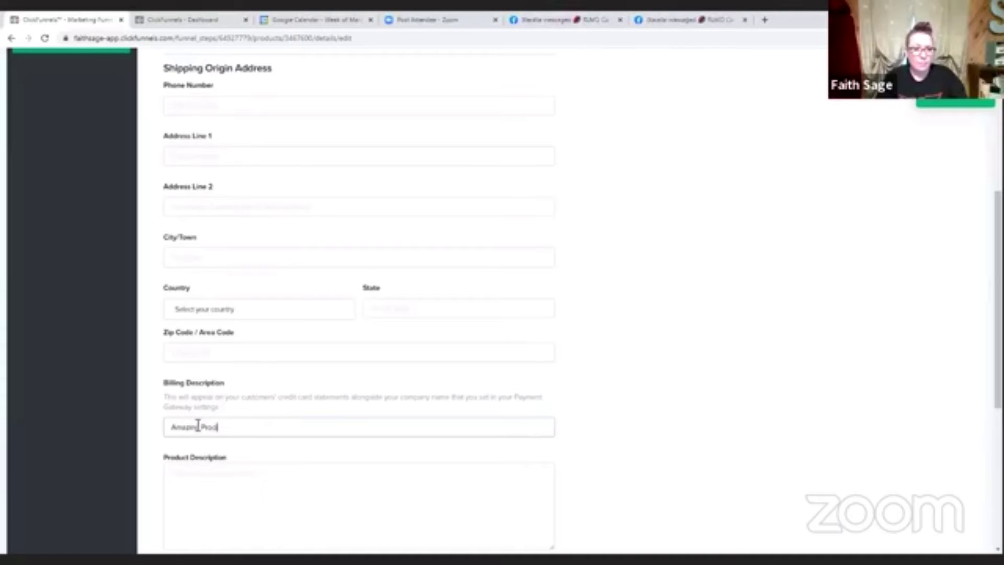
text(uct )
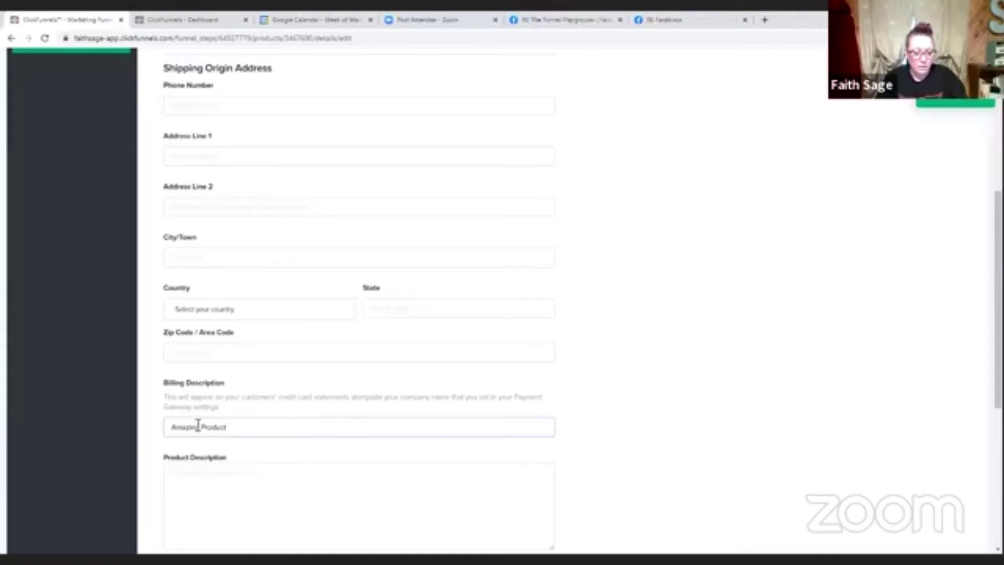
text(#1)
click(677, 387)
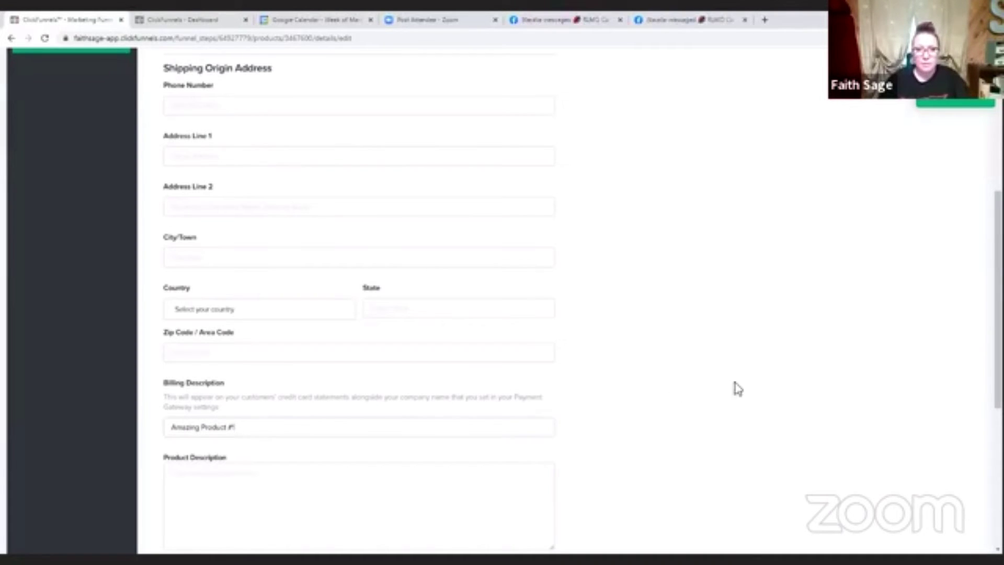
Save the product details and continue to the product variations stage
scroll(779, 383, down, 5)
scroll(788, 391, down, 1)
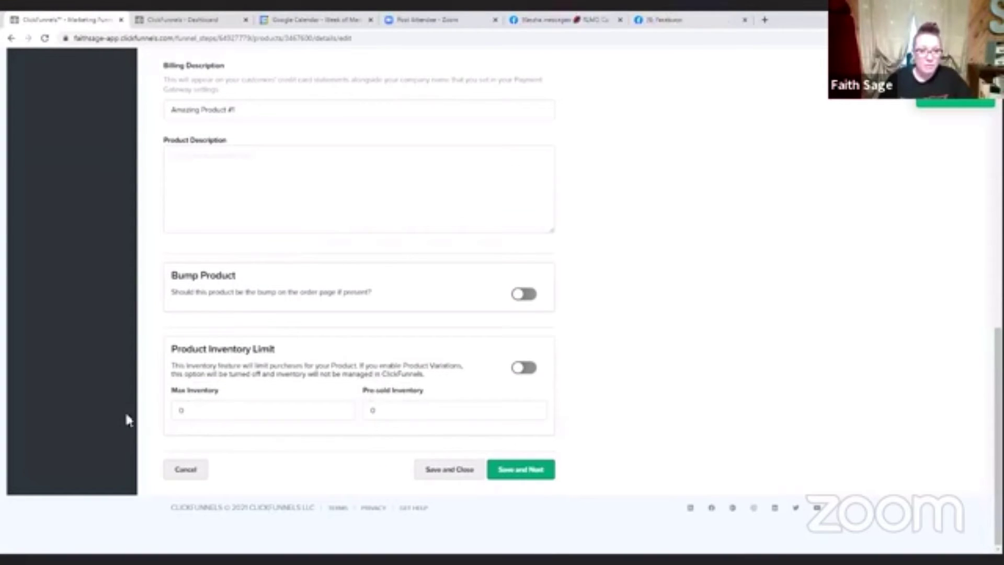
click(530, 468)
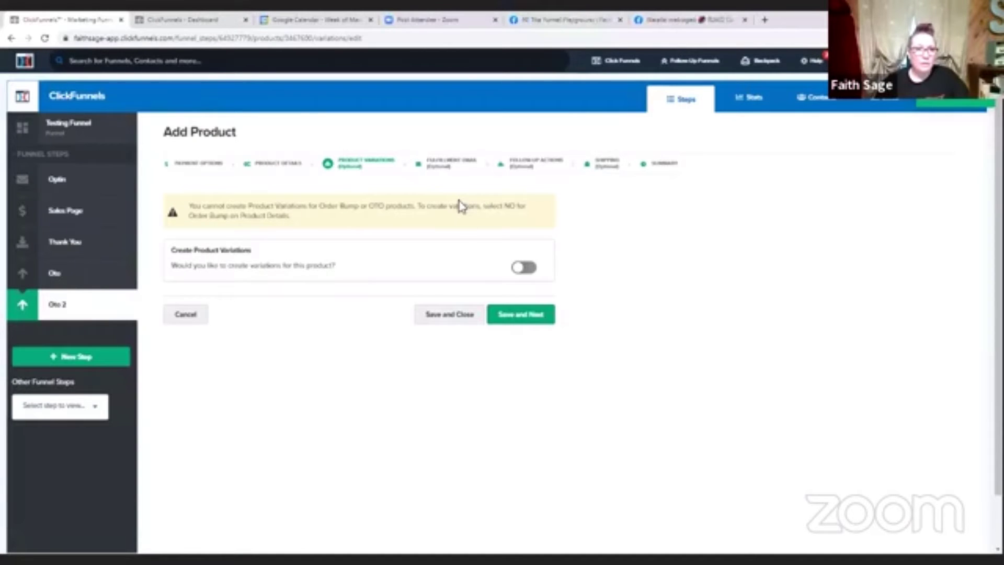
Go back to the product details and review the bump product and inventory limit settings
click(273, 167)
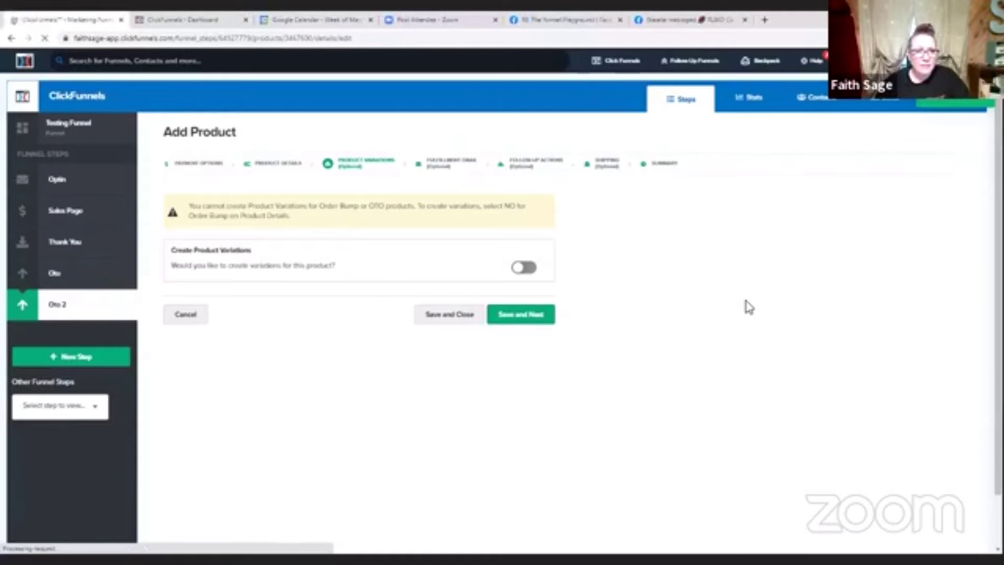
scroll(747, 307, down, 12)
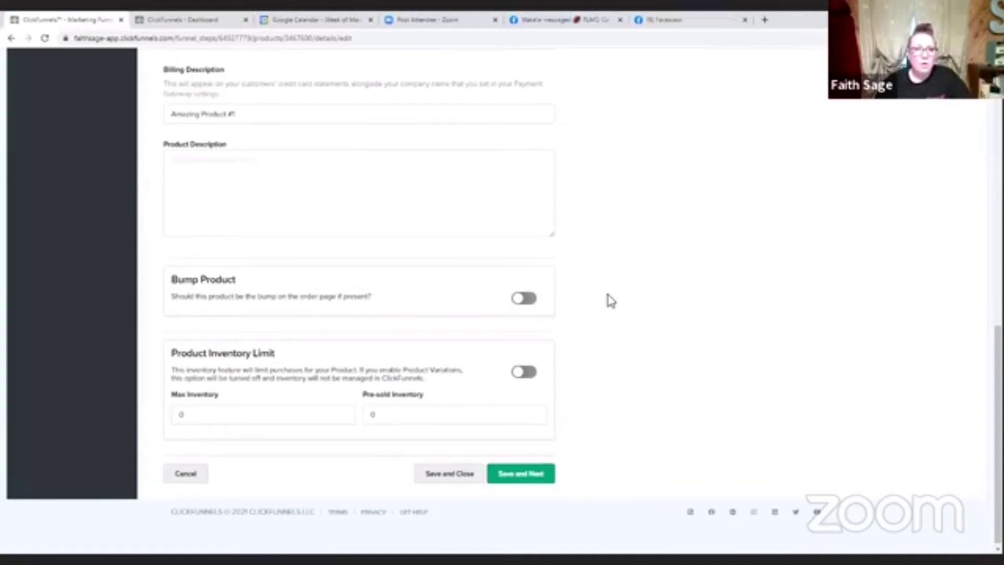
Try to open the funnels list from the ClickFunnels dashboard in the other browser tab
click(159, 20)
mouse_move(615, 60)
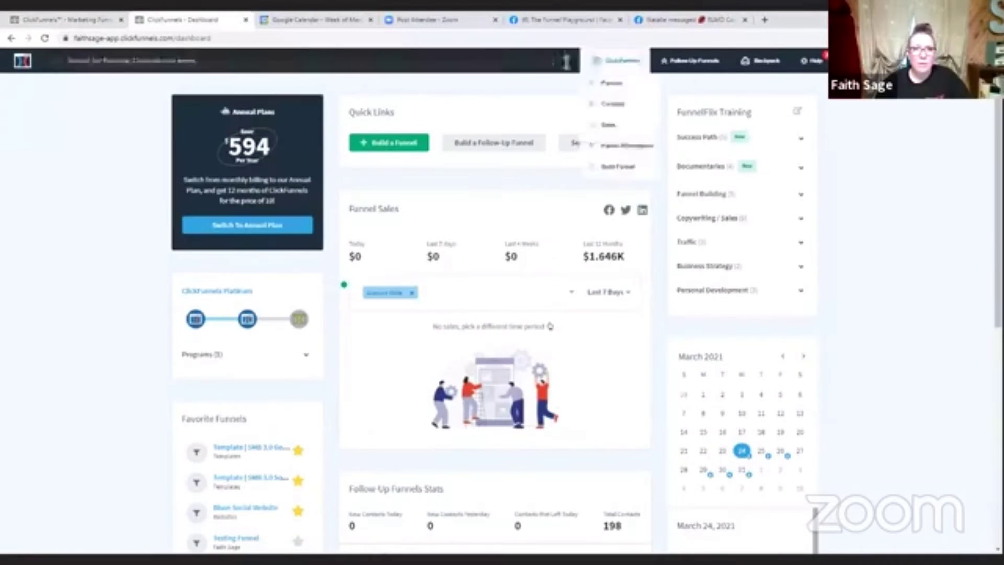
click(587, 94)
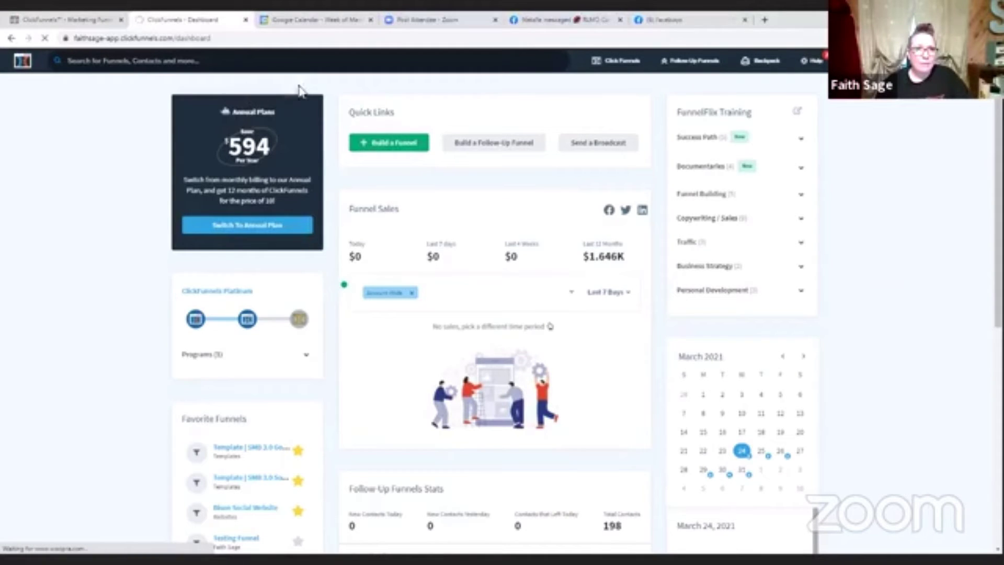
Close the two Facebook browser tabs and the Zoom post-attendee tab
click(746, 20)
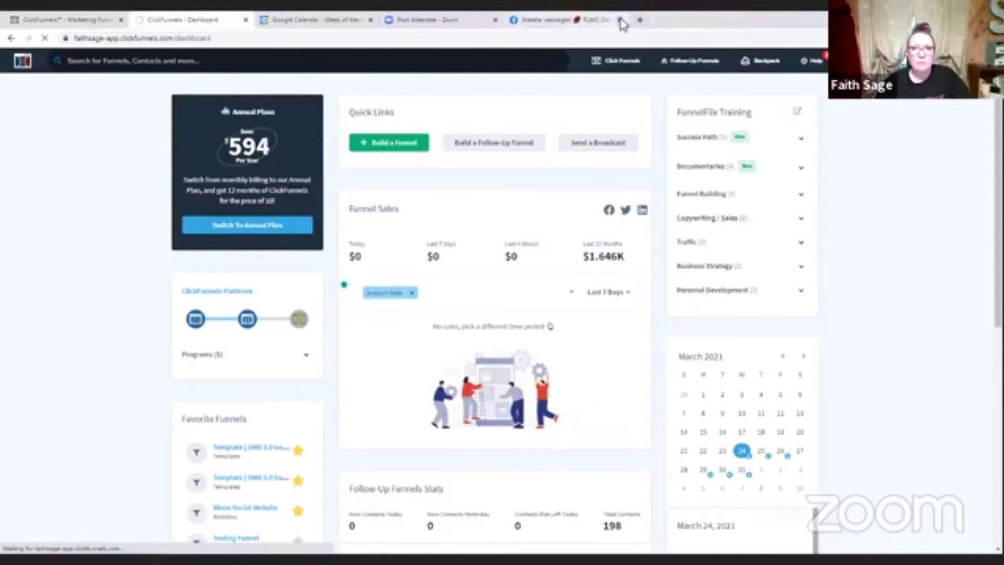
click(620, 20)
click(495, 20)
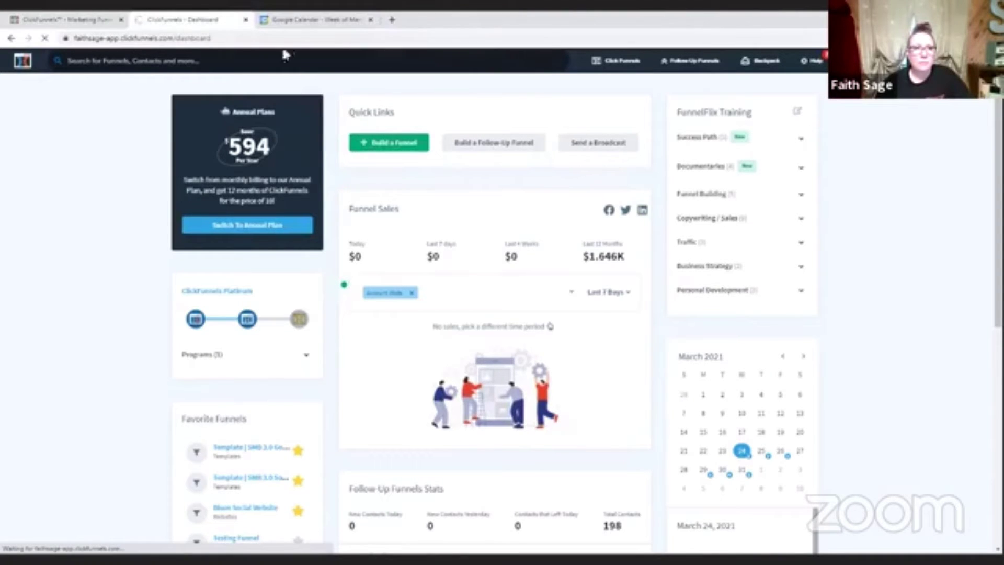
Return to the product details page and close the ClickFunnels dashboard browser tab
click(61, 21)
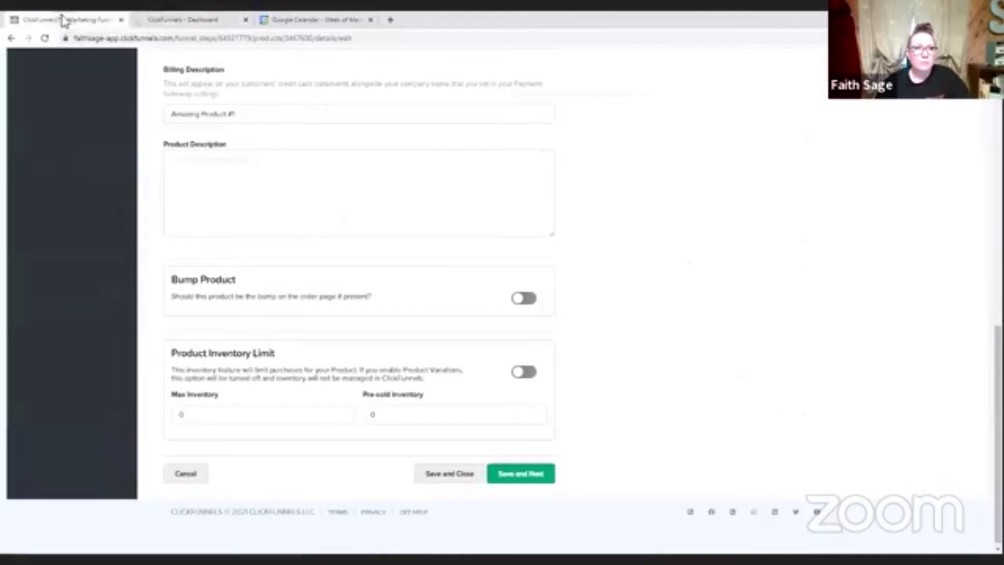
click(180, 21)
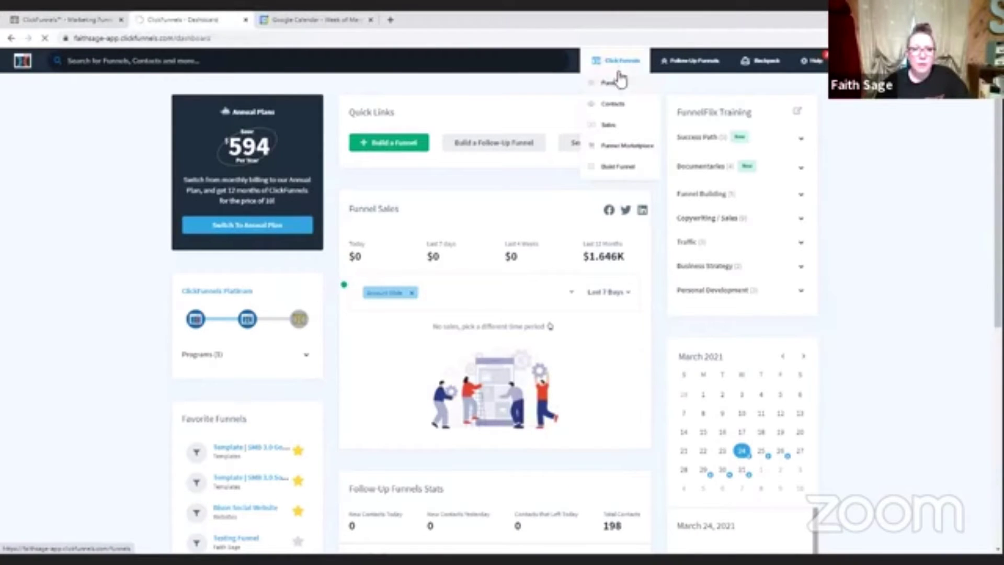
click(66, 21)
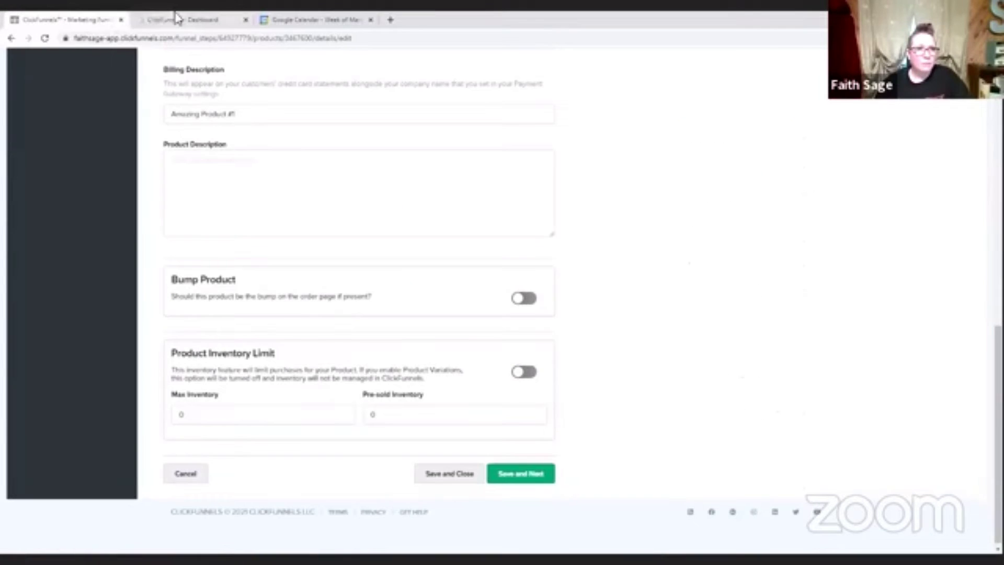
click(245, 19)
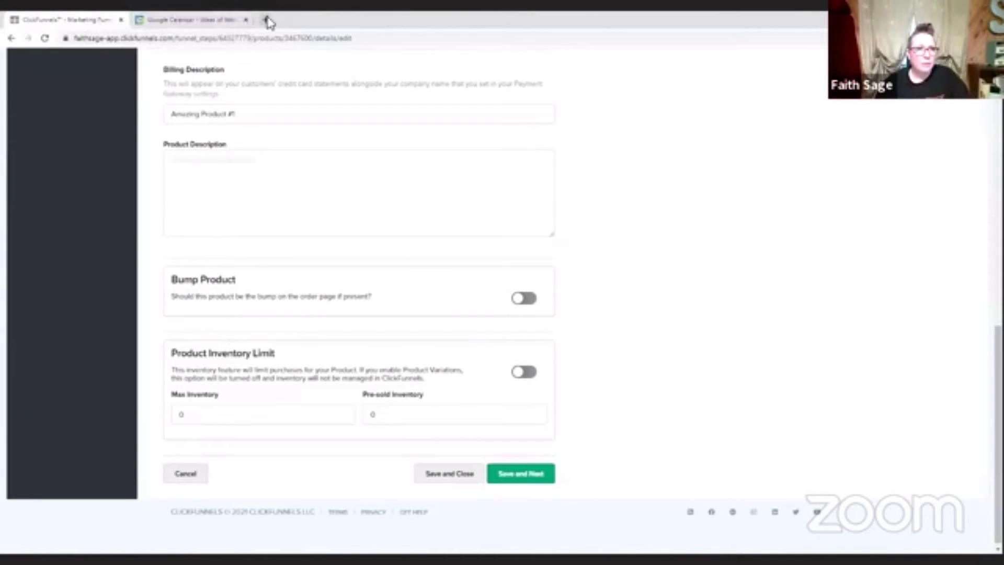
click(266, 20)
click(79, 54)
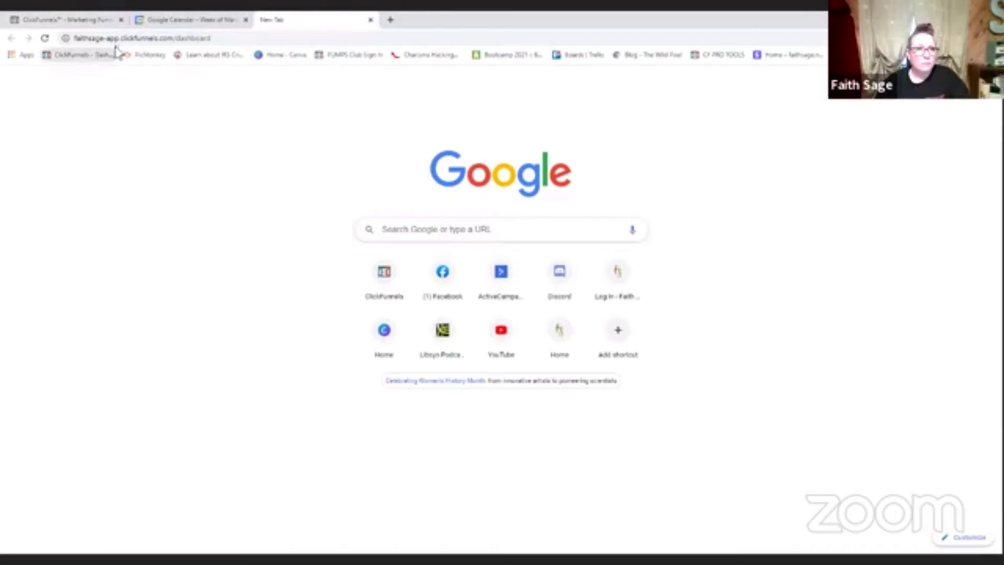
click(372, 20)
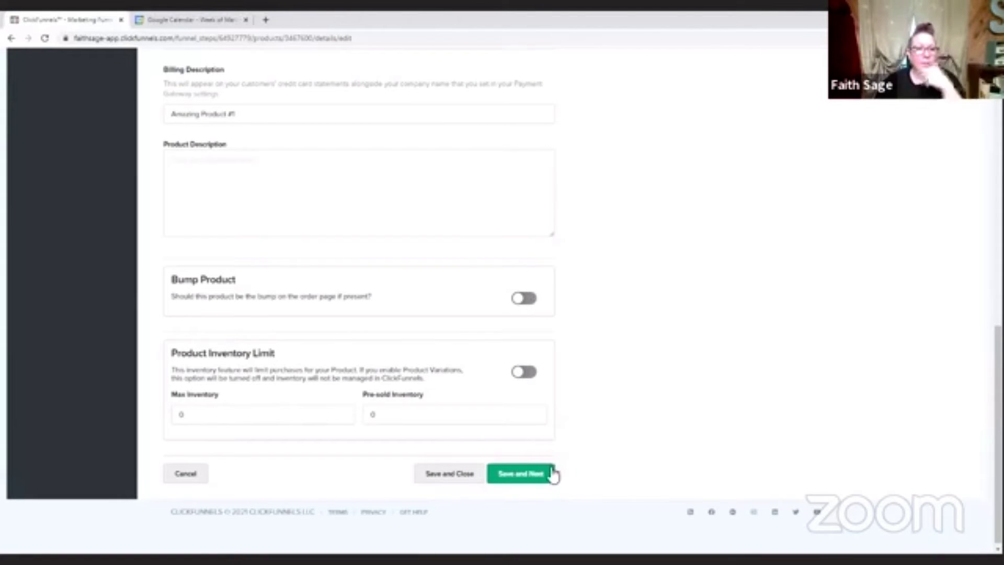
Save the product details, continue to the product variations stage and reload that page
click(522, 478)
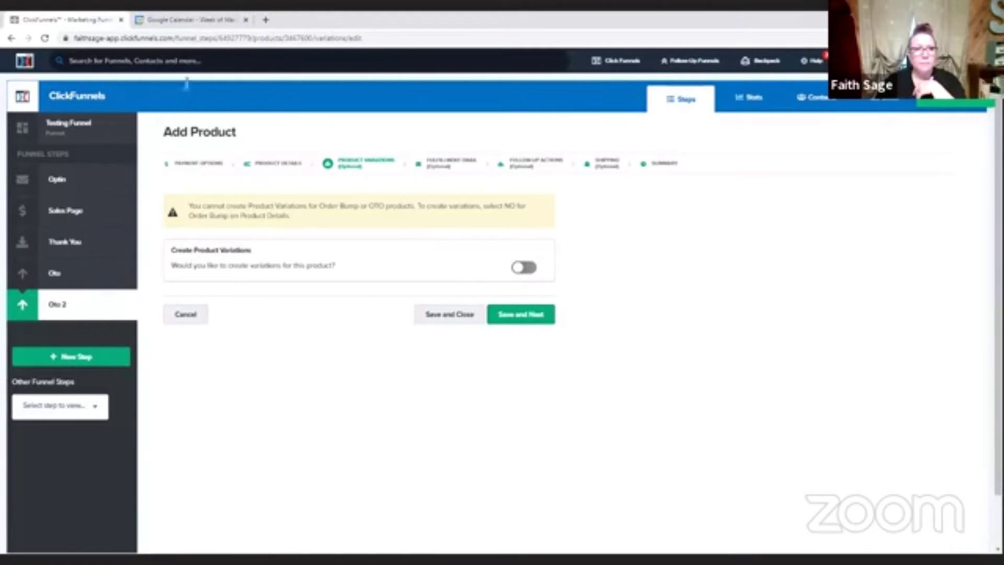
click(45, 38)
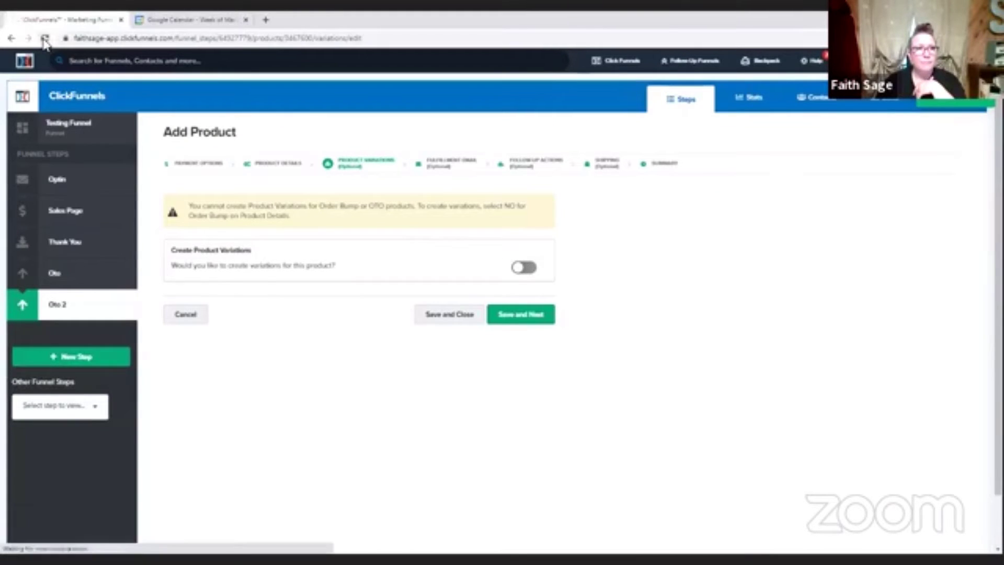
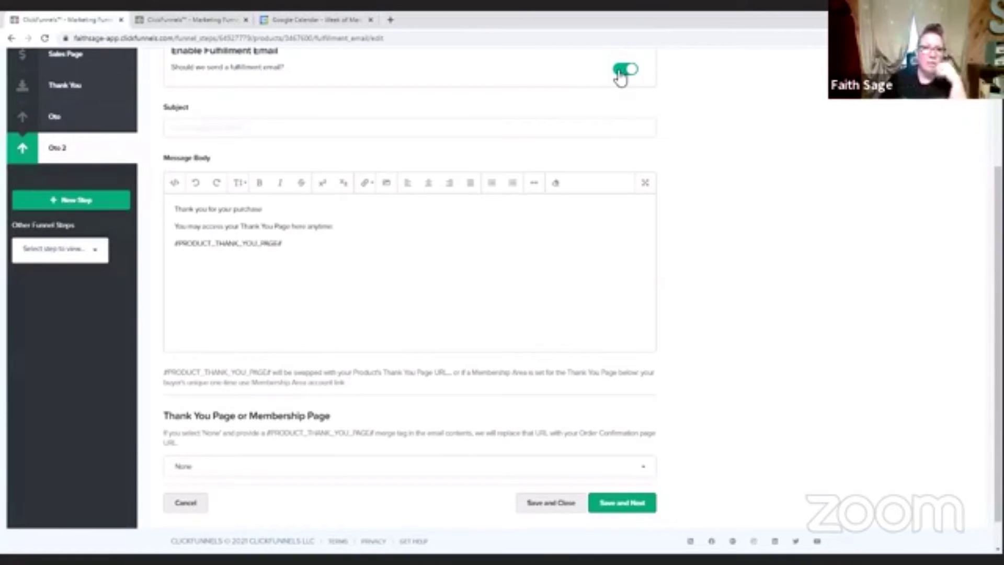
Disable the product's fulfillment email, save, and continue to the follow-up actions
click(622, 74)
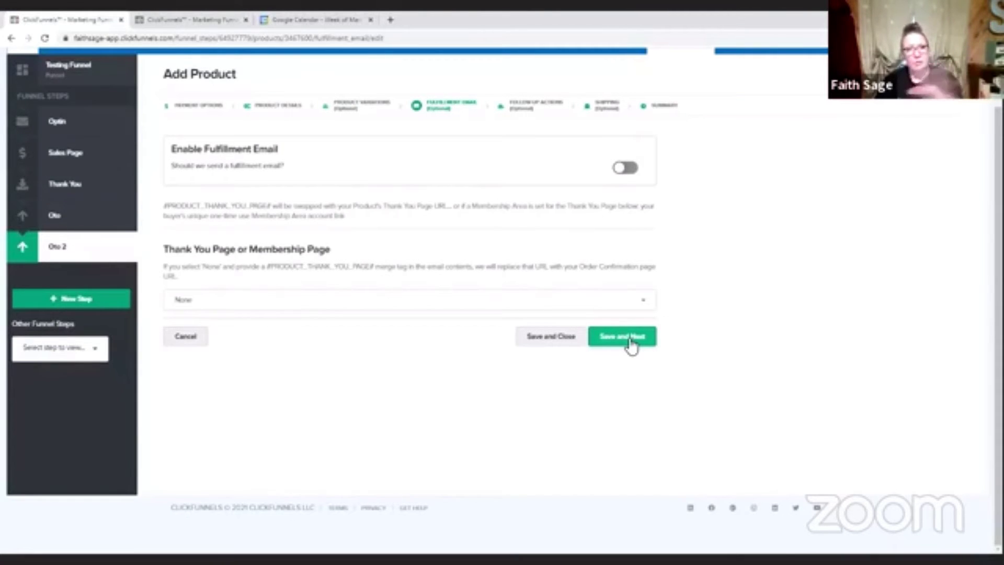
click(631, 343)
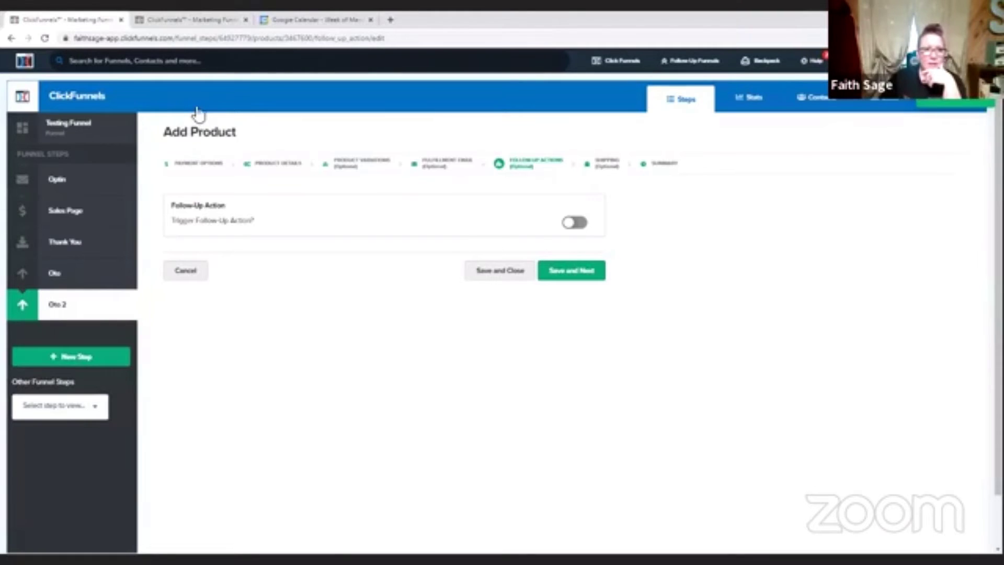
Open the Optin page in the editor, review its auto responder integration settings, and return to the funnel steps
click(84, 184)
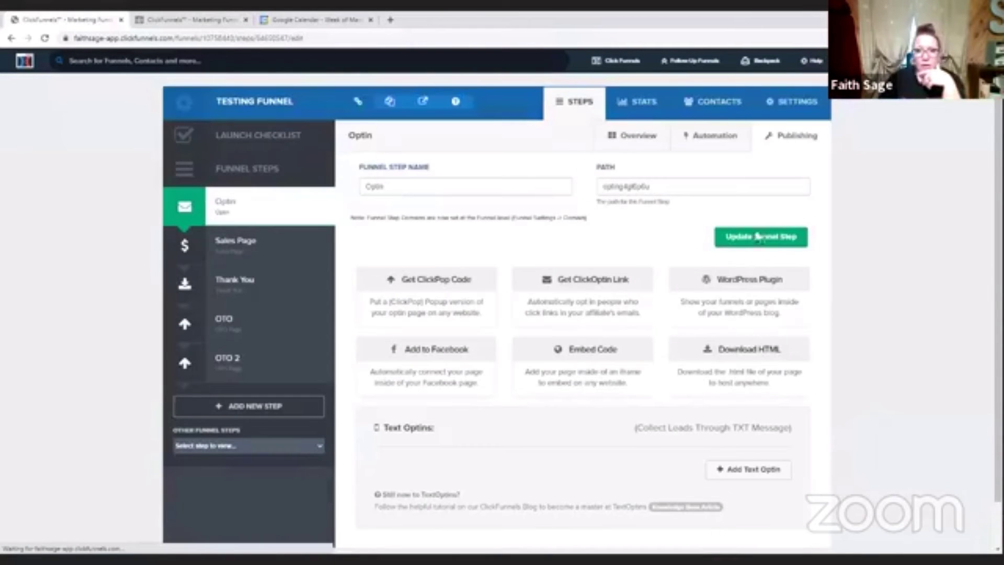
click(759, 236)
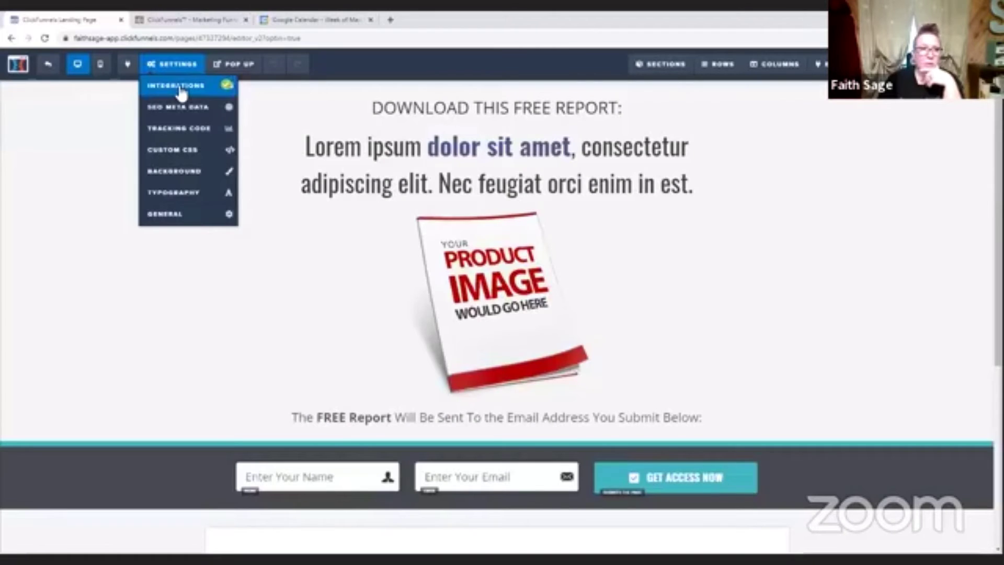
click(179, 87)
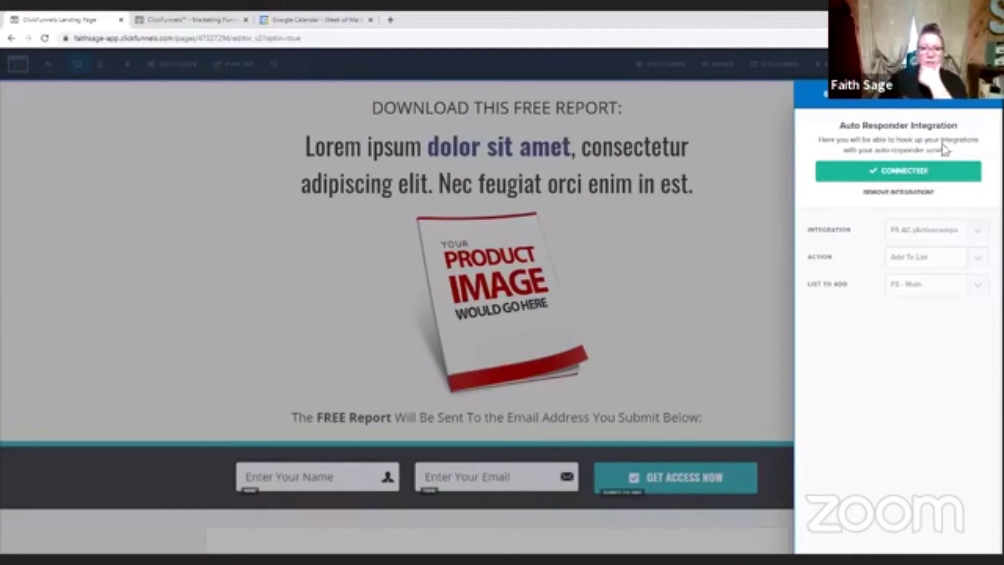
click(635, 302)
click(49, 67)
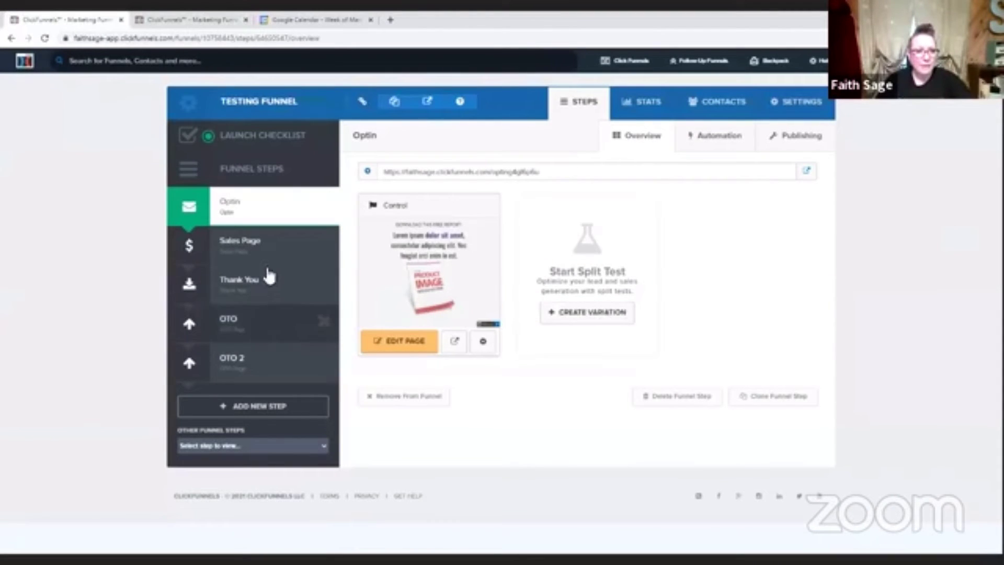
Open Amazing Product #1 in the OTO 2 step's products for editing
click(256, 350)
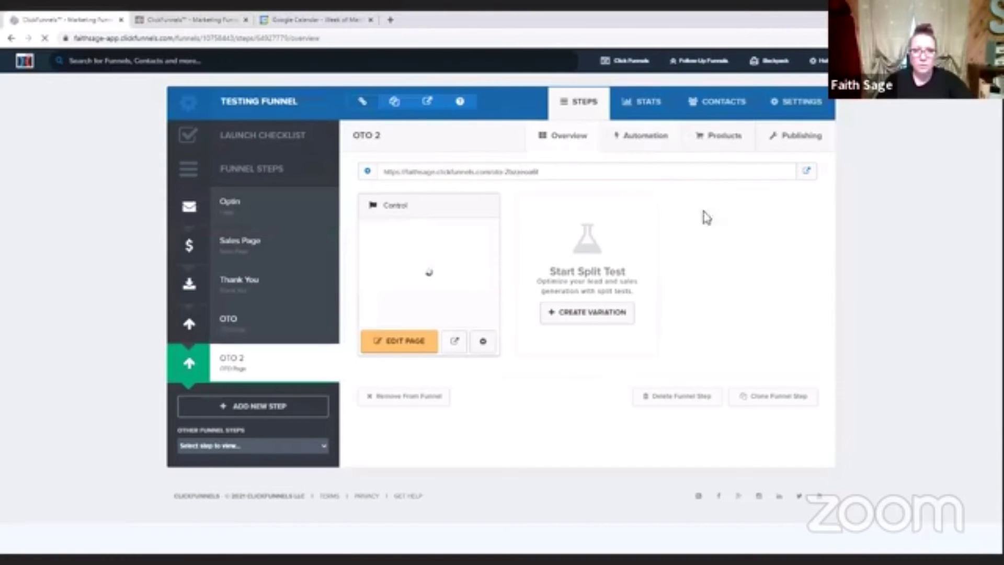
click(732, 156)
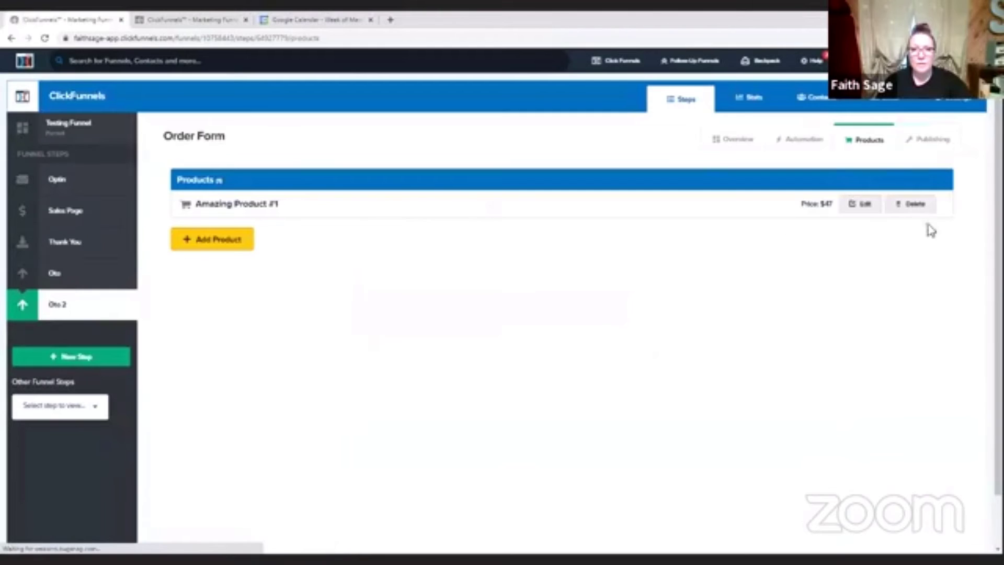
click(859, 206)
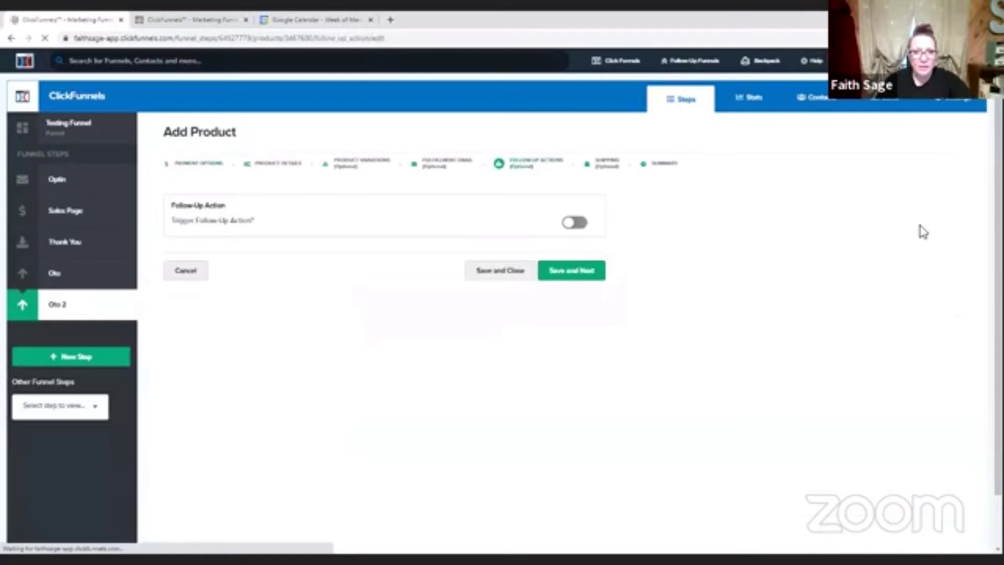
Enable the product's follow-up action through the FS AC integration, using the Add To List with Tag action
click(578, 222)
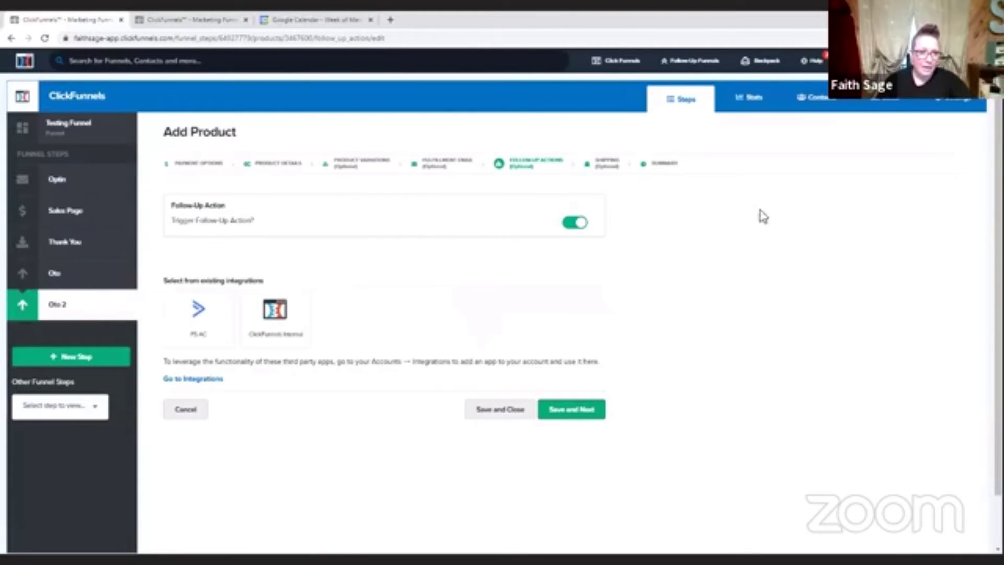
click(196, 340)
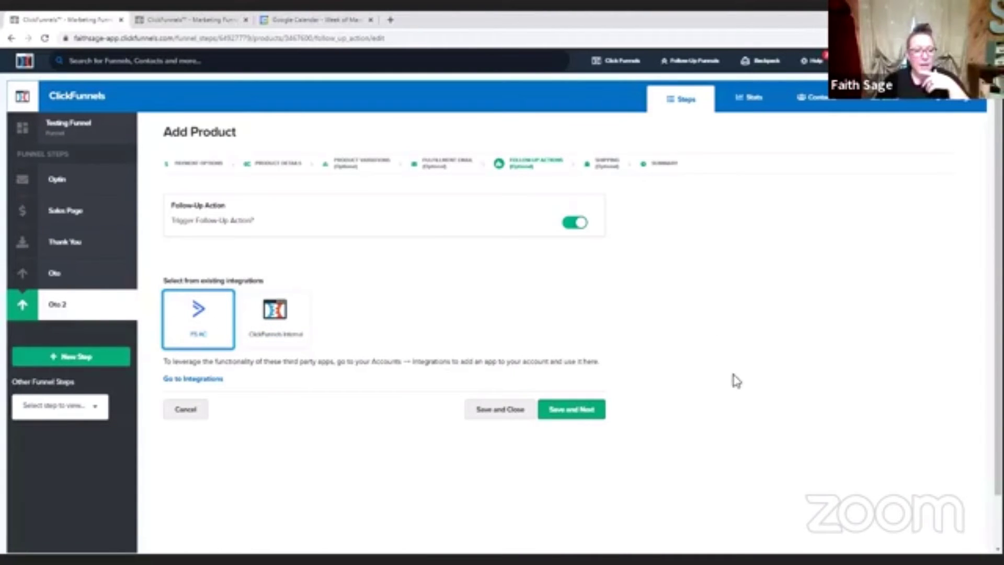
scroll(756, 373, down, 3)
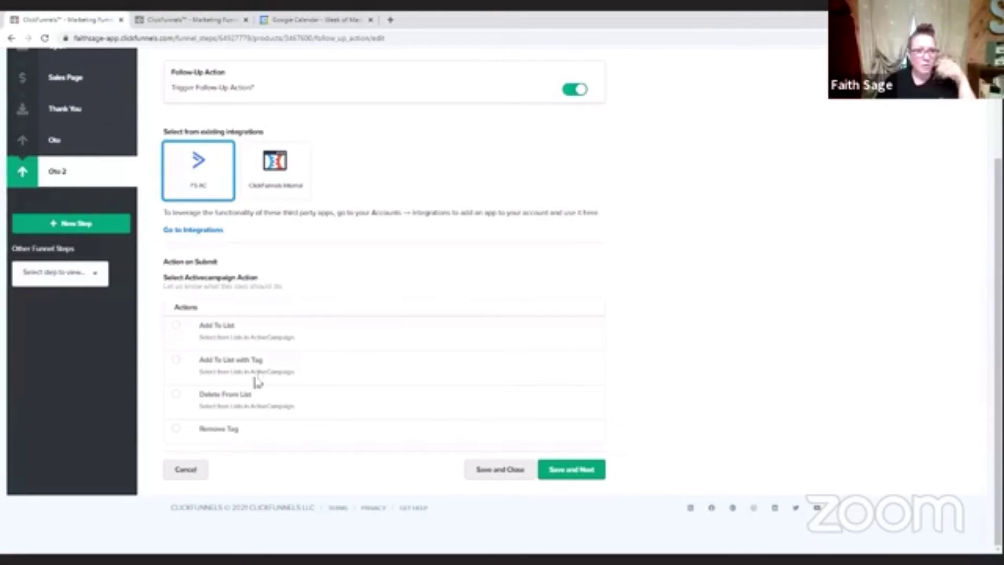
click(177, 361)
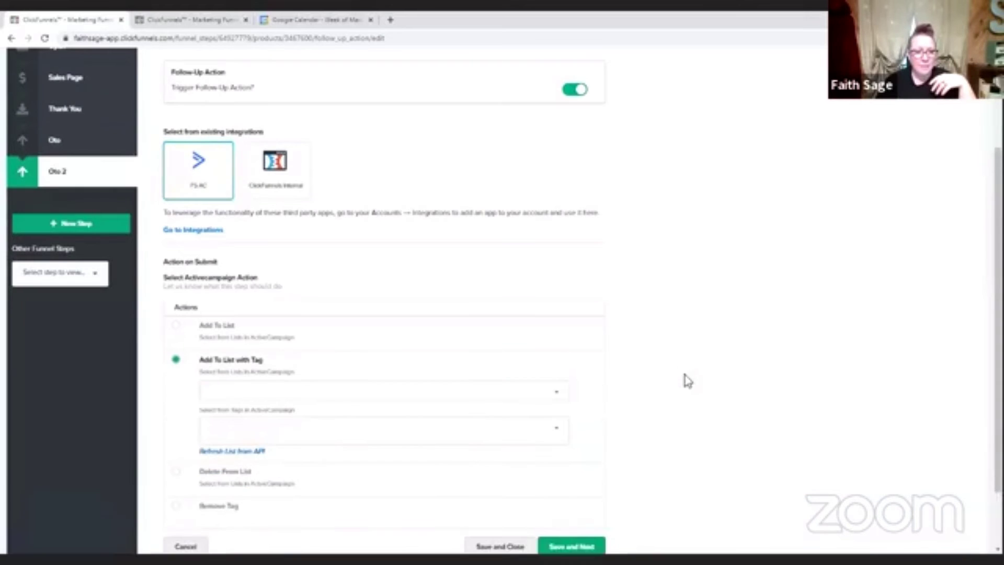
scroll(724, 402, down, 2)
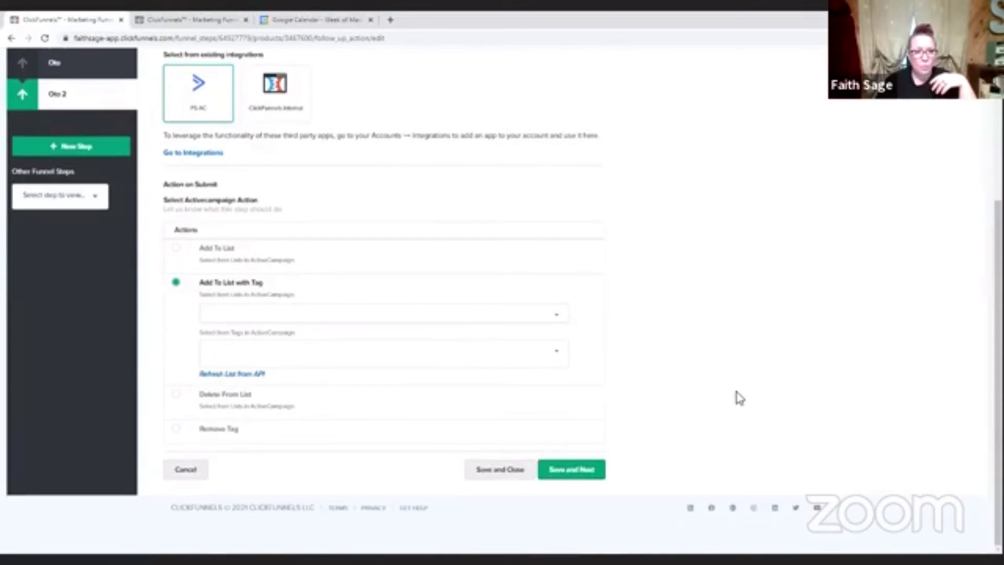
Assign the FS - Main list and the 15-MIN: Brick n Mortar Business tag, then save and continue to shipping
click(561, 321)
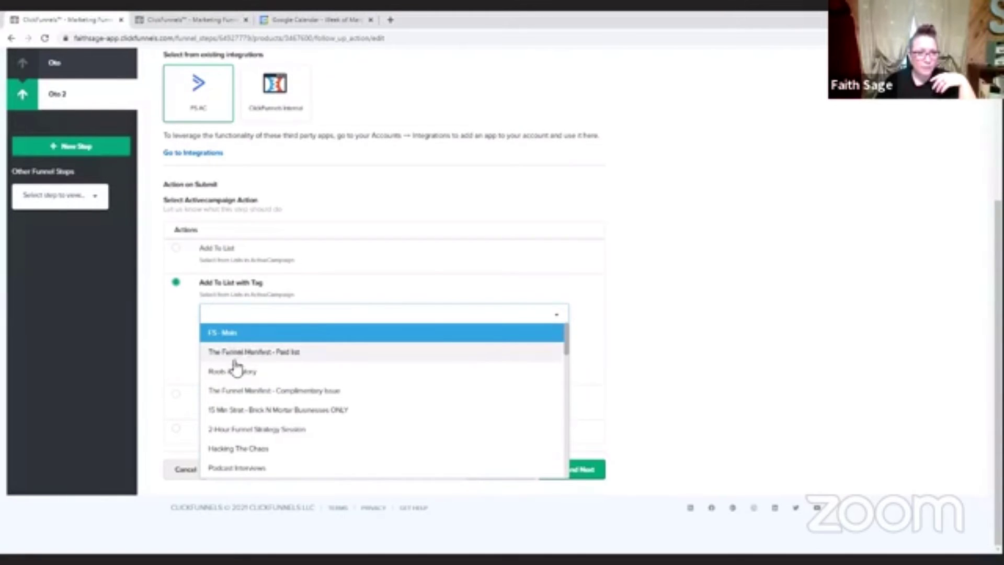
click(473, 333)
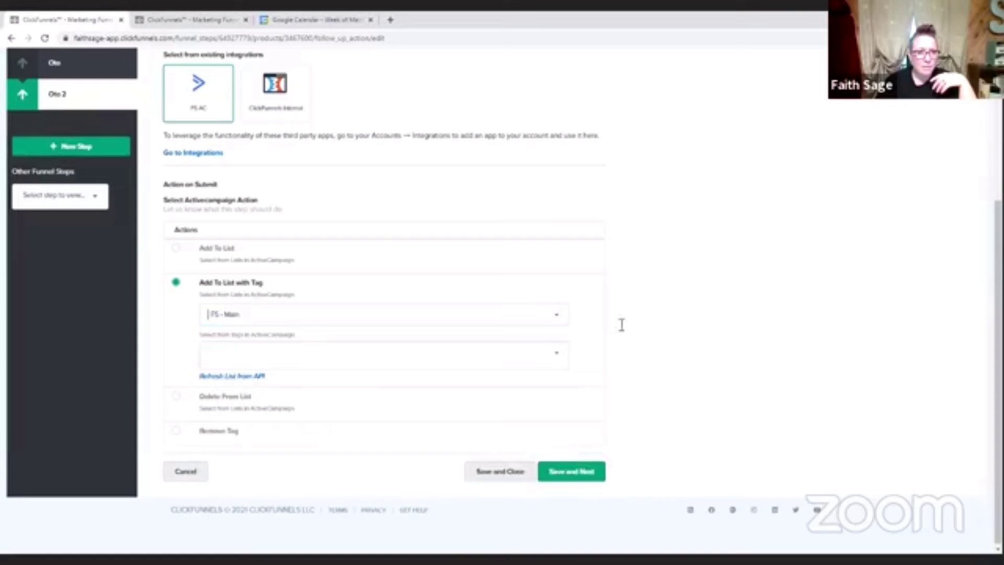
click(313, 356)
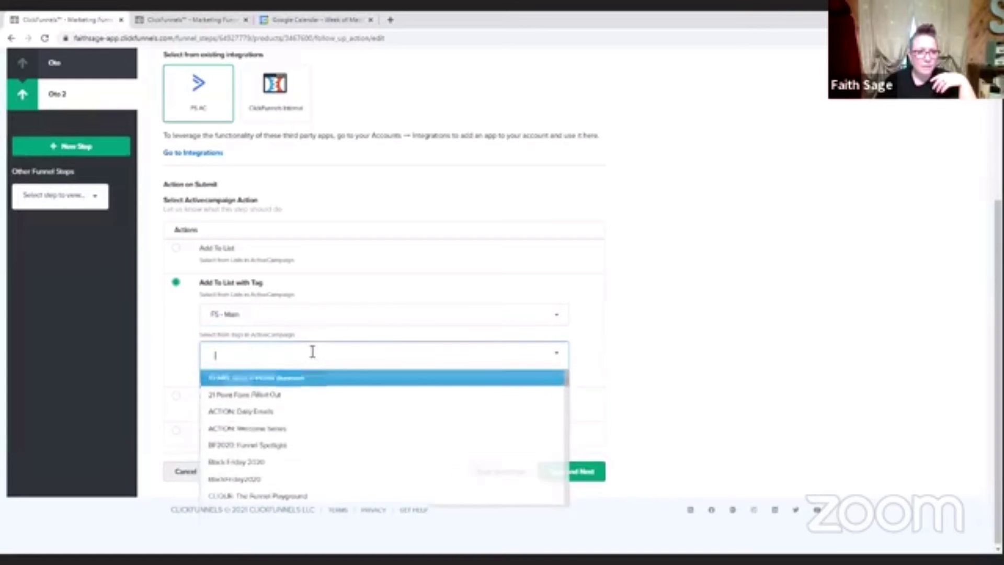
click(256, 388)
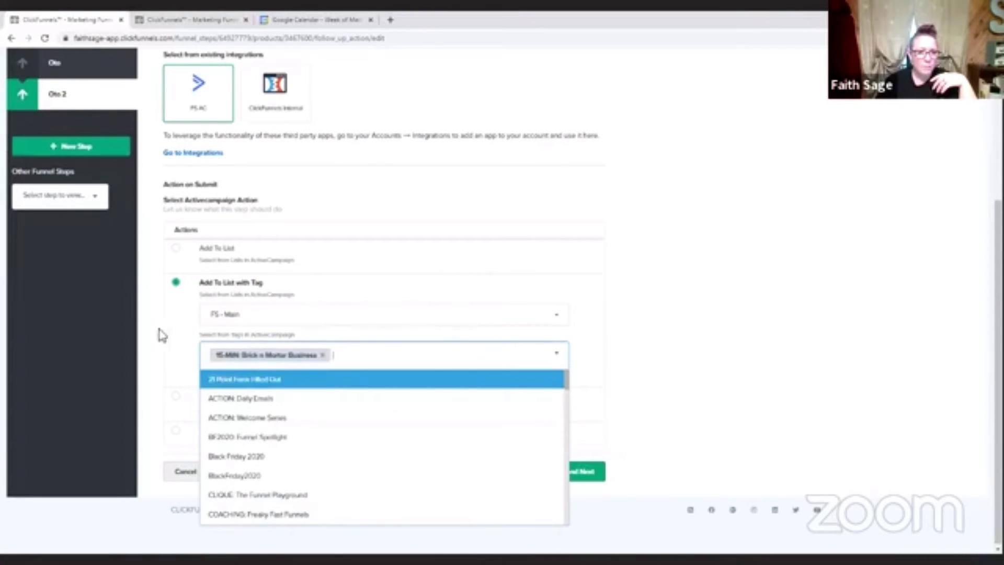
click(821, 291)
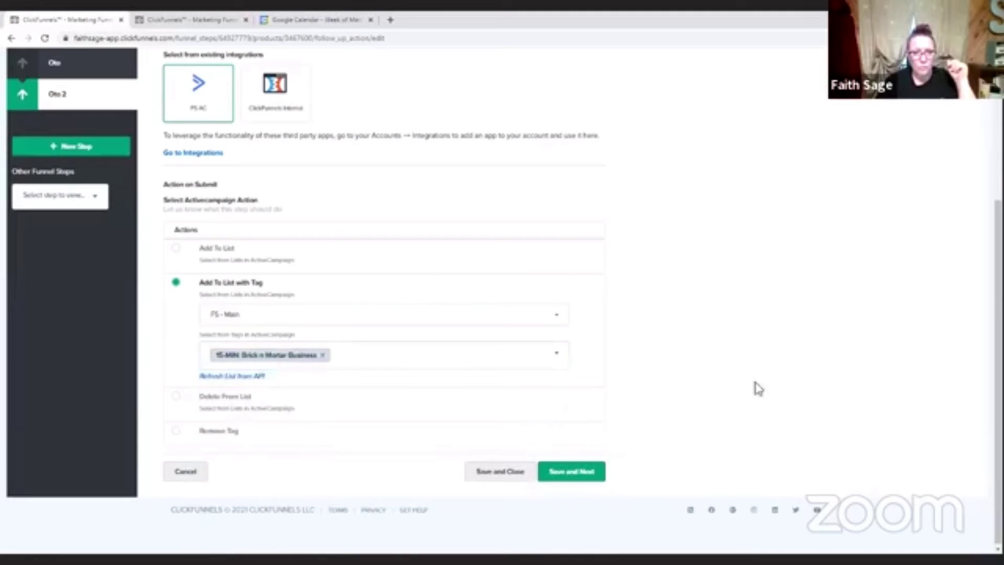
click(576, 473)
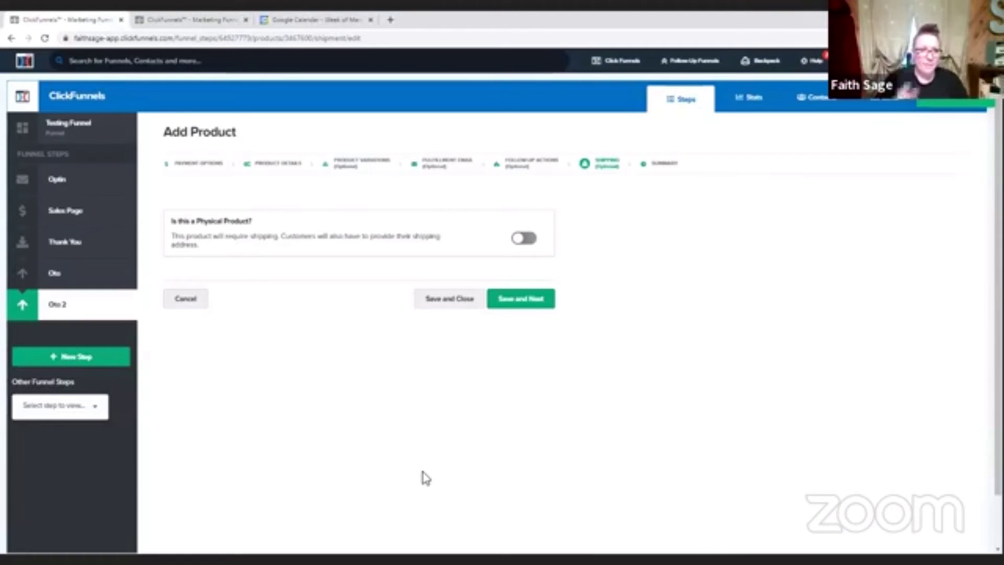
Check the physical product's shipping integrations, leave the physical product option off, and save to continue to the summary
click(527, 242)
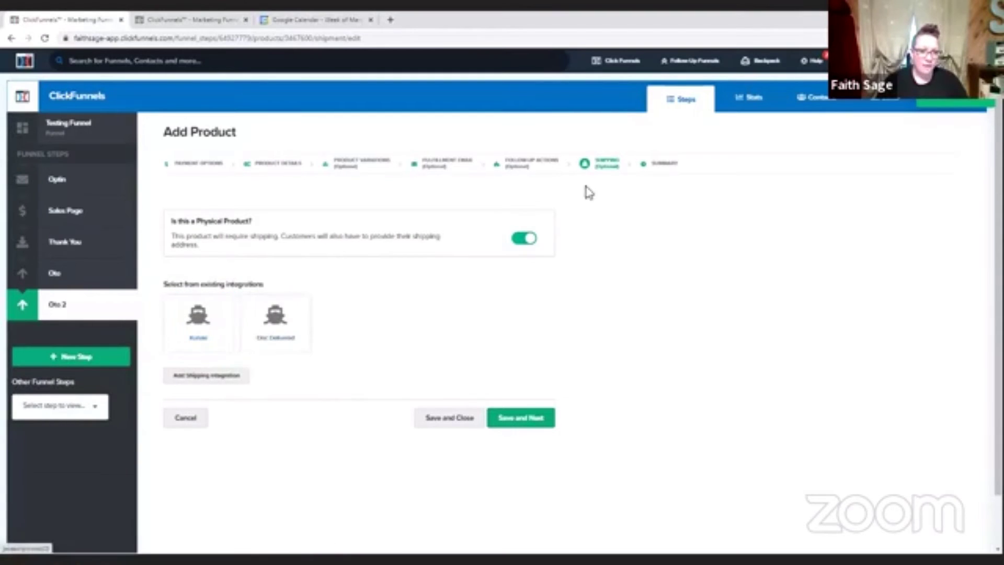
click(516, 243)
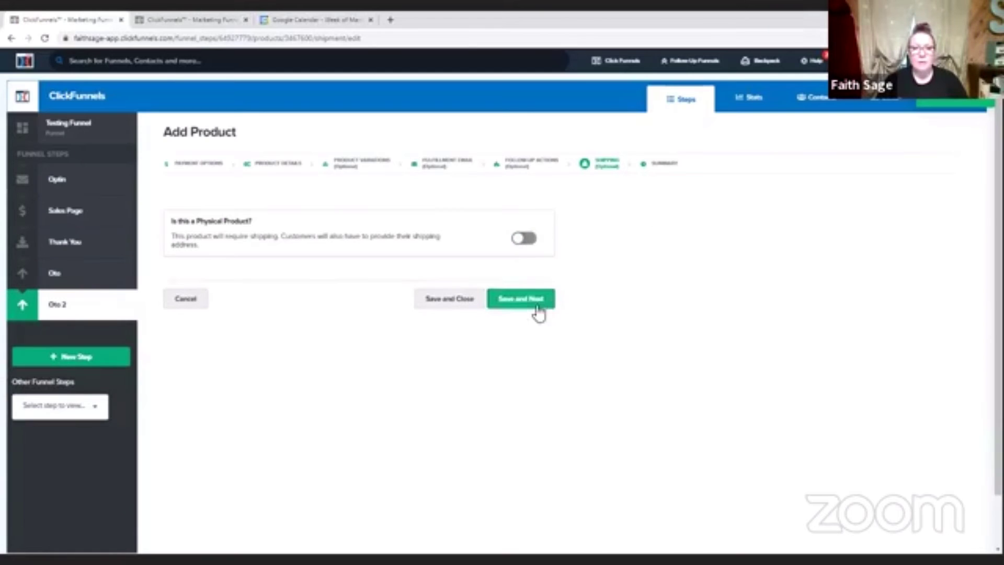
click(541, 308)
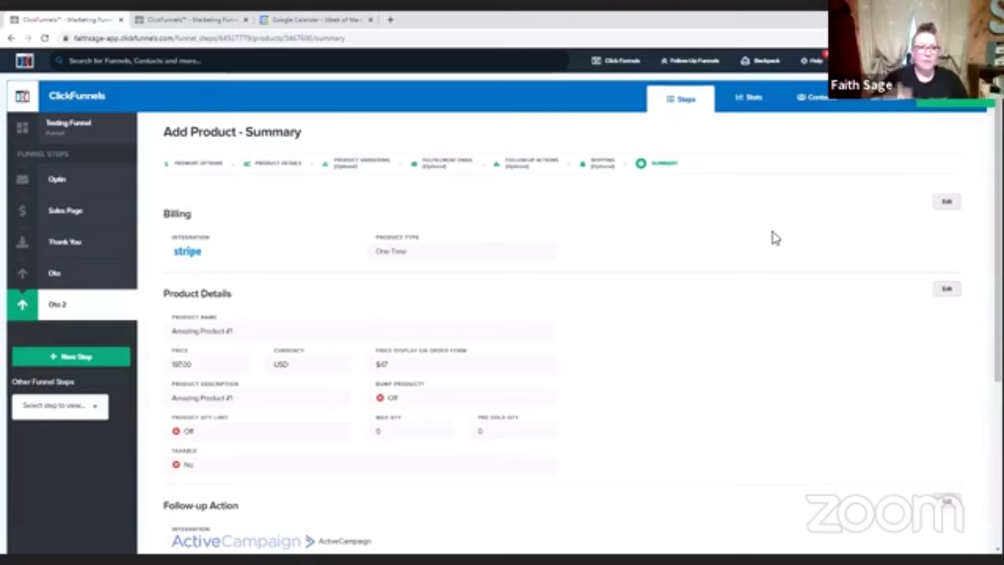
Review the billing, product details, follow-up and affiliate sections of the summary, and return to the product list
scroll(770, 237, down, 2)
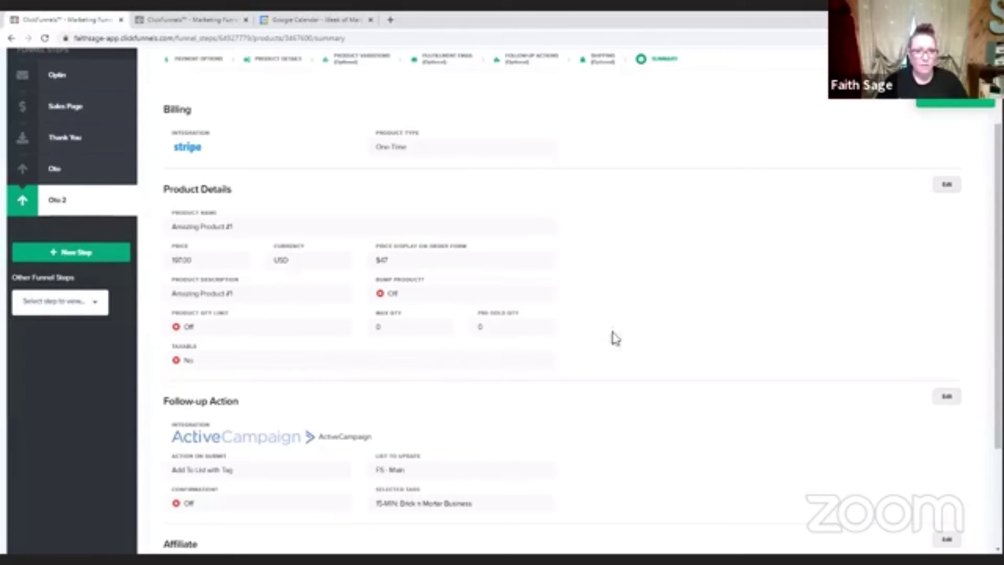
scroll(683, 325, down, 2)
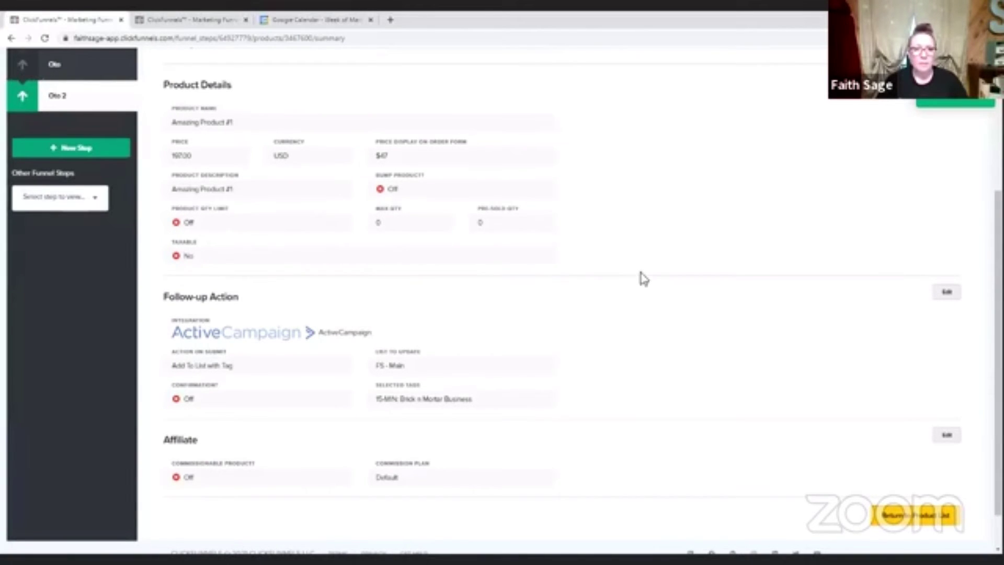
scroll(639, 277, down, 1)
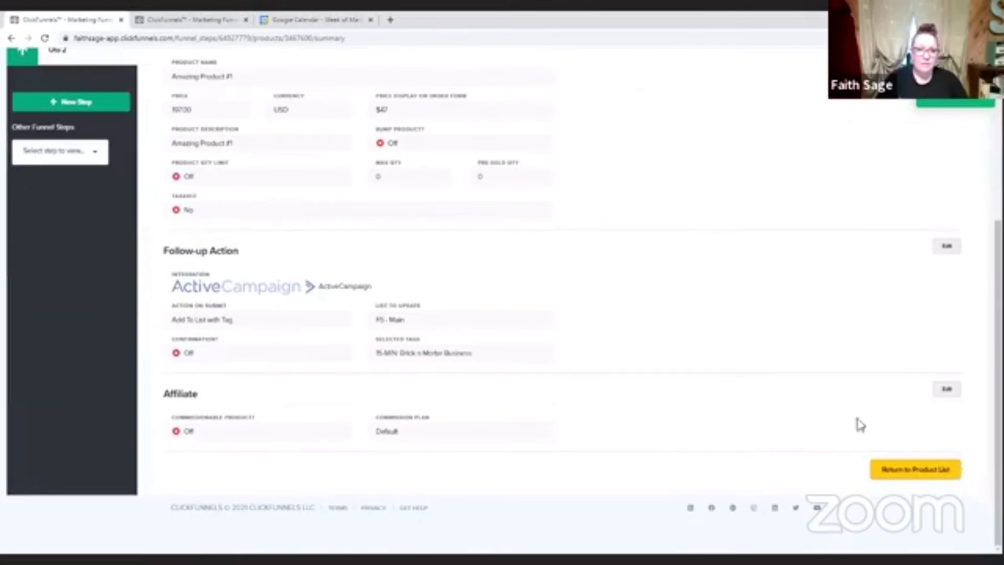
click(932, 471)
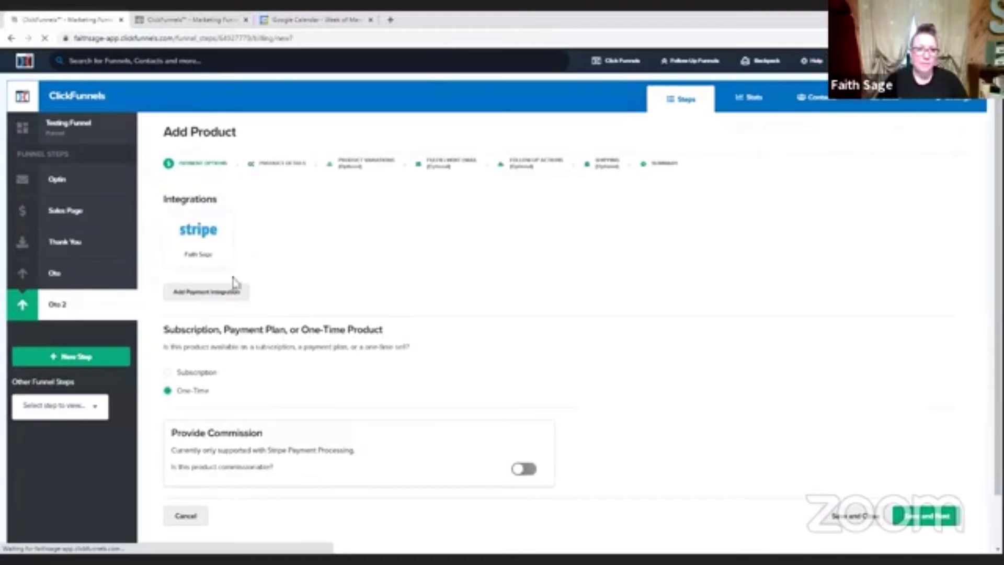
Set the new product's payment options to the Stripe integration as a One-Time product, and save to continue to its details
click(202, 250)
scroll(649, 382, down, 2)
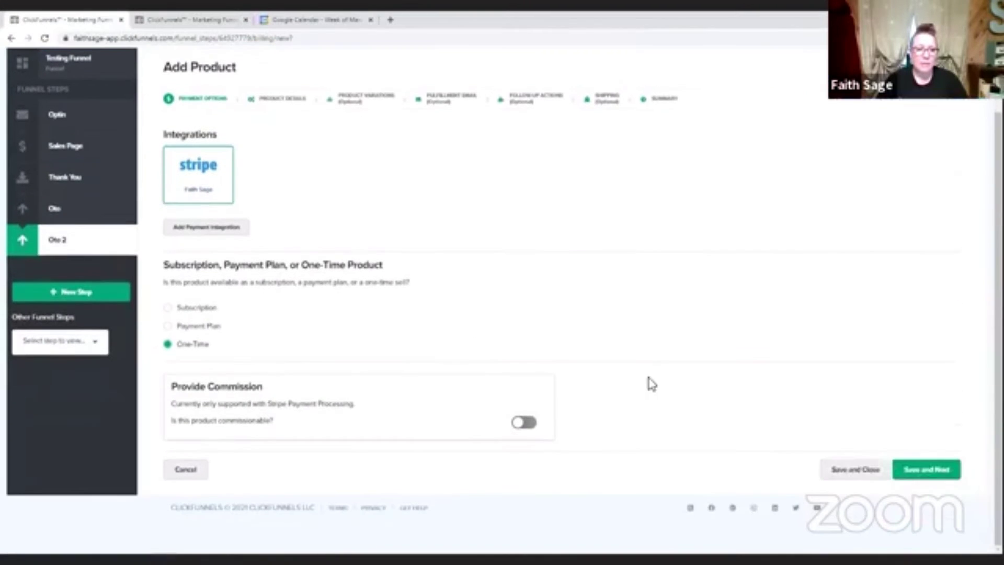
click(951, 464)
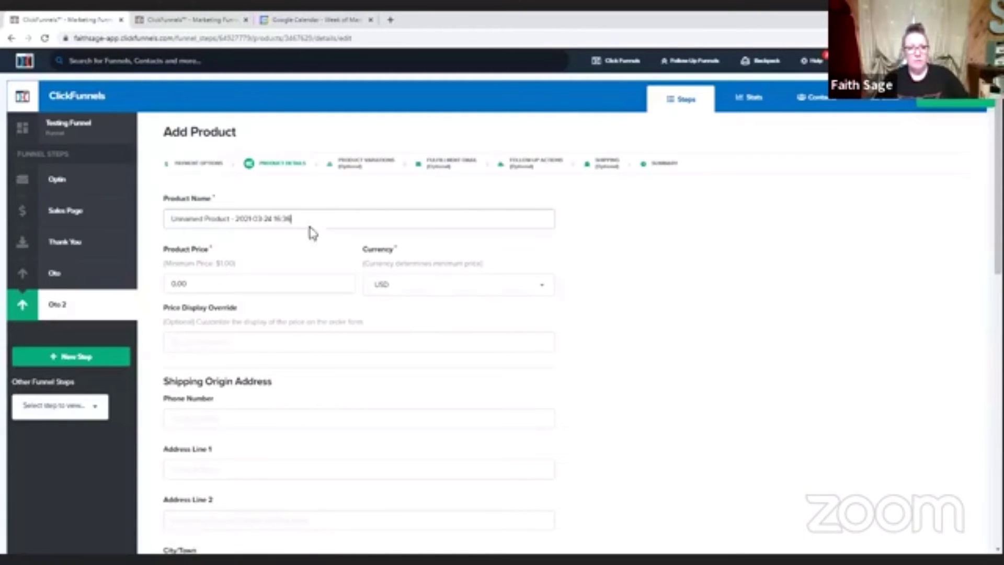
Name the new product Amazing Bump
drag(311, 234, 162, 232)
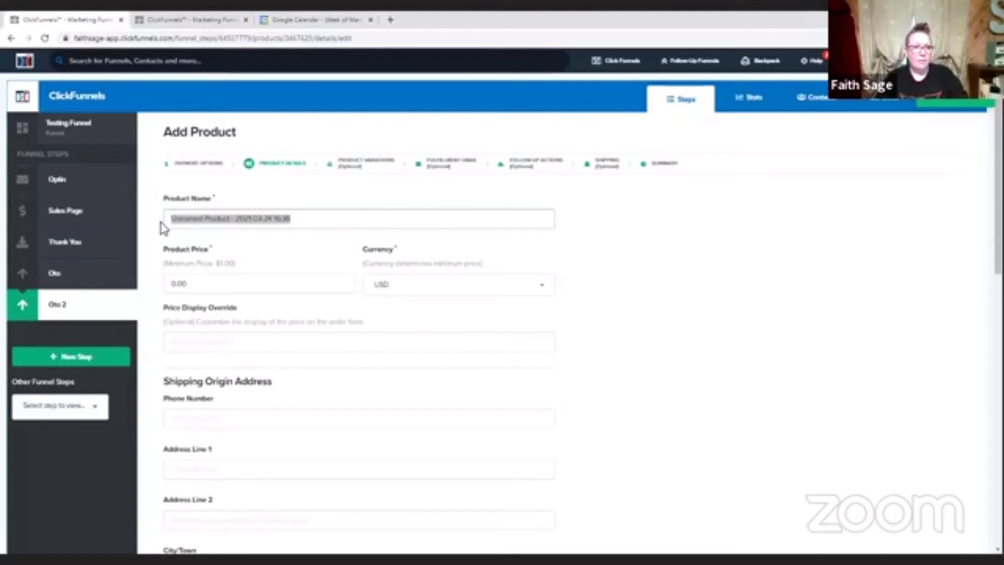
text(Amazing)
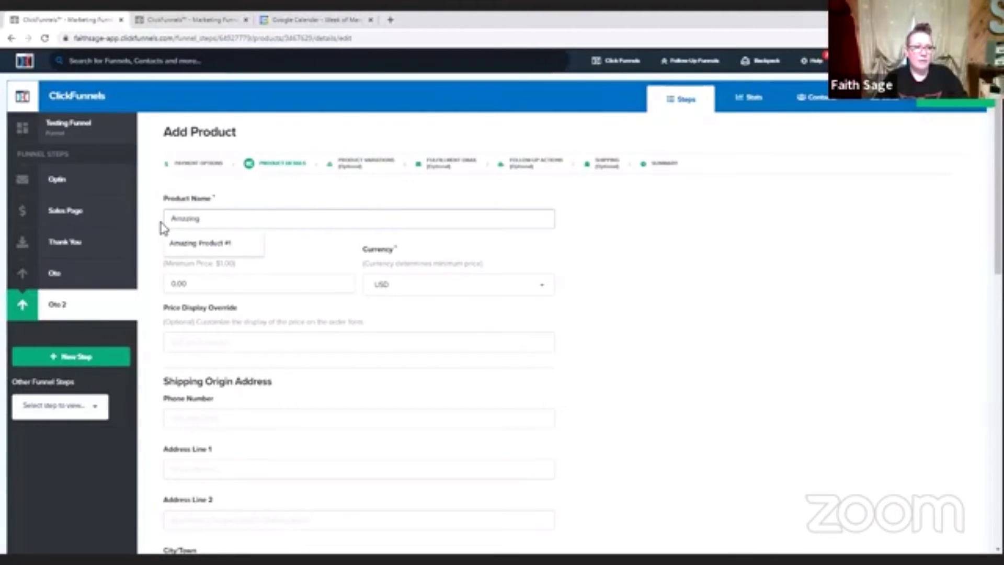
text( Bi)
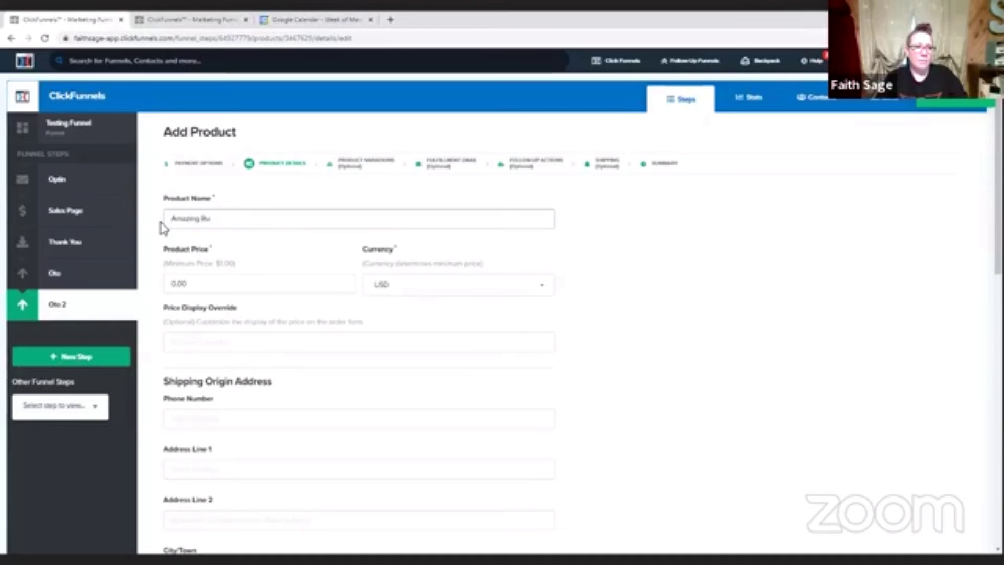
text(mp)
key(Tab)
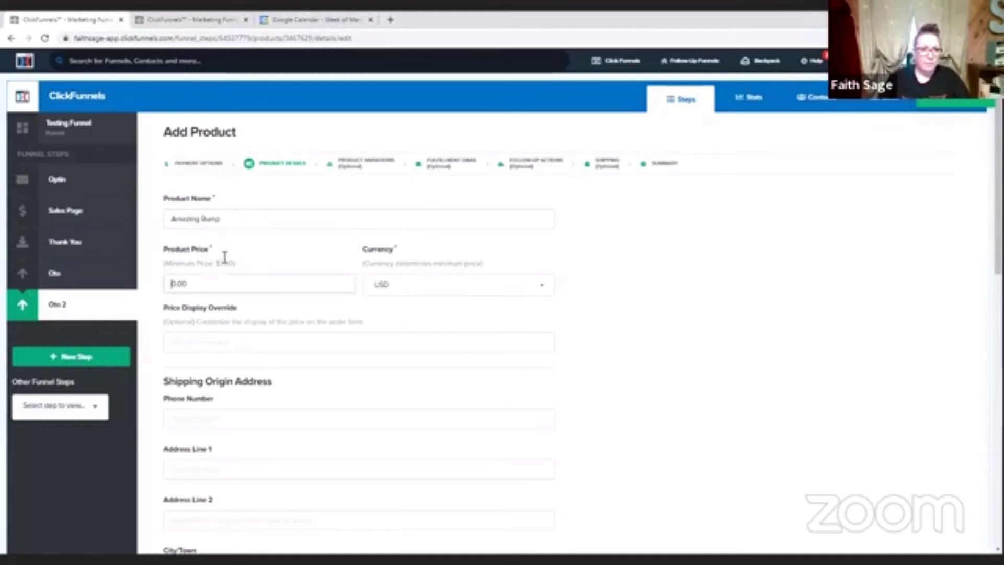
Set the product price to 10.00 and the price display override to $10
drag(204, 288, 171, 291)
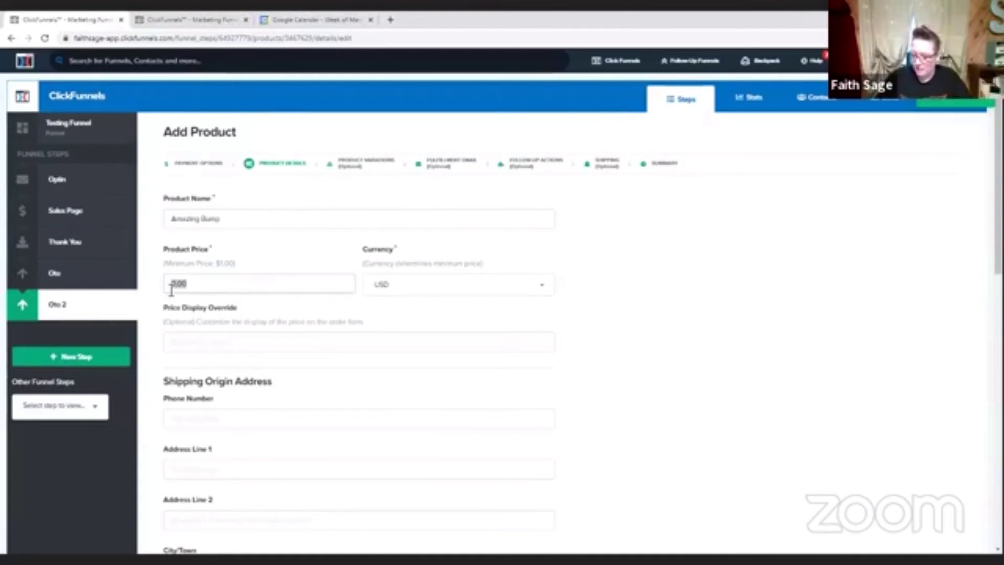
text(2)
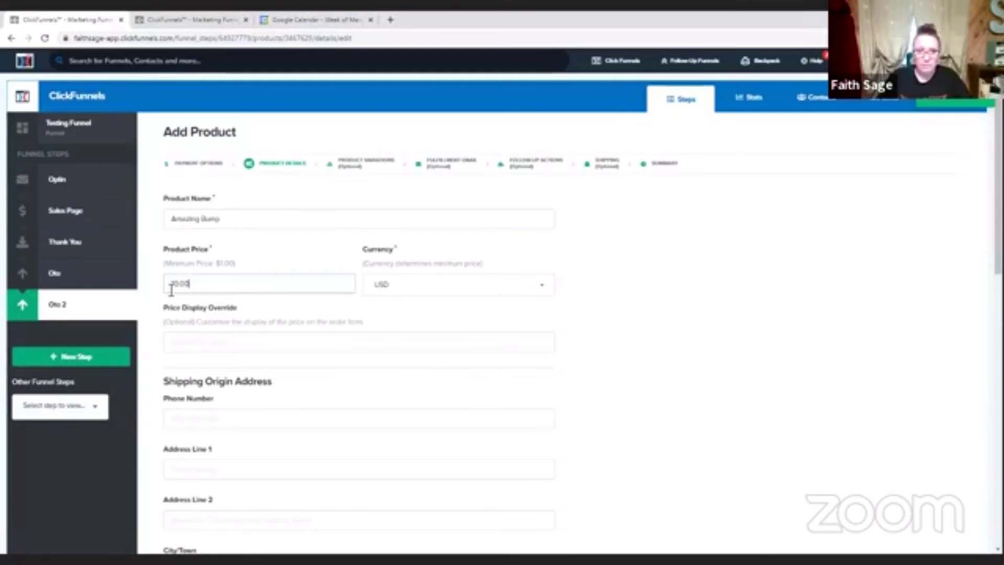
click(251, 341)
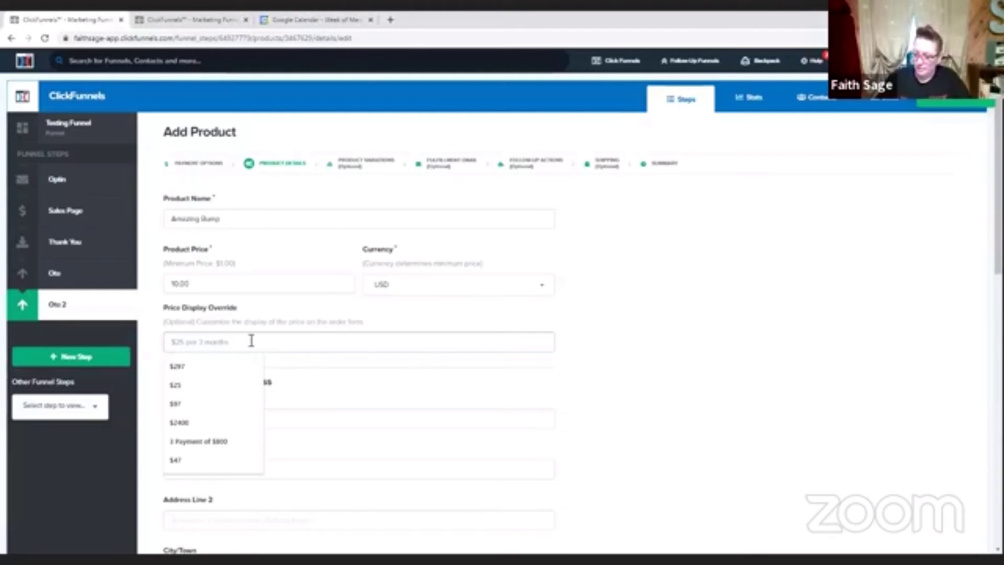
text($10)
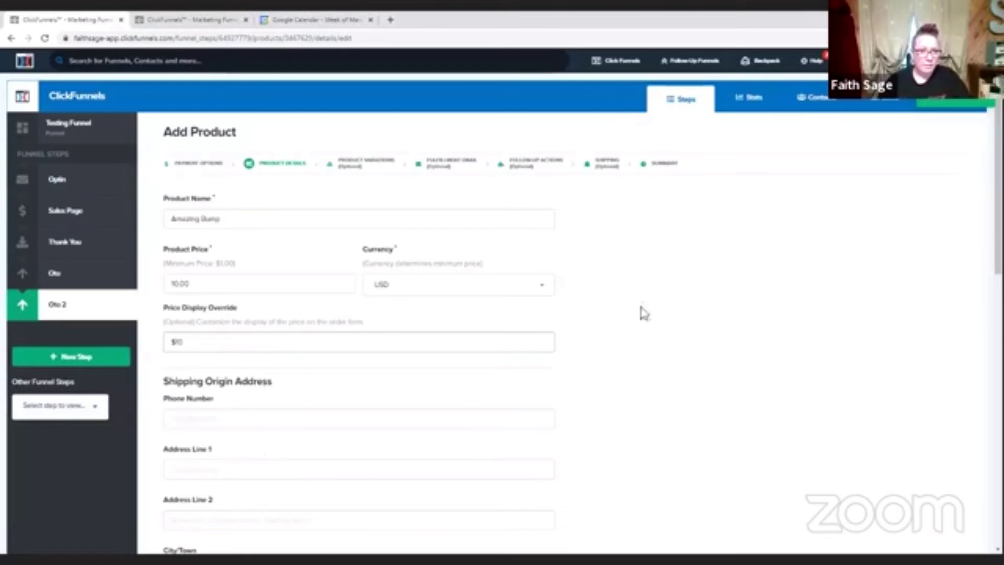
click(651, 316)
Enter Amazing Bump as the product's billing description
scroll(657, 318, down, 5)
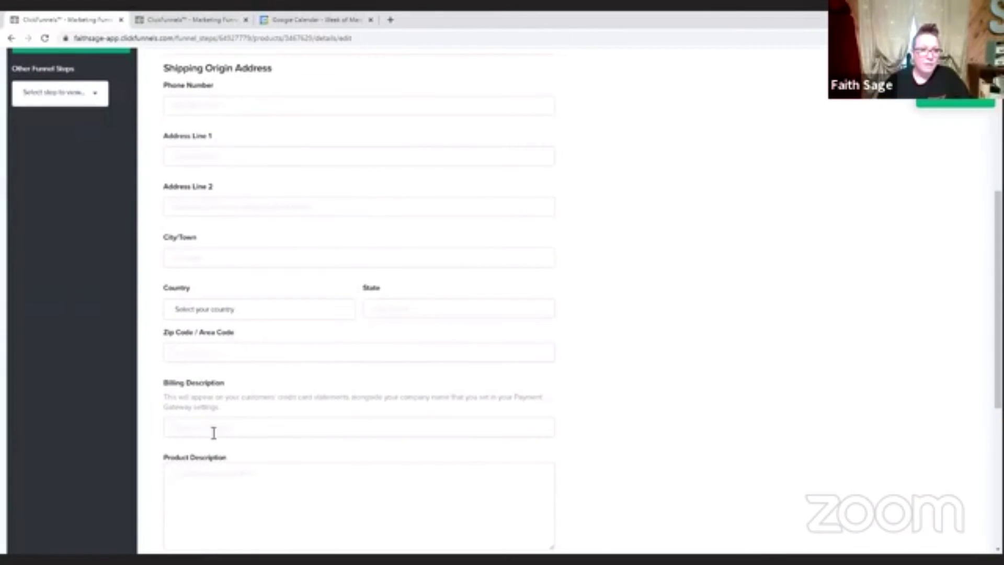
click(213, 428)
text(Ama)
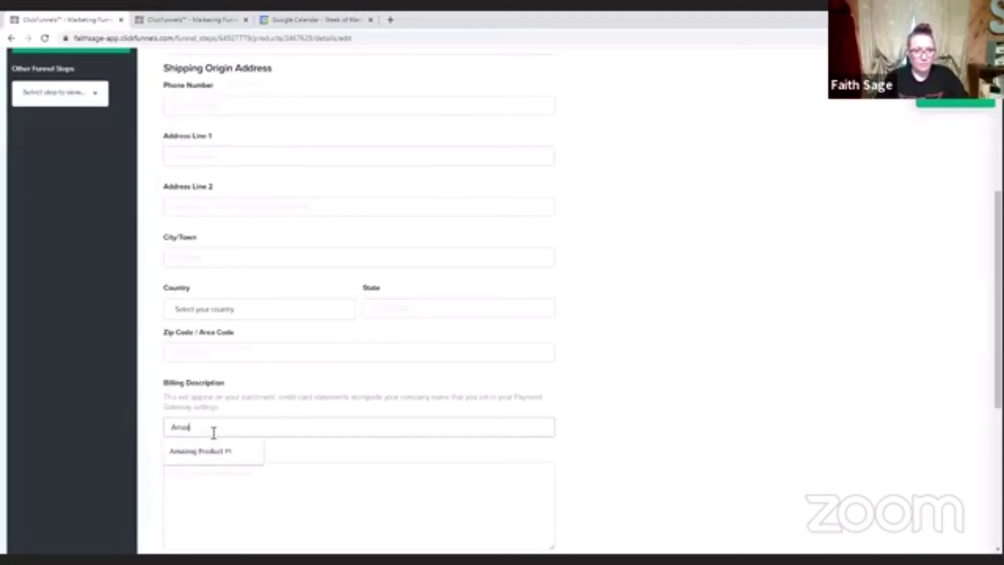
text(zing Bo)
text(mp)
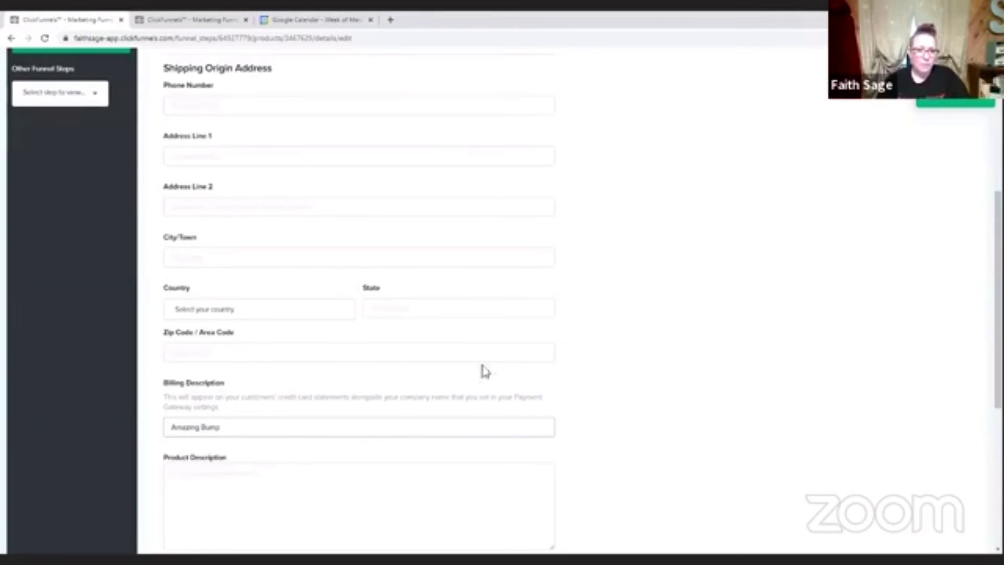
click(661, 343)
Mark Amazing Bump as the order page's bump product, and set its max inventory to 13 and pre-sold inventory to 2
scroll(661, 344, down, 5)
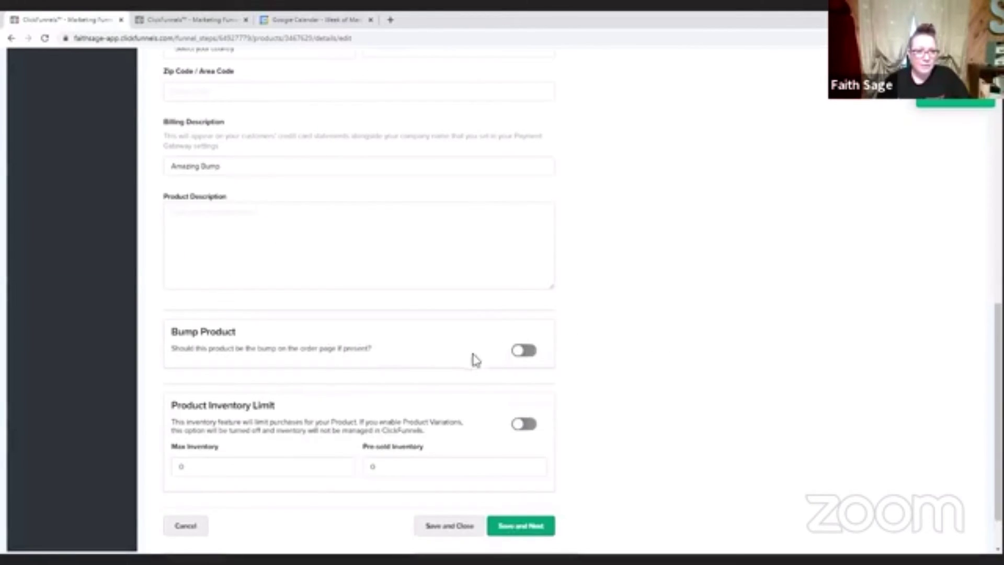
click(530, 351)
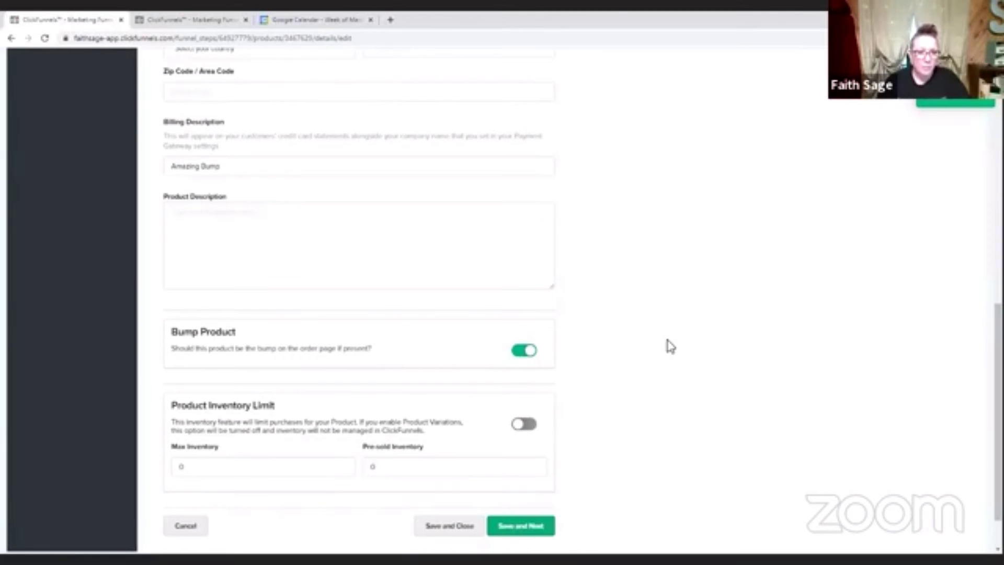
scroll(695, 343, down, 2)
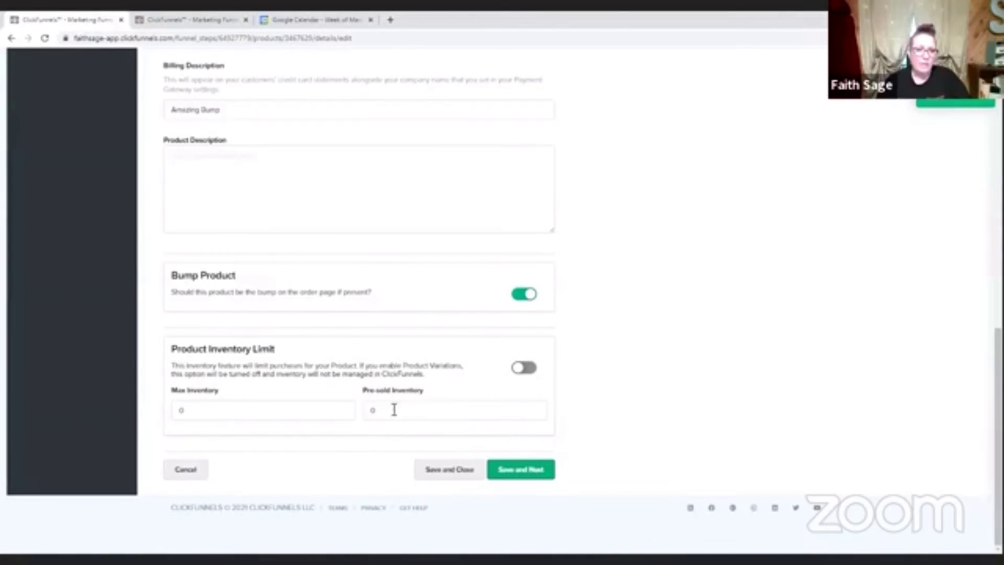
click(222, 415)
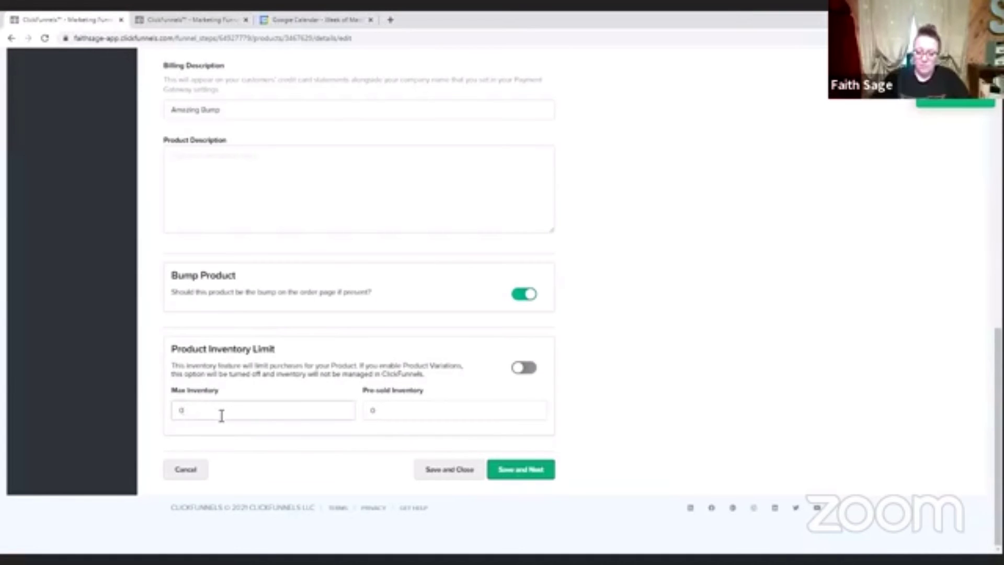
text(10)
click(380, 413)
key(BackSpace)
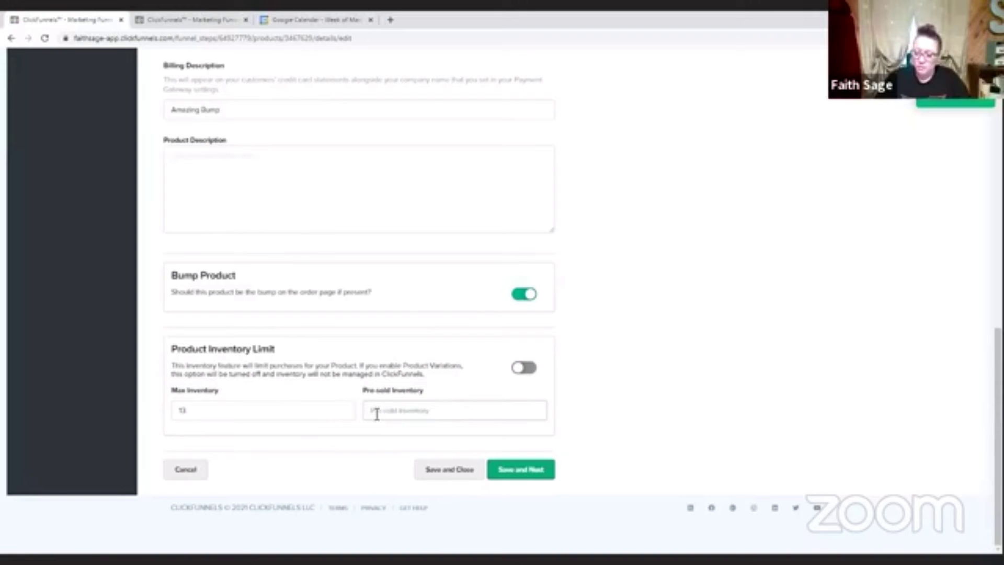
text(2)
Save the product details and continue past product variations and the fulfillment email, leaving both turned off
click(504, 464)
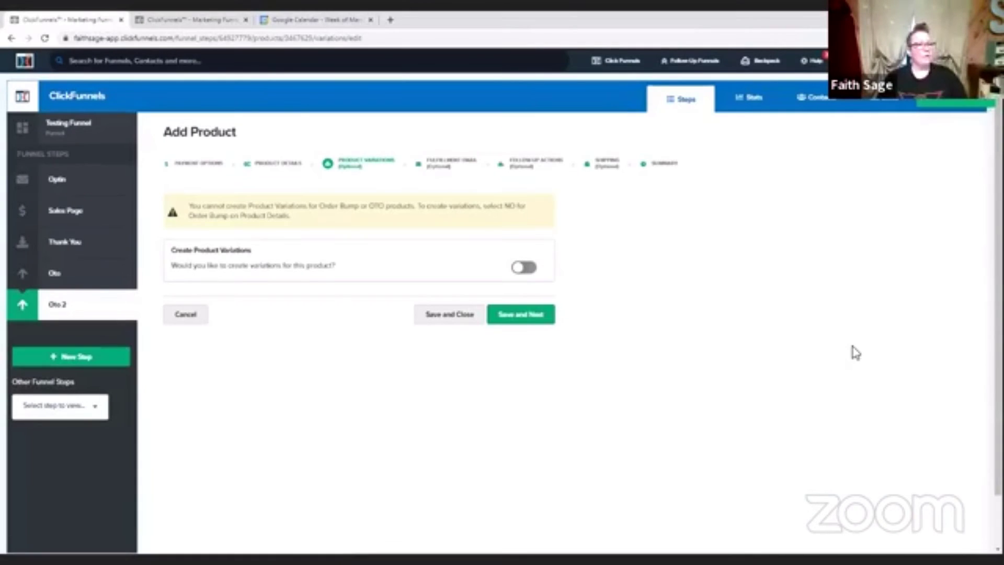
click(523, 318)
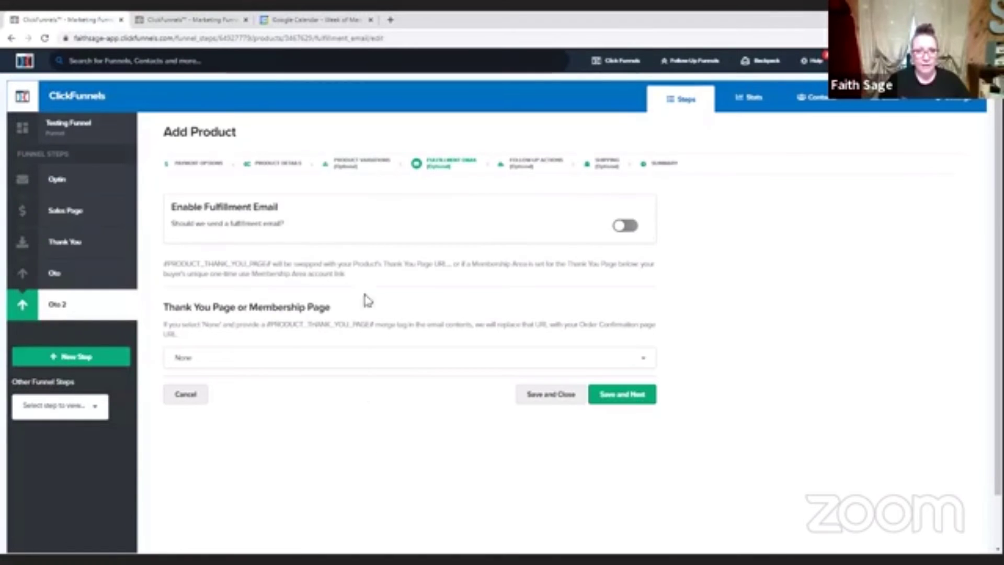
click(622, 394)
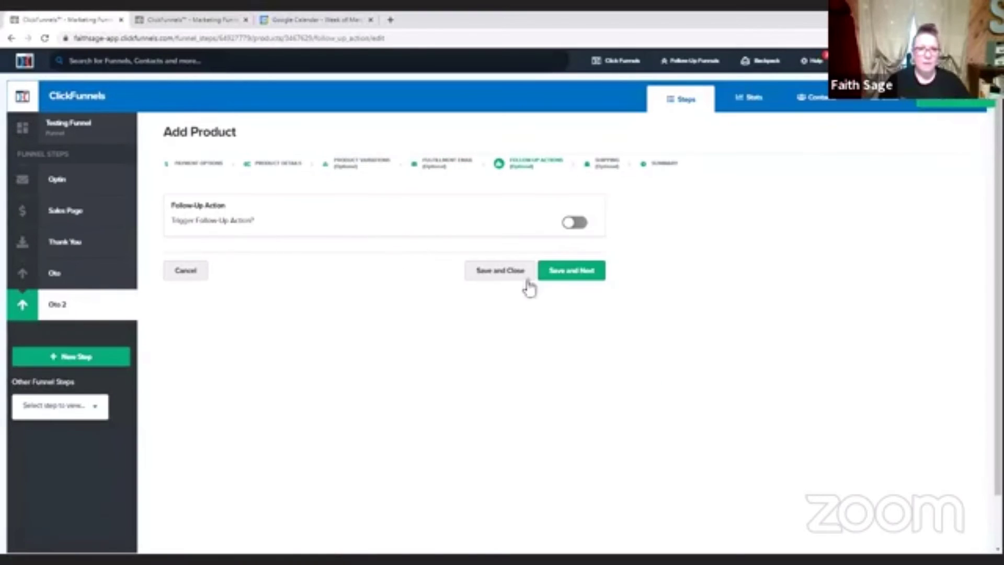
Enable a follow-up action through the FS AC ActiveCampaign integration, using the Add To List with Tag action
click(575, 223)
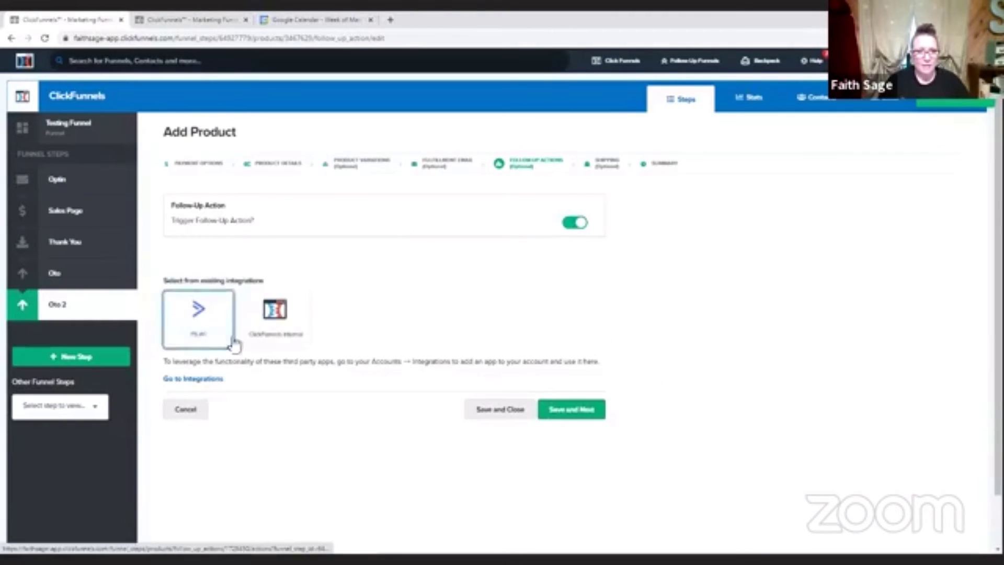
click(207, 331)
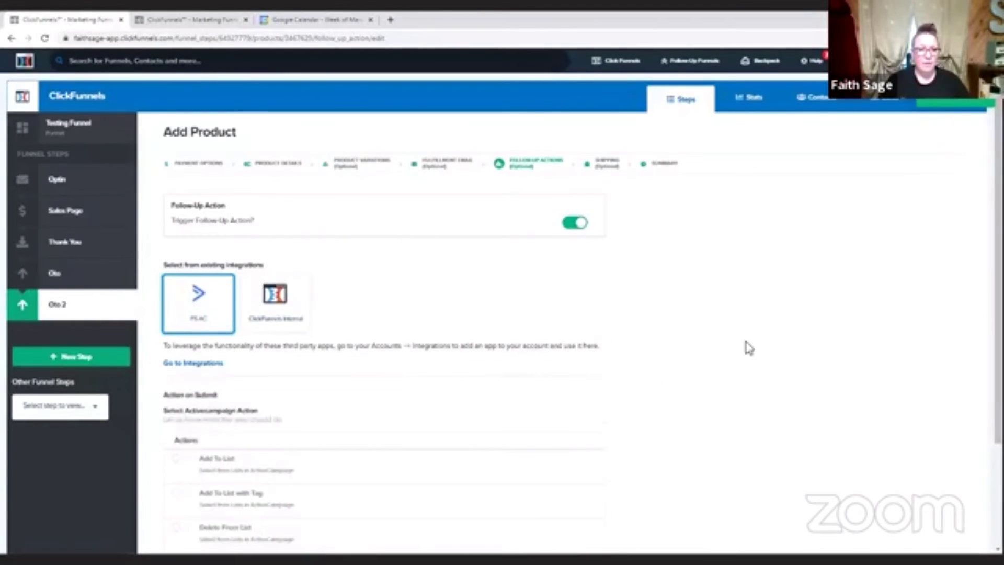
scroll(746, 347, down, 3)
click(177, 361)
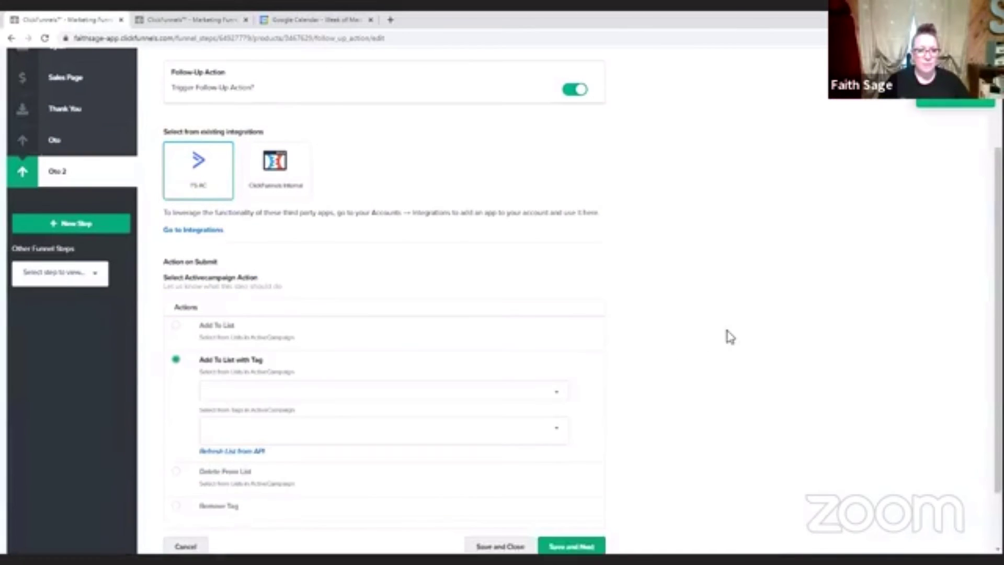
scroll(432, 285, down, 2)
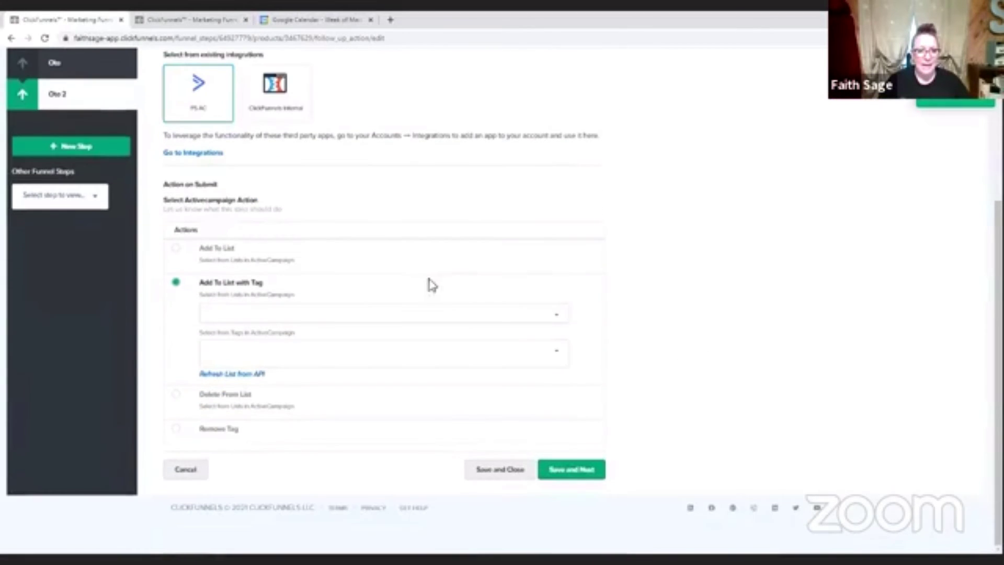
Choose the FS - Main list and the ACTION: Daily Emails tag for the follow-up action
click(369, 314)
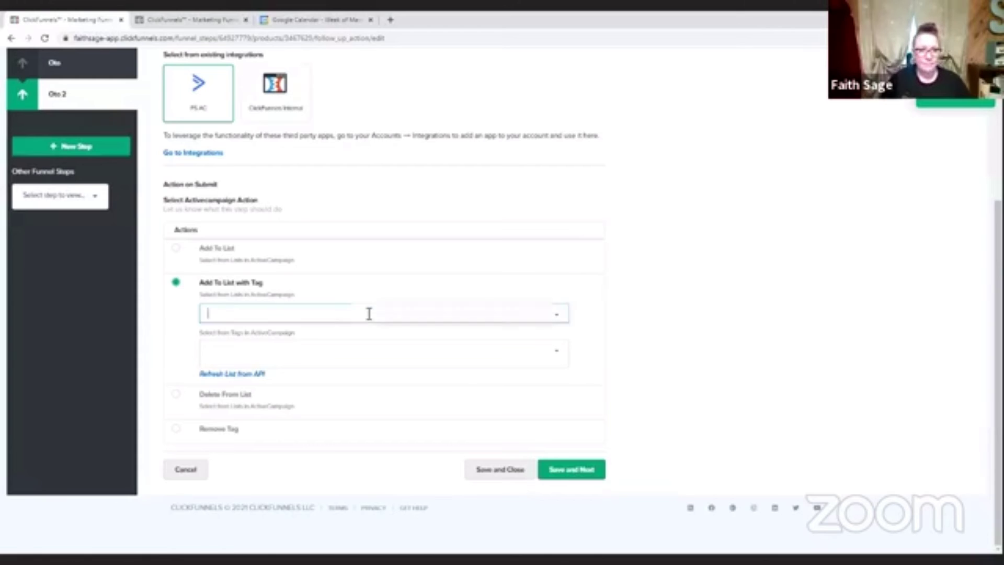
click(338, 335)
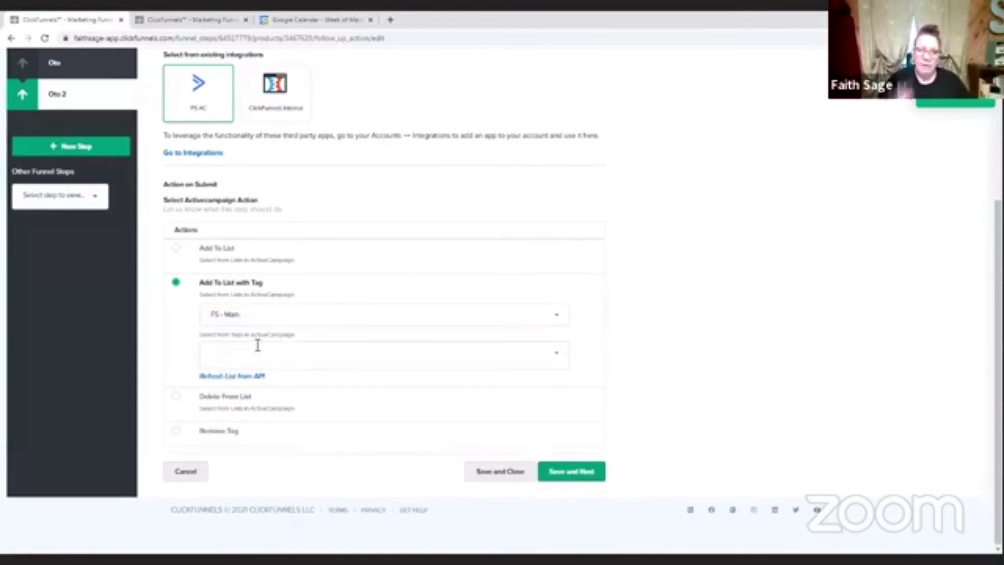
click(256, 351)
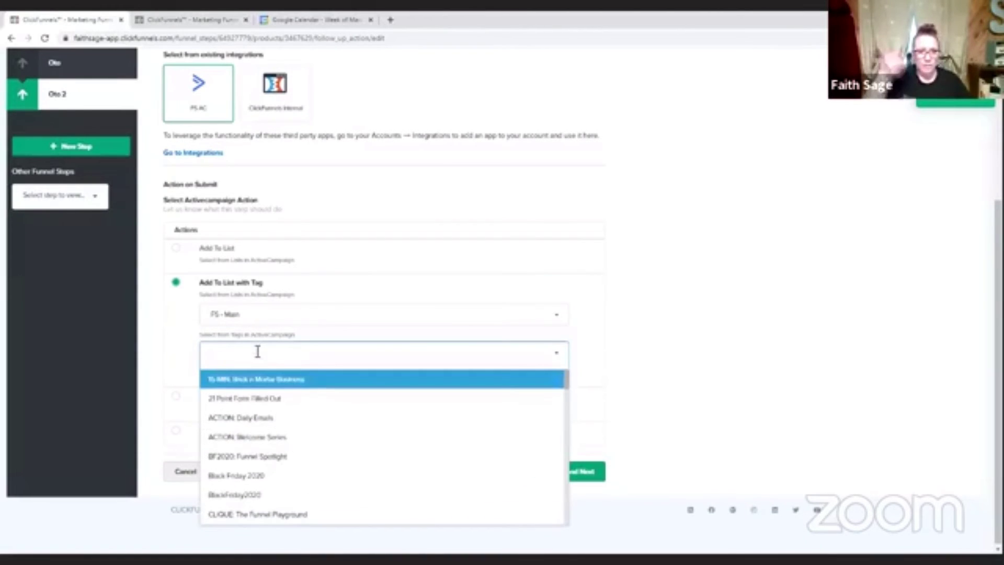
click(259, 420)
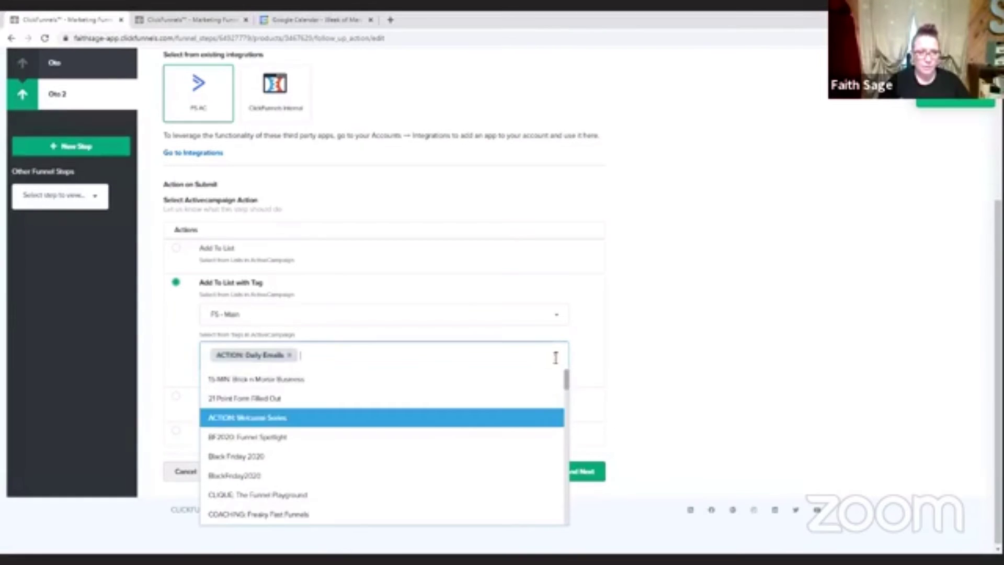
click(652, 433)
Save the follow-up action and the shipping settings as a non-physical product, review the summary, and return to the product list
click(570, 476)
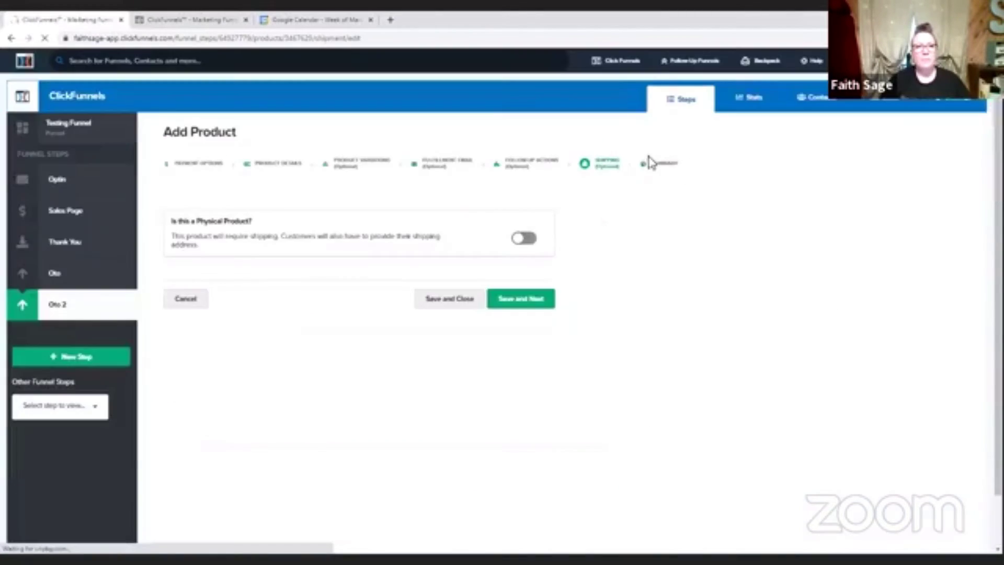
click(529, 304)
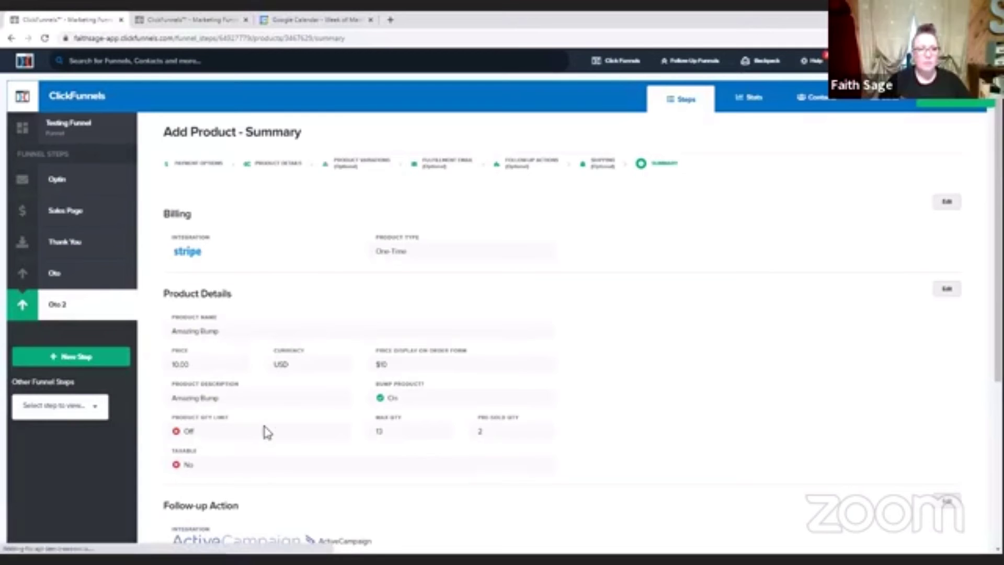
scroll(781, 408, down, 2)
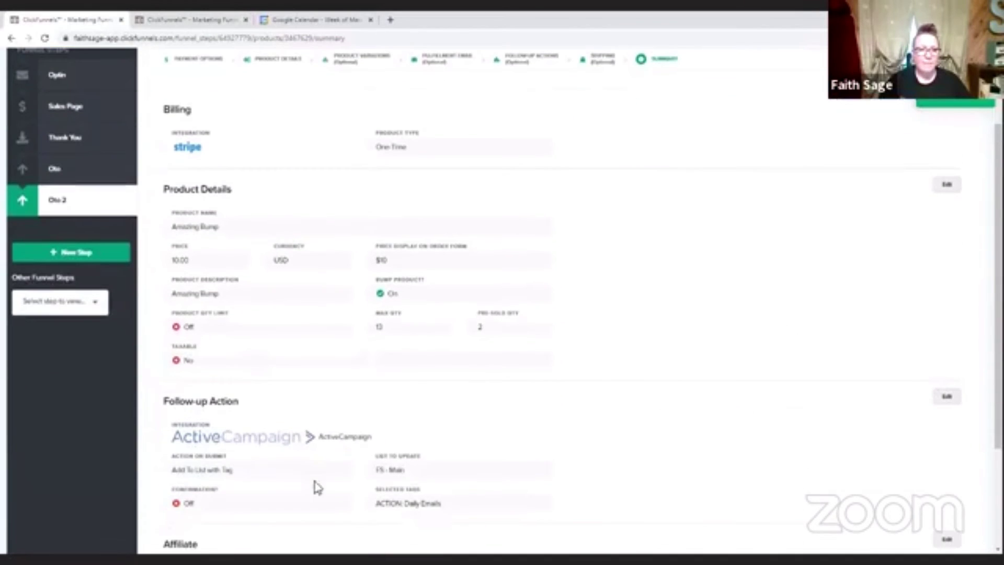
scroll(664, 406, down, 3)
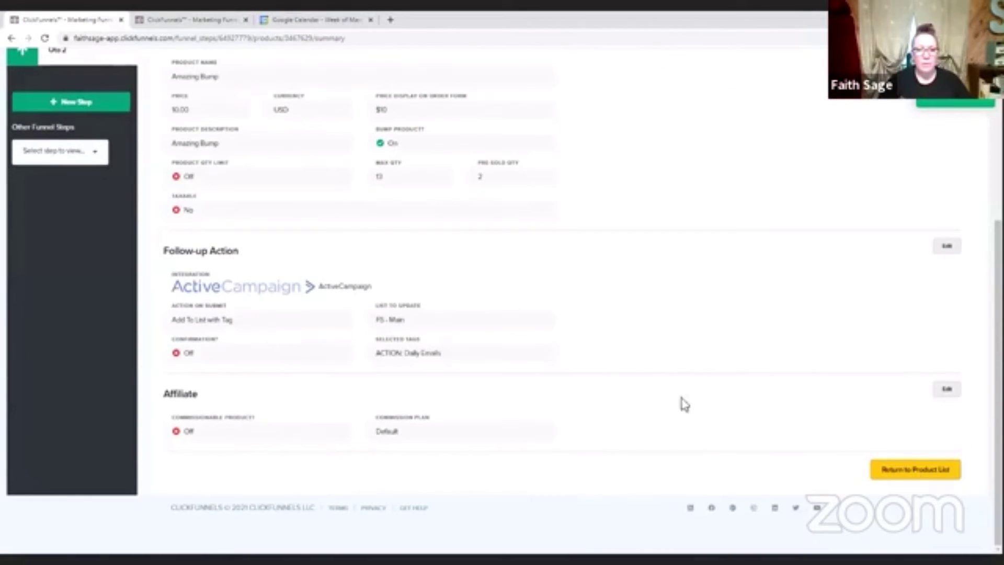
click(932, 474)
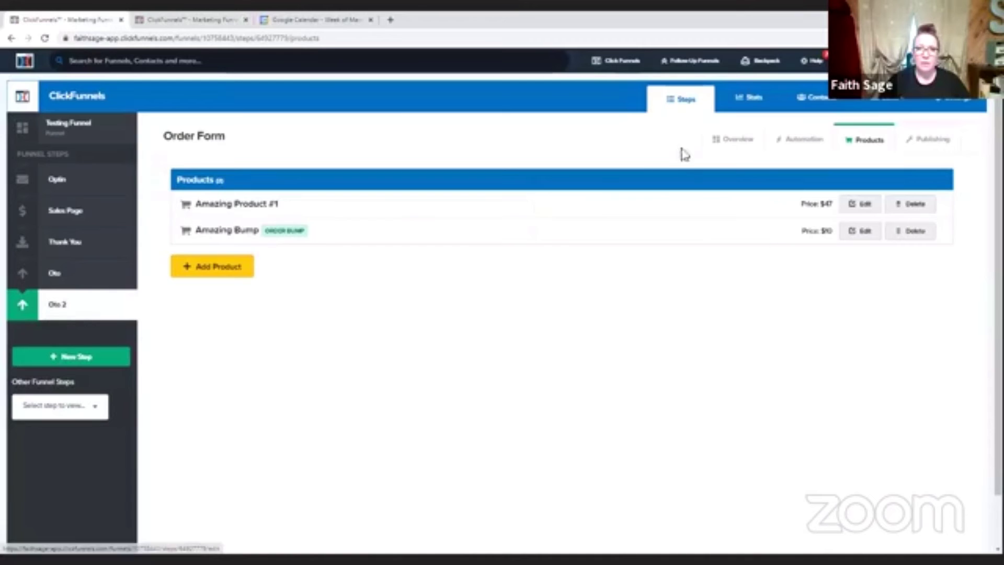
In the OTO 2 page editor, set the YES upgrade button's action to 1-Click Upsell - Amazing Product #1
click(732, 139)
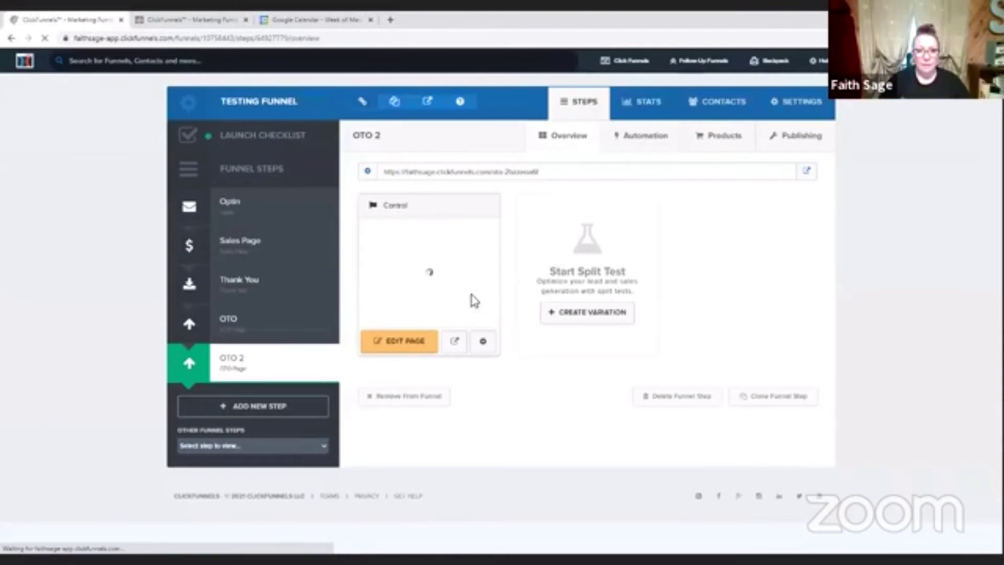
click(406, 345)
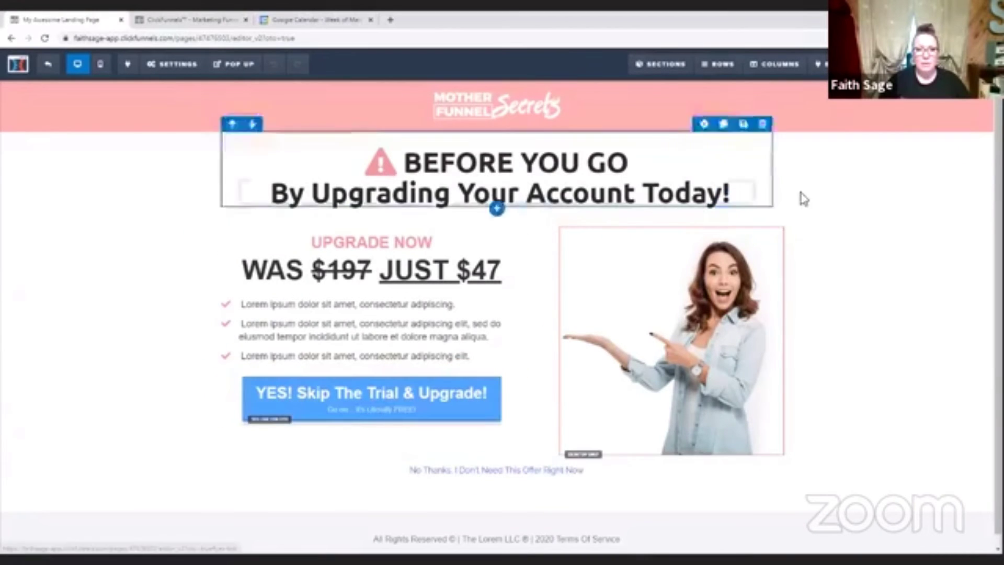
scroll(819, 429, down, 1)
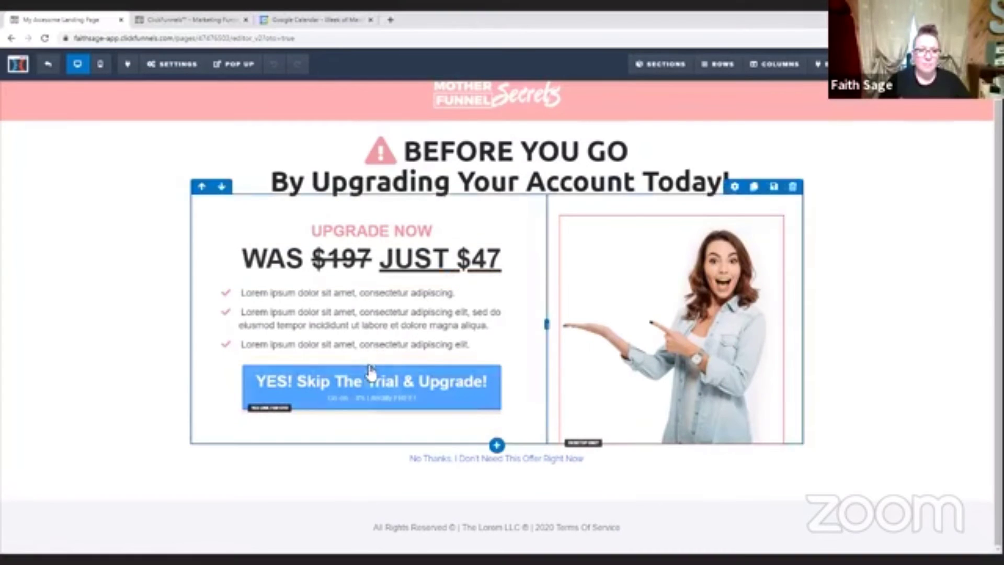
click(368, 390)
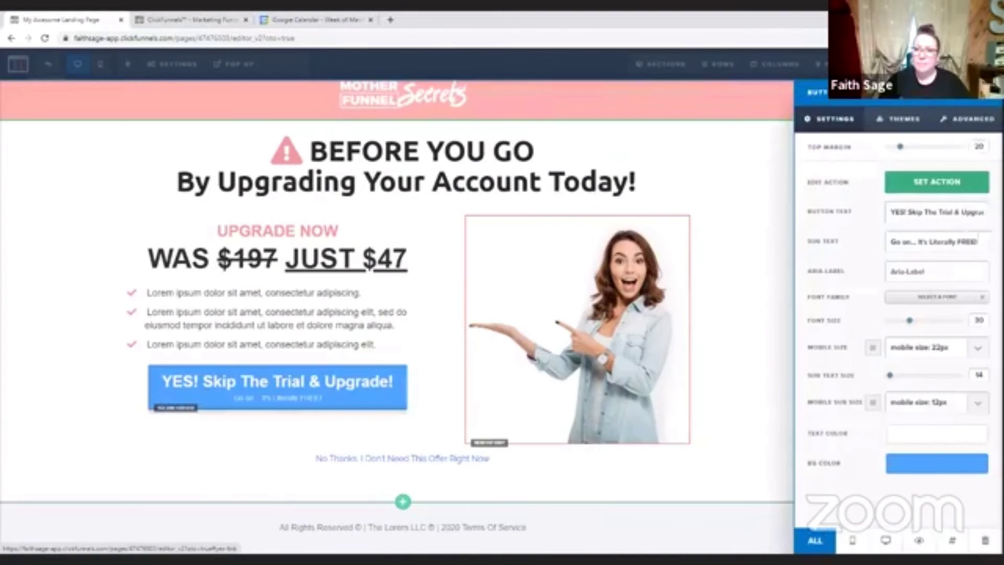
click(938, 183)
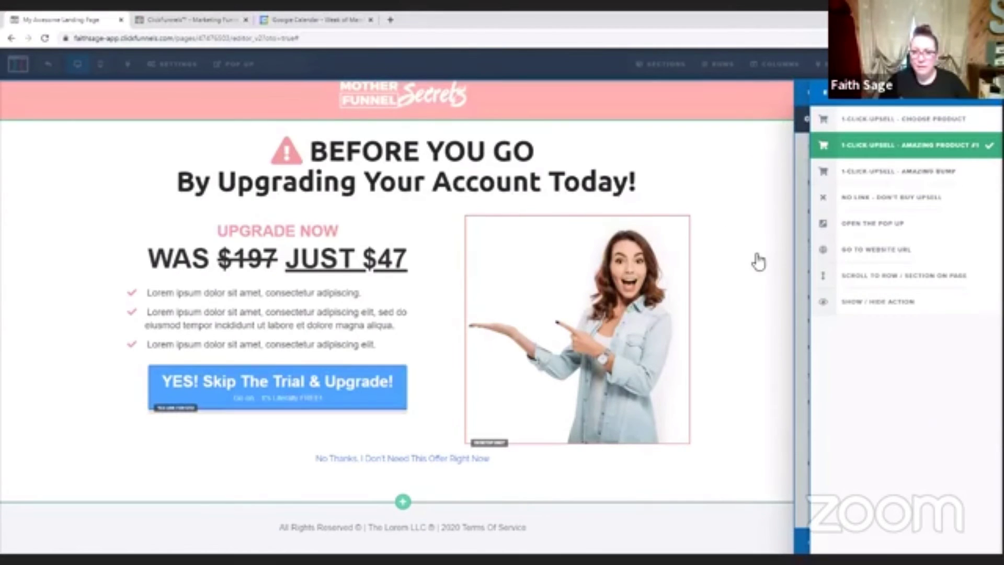
click(217, 105)
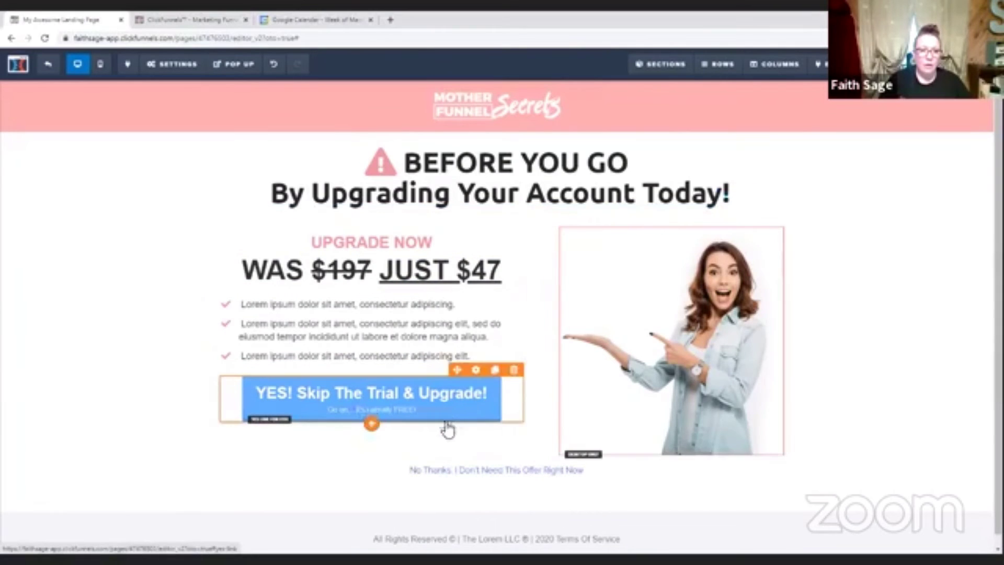
Add a paragraph below the YES upgrade button reading "If you click the button above your card will be charged $47."
click(371, 425)
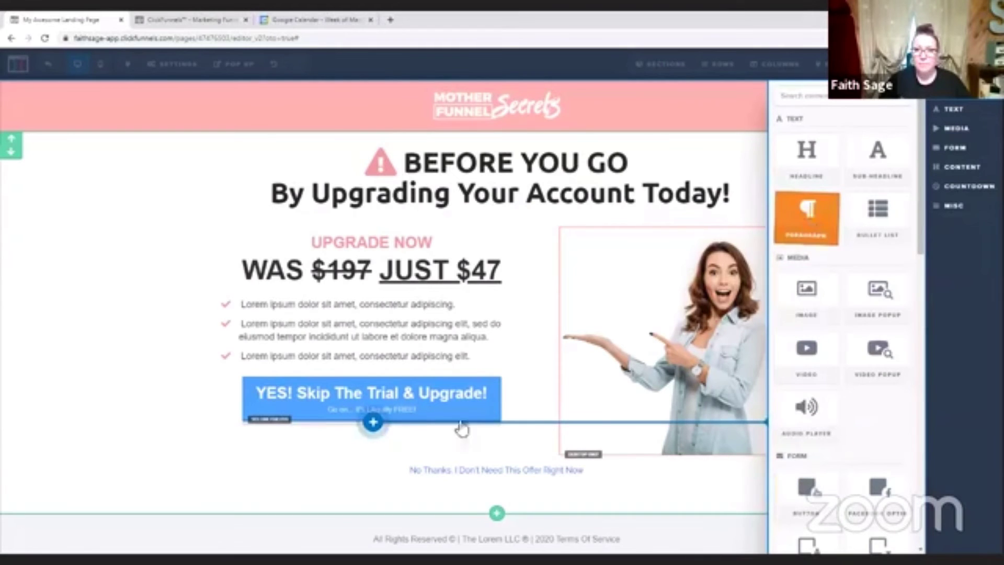
drag(462, 429, 385, 449)
triple_click(384, 455)
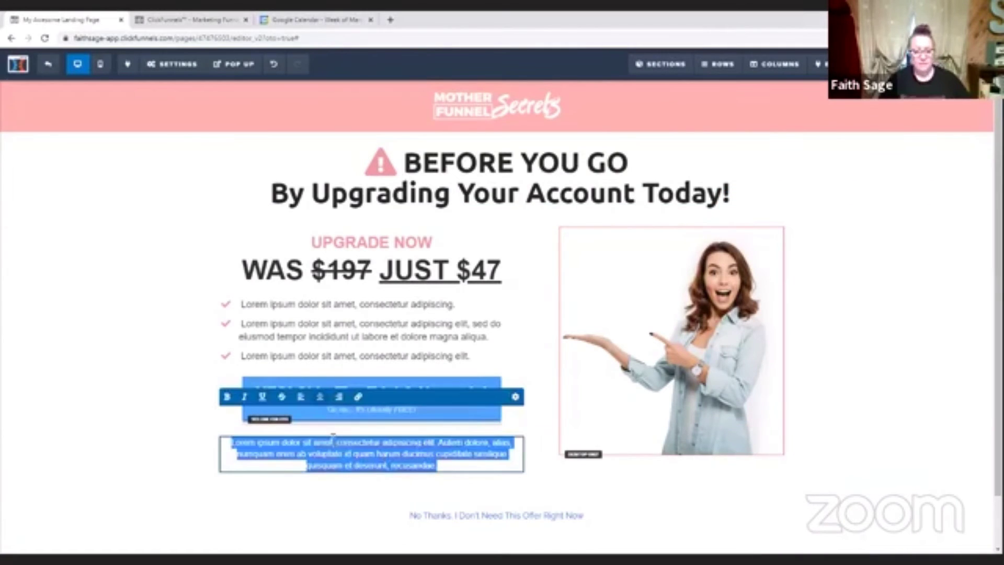
key(BackSpace)
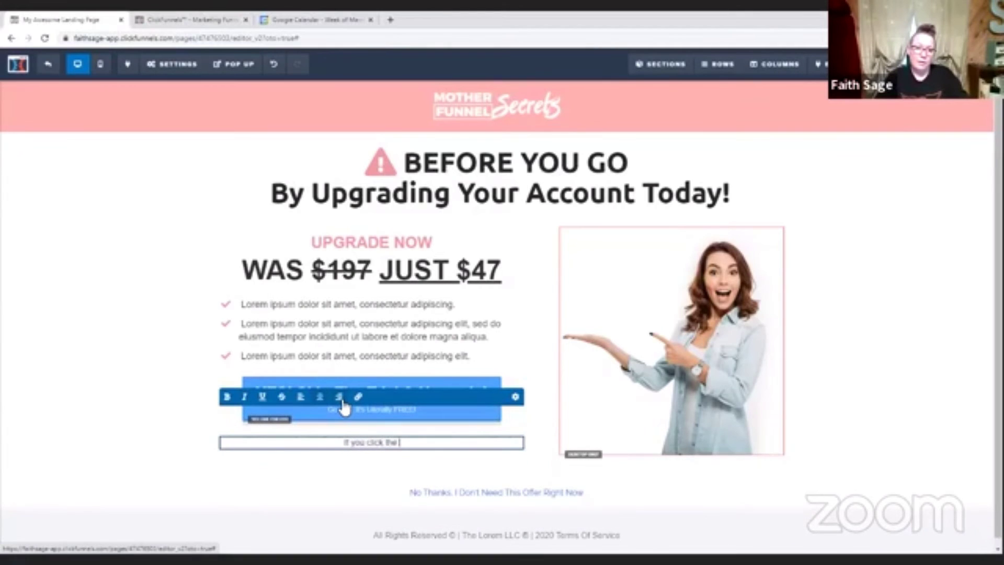
text(If you click the button above your)
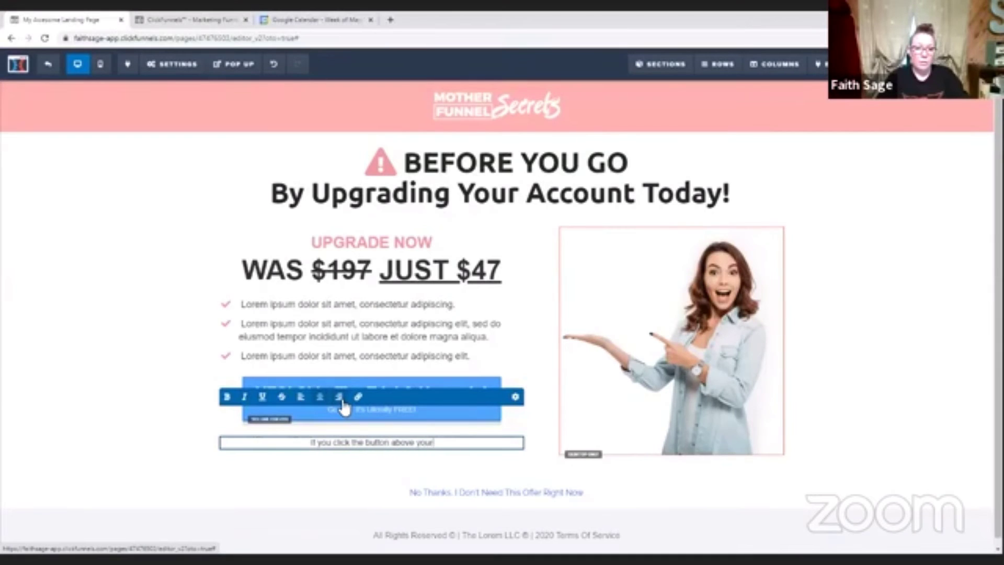
text( car)
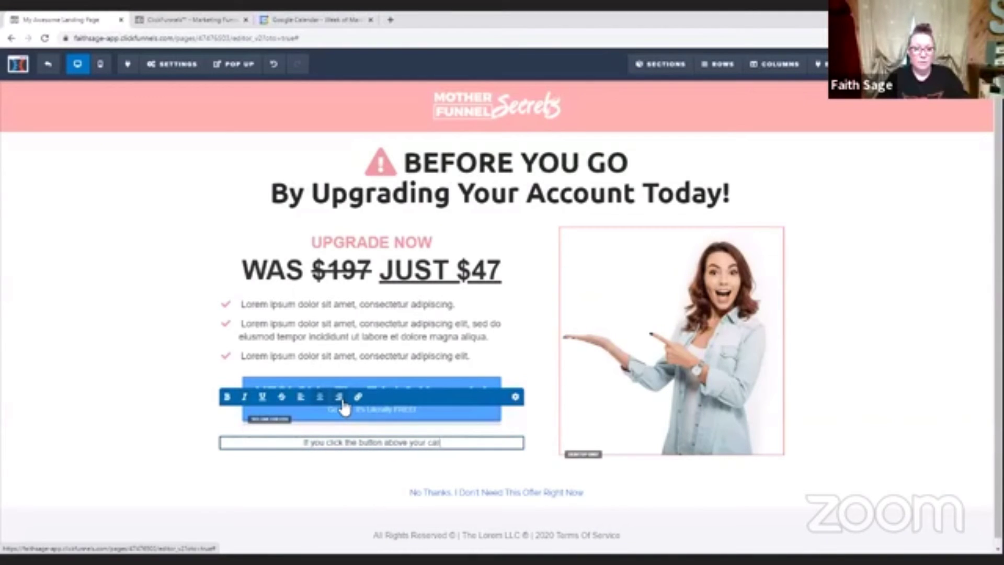
text(d will be cha)
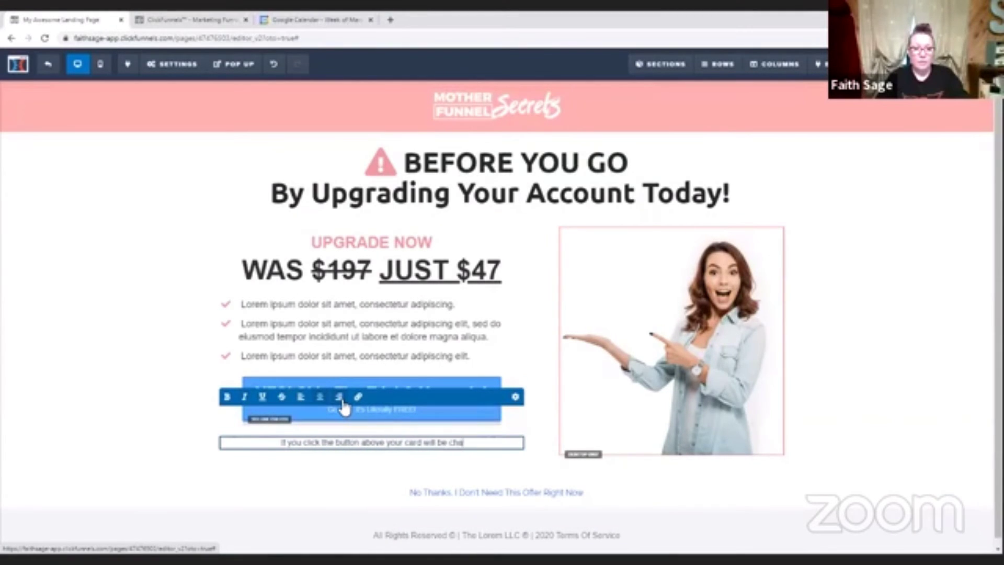
text(rged!)
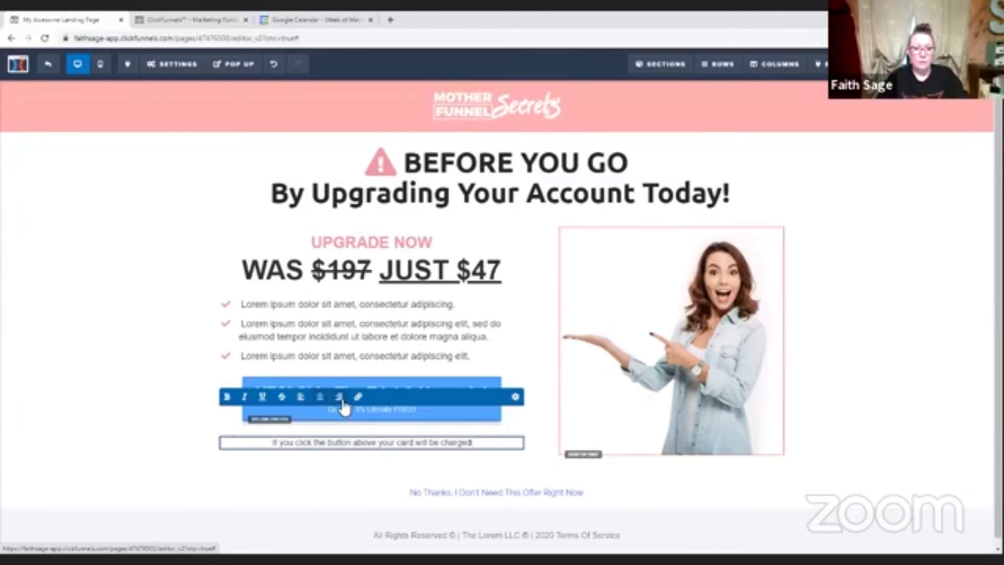
text( $47)
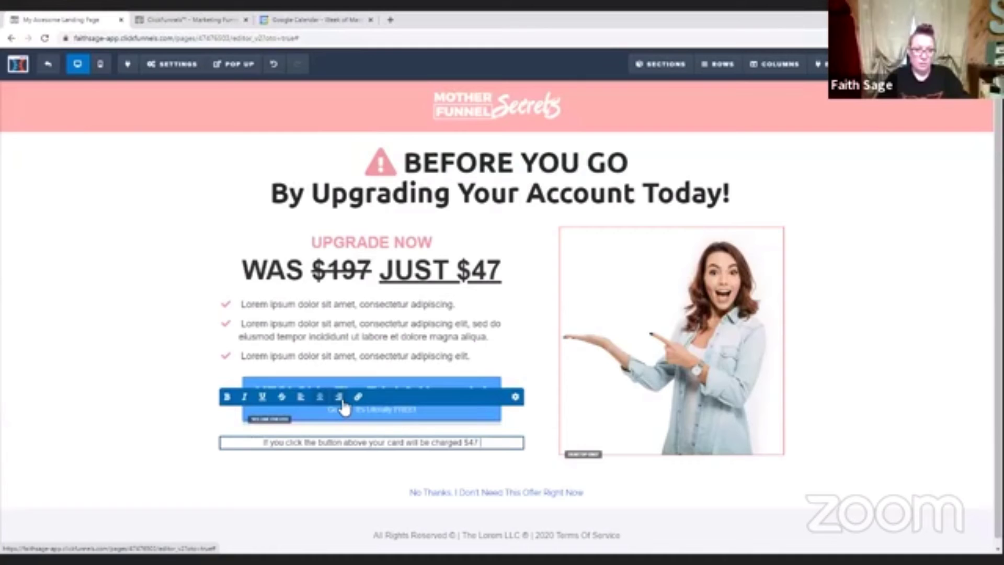
key(BackSpace)
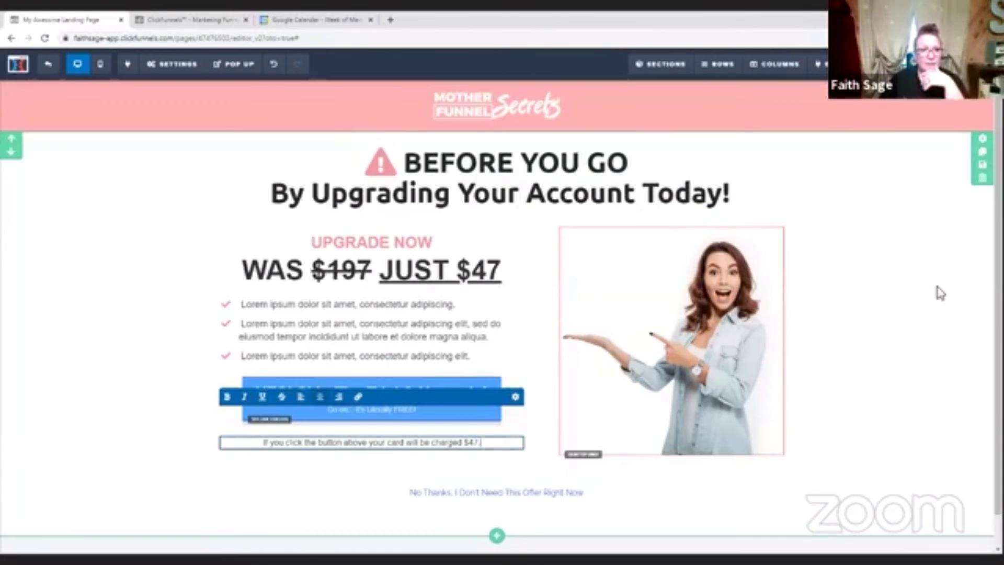
text(!)
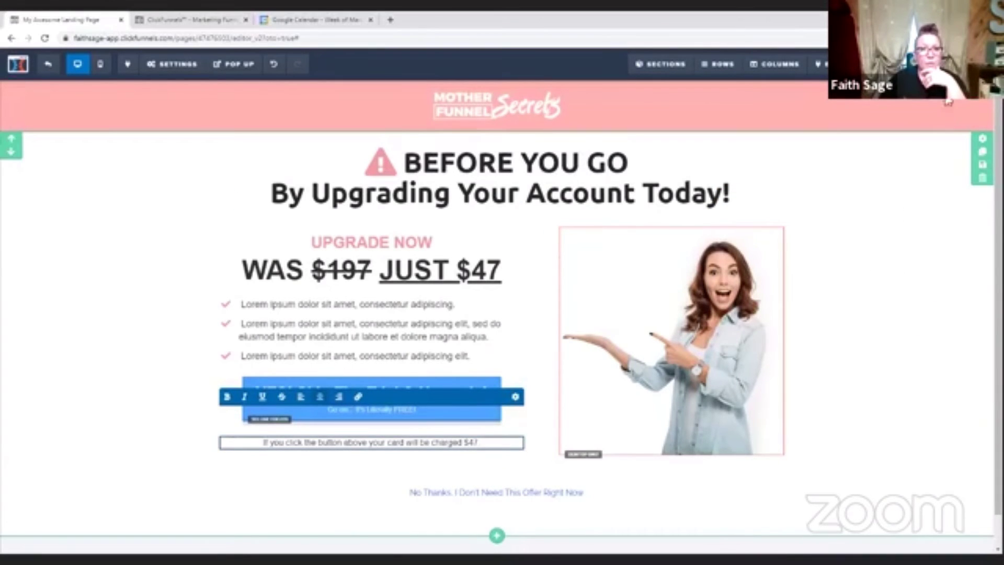
Save the OTO 2 page, dismiss the SEO settings, and return to the funnel step overview
click(916, 213)
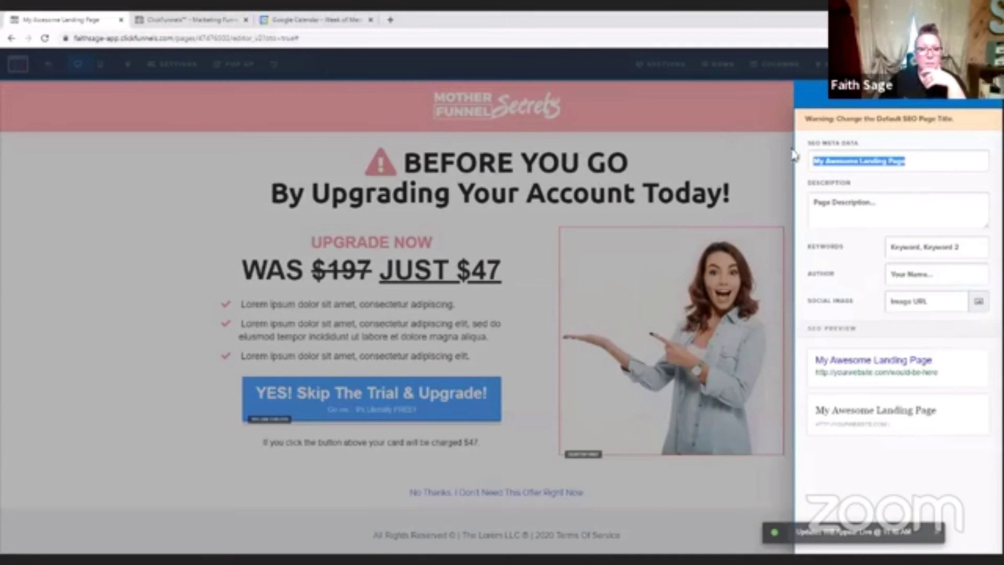
click(688, 145)
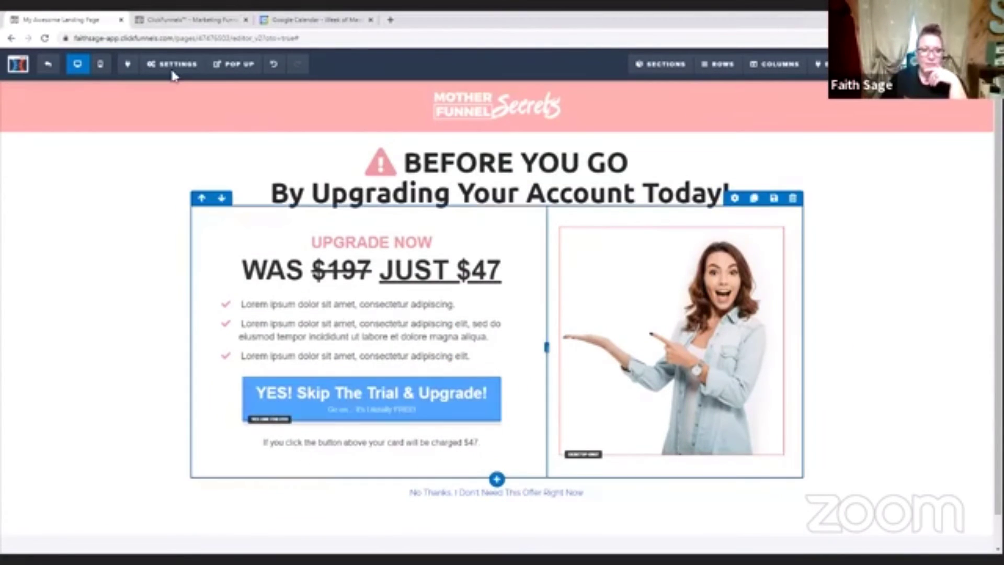
click(48, 67)
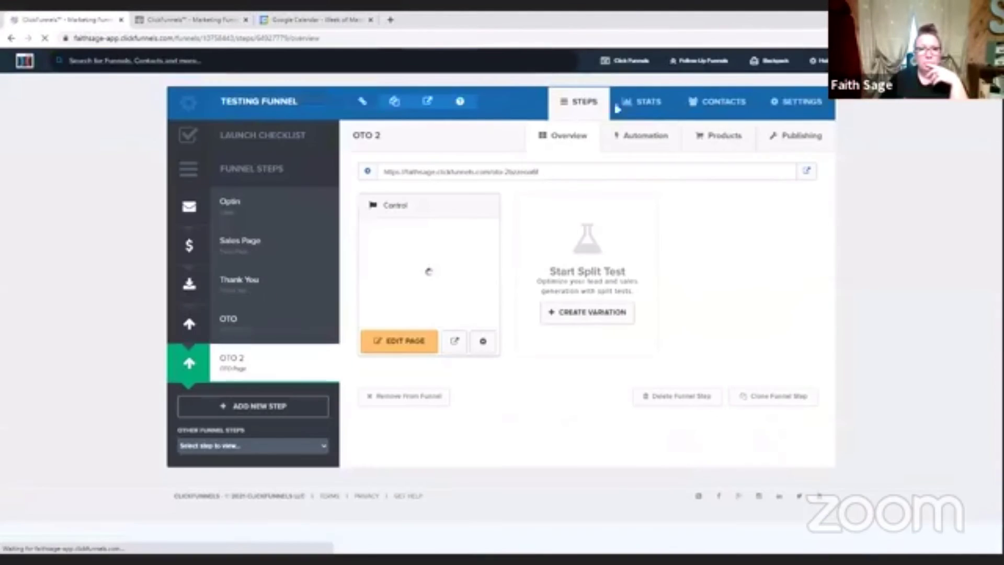
click(228, 322)
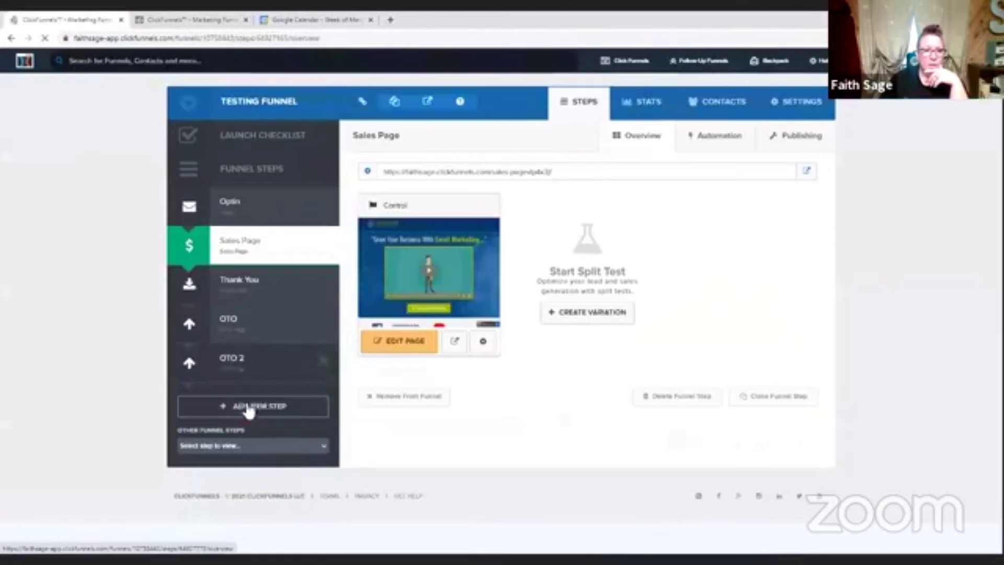
click(246, 407)
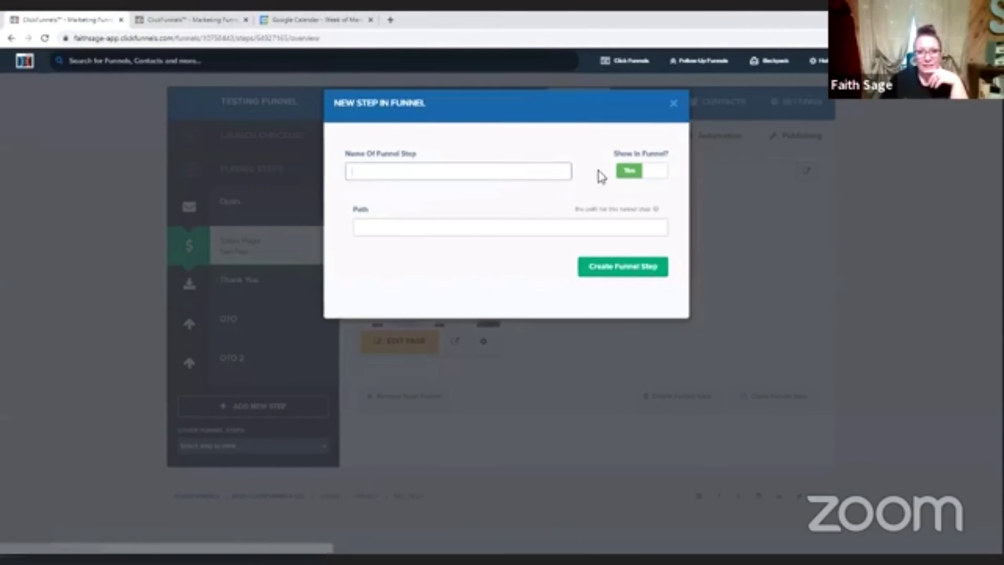
click(675, 104)
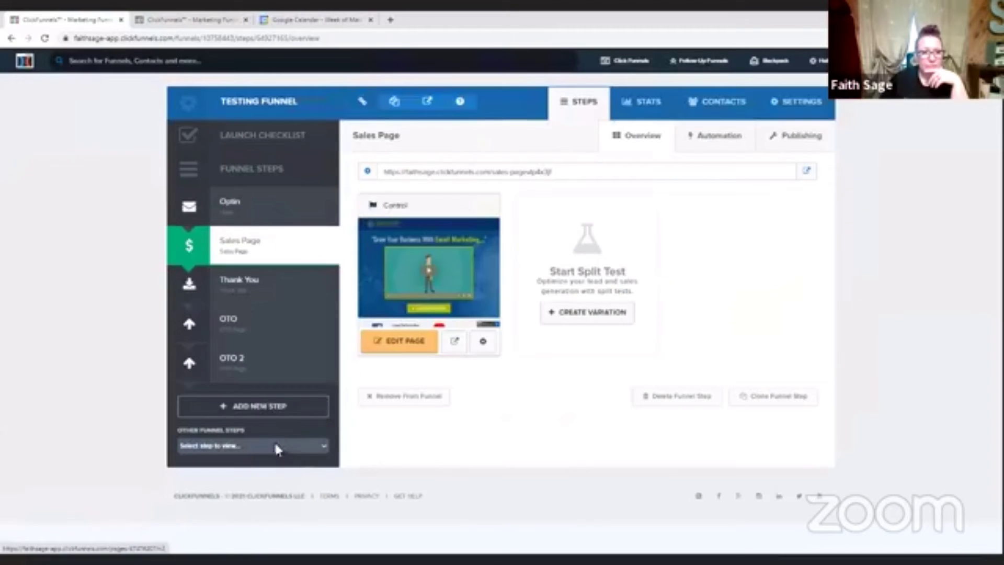
Add a funnel step named Sales Page 2 and browse its page templates
click(253, 407)
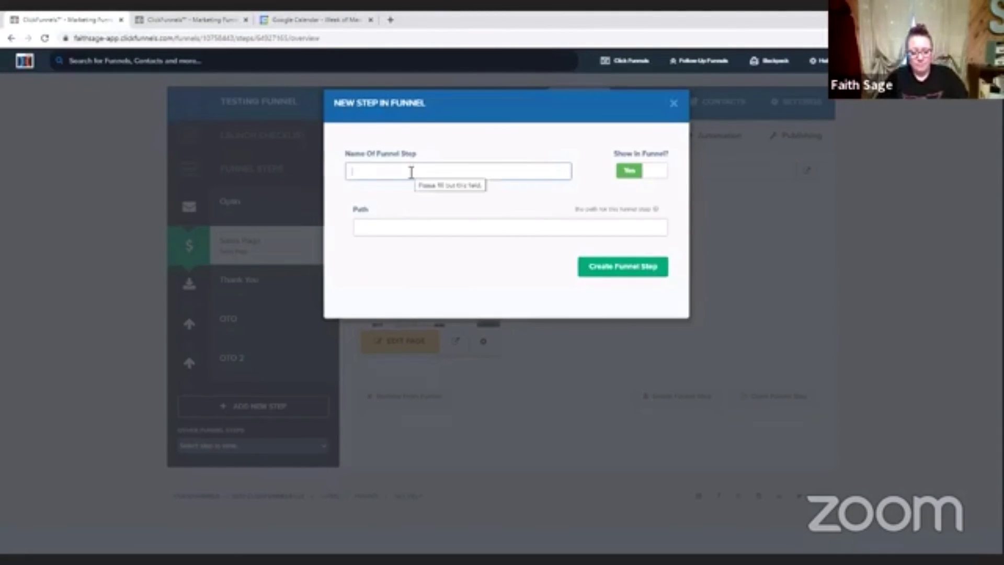
text(Sales )
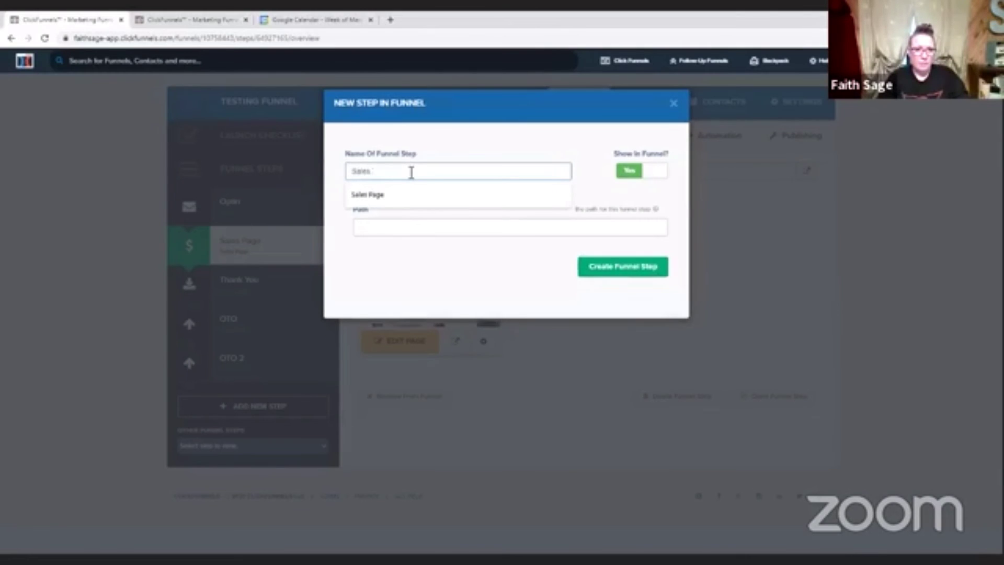
text(Page 2)
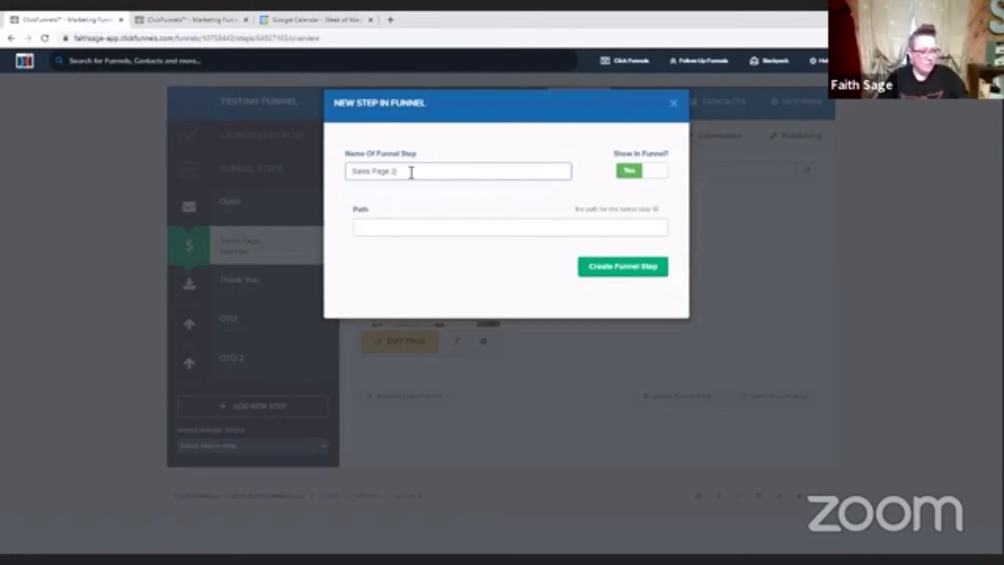
click(626, 272)
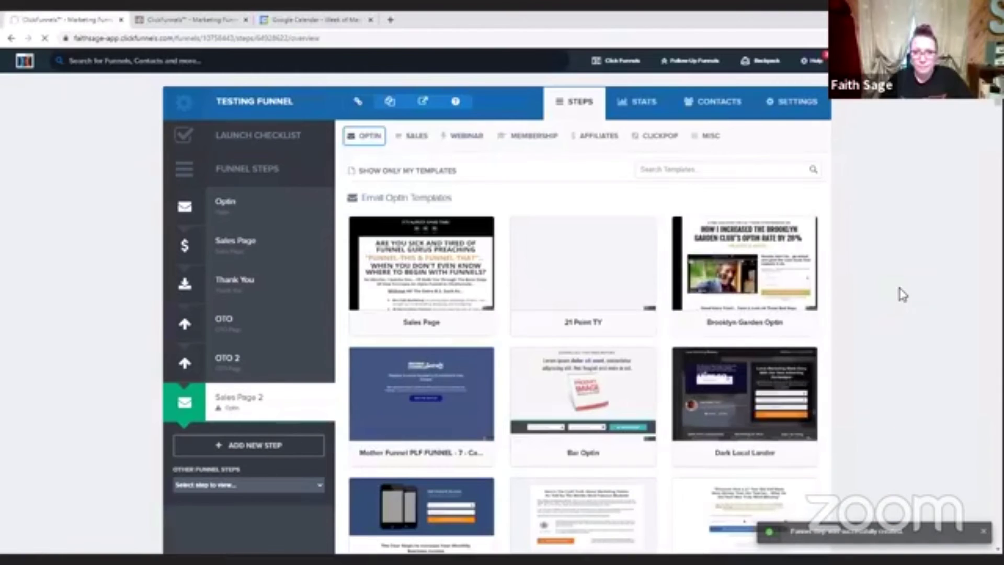
scroll(904, 296, down, 3)
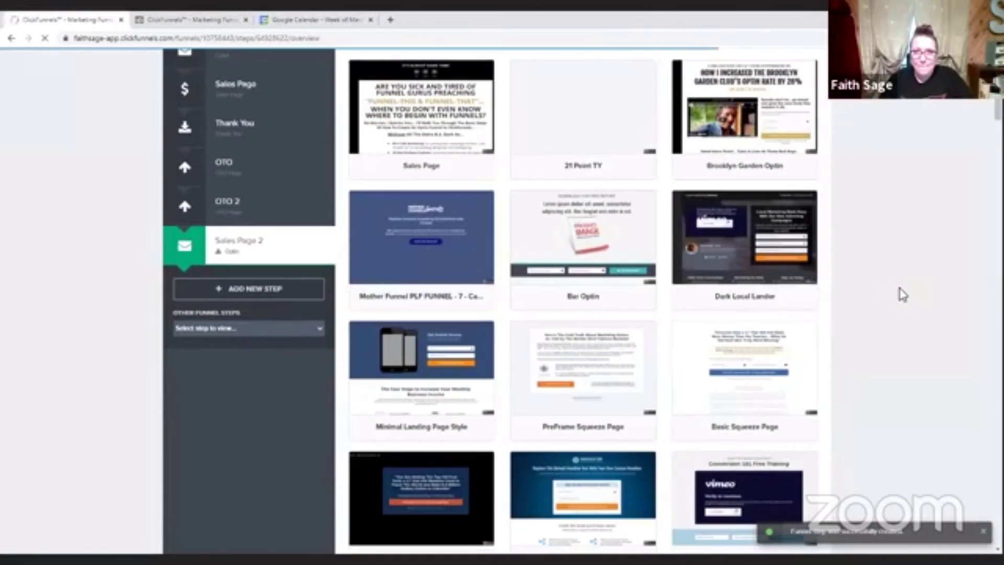
scroll(903, 296, down, 2)
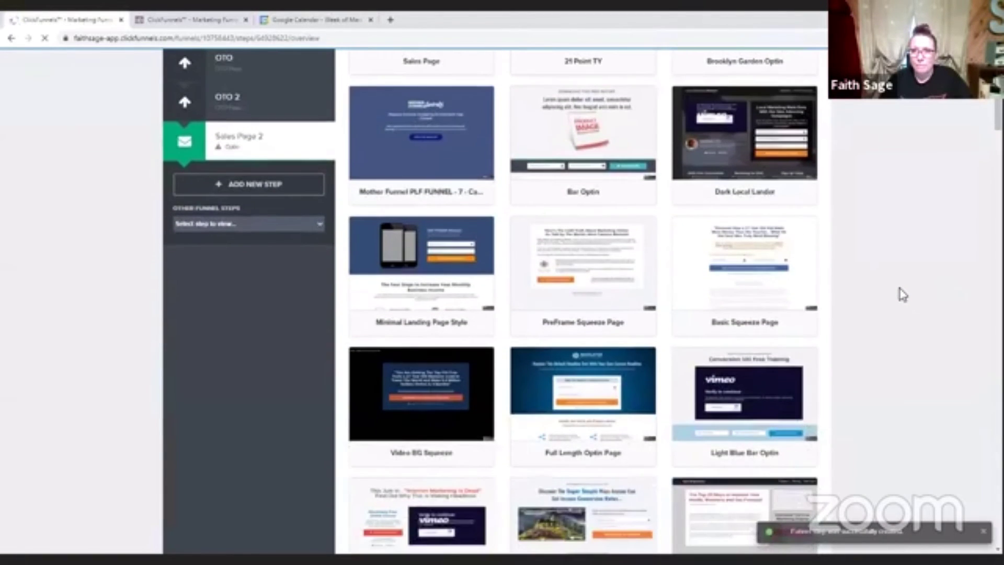
scroll(902, 294, down, 5)
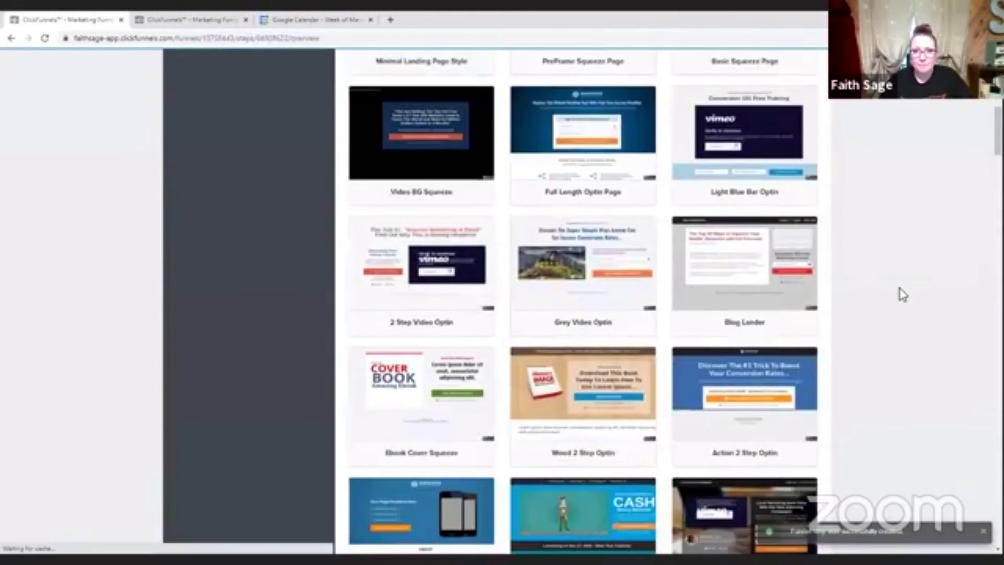
Delete the Sales Page 2 step from the funnel
scroll(899, 291, up, 7)
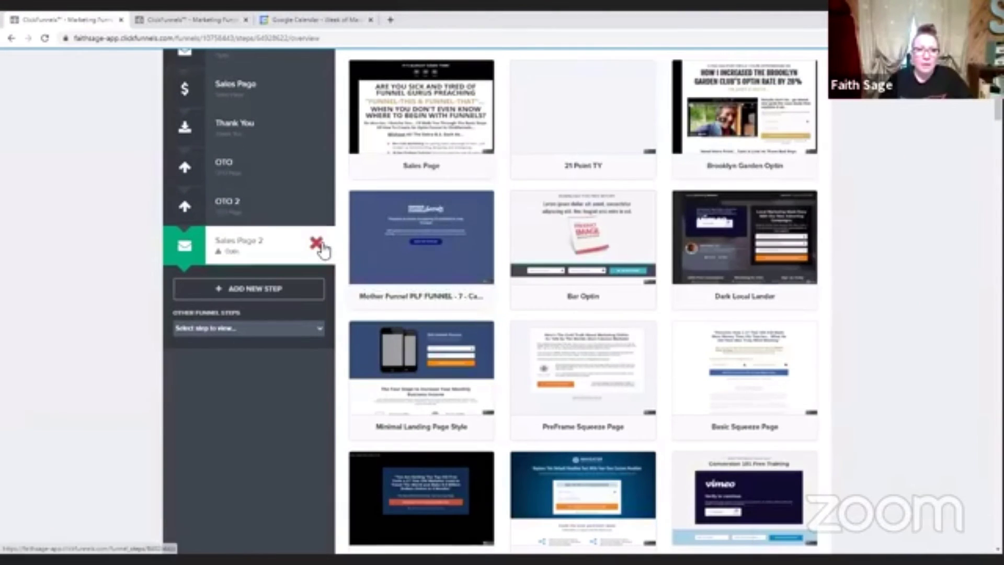
click(316, 243)
click(564, 109)
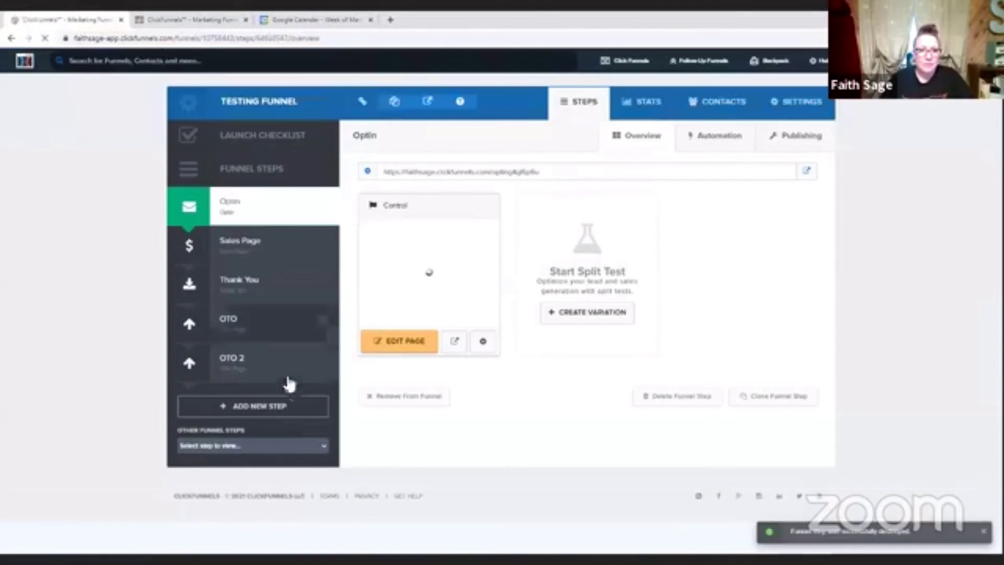
Add a new funnel step named Checkout to the Testing Funnel
click(267, 415)
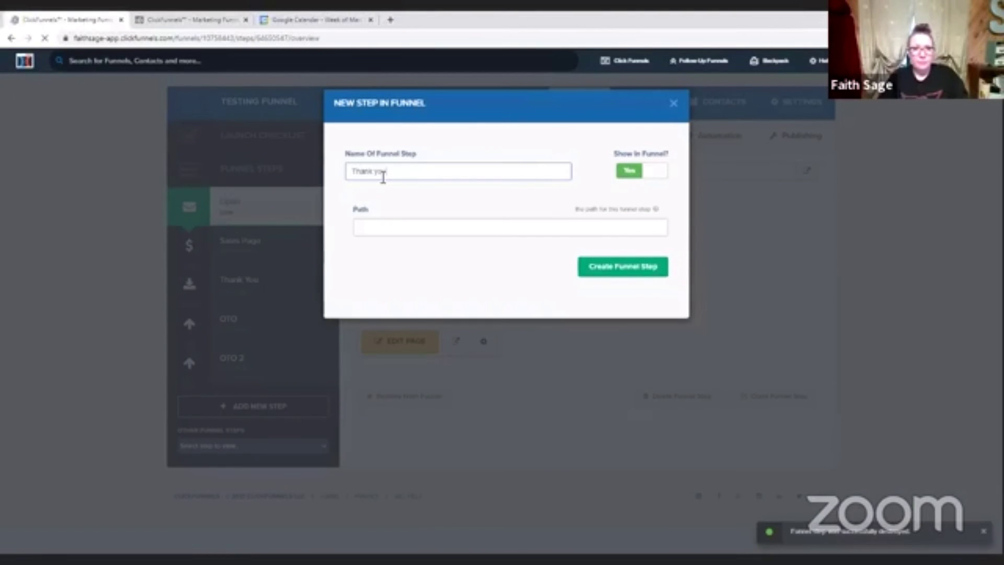
key(BackSpace)
key(BackSpace)
key(BackSpace)
key(BackSpace)
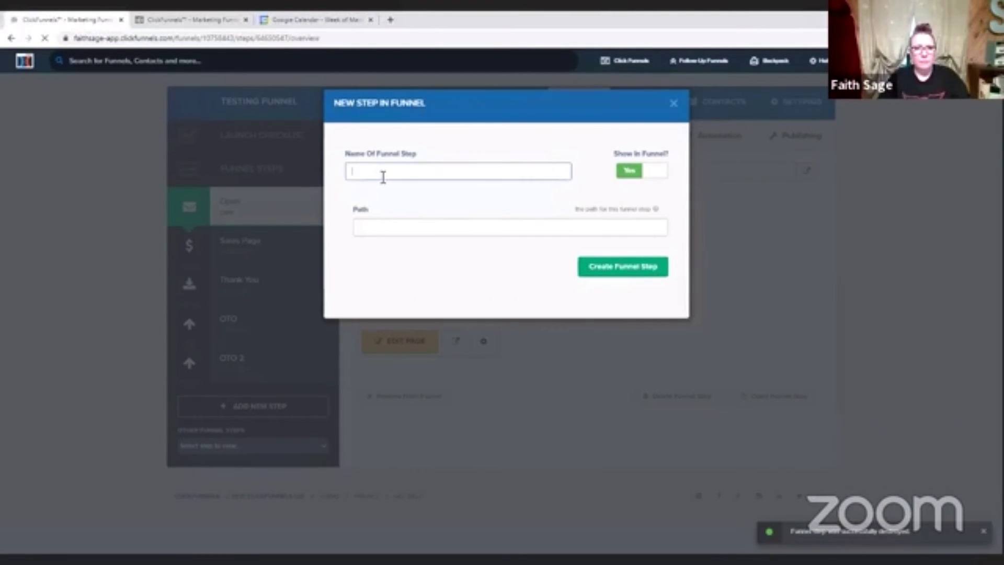
text(Checkout)
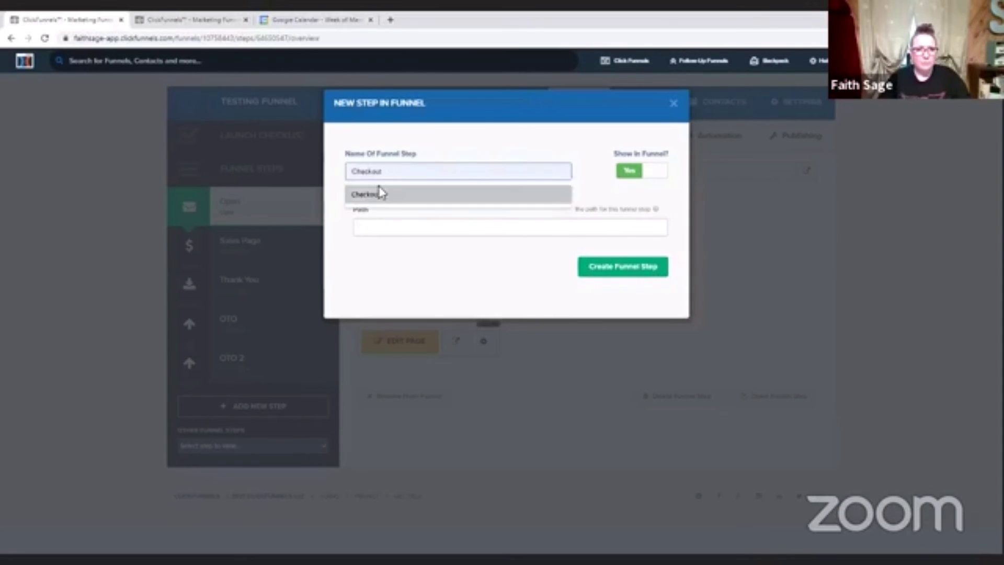
click(381, 191)
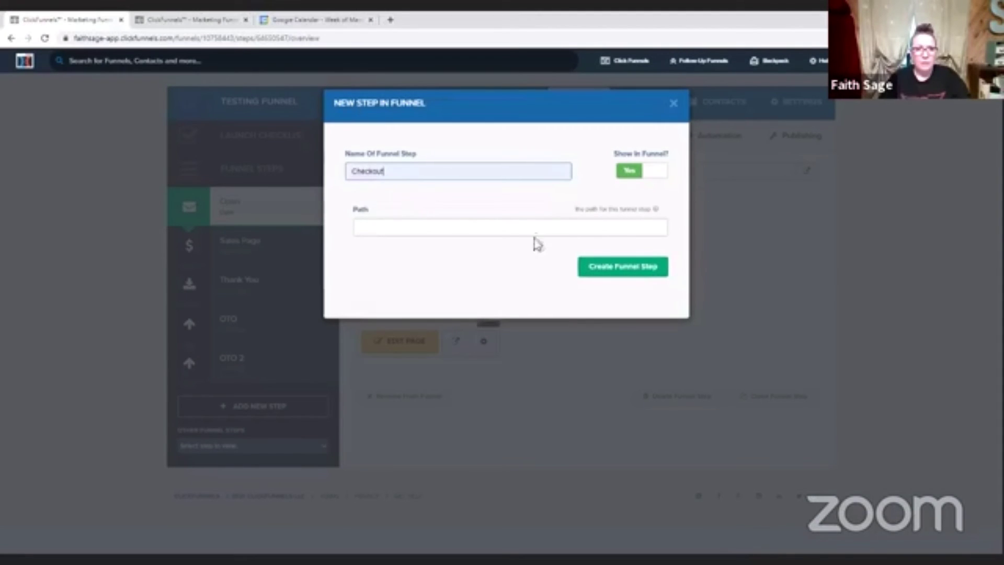
click(608, 271)
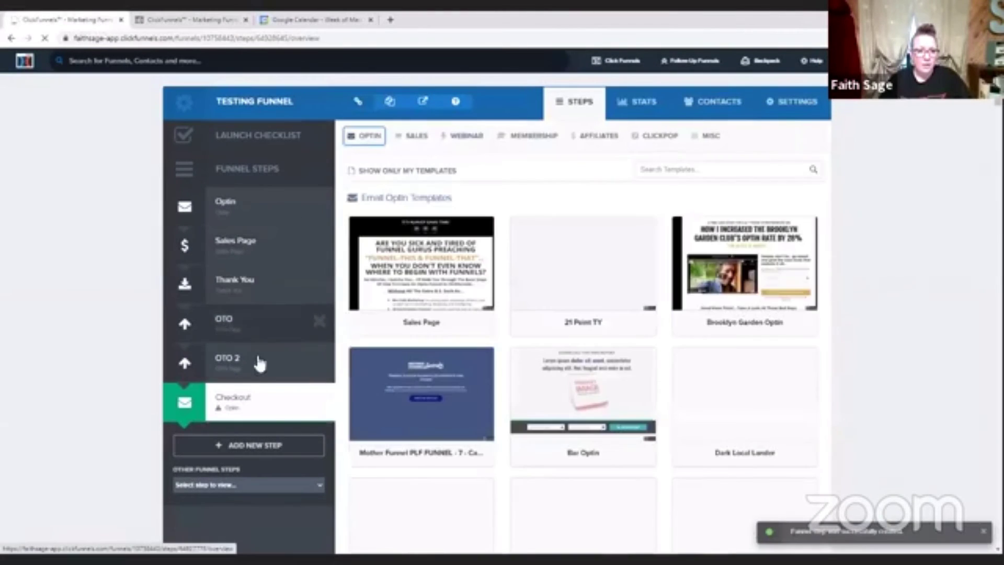
Reorder the funnel steps so Checkout follows Sales Page and OTO 2 follows Checkout
drag(270, 319, 265, 282)
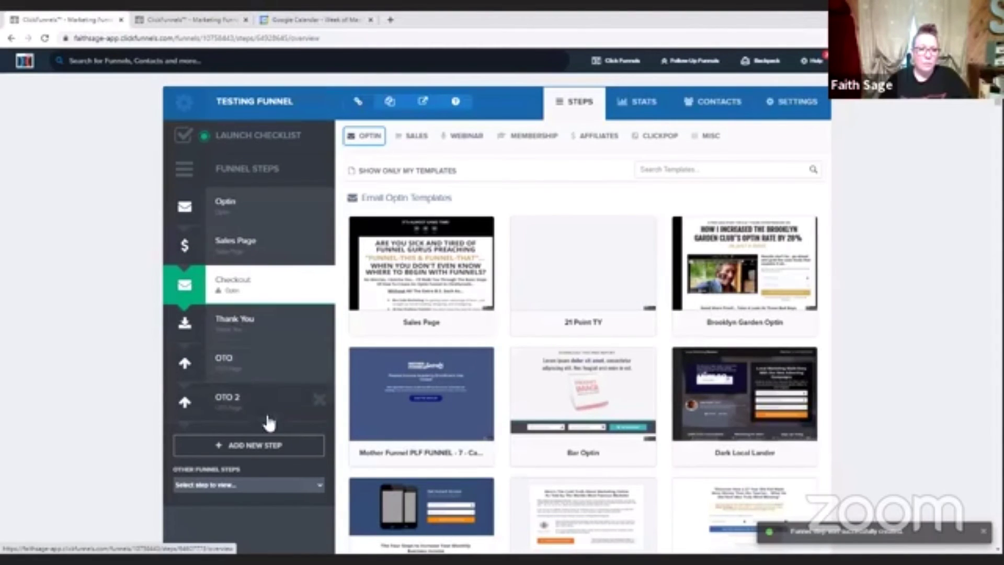
drag(270, 378, 246, 319)
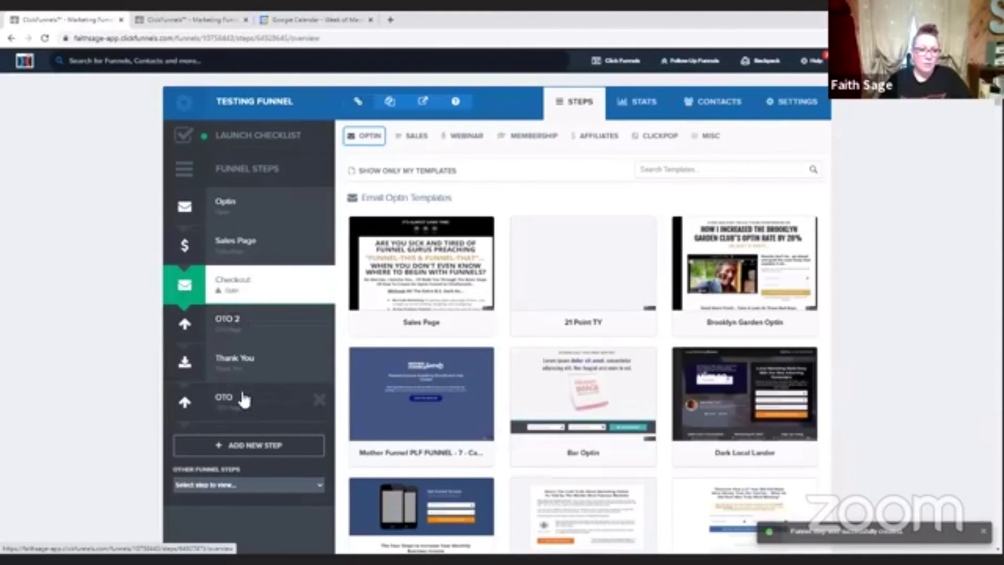
Delete the original OTO step with its pages and open the Checkout step
click(320, 402)
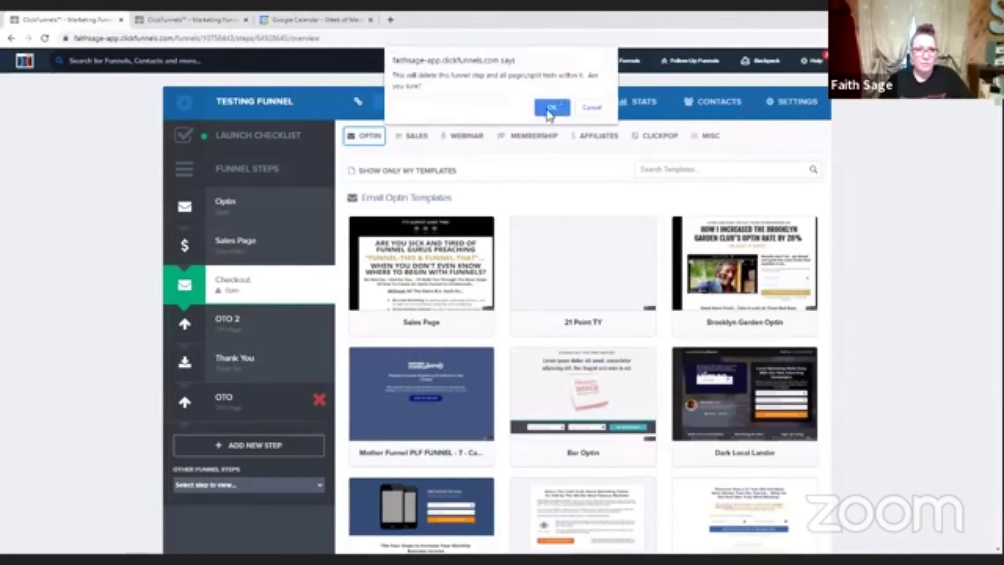
click(549, 105)
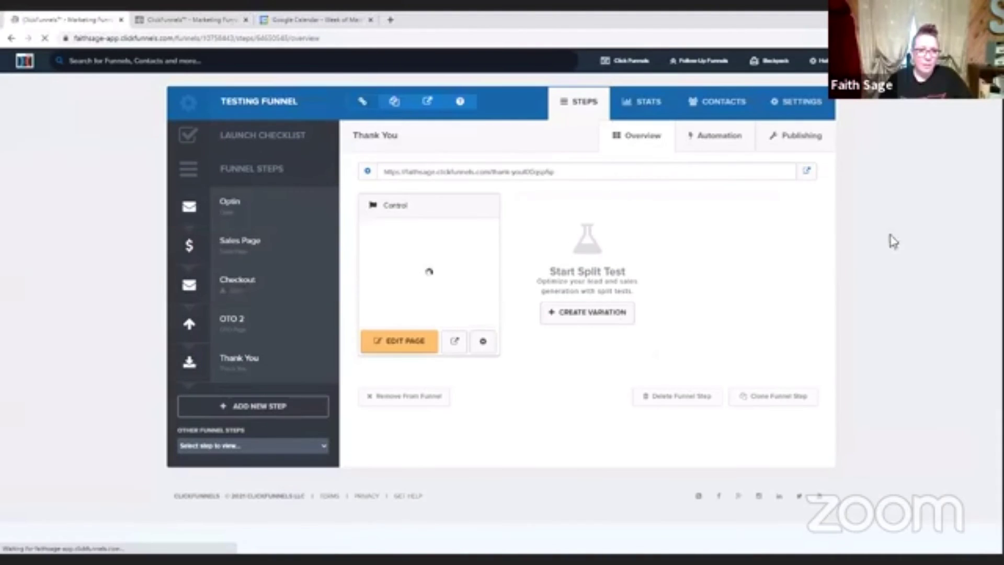
click(272, 274)
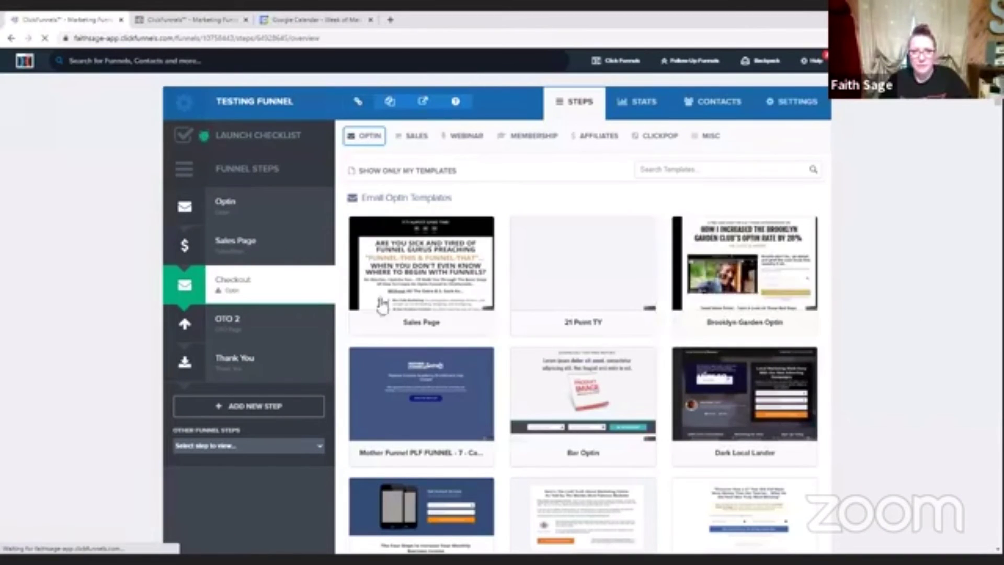
Apply the TWO STEP TRIP WIRE - 5 - Order template from the order form templates to the Checkout step
scroll(874, 280, down, 4)
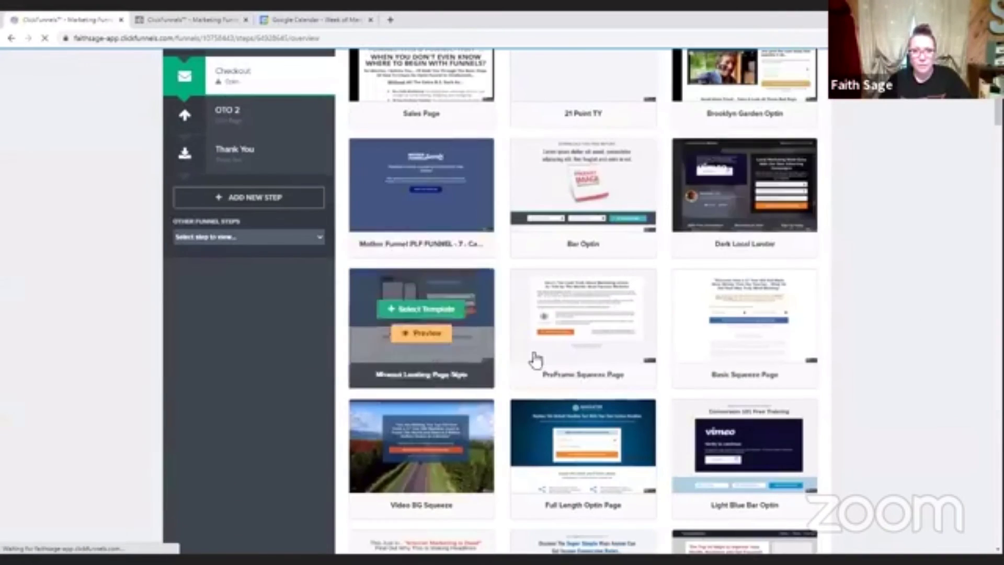
scroll(482, 253, up, 4)
click(413, 137)
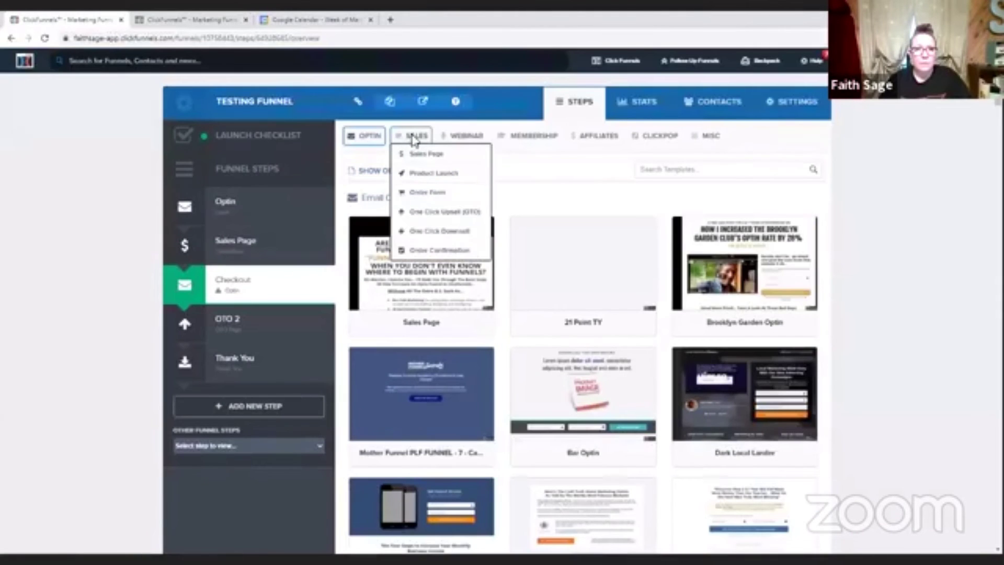
click(433, 194)
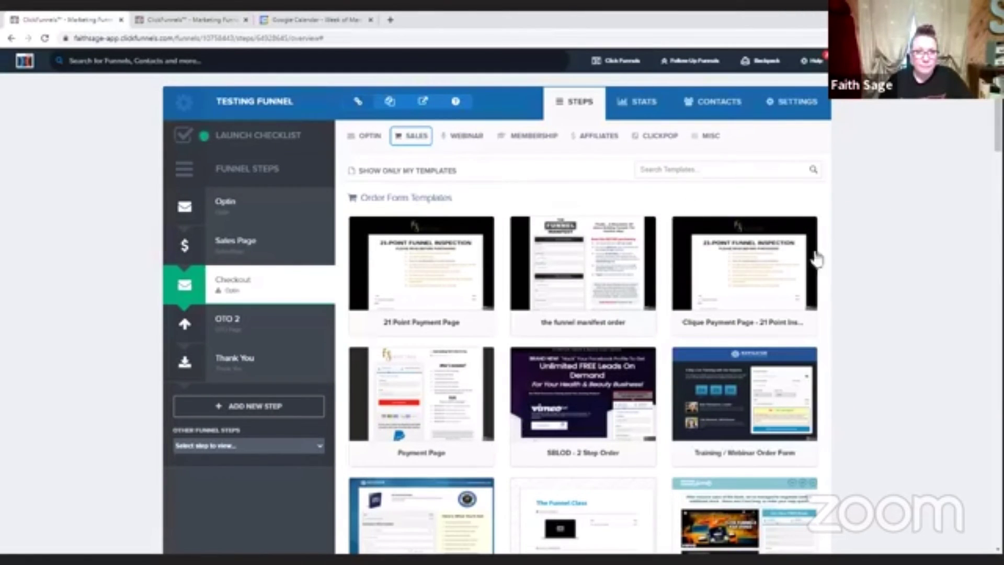
scroll(889, 291, down, 5)
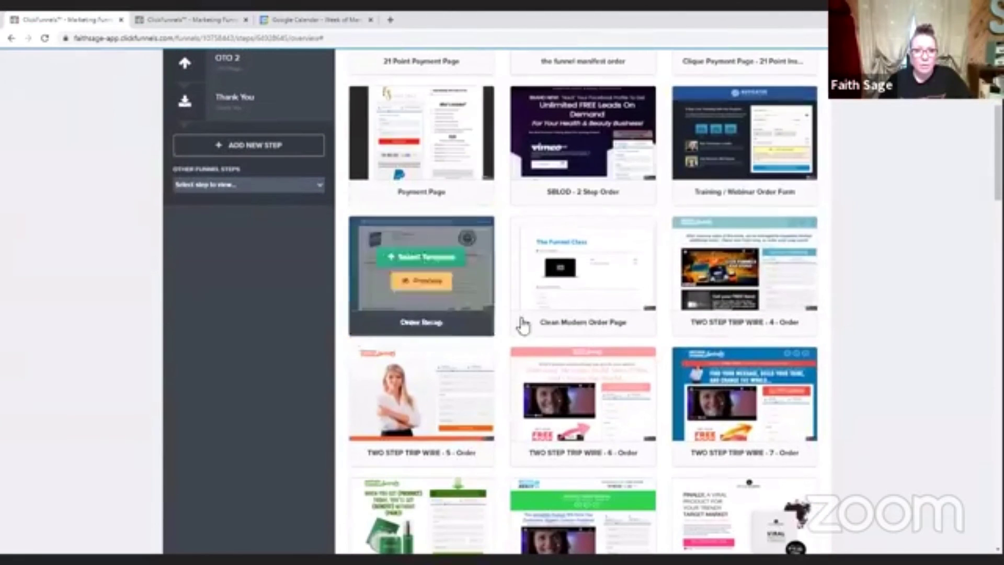
mouse_move(410, 411)
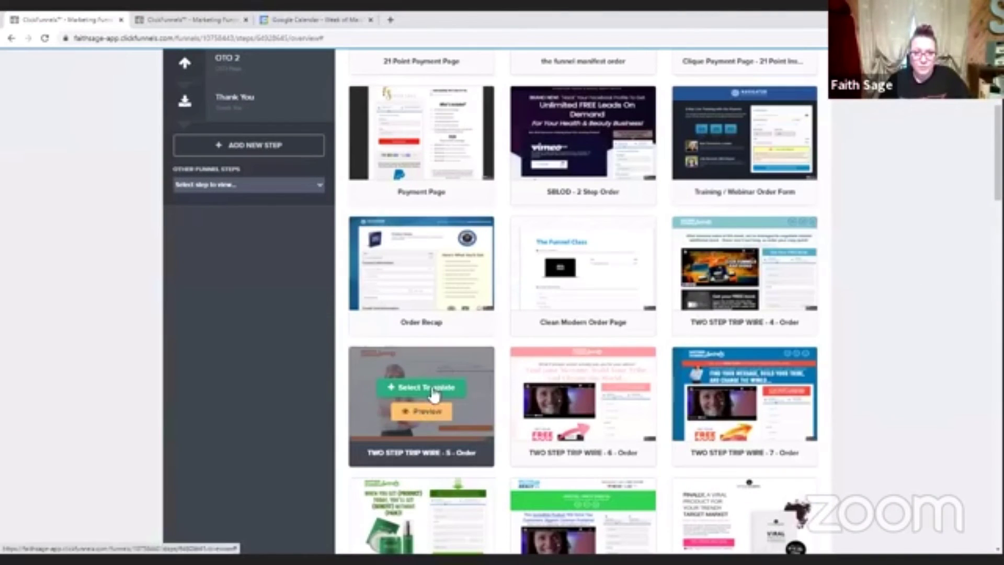
click(434, 390)
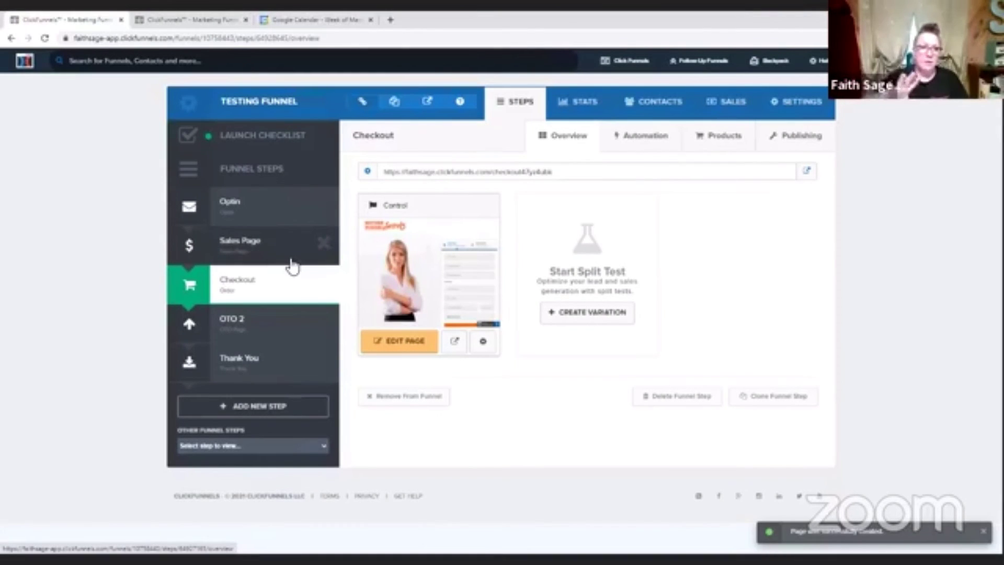
Review the Checkout page in the page editor from the order form down to the footer, and return to the step overview
click(394, 345)
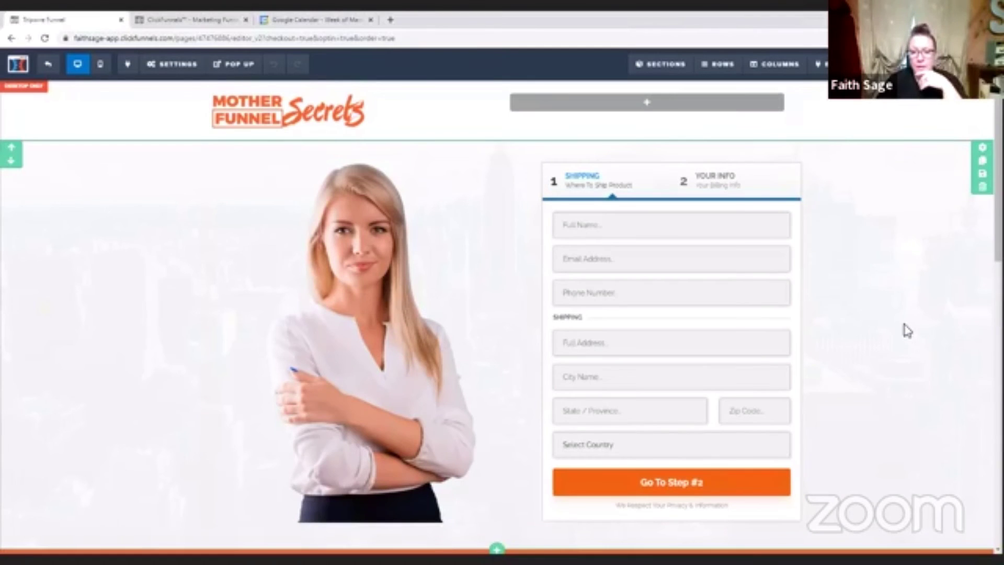
scroll(892, 416, down, 15)
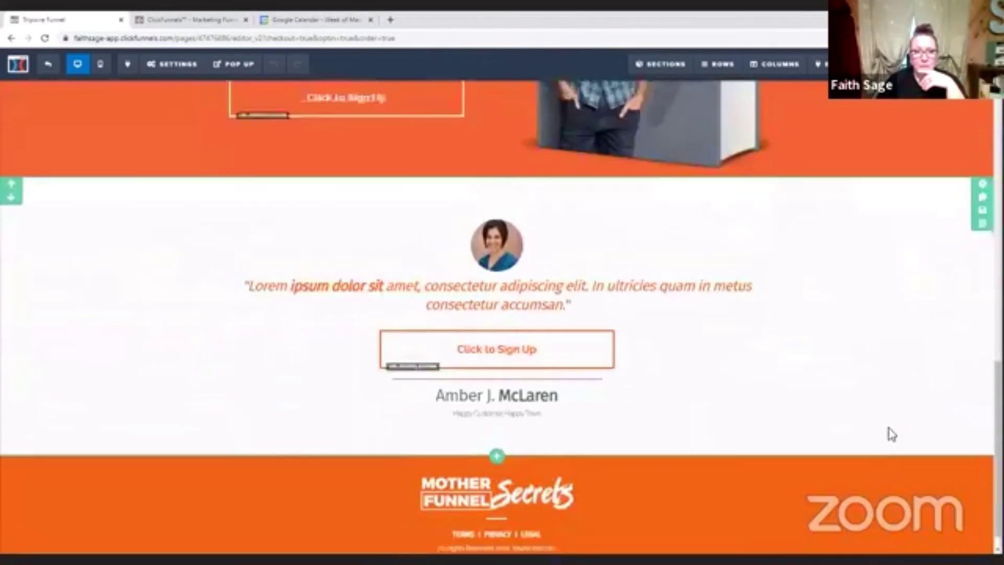
scroll(884, 419, up, 10)
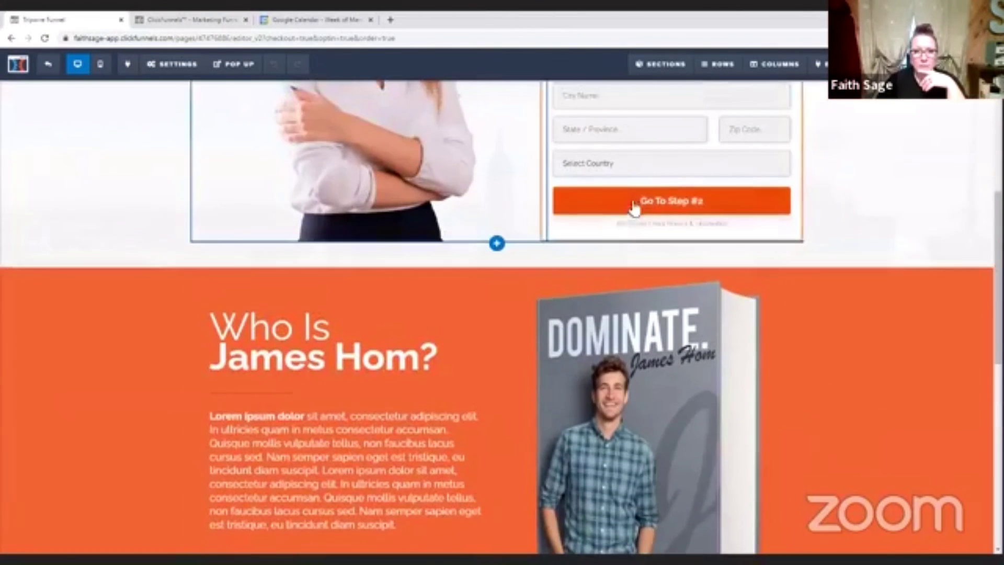
scroll(822, 314, up, 5)
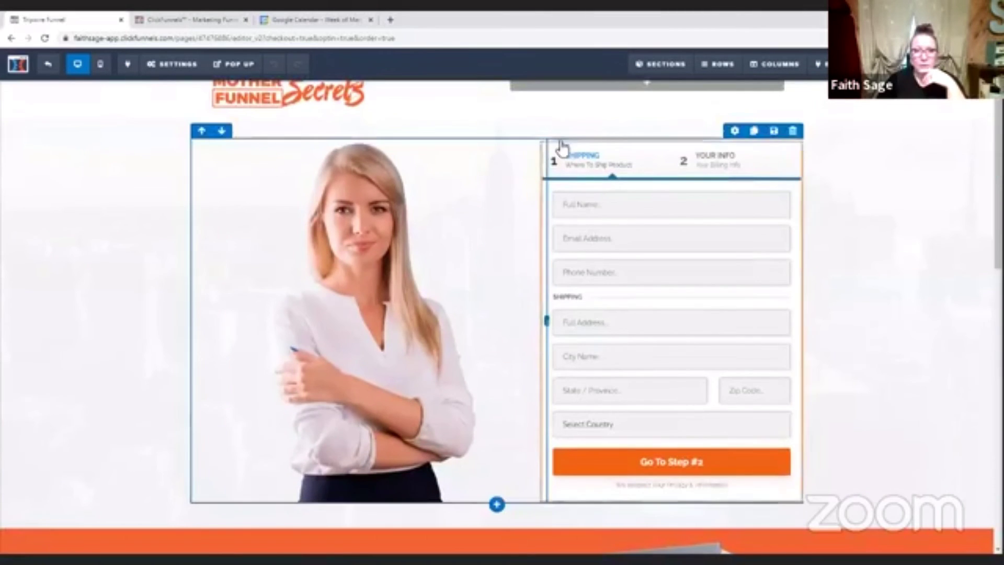
click(46, 65)
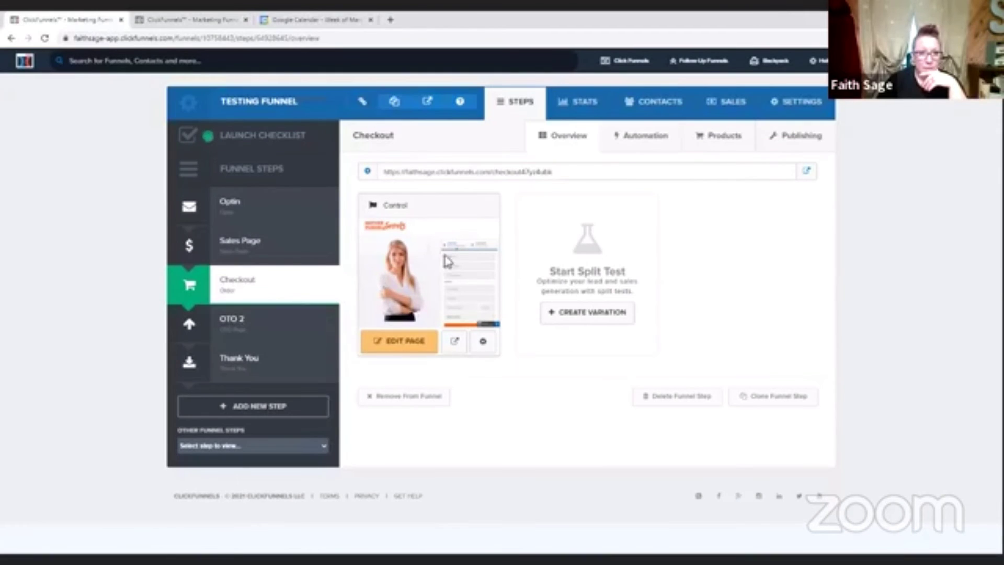
Start a new product for the Checkout step, using the Stripe integration as a one-time payment, and continue to the product details
click(721, 140)
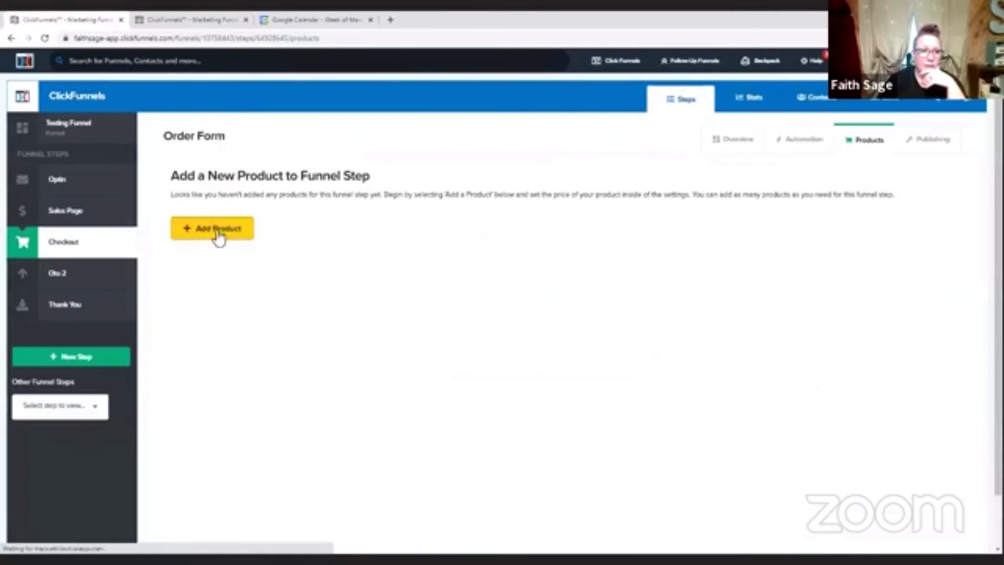
click(218, 231)
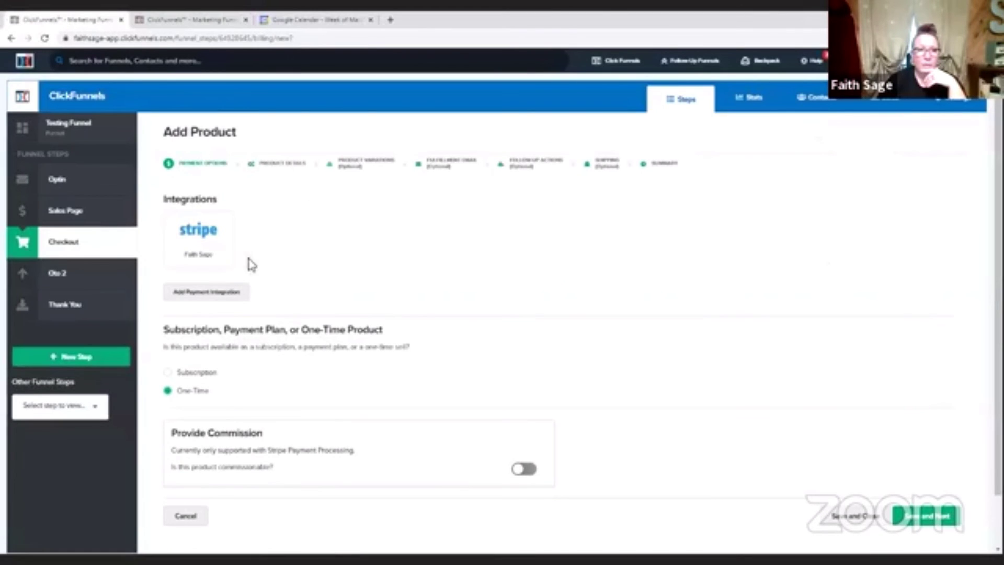
click(192, 240)
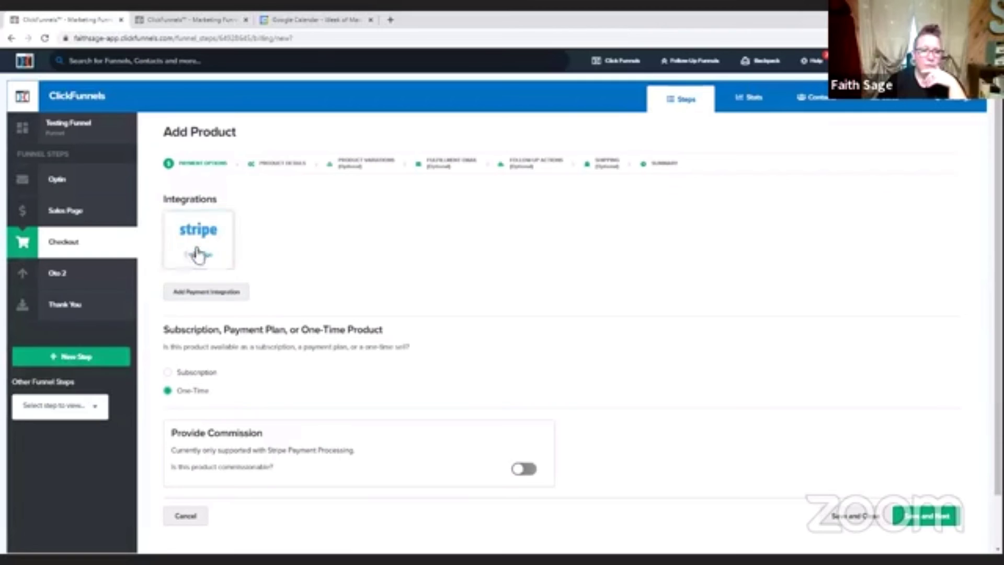
scroll(972, 484, down, 2)
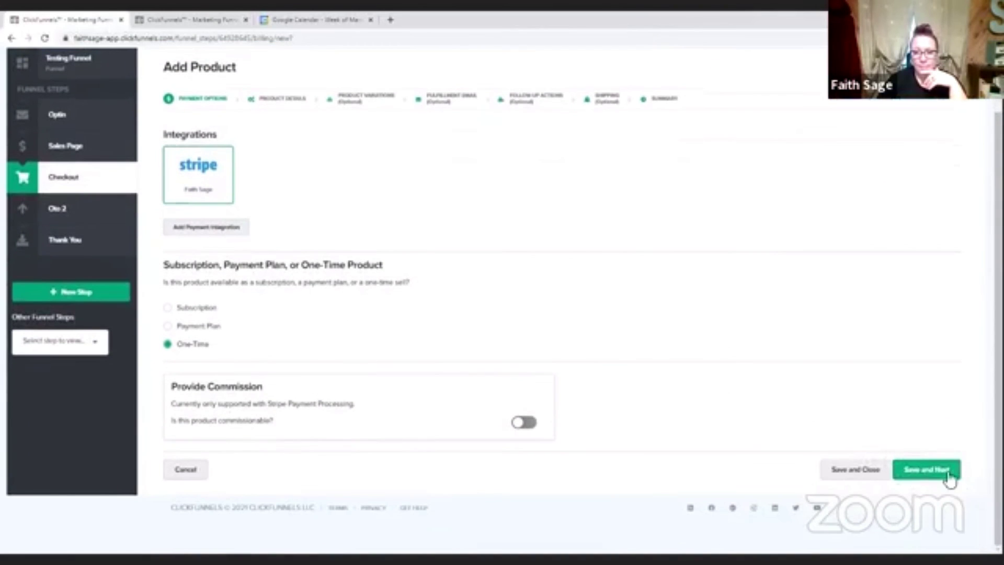
click(944, 472)
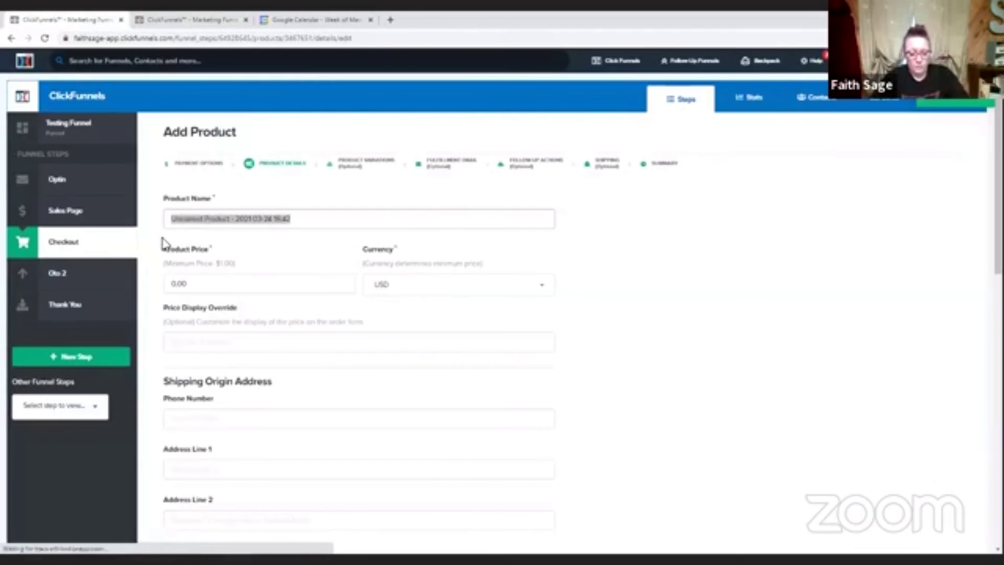
Name the product Amazing Product #1A, and set both its price and price display override to $97
text(Amazing Product #)
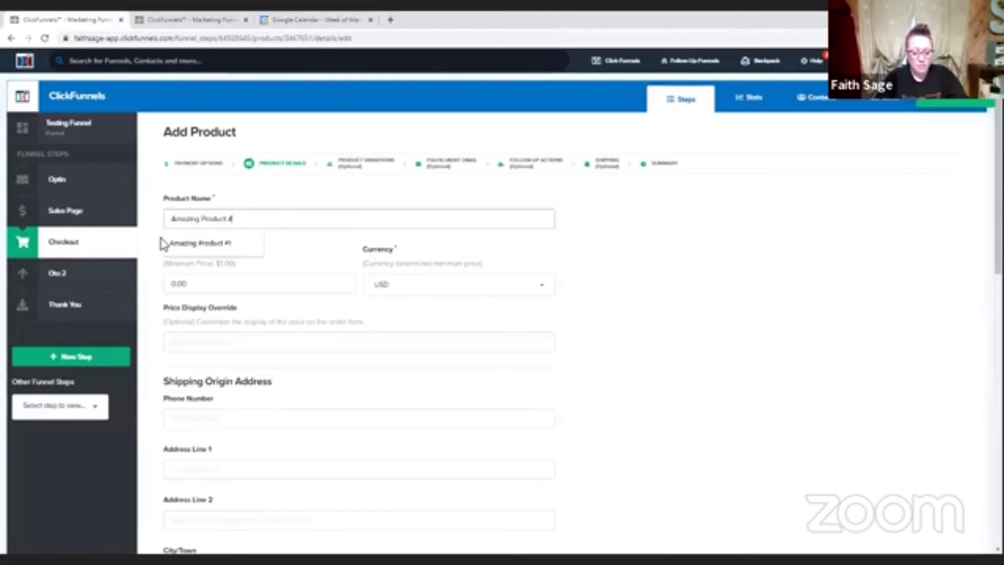
text(2)
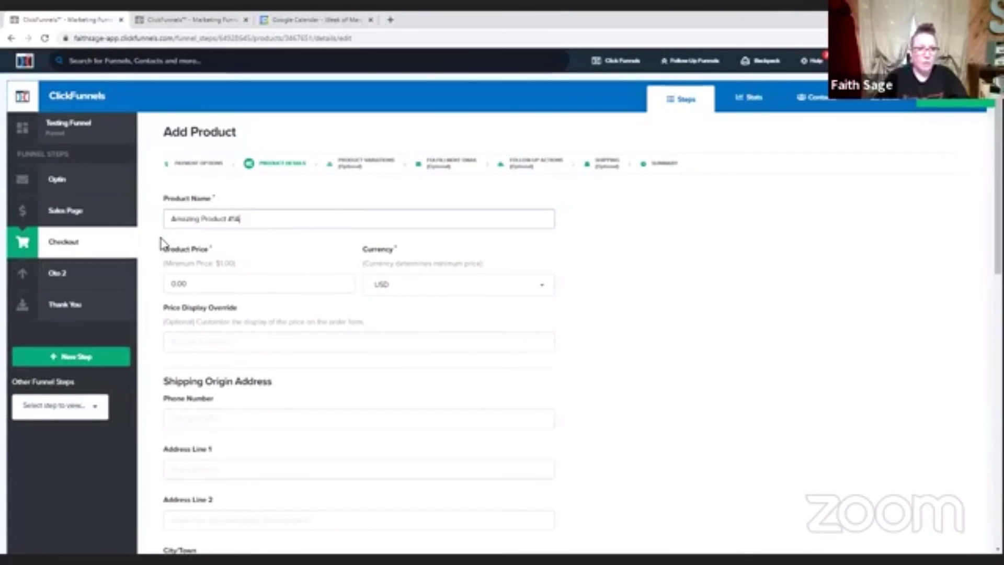
click(180, 283)
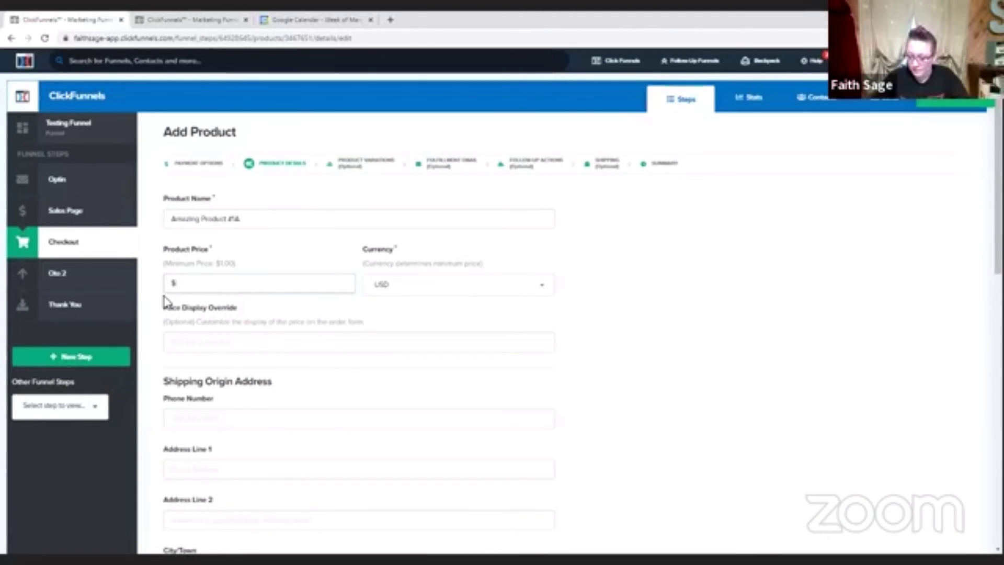
click(237, 341)
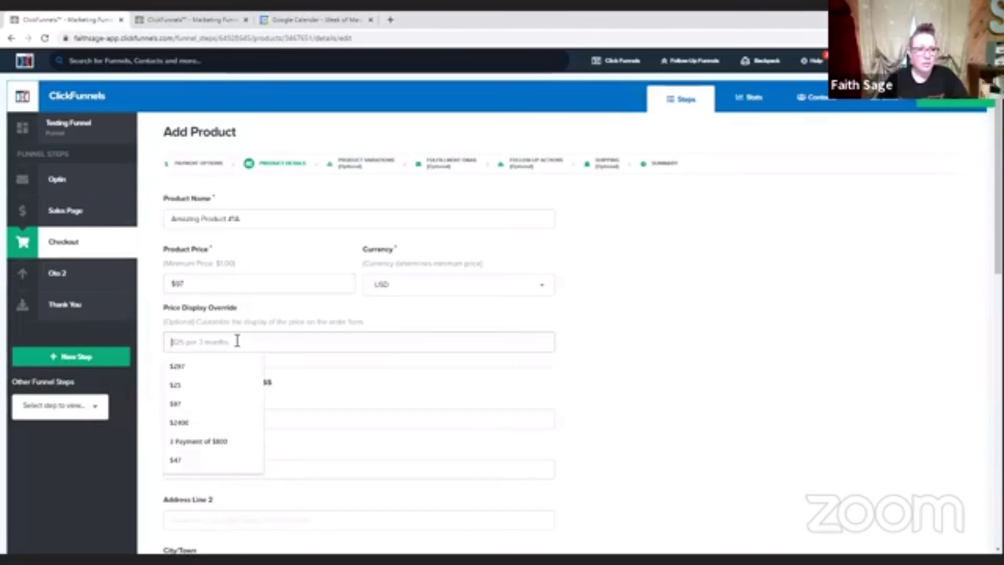
text($97)
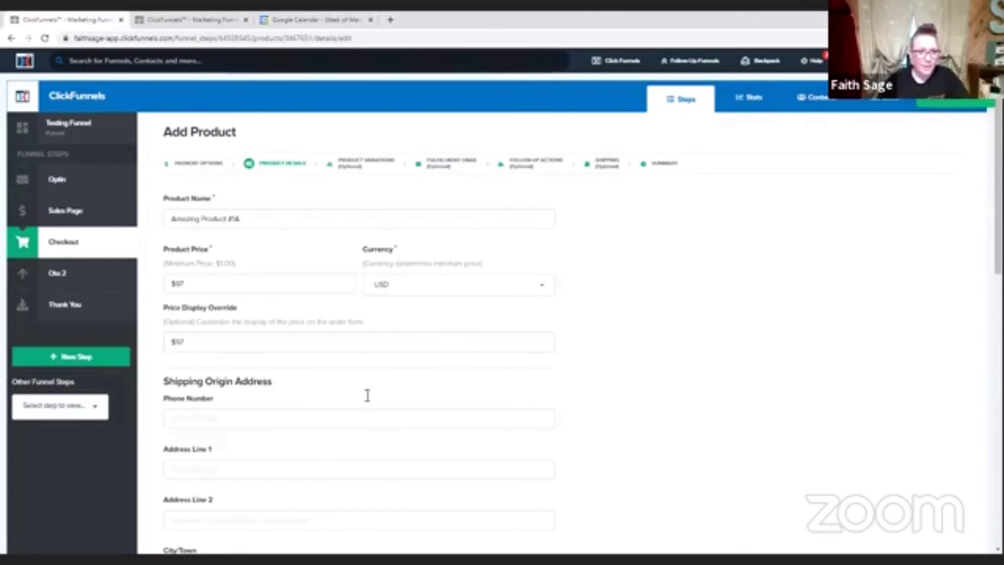
Set the product's billing description to Amazing Product #1A and submit the product details
scroll(340, 407, down, 5)
click(196, 481)
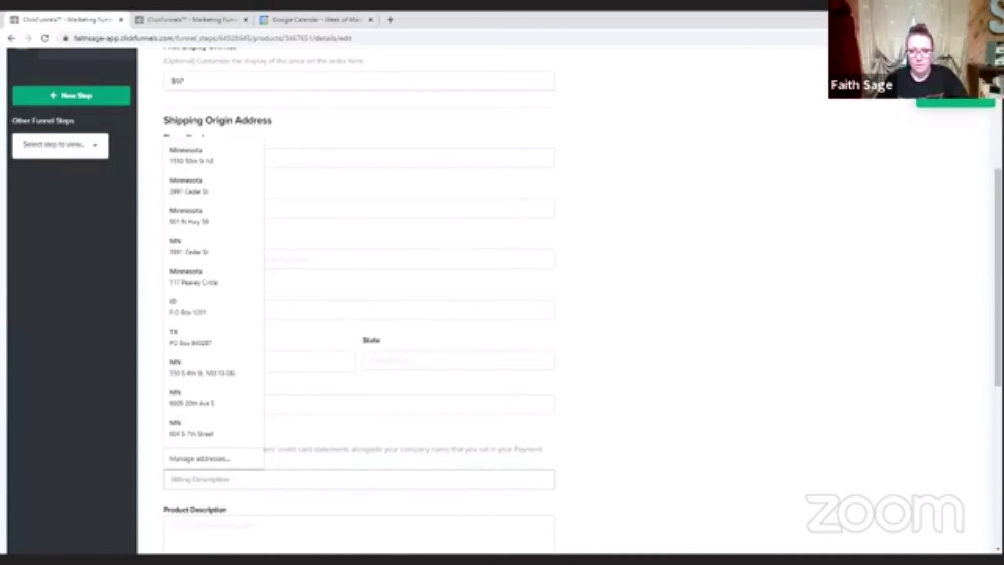
click(206, 478)
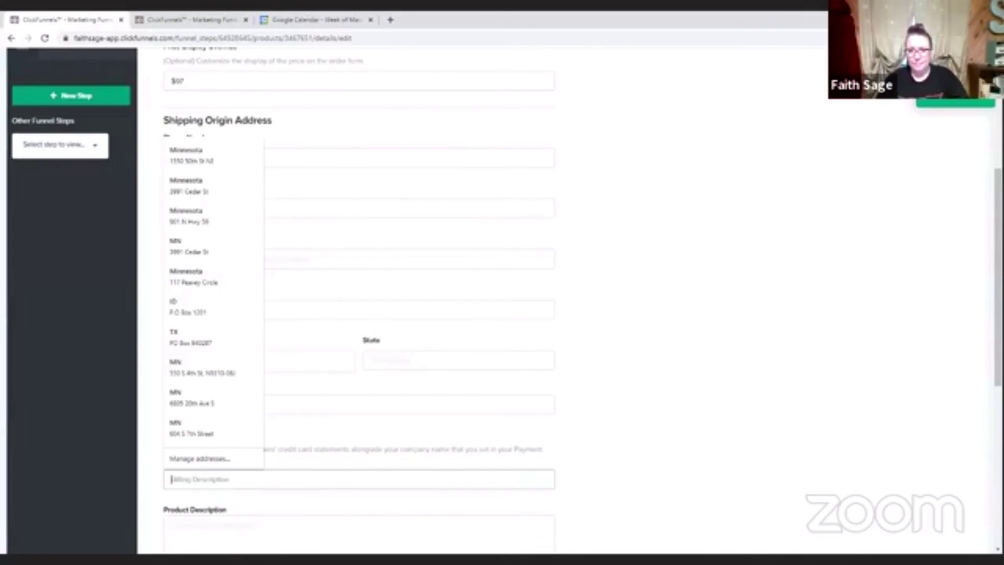
click(255, 479)
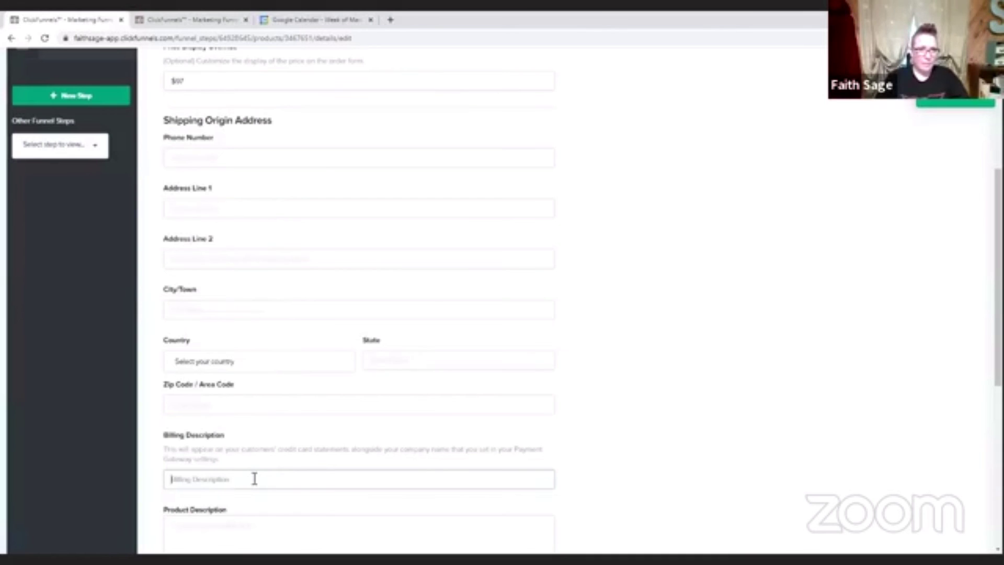
text(Amazing)
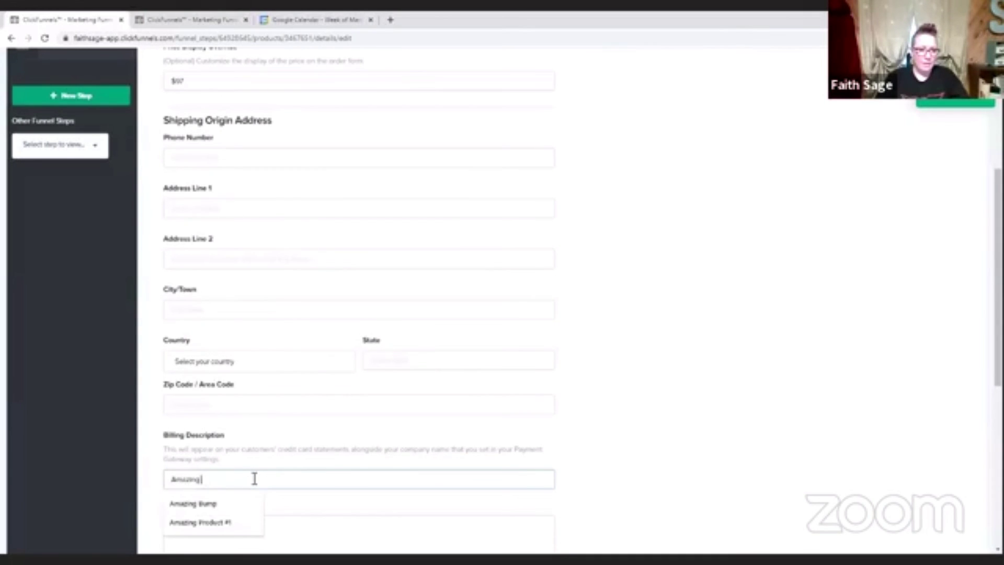
text( Produc)
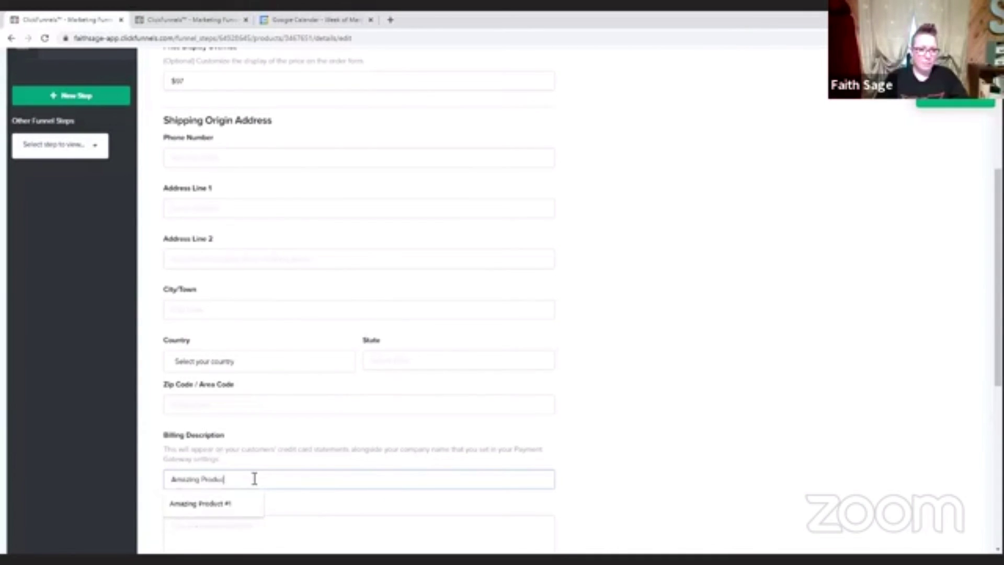
text(t #1)
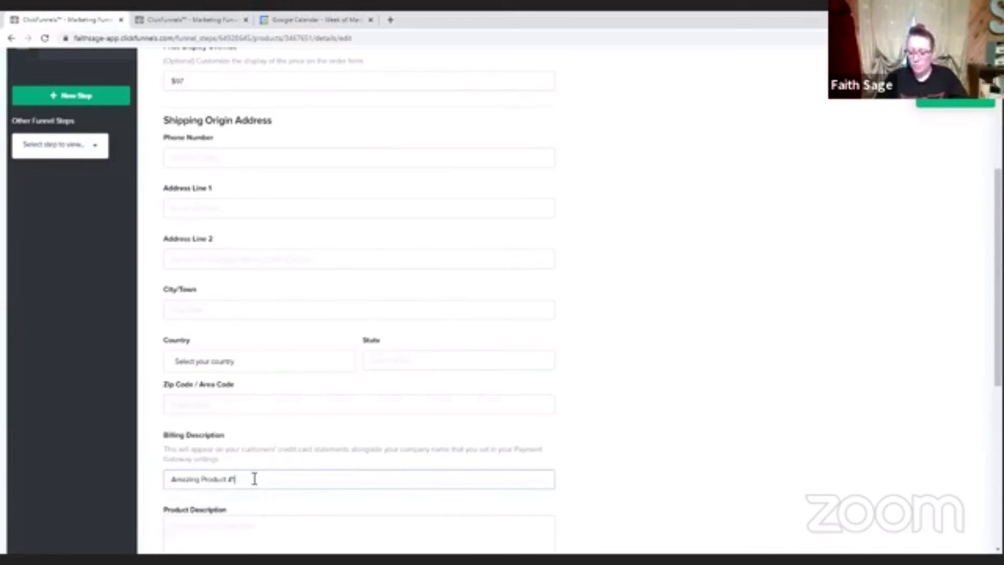
text(A)
click(646, 397)
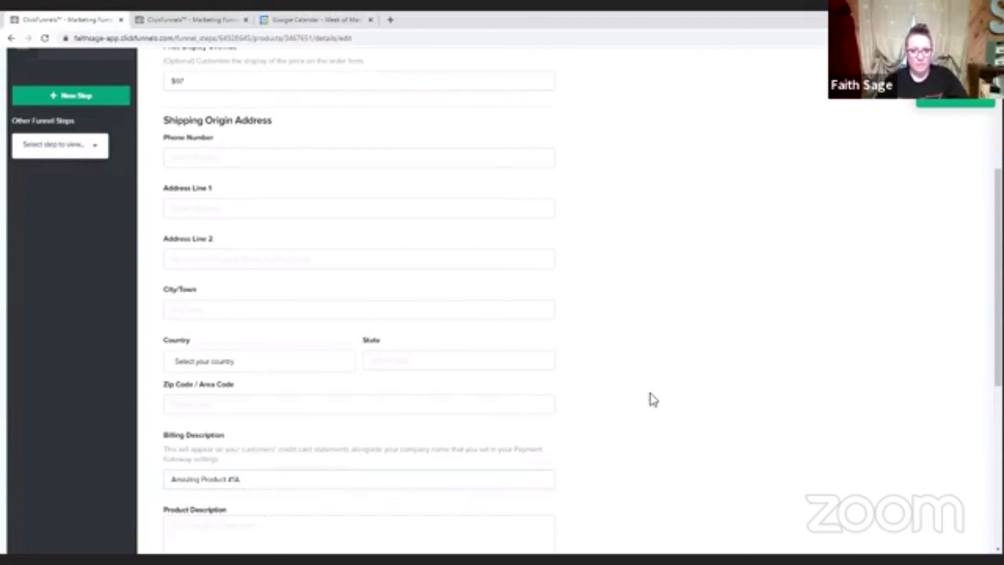
scroll(650, 399, down, 6)
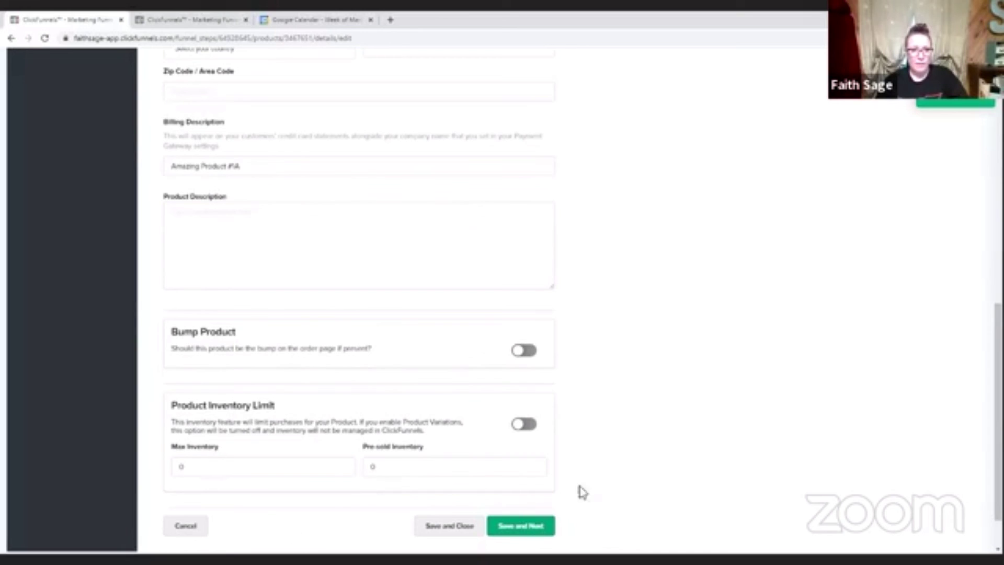
click(497, 526)
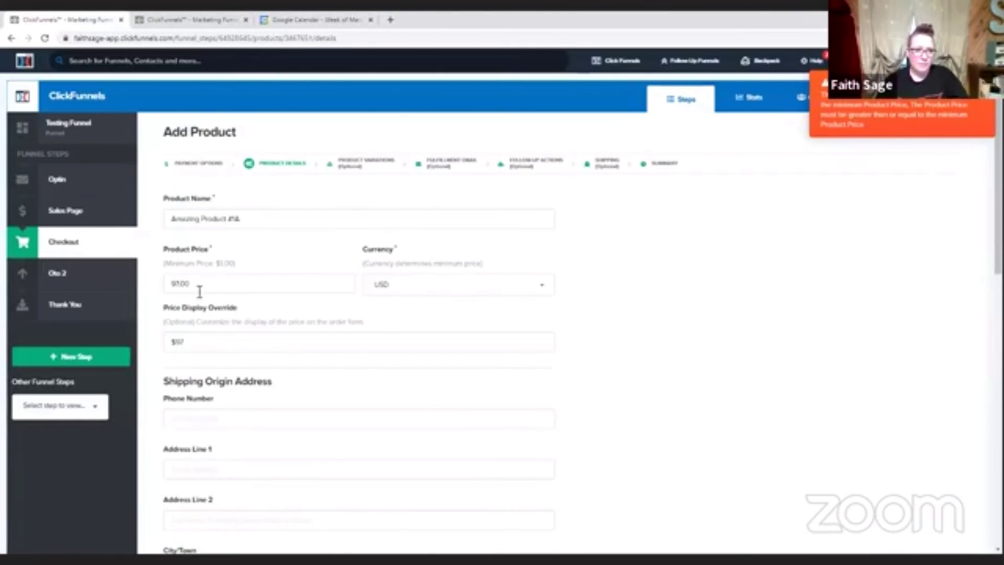
Set the product price to 110.00 without a currency sign and save the details to continue to product variations
drag(199, 292, 172, 289)
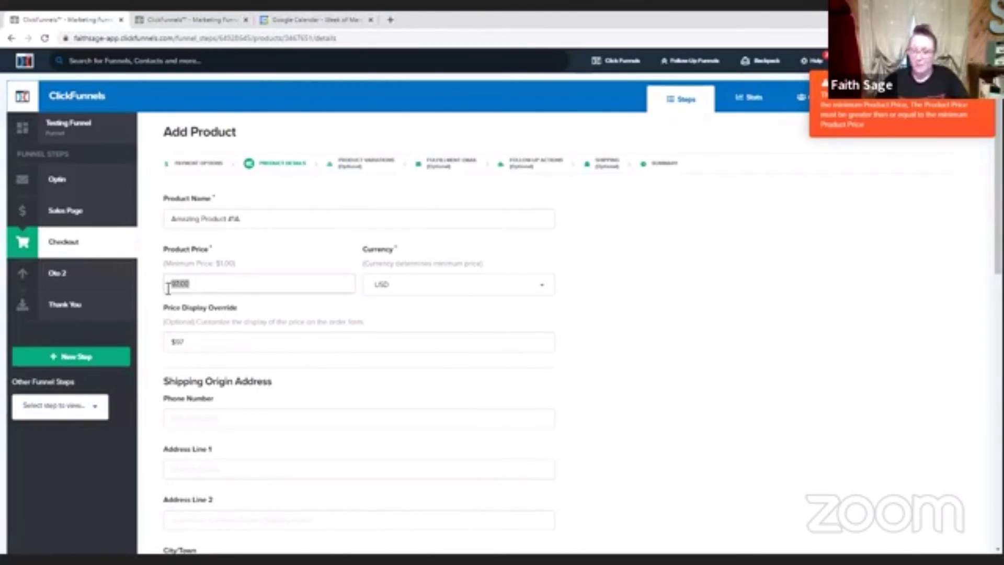
text(1)
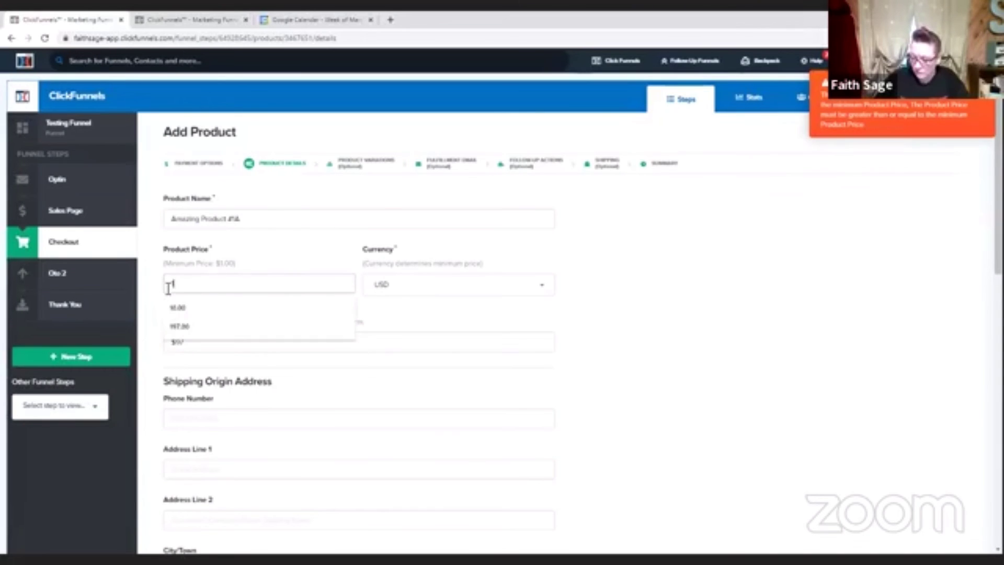
text(0.0)
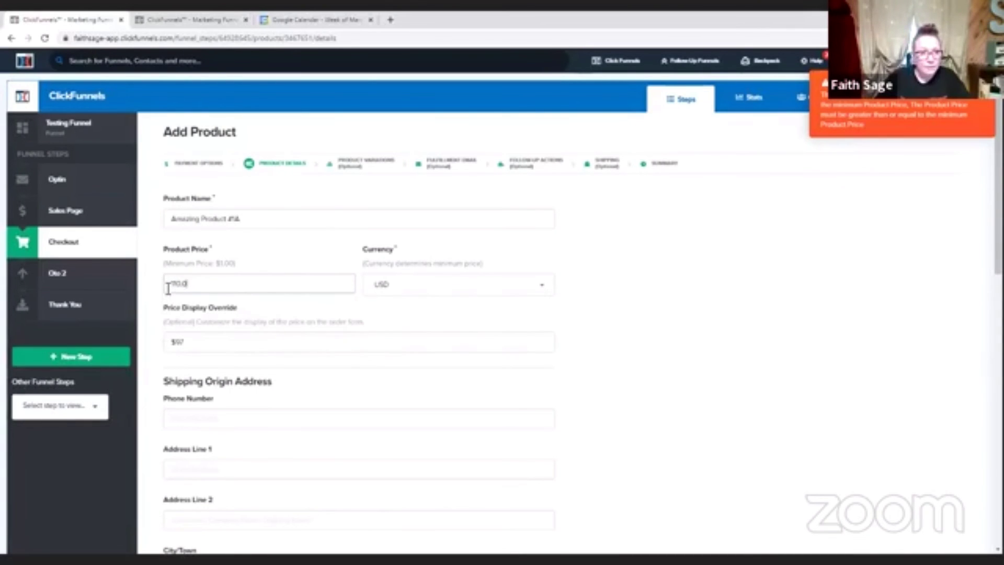
text(0)
scroll(708, 359, down, 10)
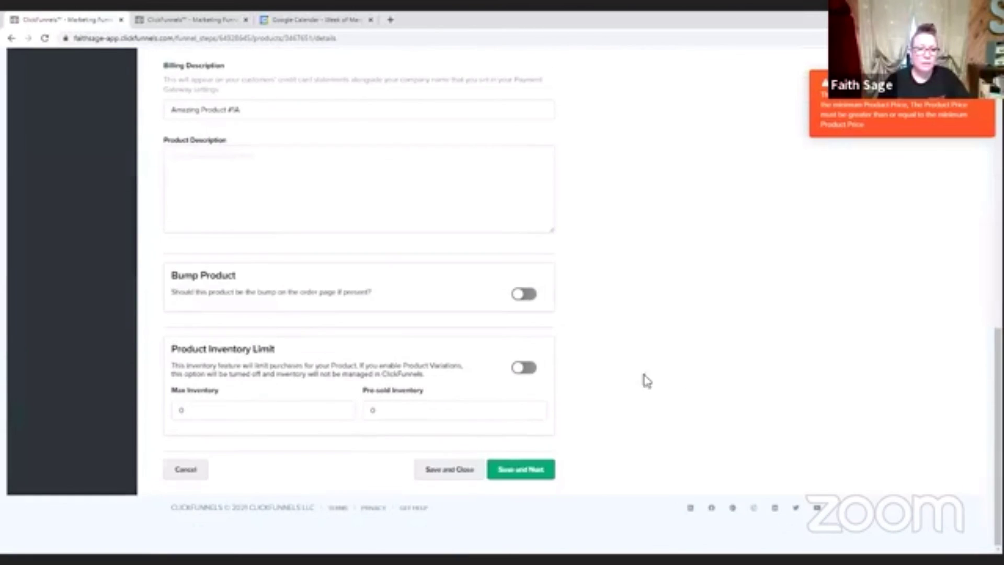
click(503, 473)
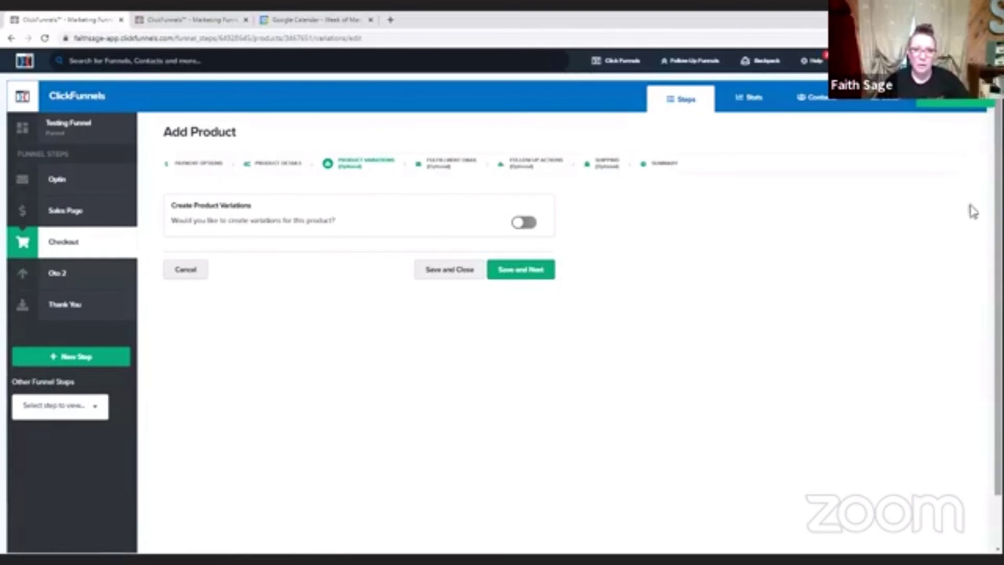
Continue past product variations and the fulfillment email with both off, and enable a follow-up action through the FS AC integration
click(513, 271)
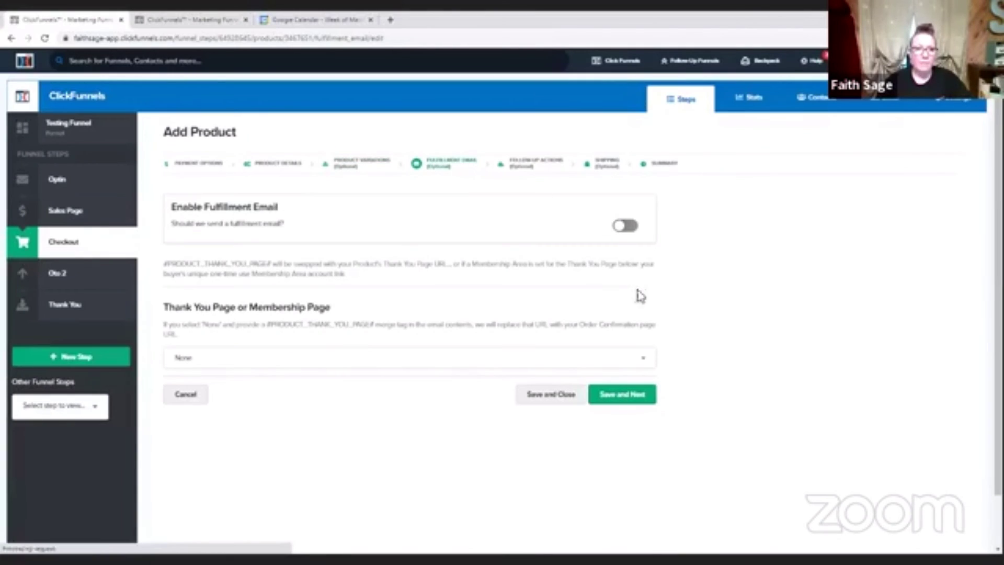
click(610, 394)
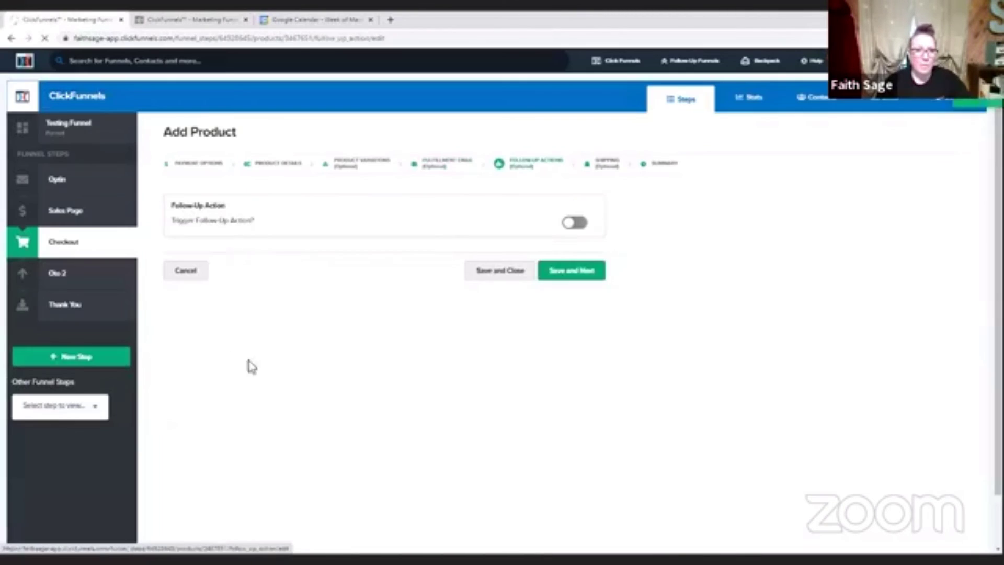
click(580, 224)
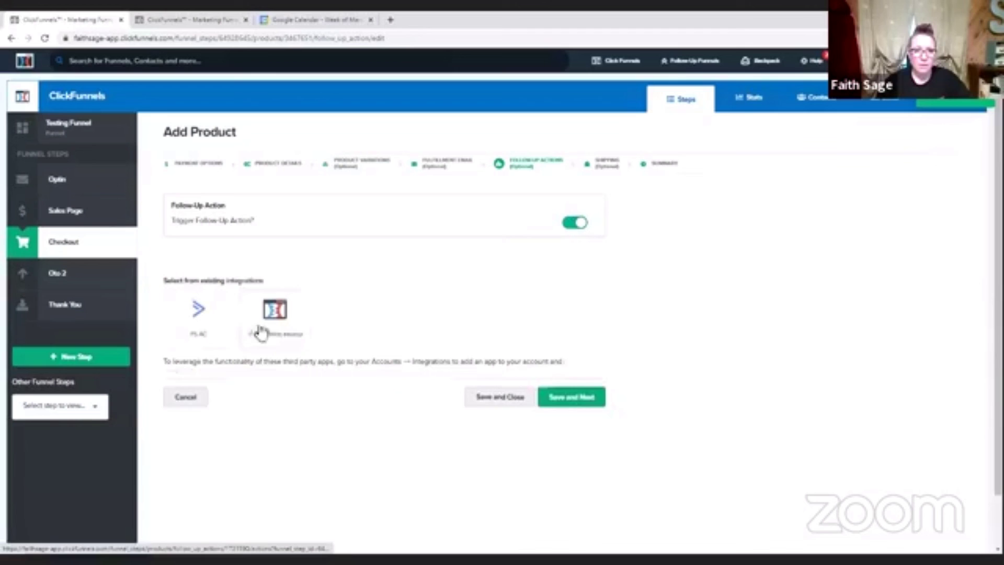
click(220, 322)
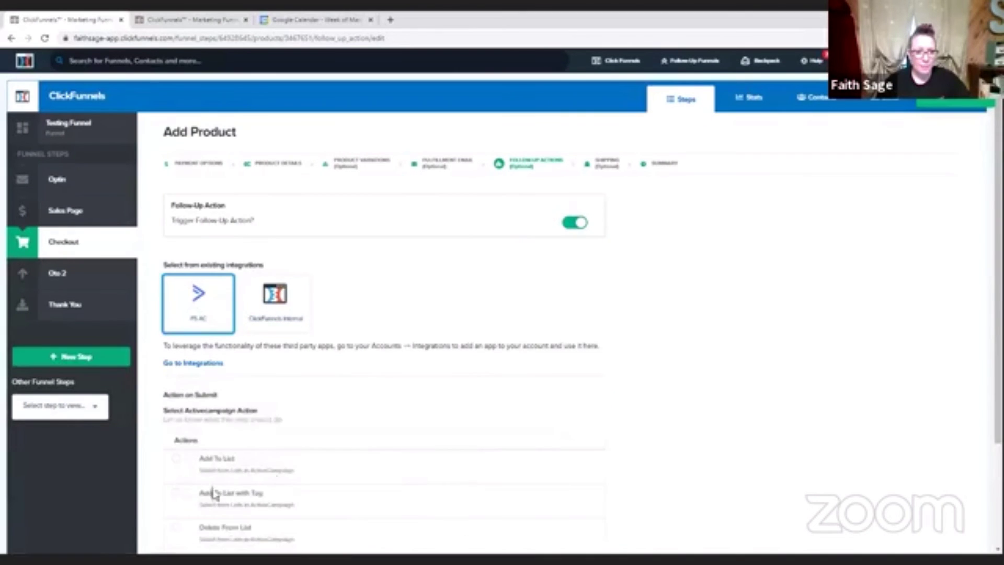
Set the ActiveCampaign action to Add To List with Tag, using list FS - Main and tag 21 Point Form Filled Out, and save
scroll(302, 390, down, 3)
click(175, 360)
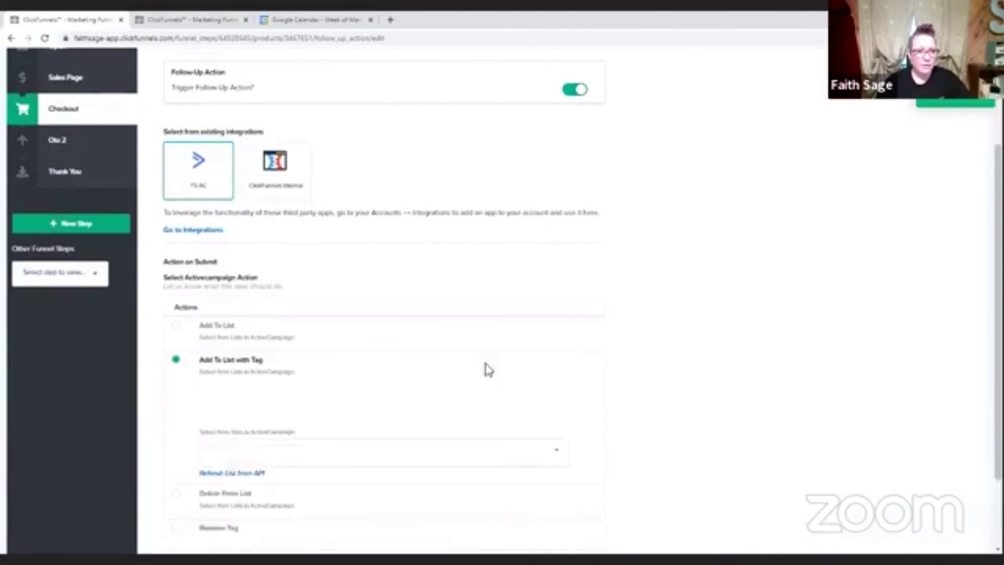
click(278, 396)
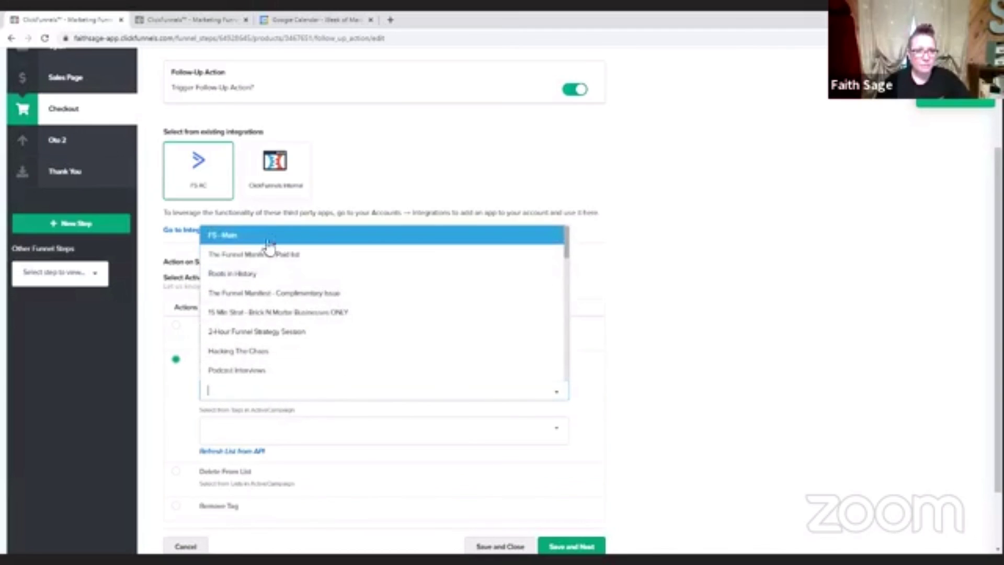
click(258, 236)
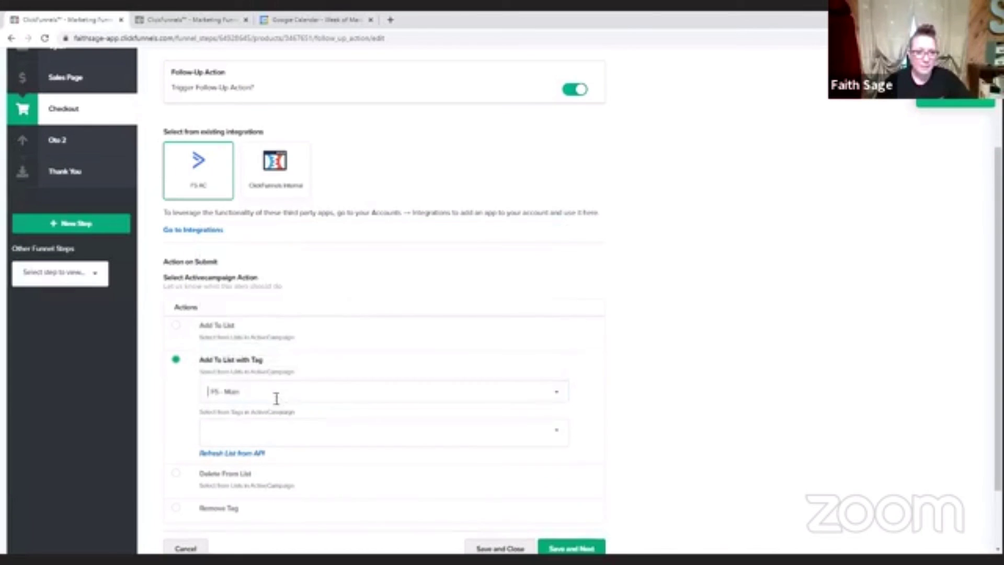
click(255, 444)
click(251, 291)
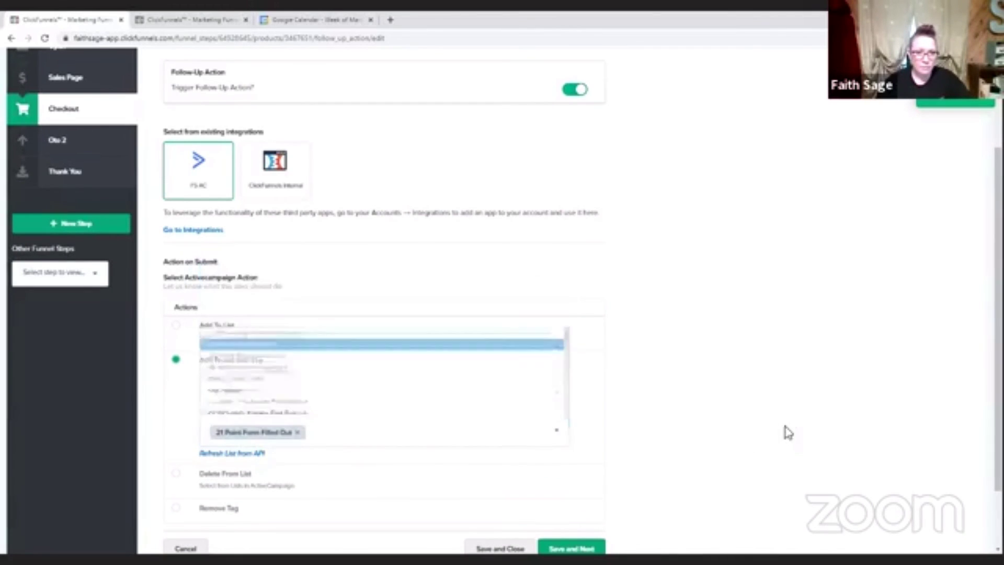
scroll(758, 434, down, 2)
click(596, 471)
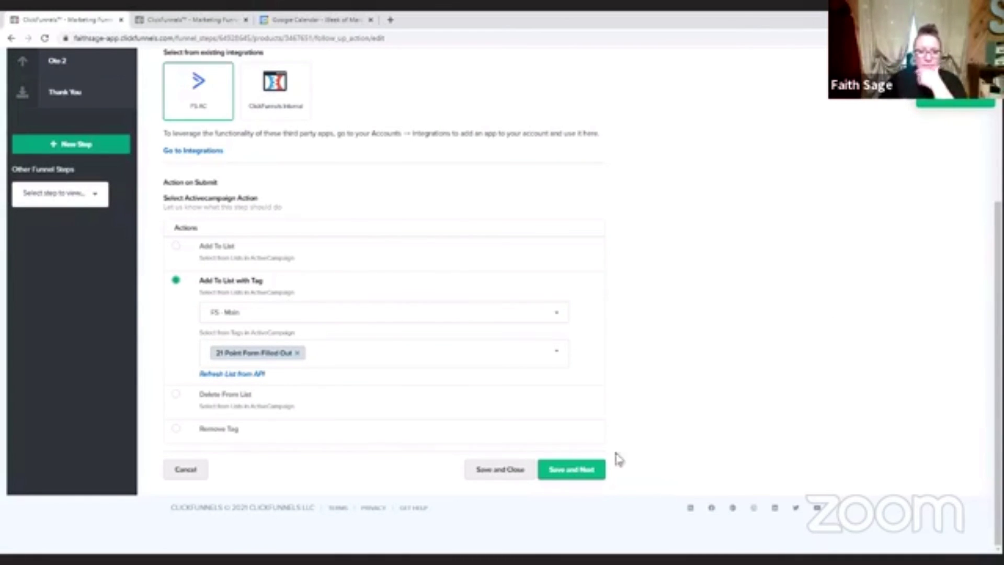
click(568, 475)
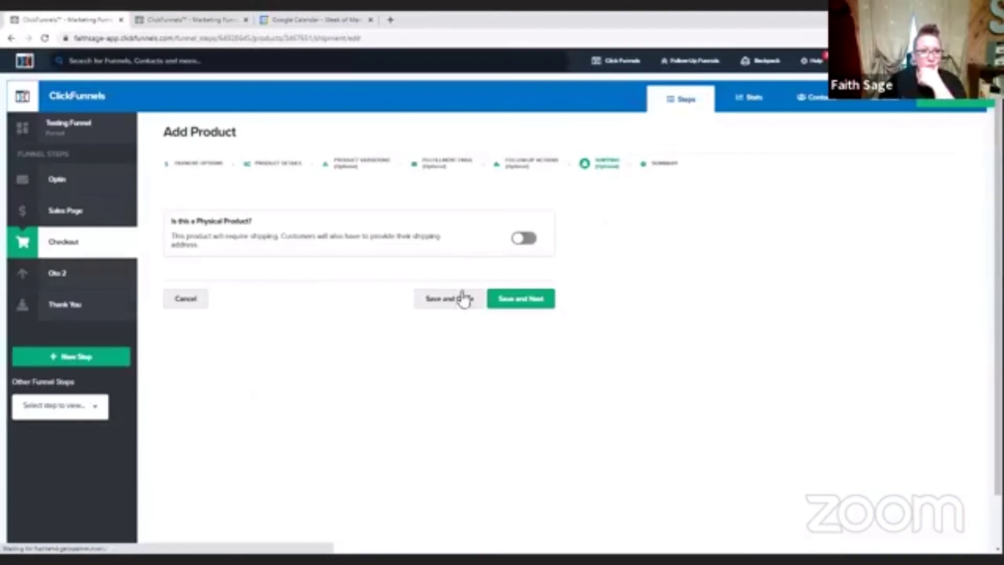
Save the shipping settings as a non-physical product and review the Amazing Product #1A summary
click(514, 305)
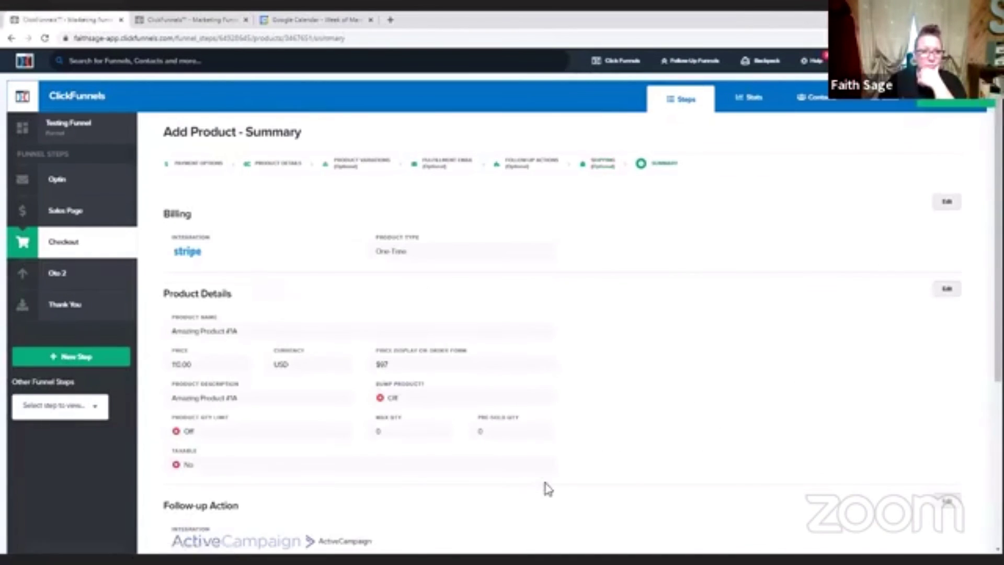
scroll(492, 366, down, 2)
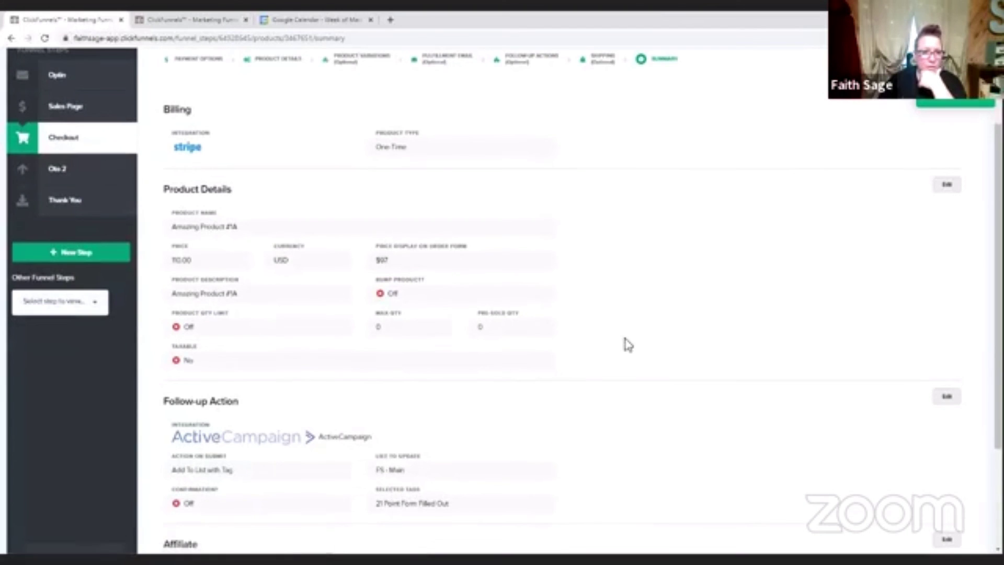
scroll(350, 205, down, 2)
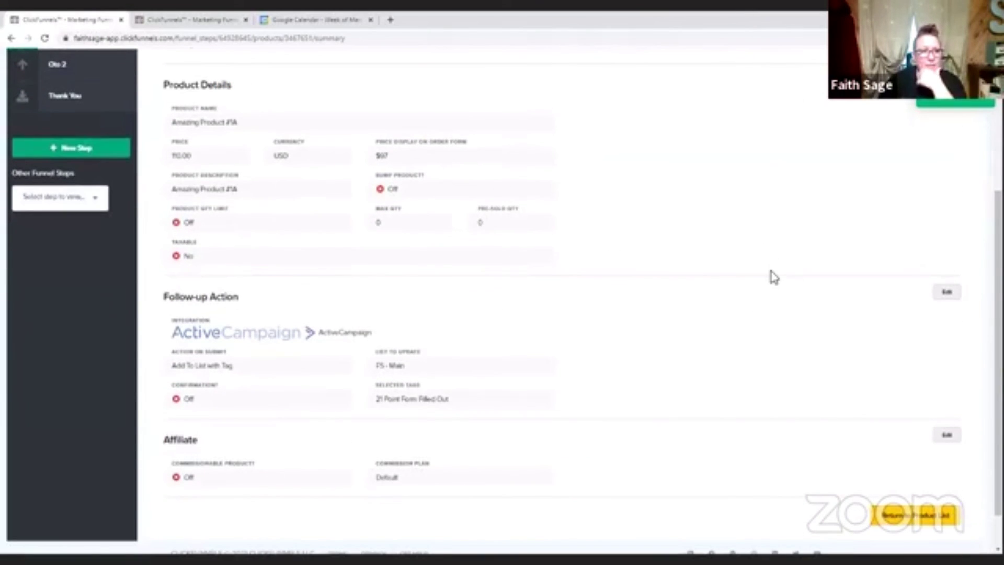
scroll(774, 278, down, 1)
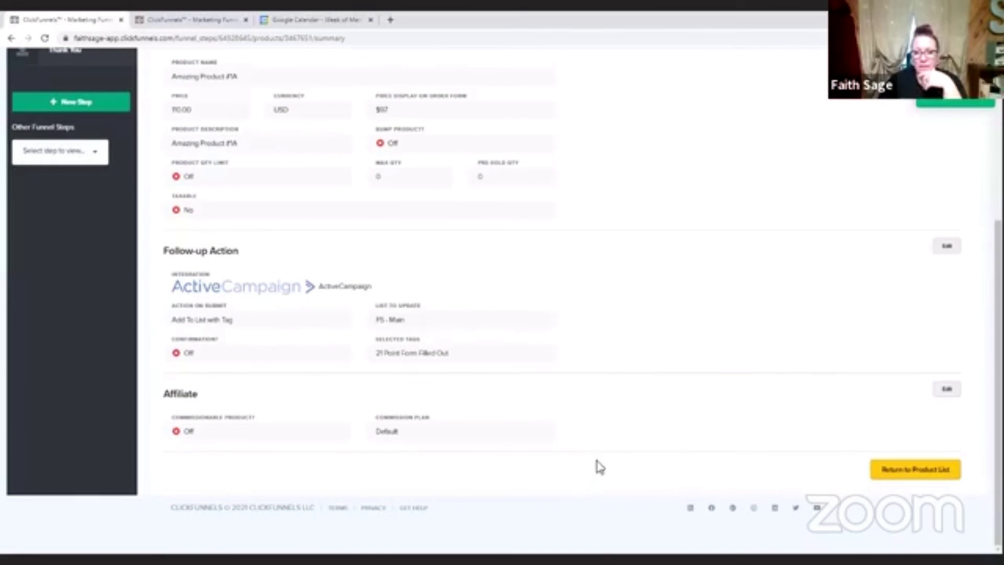
Return to the product list and start another one-time Stripe product without commission, continuing to its product details
click(933, 476)
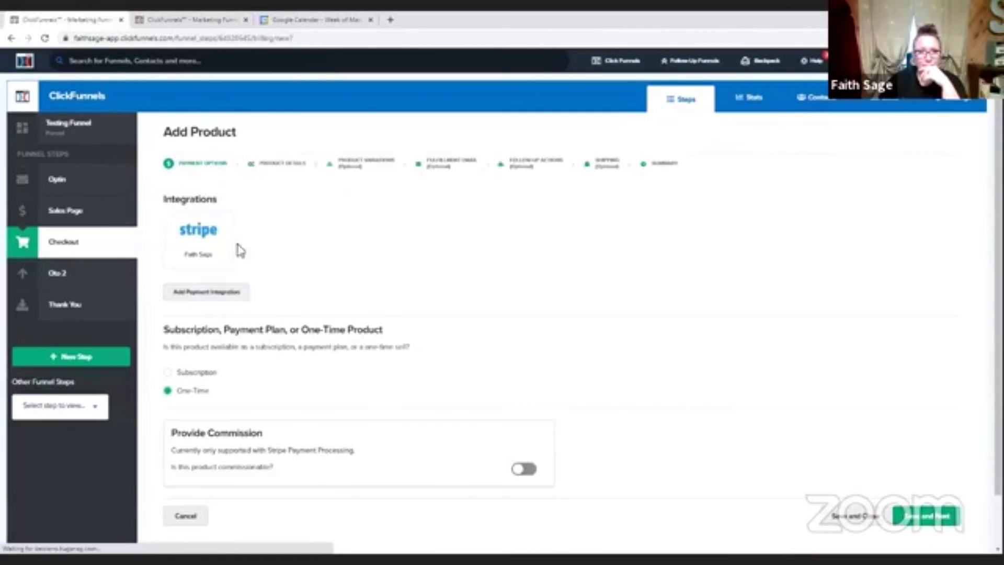
scroll(554, 348, down, 1)
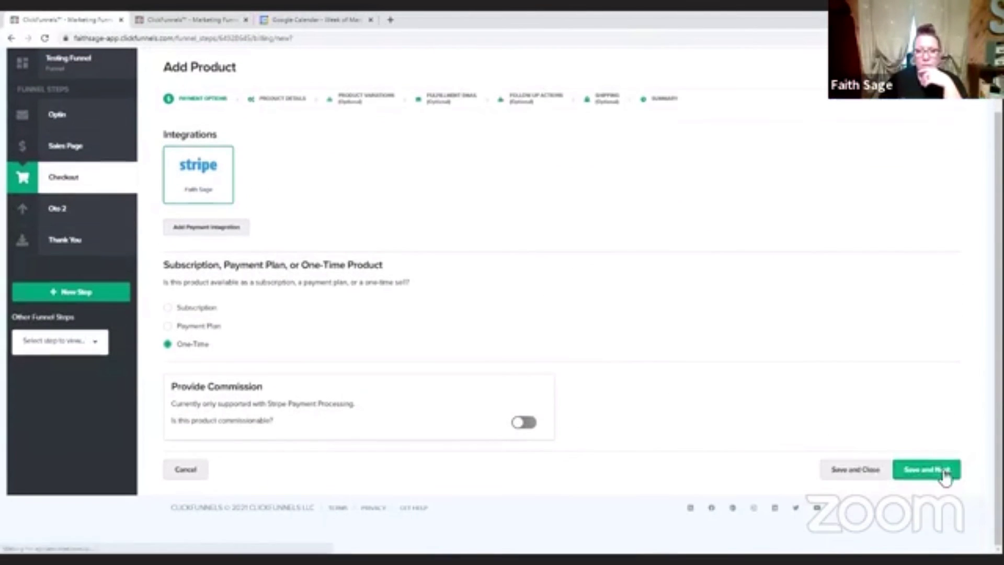
click(923, 469)
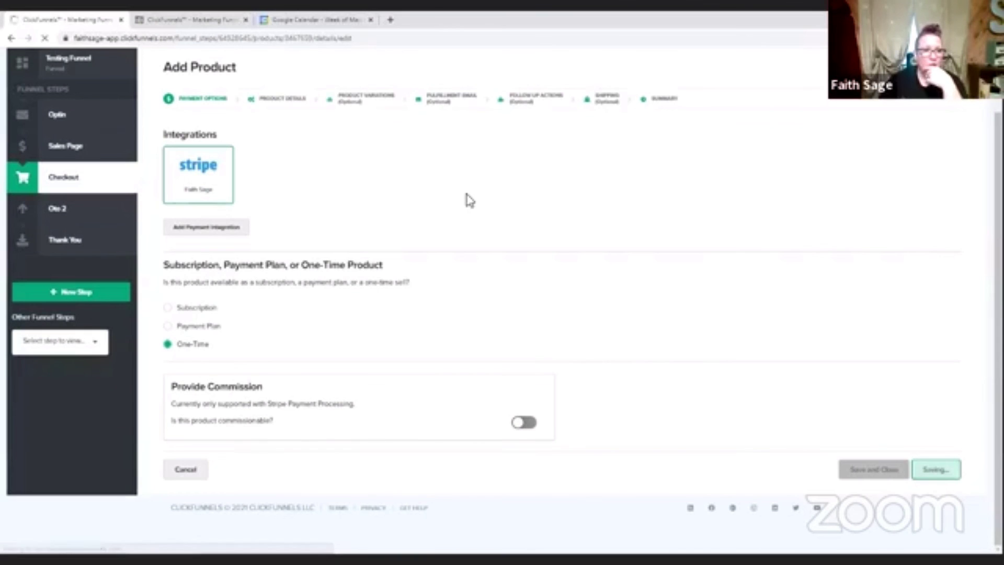
Name the new product Bumpity Bump and set its price to 25.00
drag(290, 219, 168, 224)
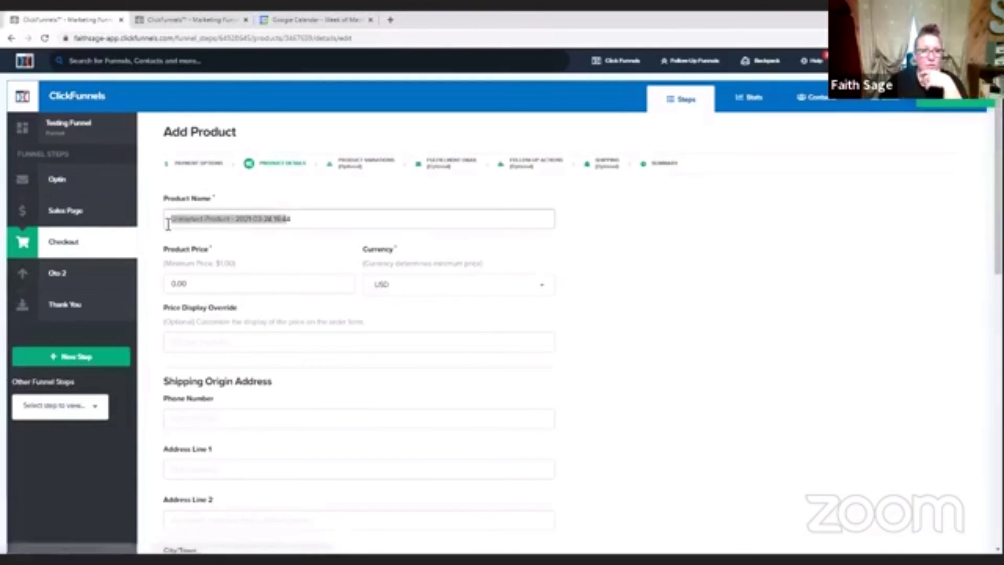
key(BackSpace)
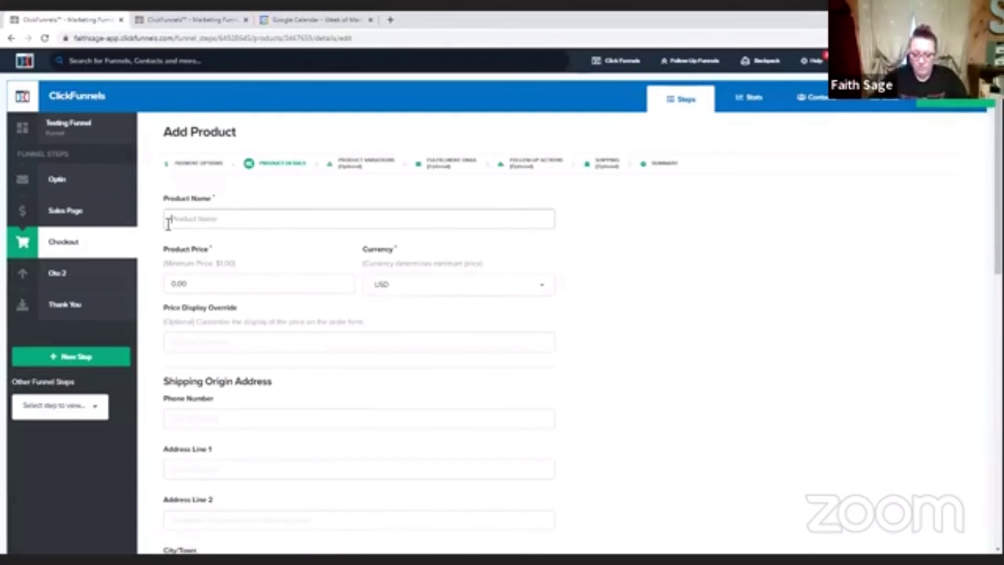
text(Bun)
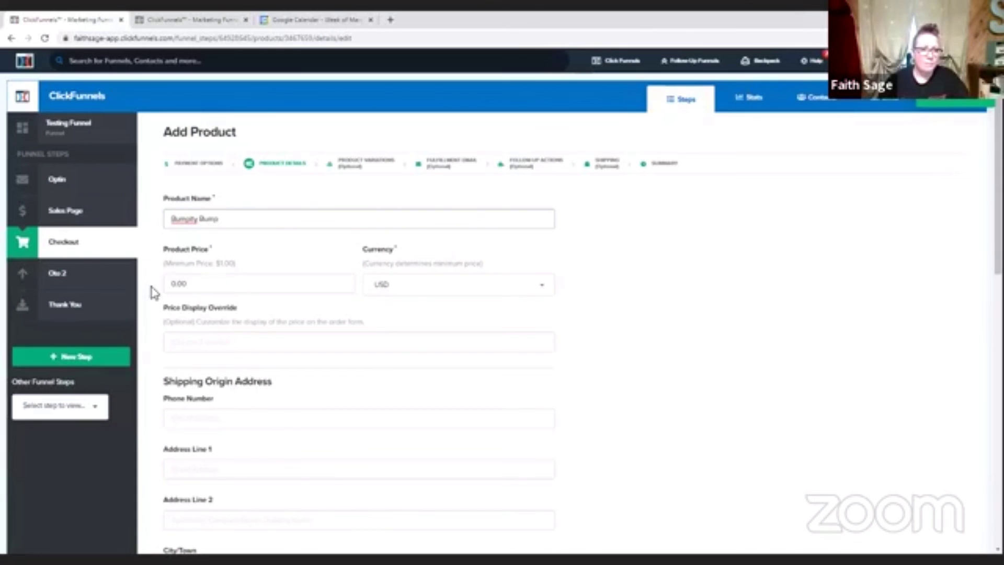
key(Tab)
text(25.00)
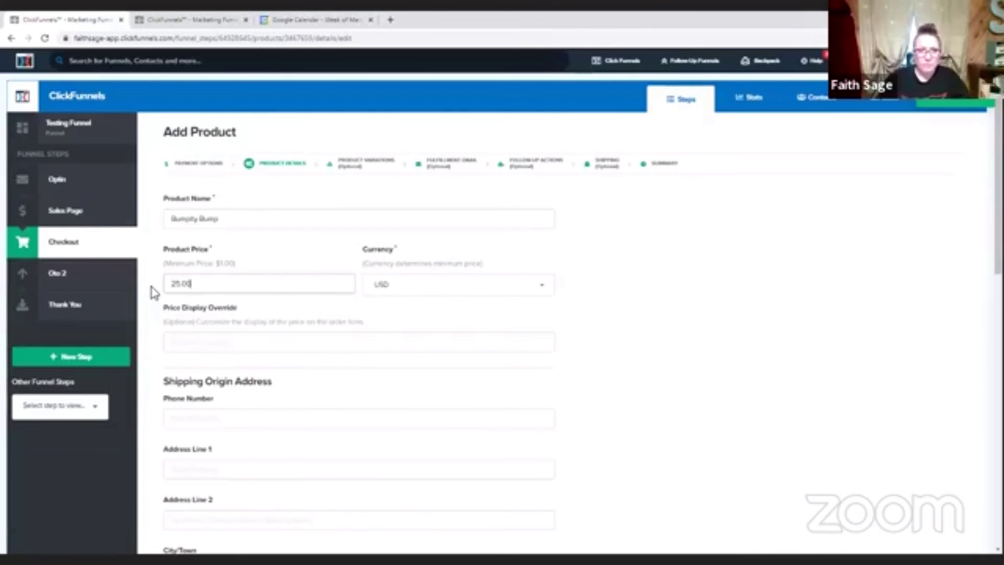
Set the price display override for Bumpity Bump to $10
click(197, 343)
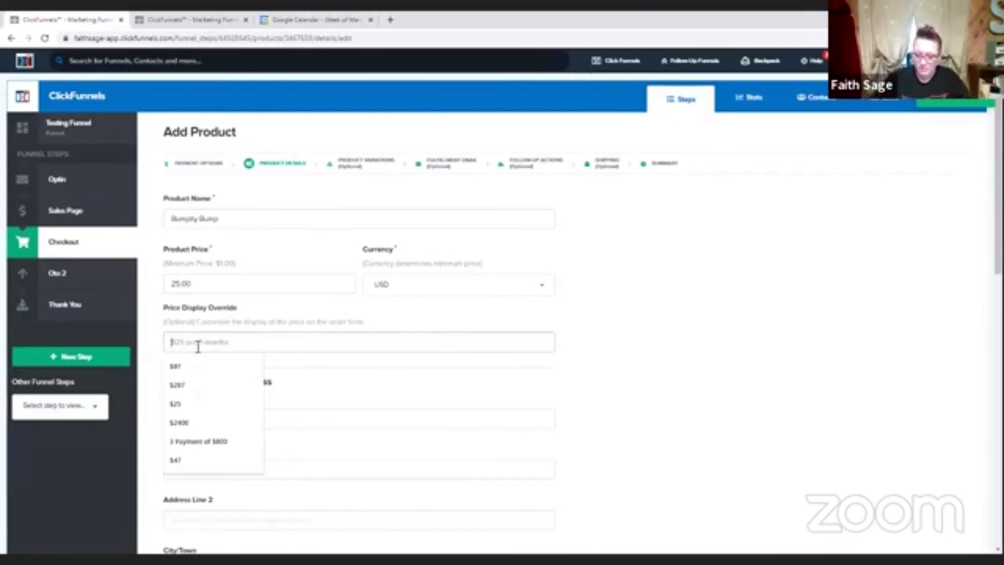
text($)
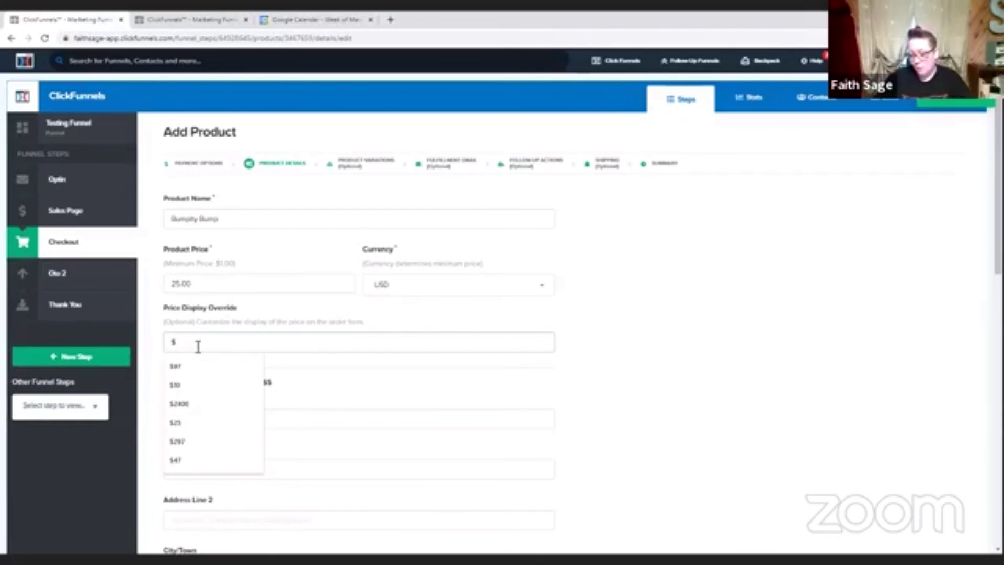
text(10.95)
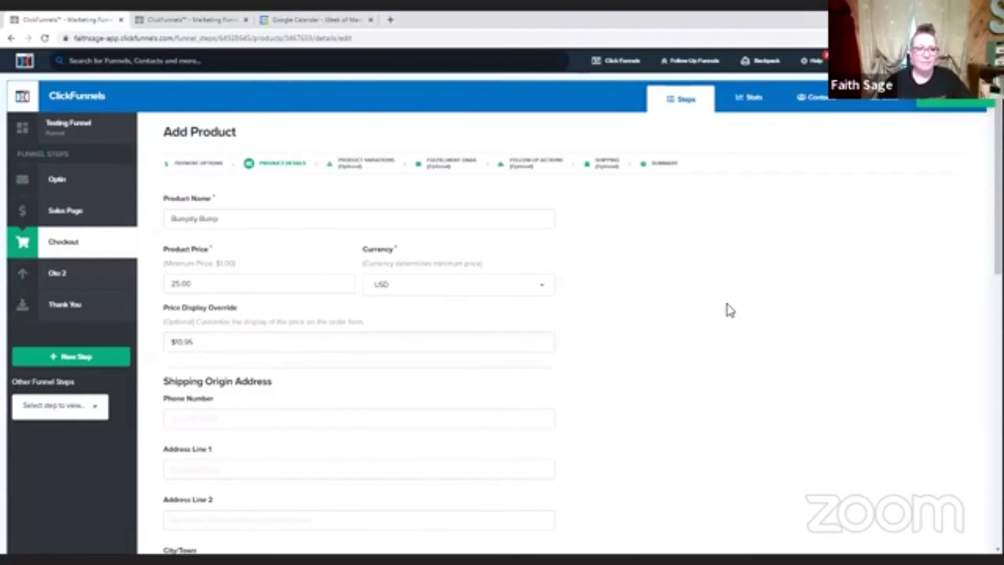
scroll(728, 309, down, 4)
click(192, 140)
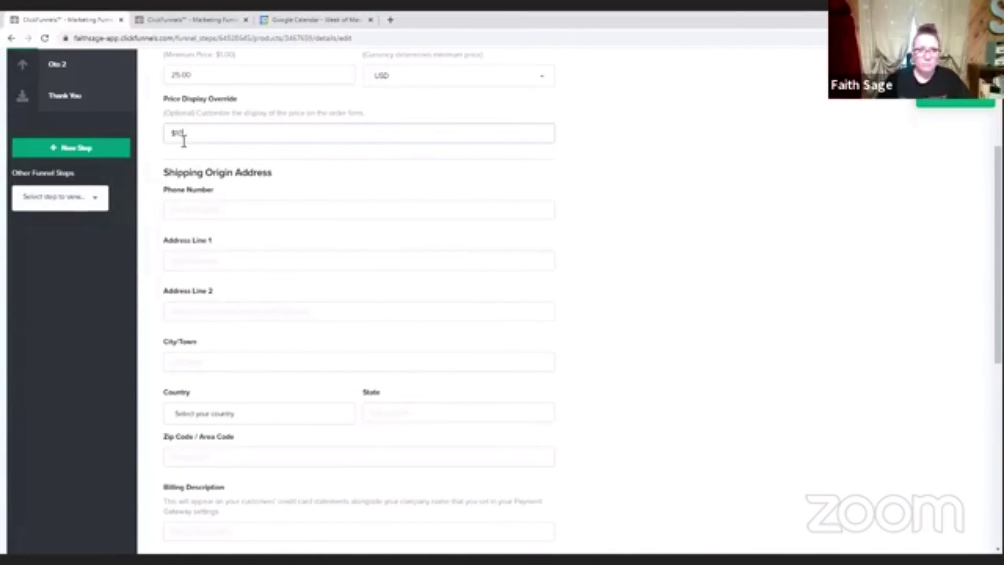
click(642, 316)
Set the billing description to Bumpity Bump and save the product details
scroll(215, 341, down, 1)
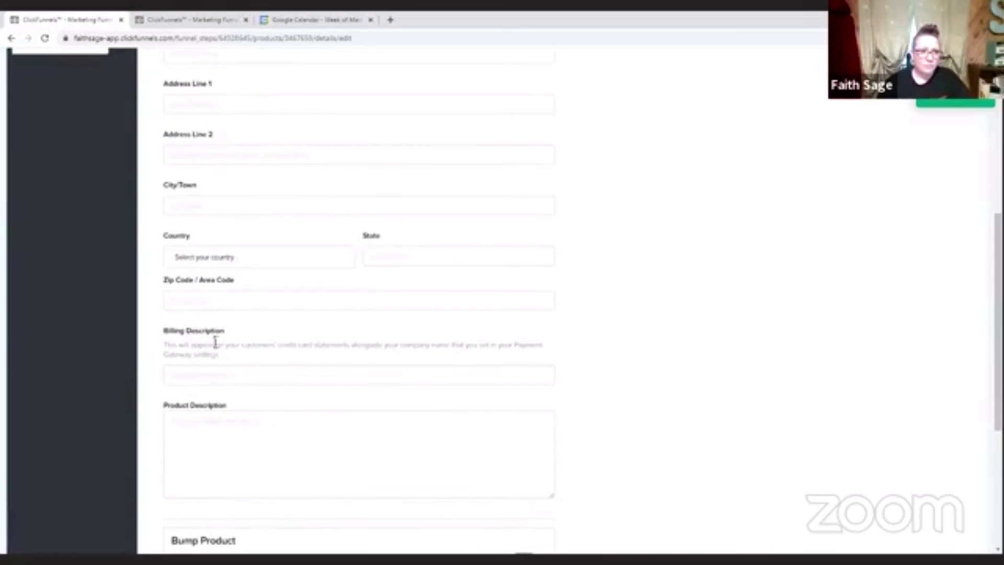
click(200, 371)
text(Bumpity Bump)
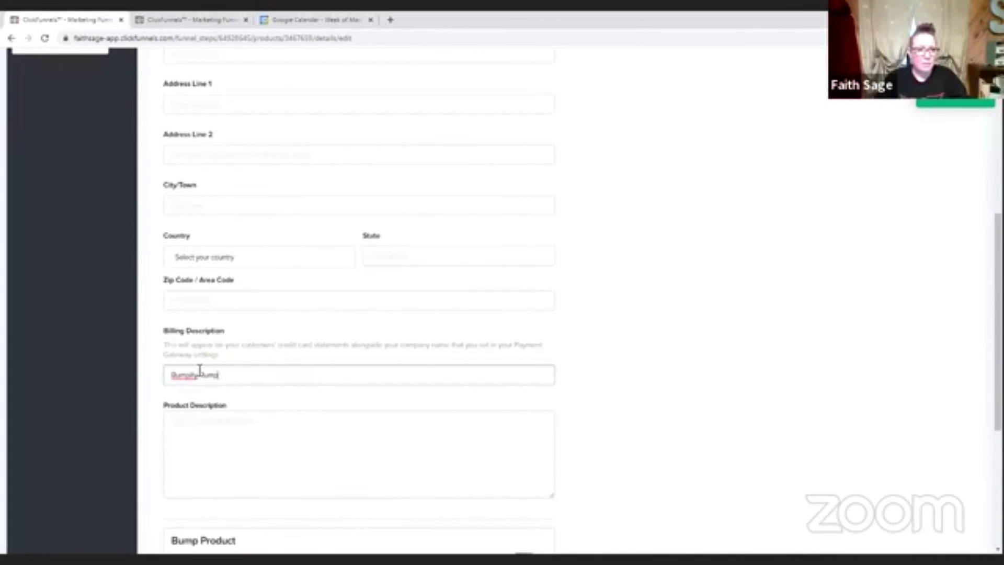
click(725, 313)
scroll(742, 309, down, 5)
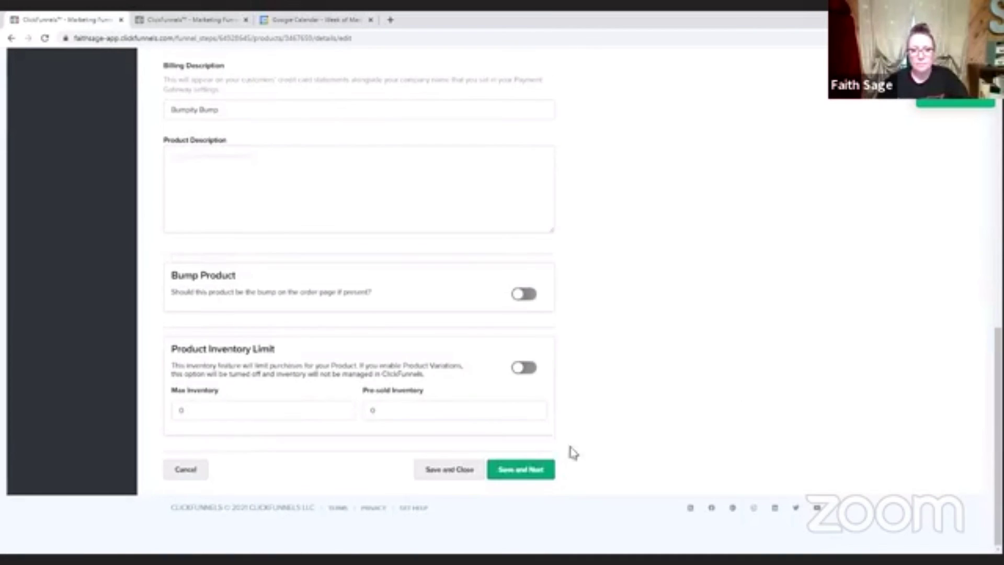
click(528, 469)
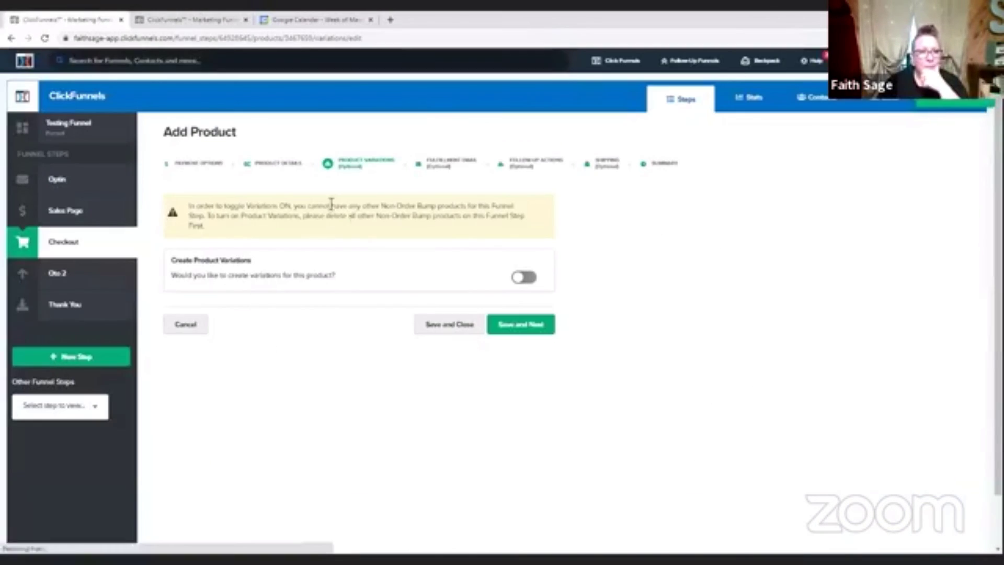
Reopen the product details, mark Bumpity Bump as the order page's bump product, and save again
click(272, 170)
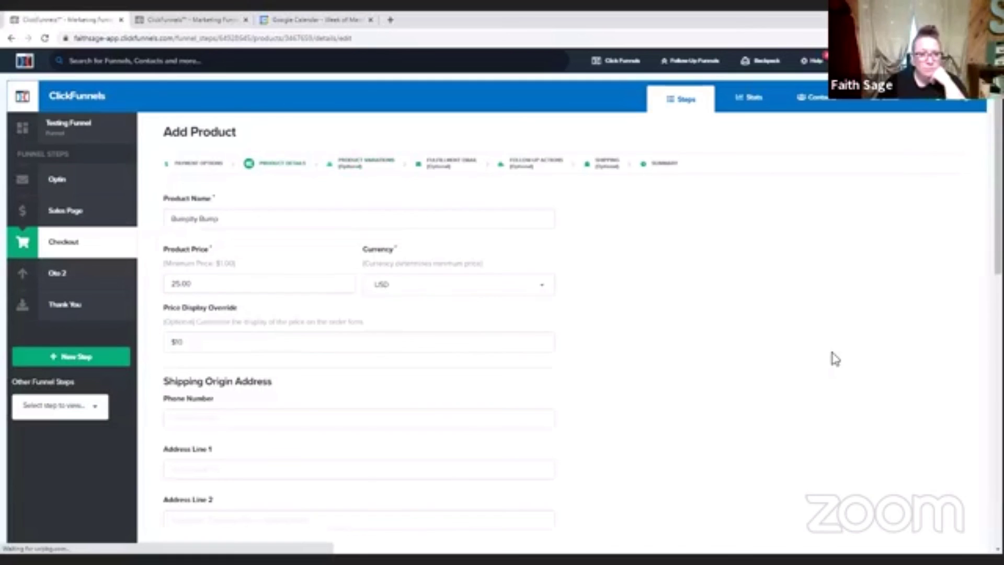
scroll(829, 358, down, 10)
click(525, 350)
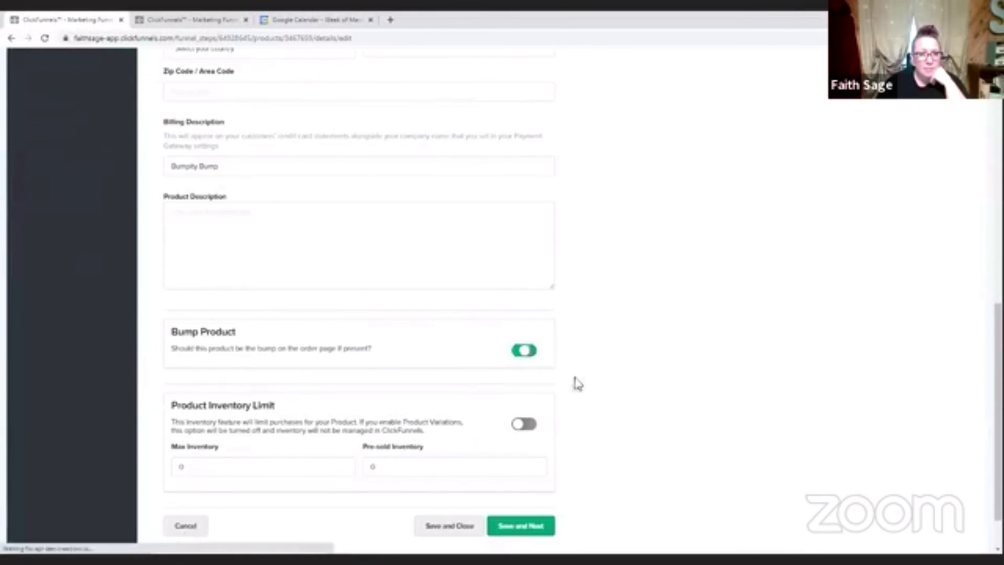
click(518, 527)
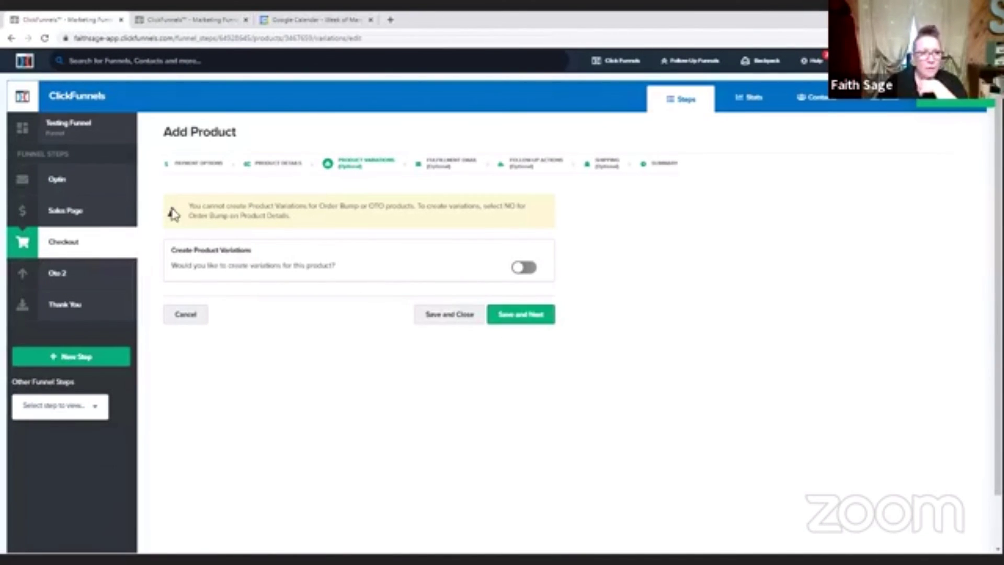
Skip the product variations and fulfillment email, and enable the follow-up action through the FS-AC integration
click(515, 315)
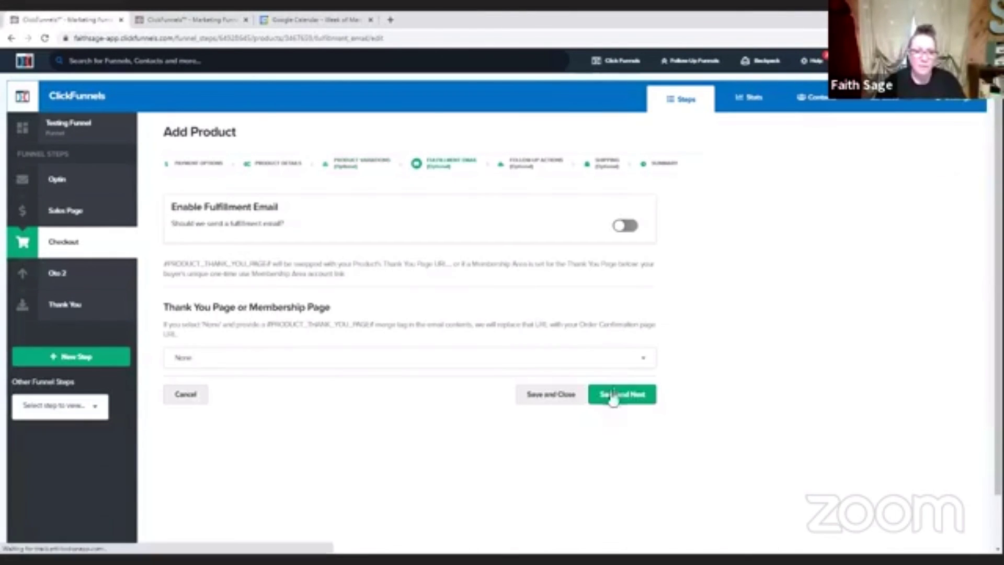
click(613, 395)
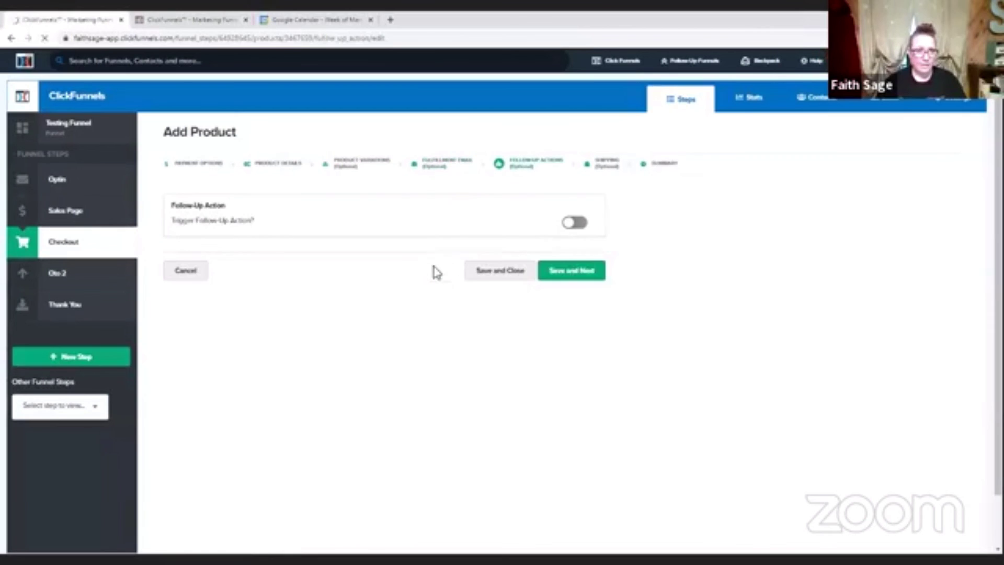
click(574, 223)
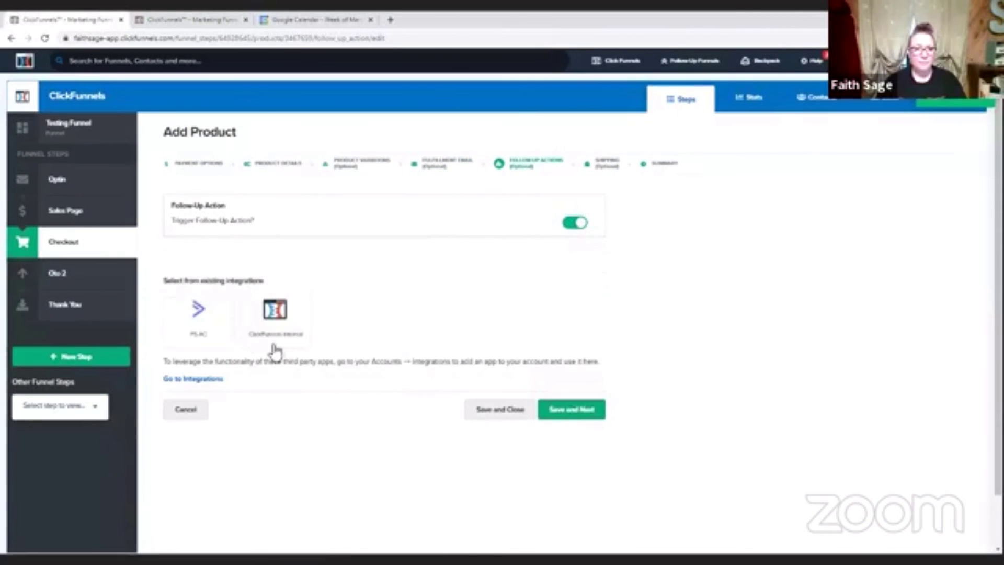
click(198, 311)
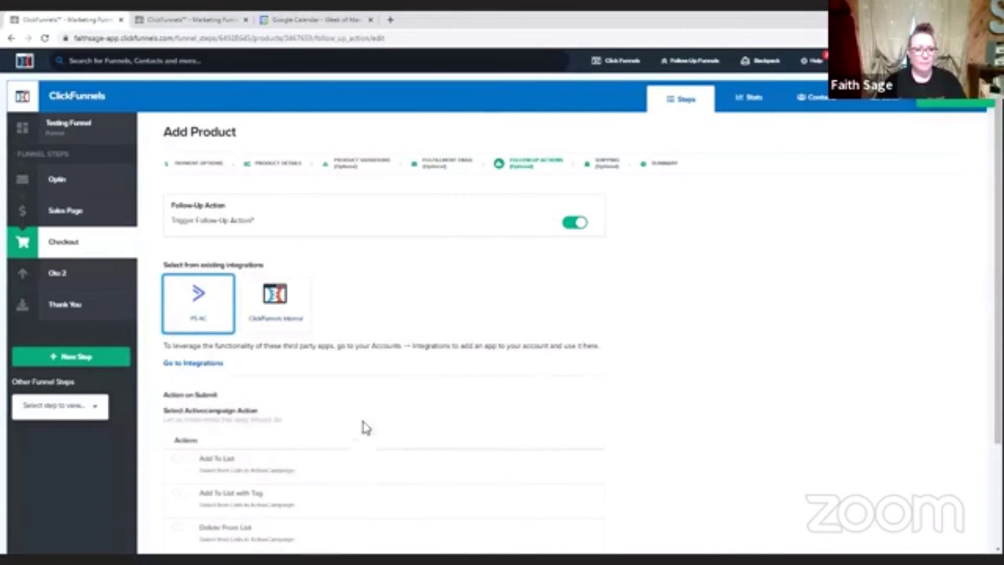
Set the follow-up to add buyers to the FS - Main list with the BF2020: Funnel Spotlight tag, and save it
scroll(366, 427, down, 3)
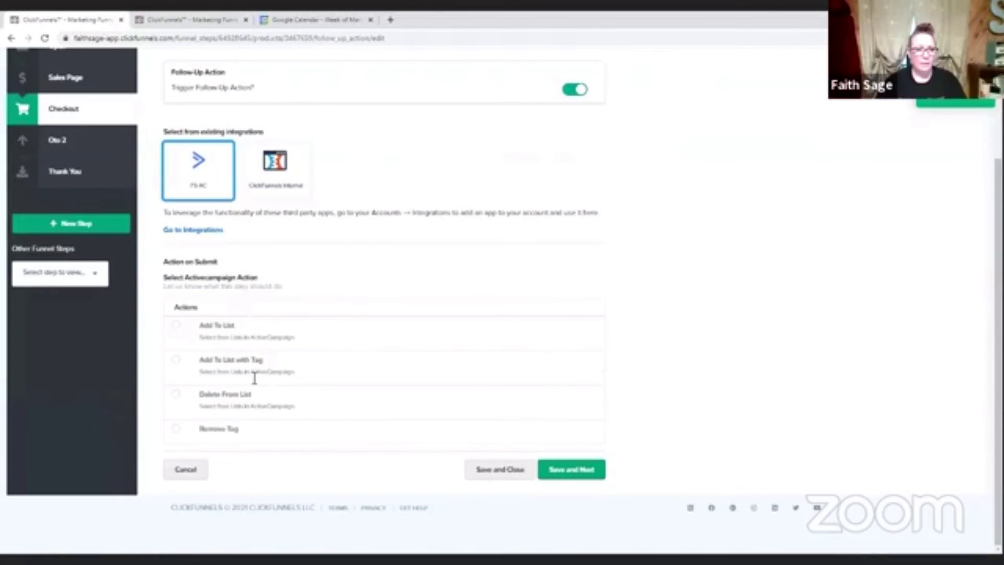
click(177, 365)
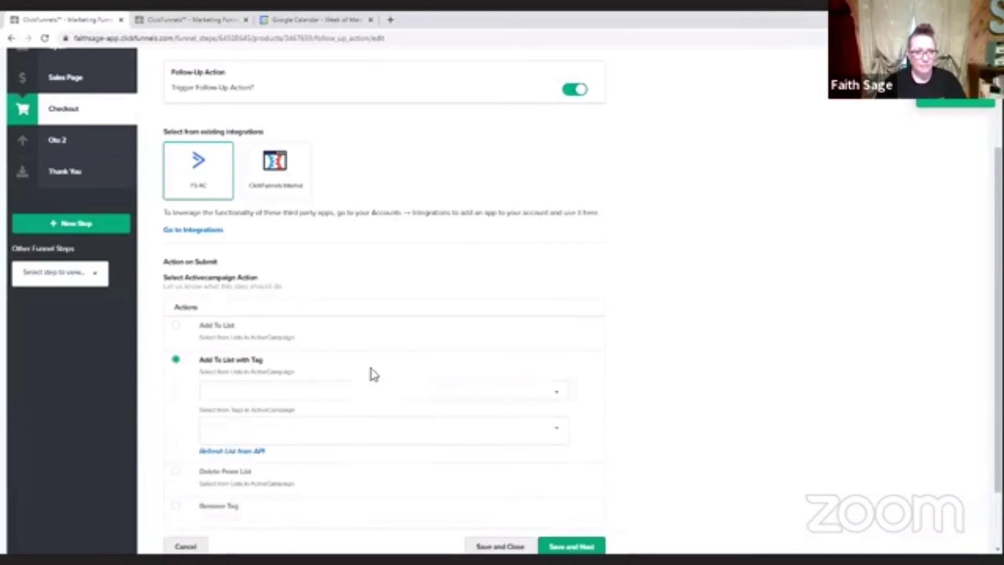
click(328, 390)
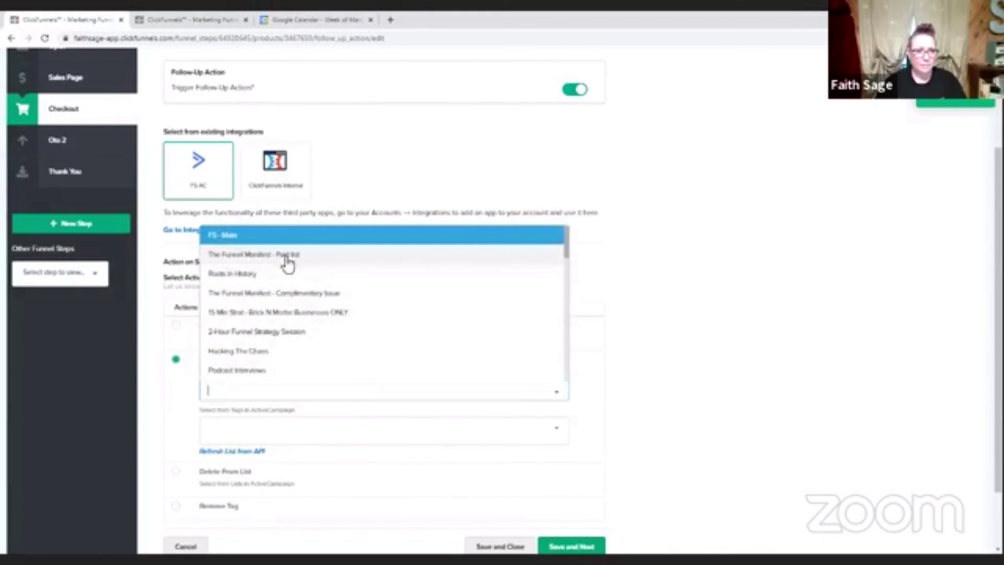
click(285, 240)
click(317, 424)
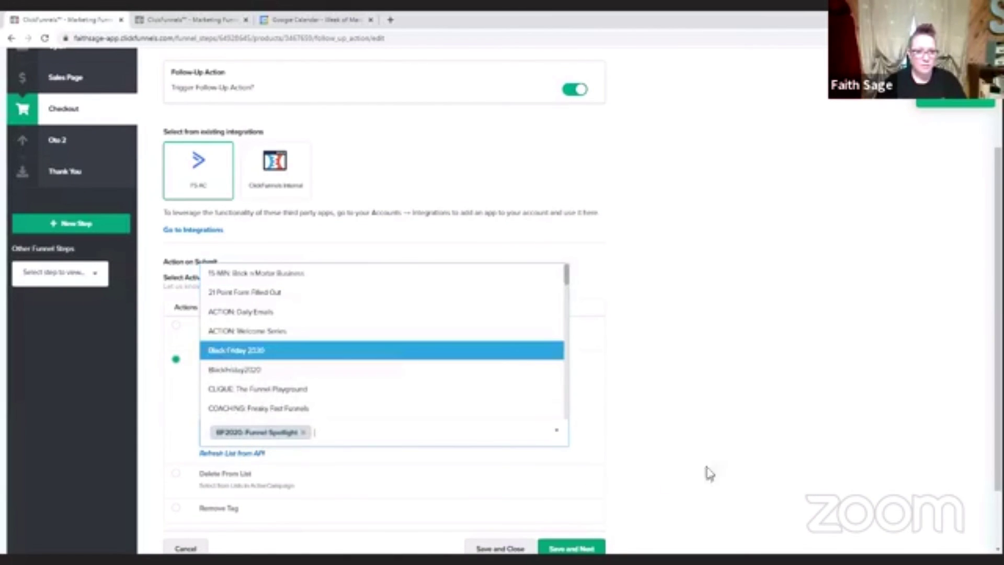
click(748, 455)
scroll(679, 466, down, 2)
click(574, 470)
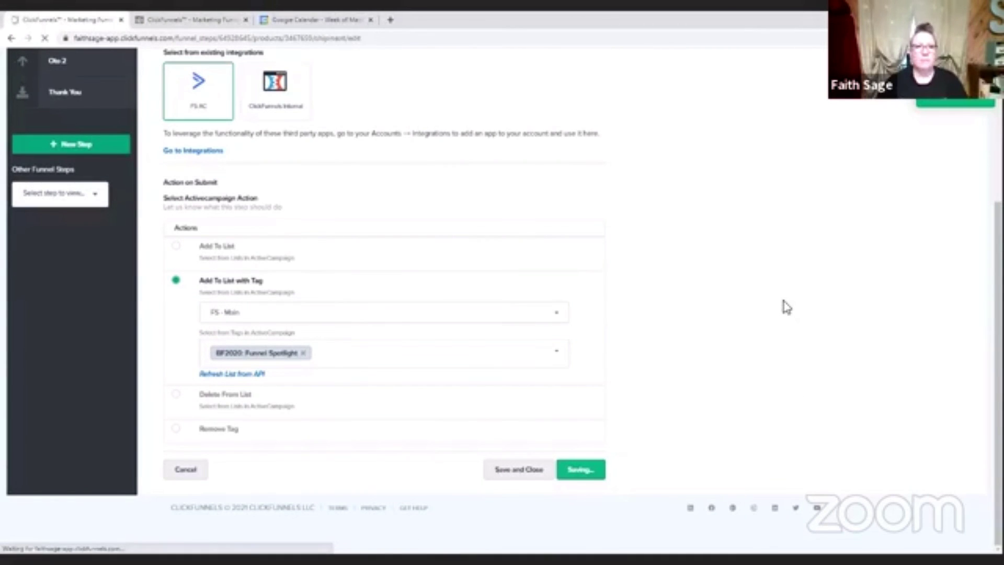
Skip the shipping settings, review the Bumpity Bump product summary, and return to the product list
click(535, 305)
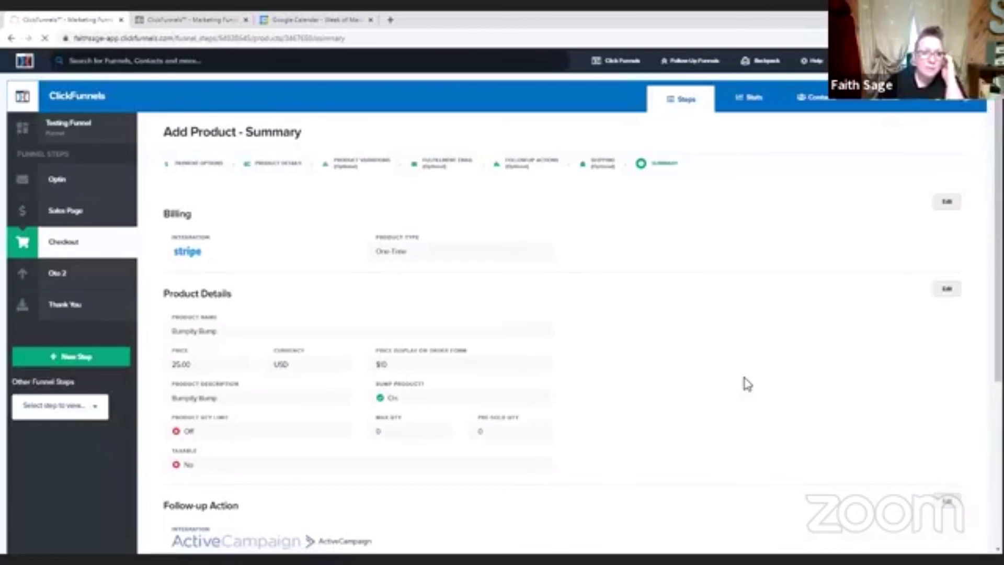
scroll(742, 384, down, 3)
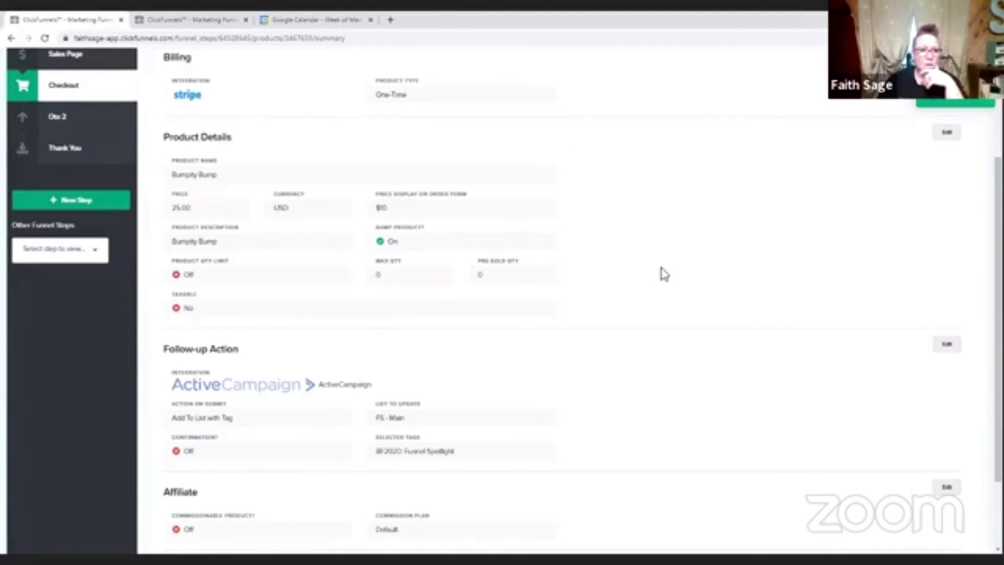
scroll(364, 362, down, 2)
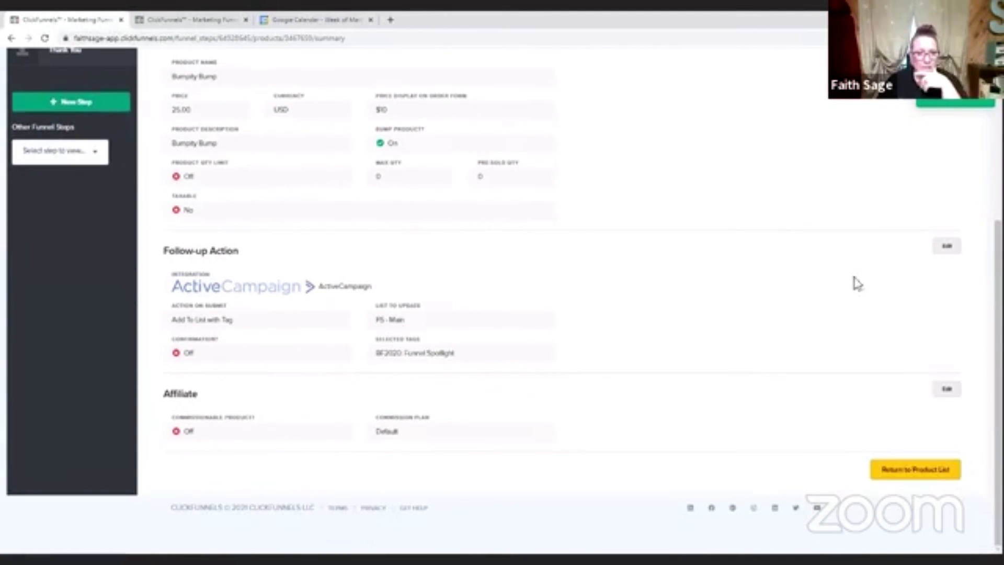
click(943, 470)
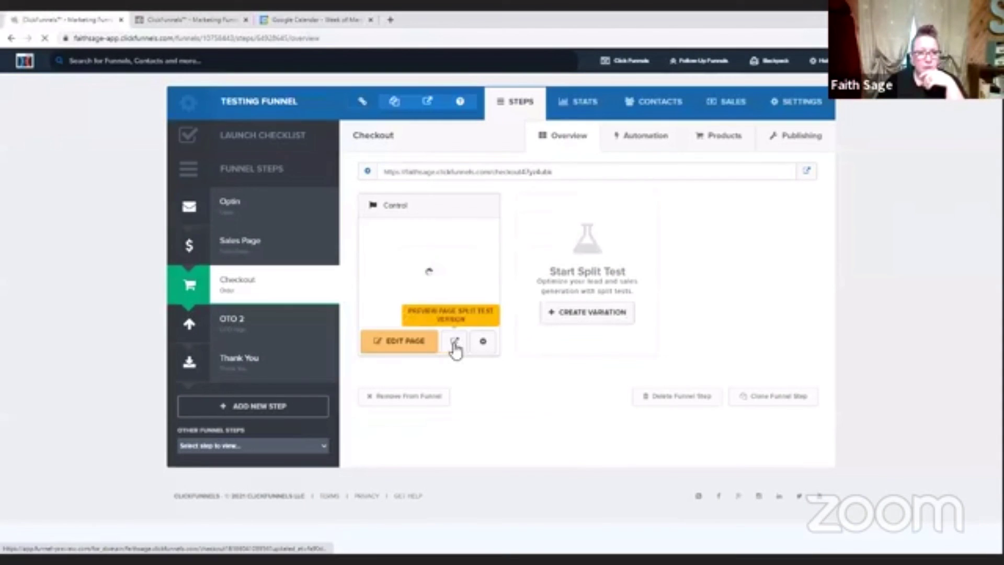
Preview the Checkout page, fill in the customer's phone number and shipping address, and continue to step 2 of the order form
click(455, 344)
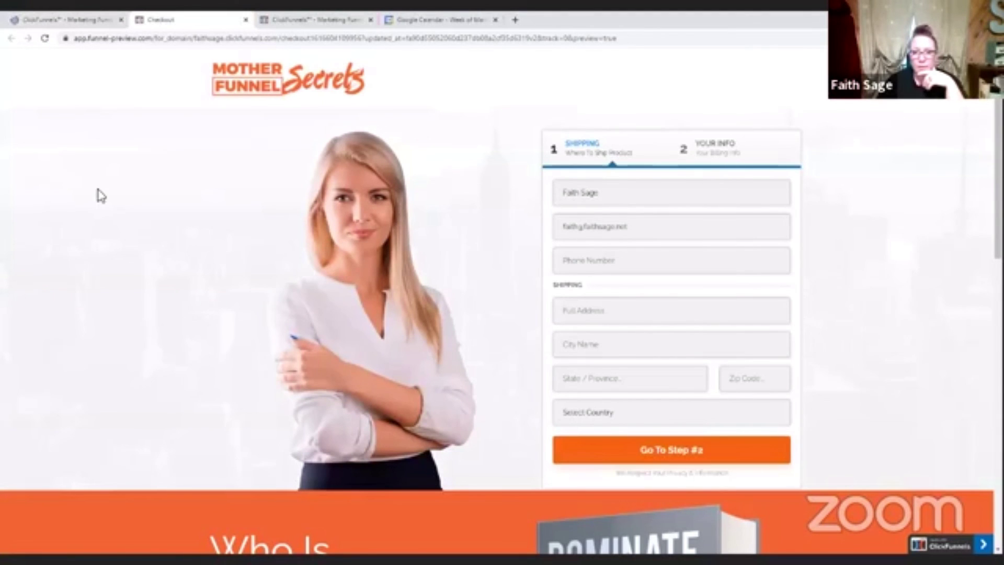
scroll(808, 357, down, 3)
scroll(921, 271, up, 3)
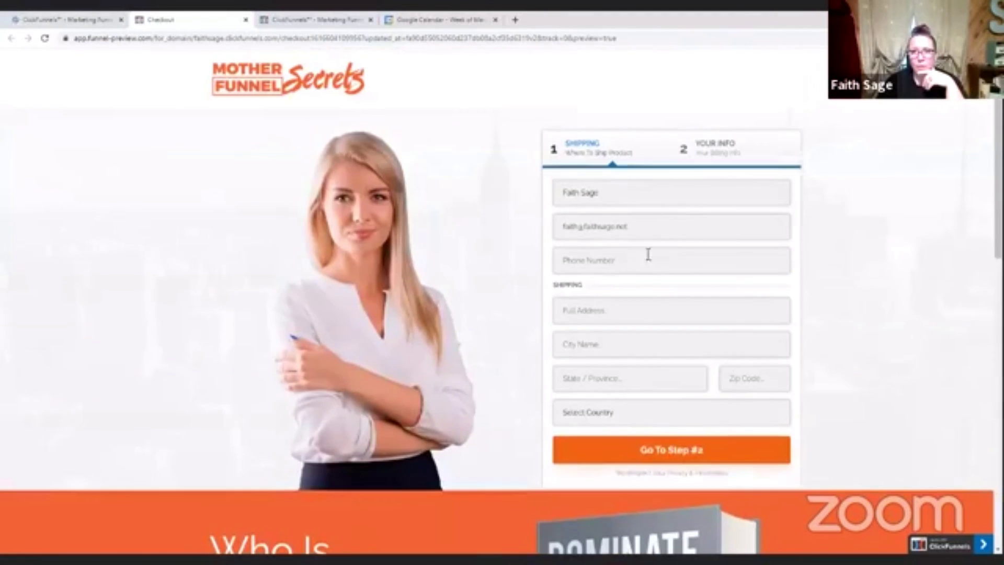
click(637, 452)
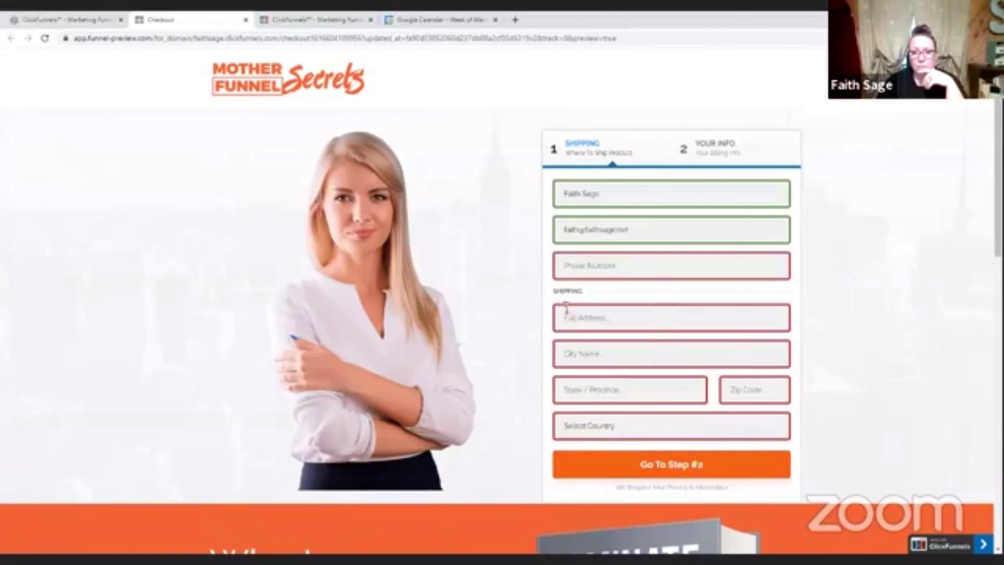
click(585, 259)
click(587, 294)
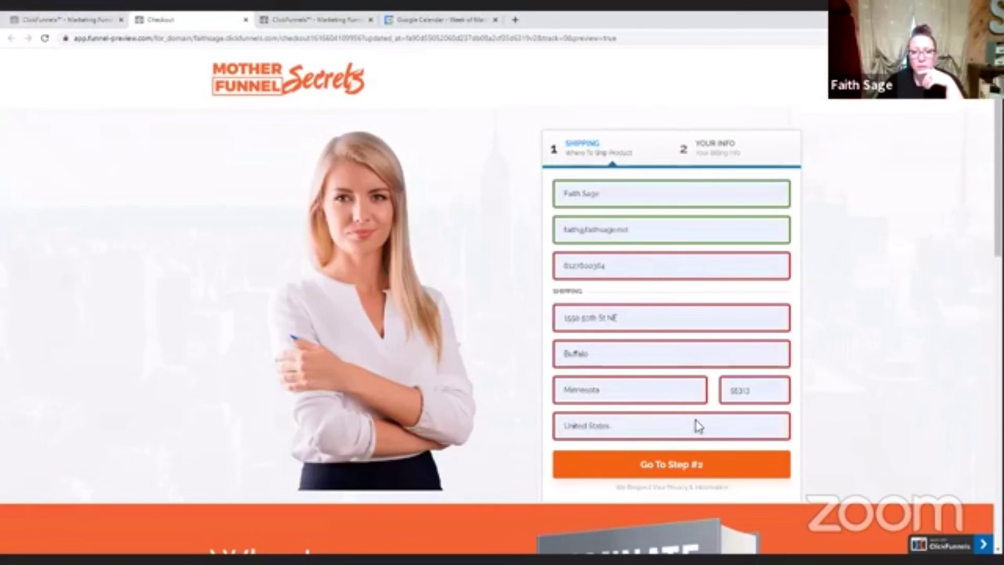
click(674, 472)
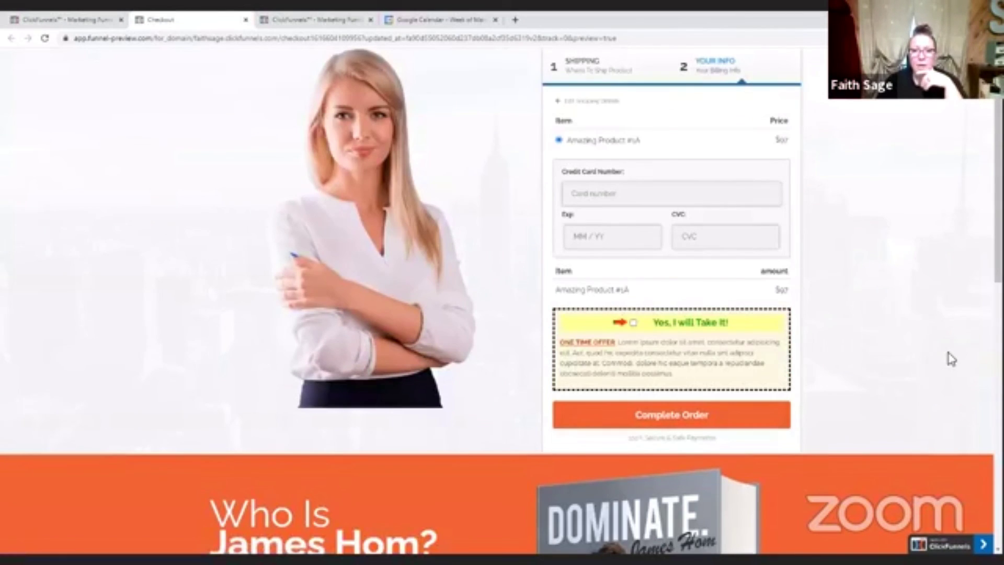
Accept the one-time order bump offer in the previewed order form and check the listed items
scroll(955, 358, up, 1)
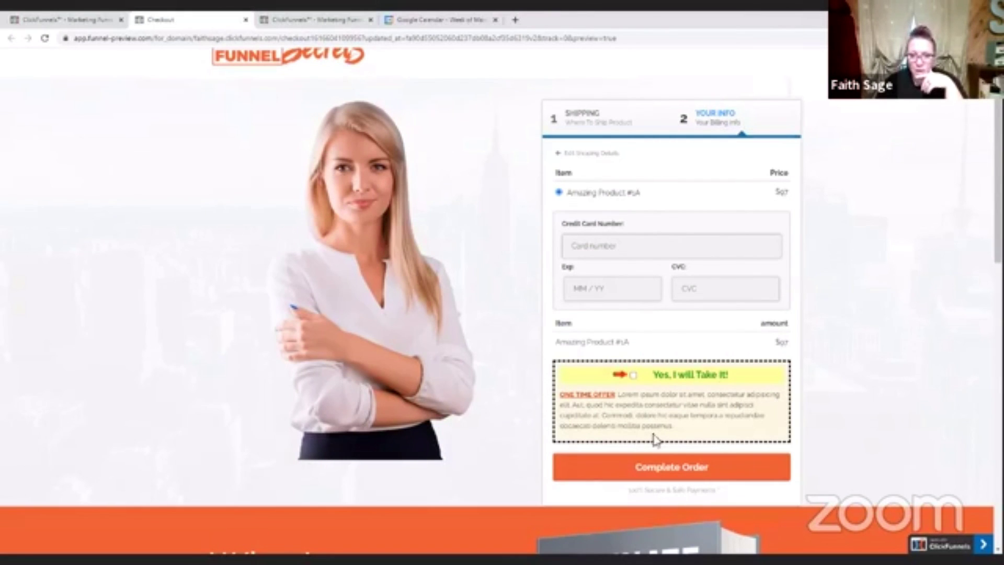
click(633, 375)
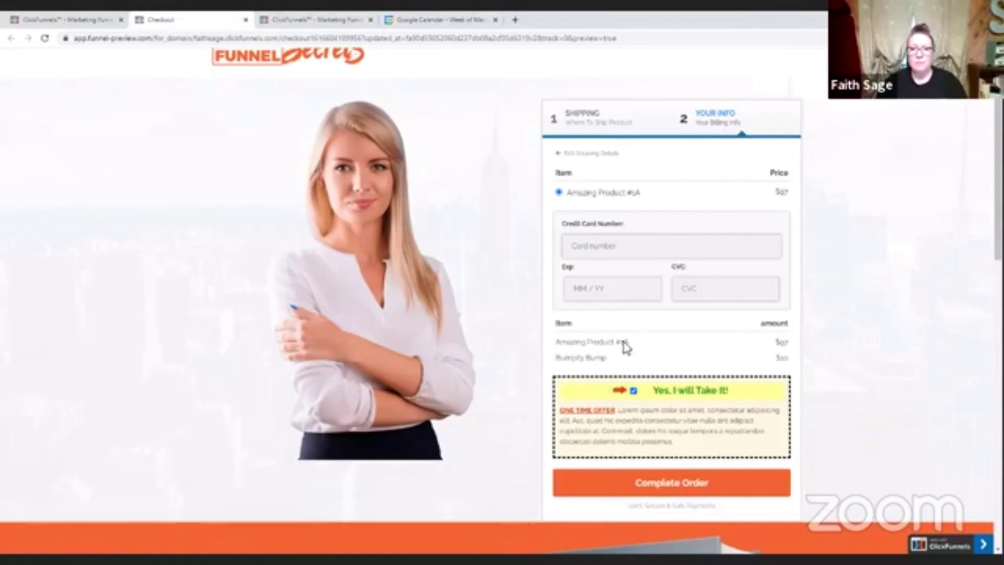
scroll(226, 314, up, 1)
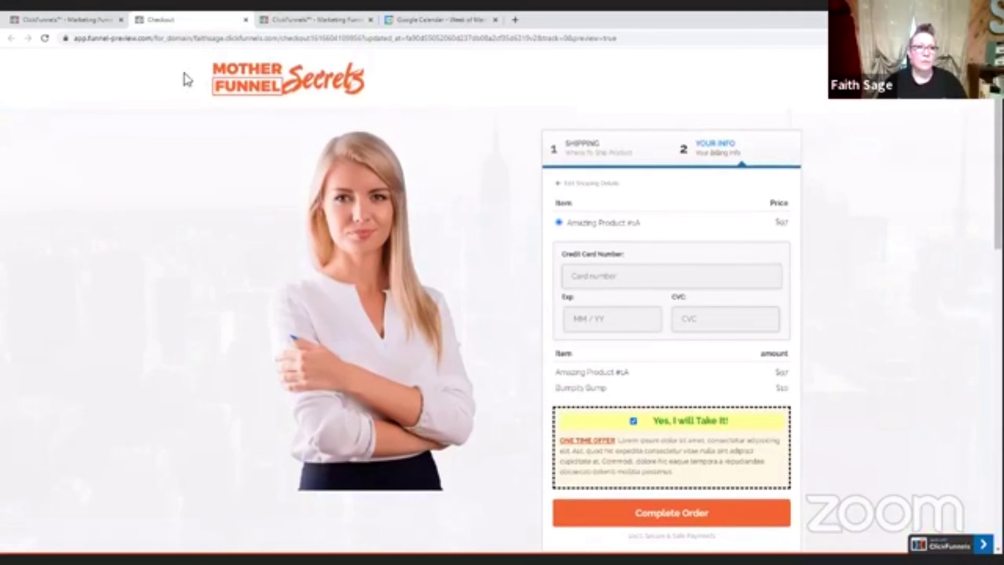
Return to the Testing Funnel steps and open the Sales Page in the page editor
click(81, 20)
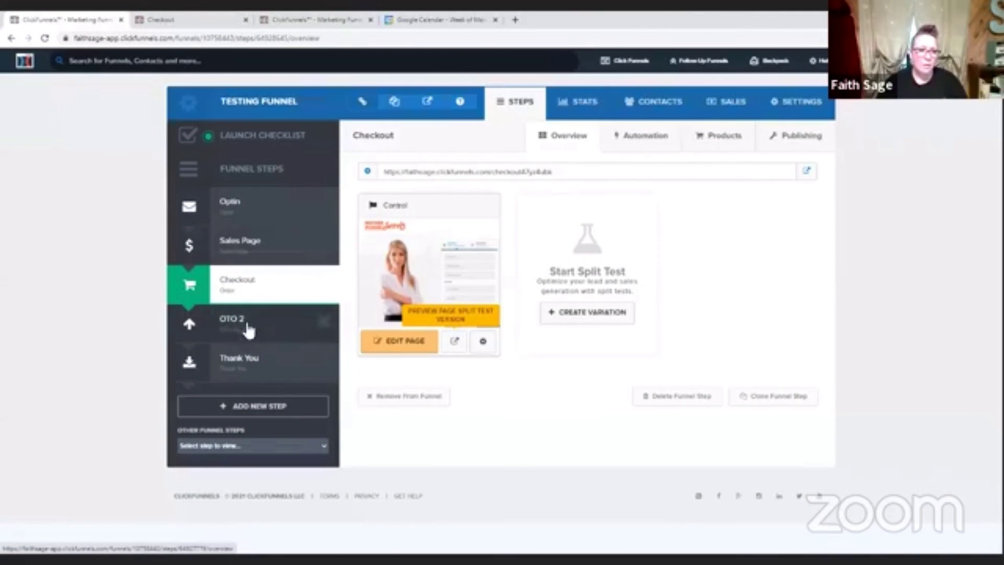
click(278, 254)
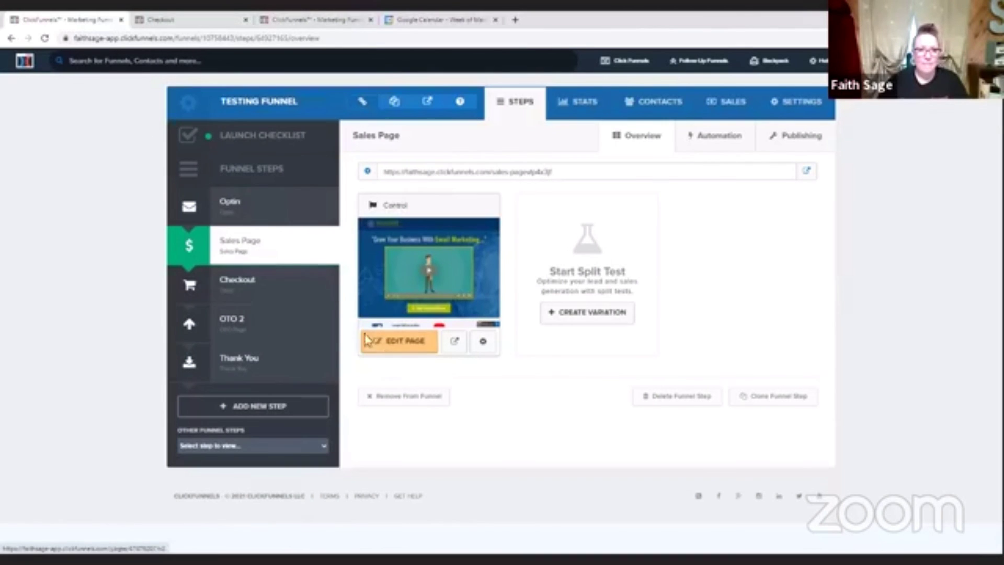
click(403, 346)
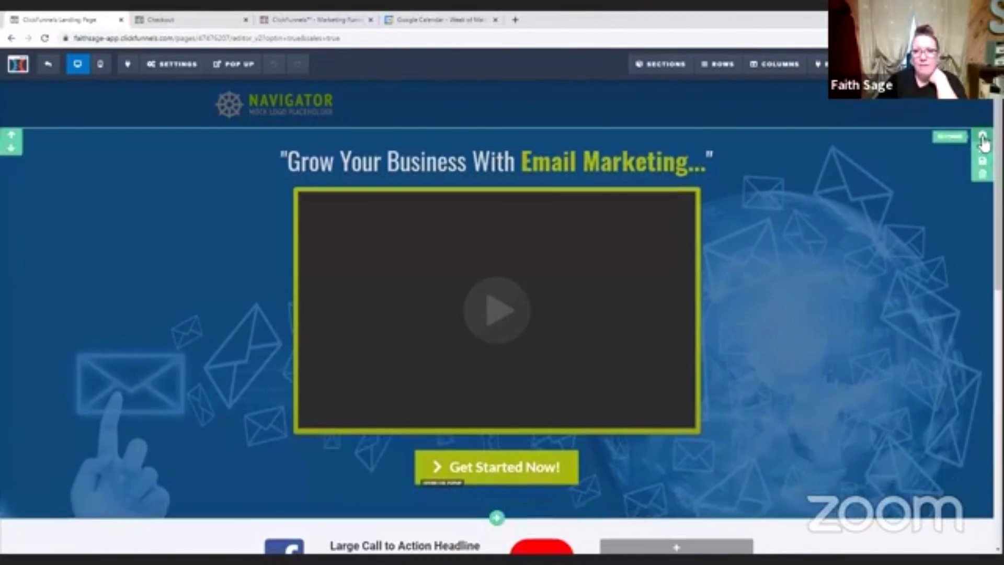
Try the Wide section width on the headline and video section, set it to Medium, and close the section settings
click(983, 139)
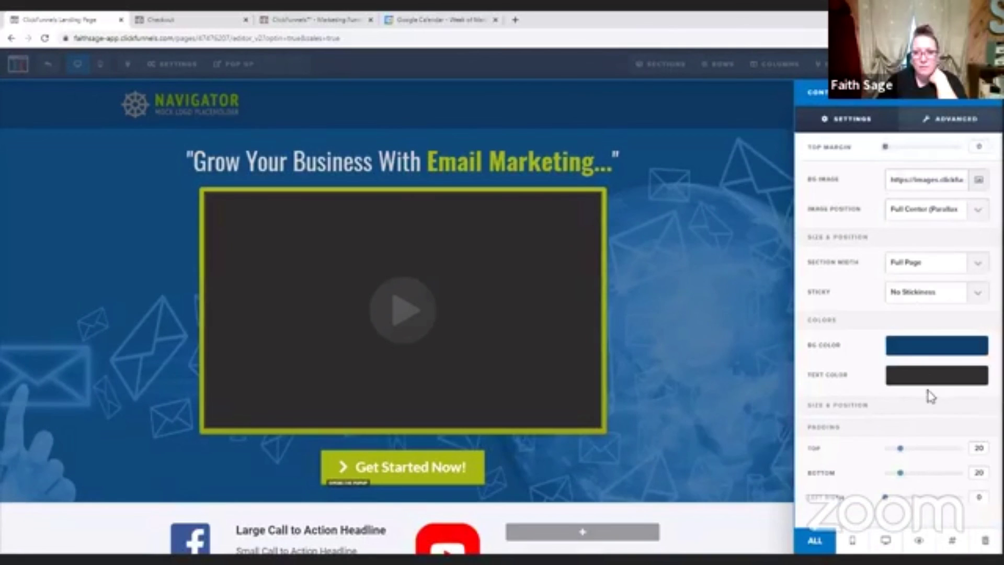
click(981, 264)
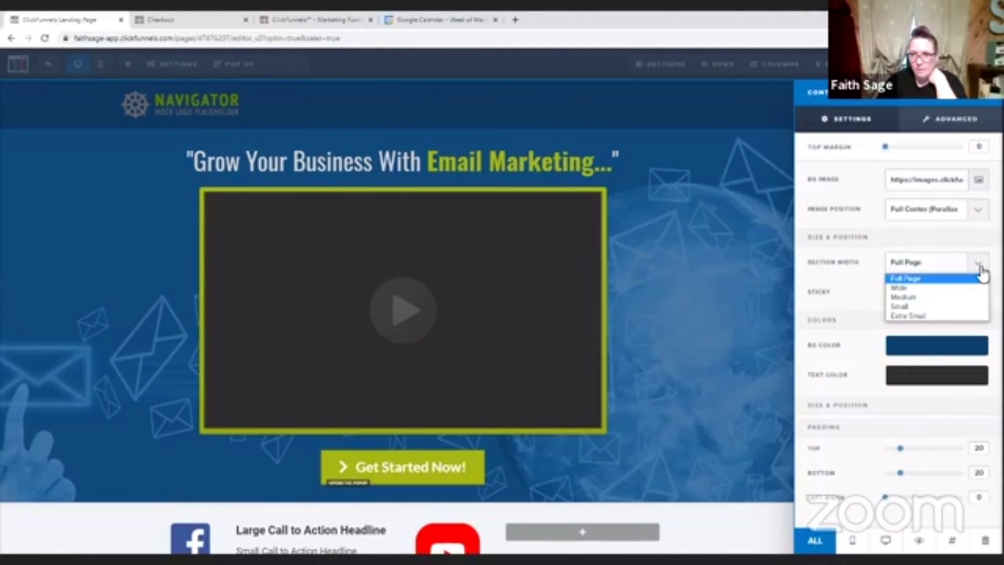
click(935, 289)
click(977, 262)
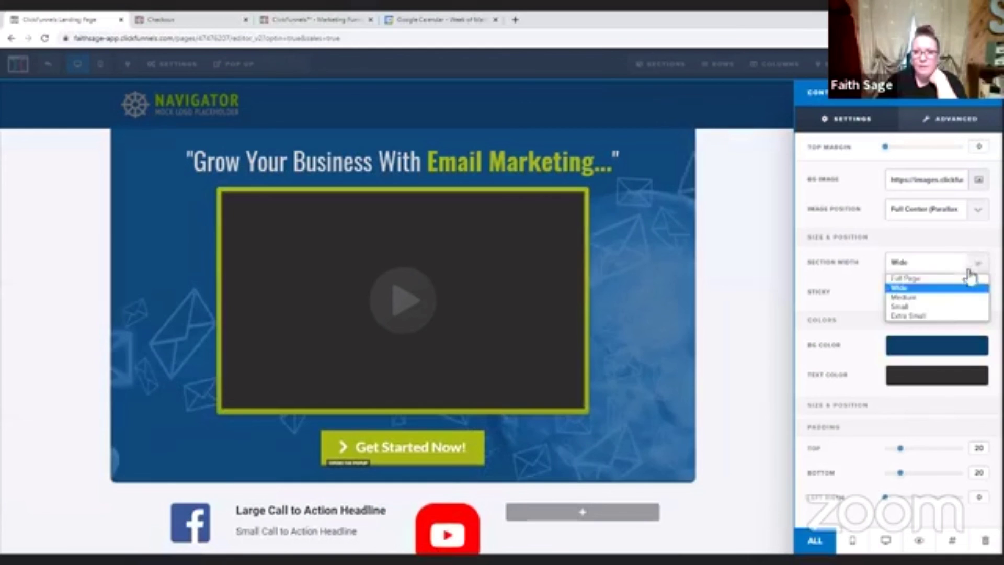
click(949, 297)
click(697, 231)
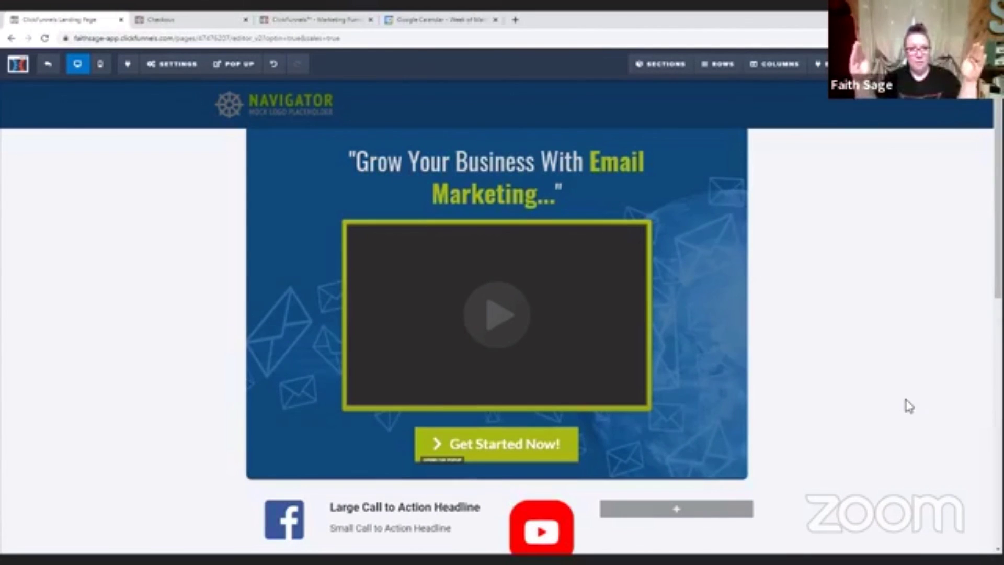
scroll(883, 466, down, 10)
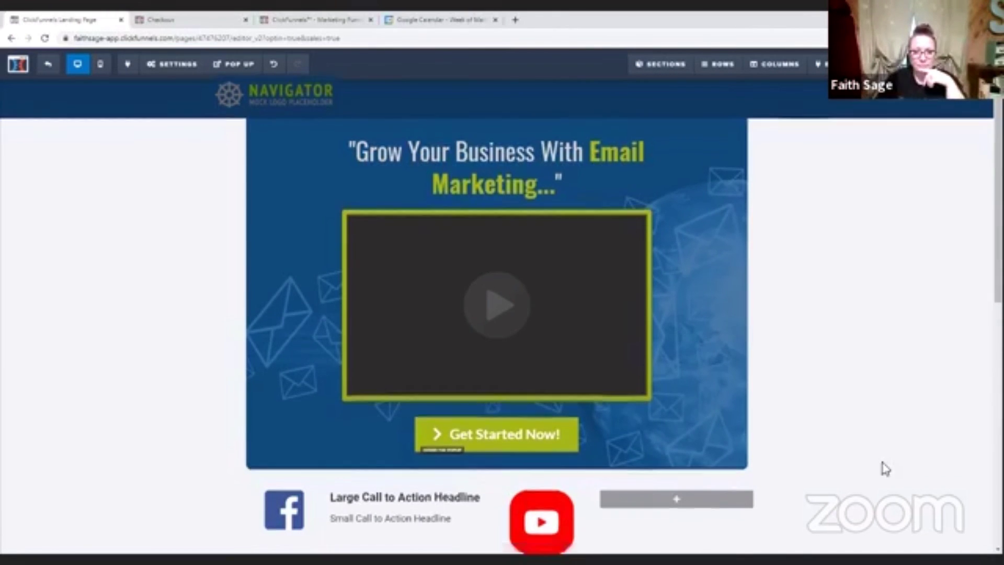
scroll(889, 471, up, 7)
scroll(889, 474, up, 4)
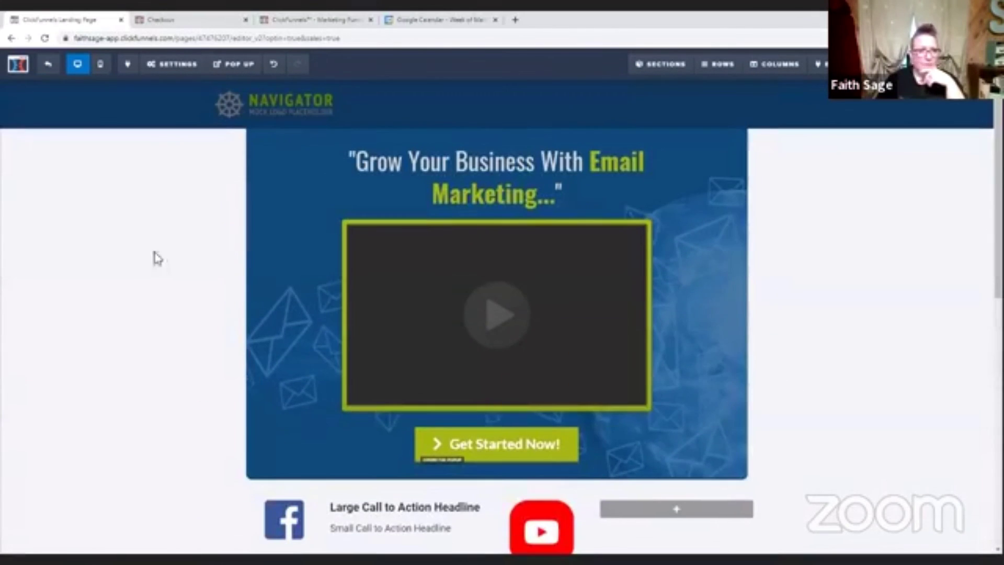